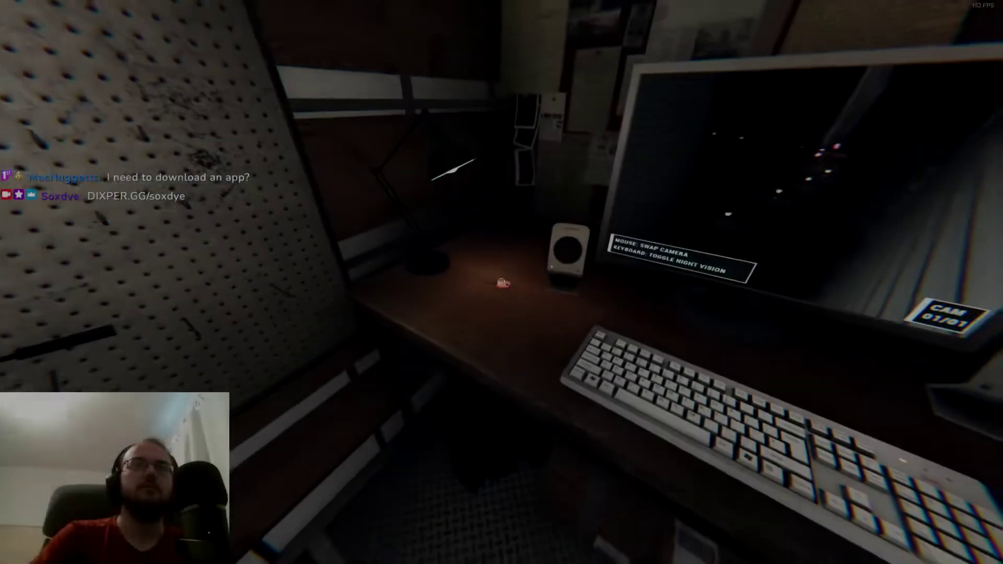
Cycle through the starting equipment, then walk up the porch and enter the house
key(q)
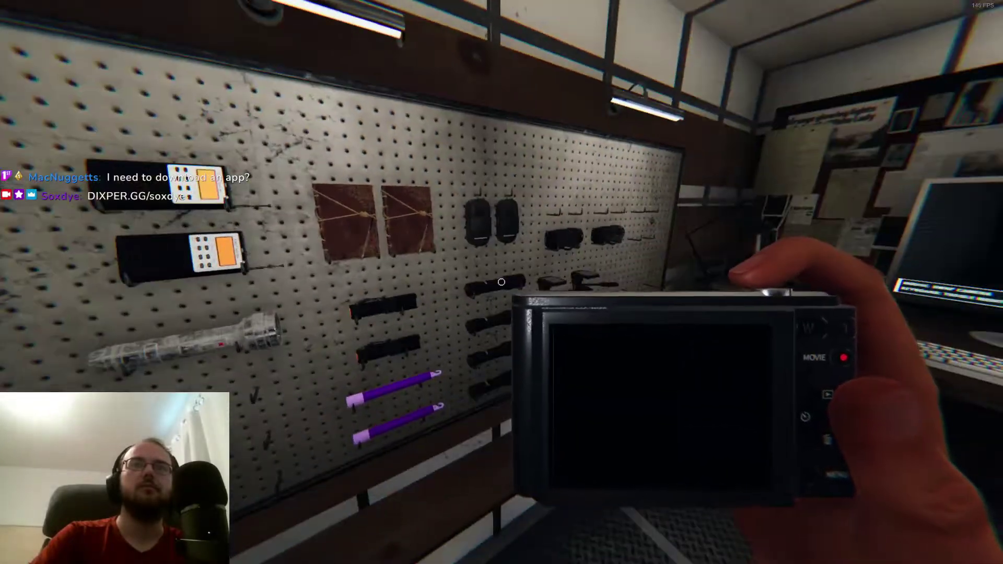
key(q)
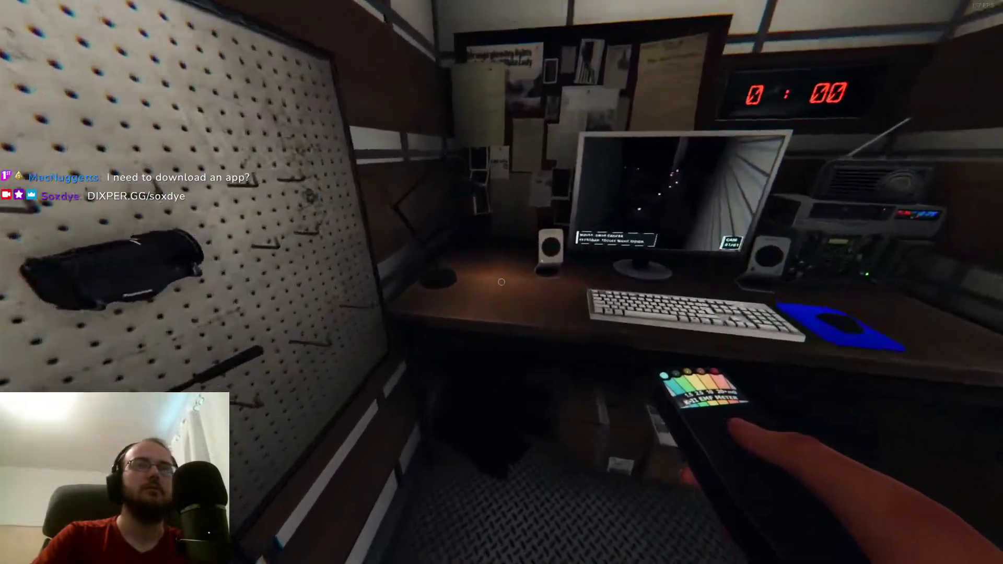
key(q)
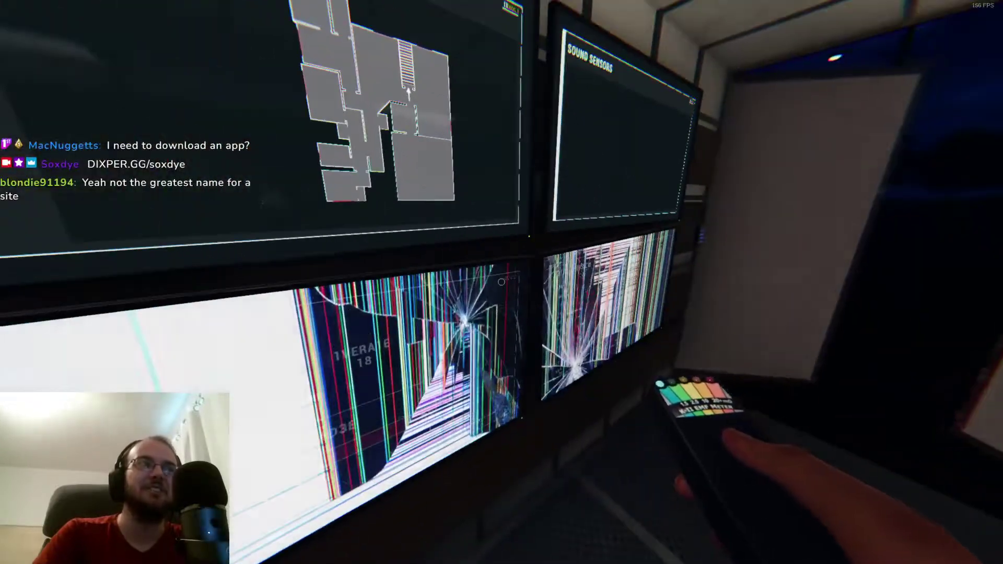
key(q)
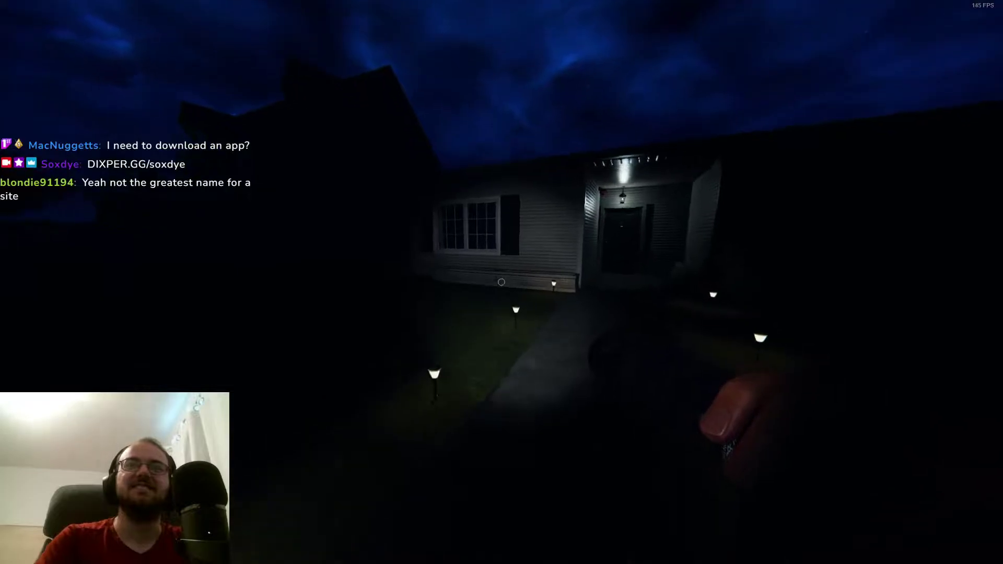
key(w)
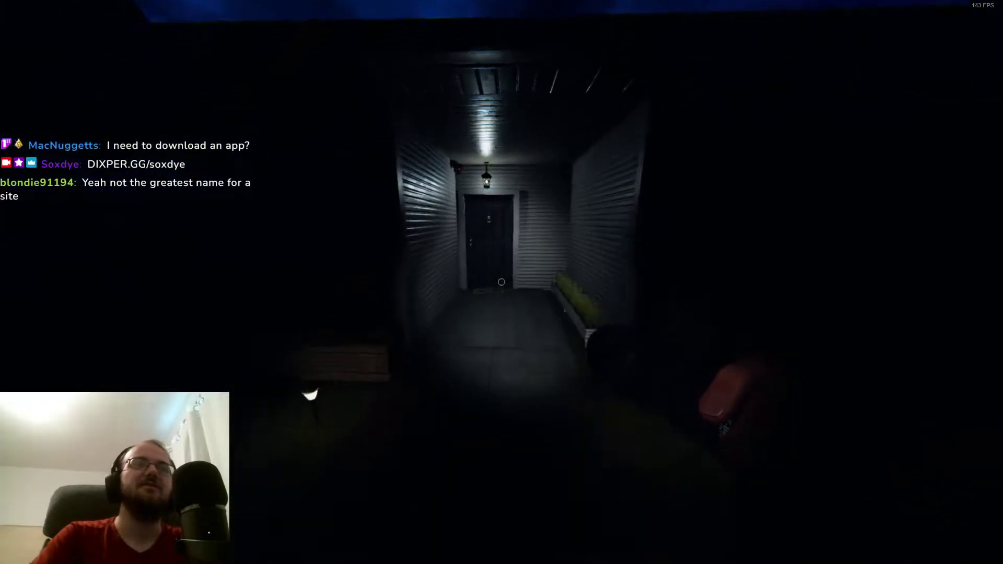
key(w)
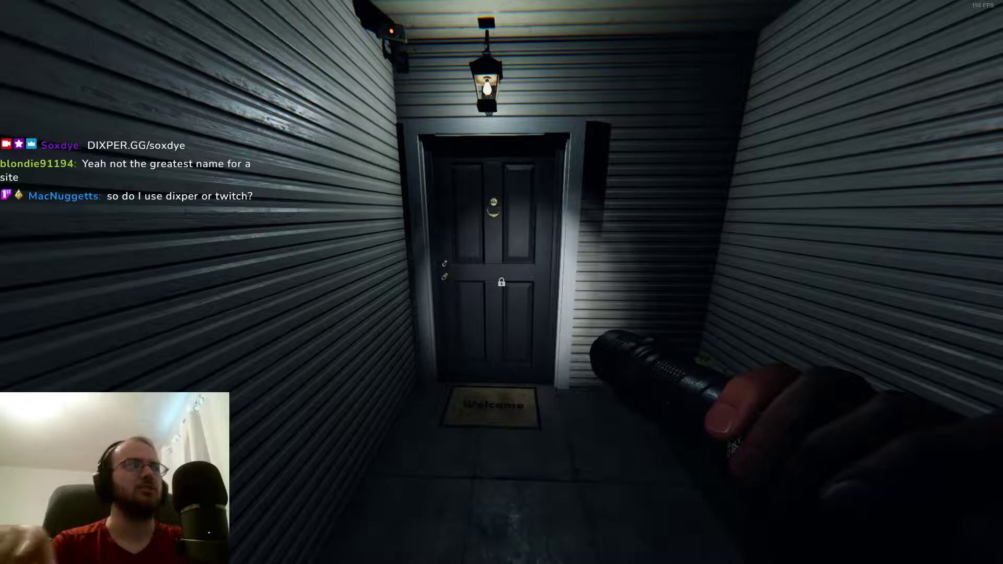
key(w)
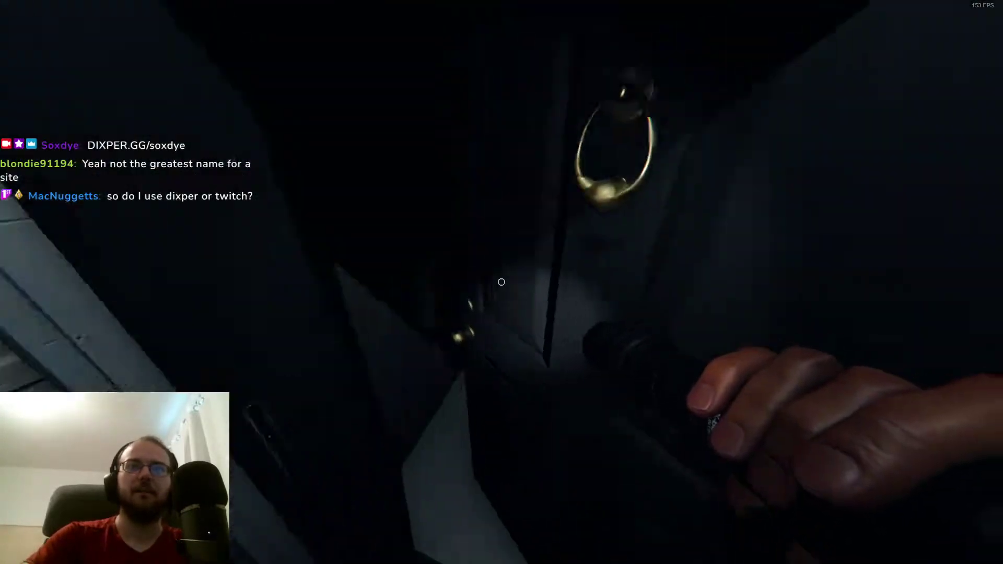
click(502, 282)
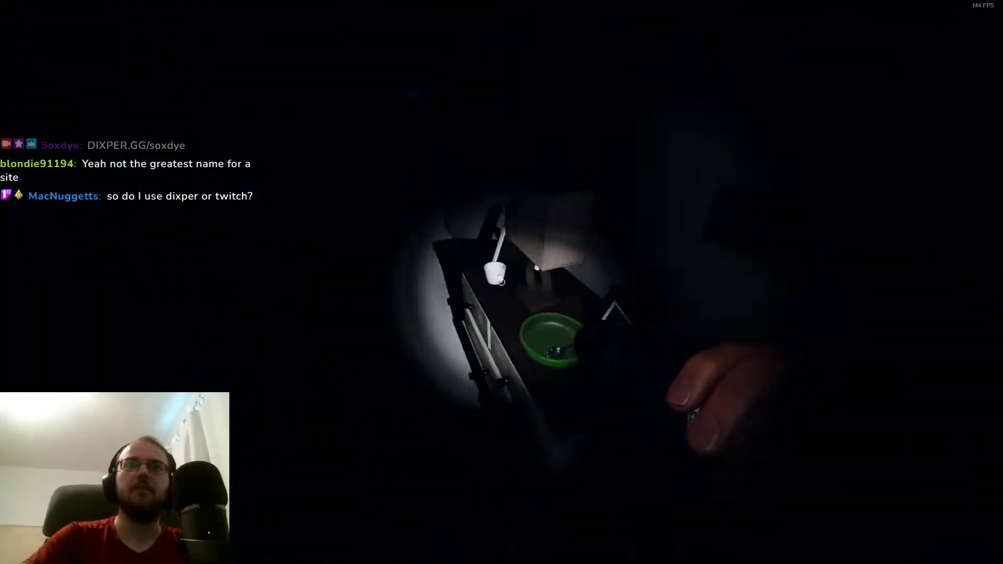
key(q)
key(q)
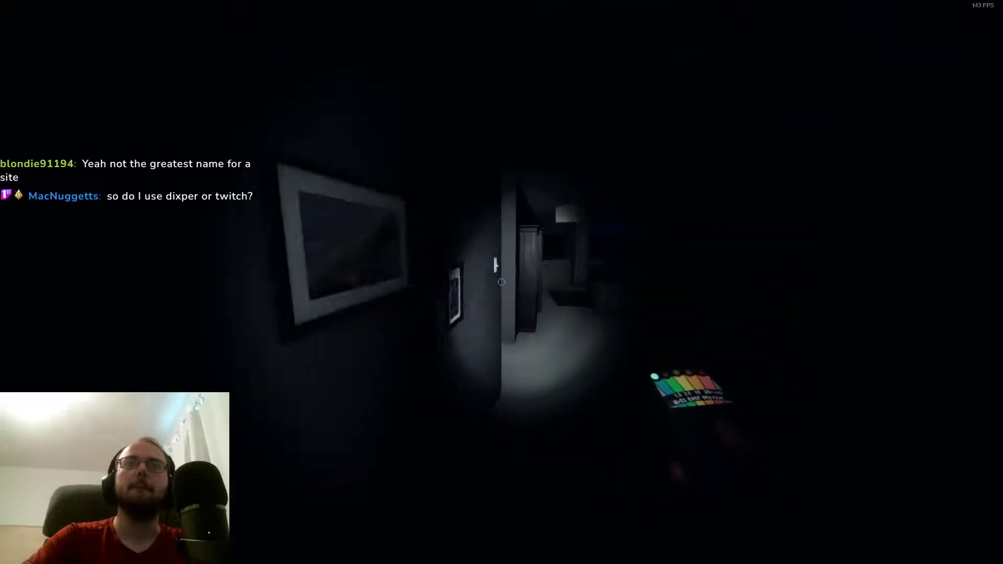
Enter the garage, open the metal locker and photograph the bone on the floor
key(w)
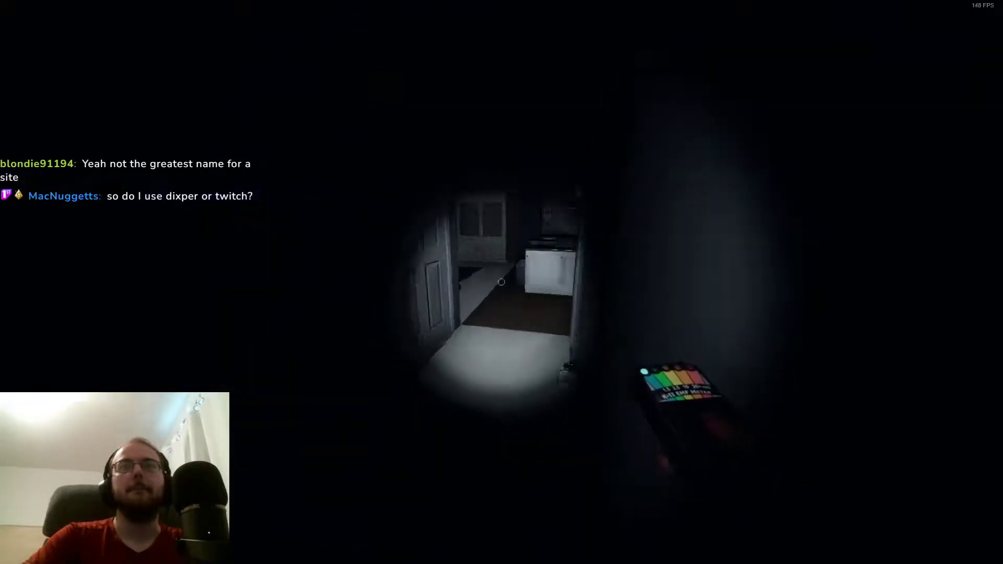
key(w)
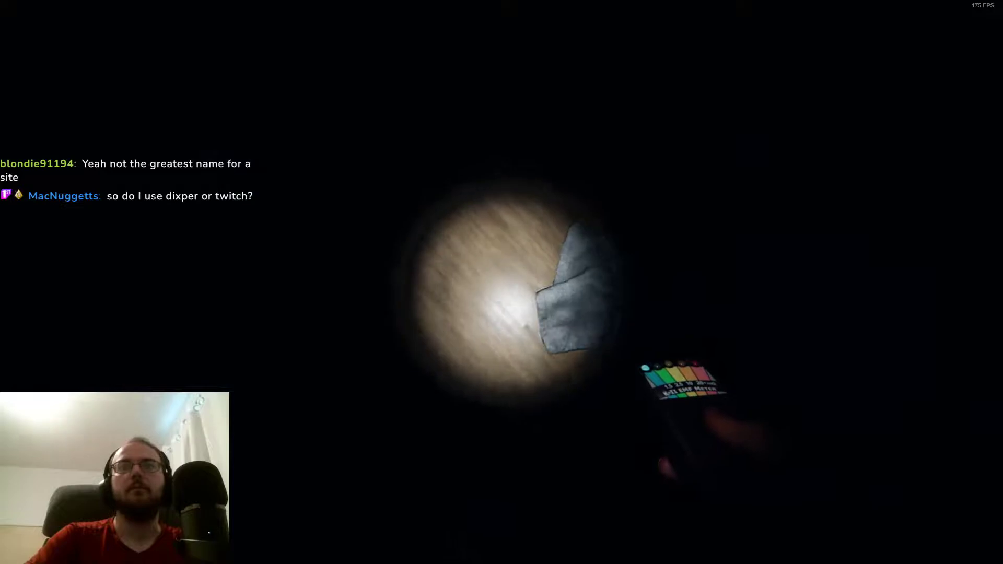
key(w)
click(502, 282)
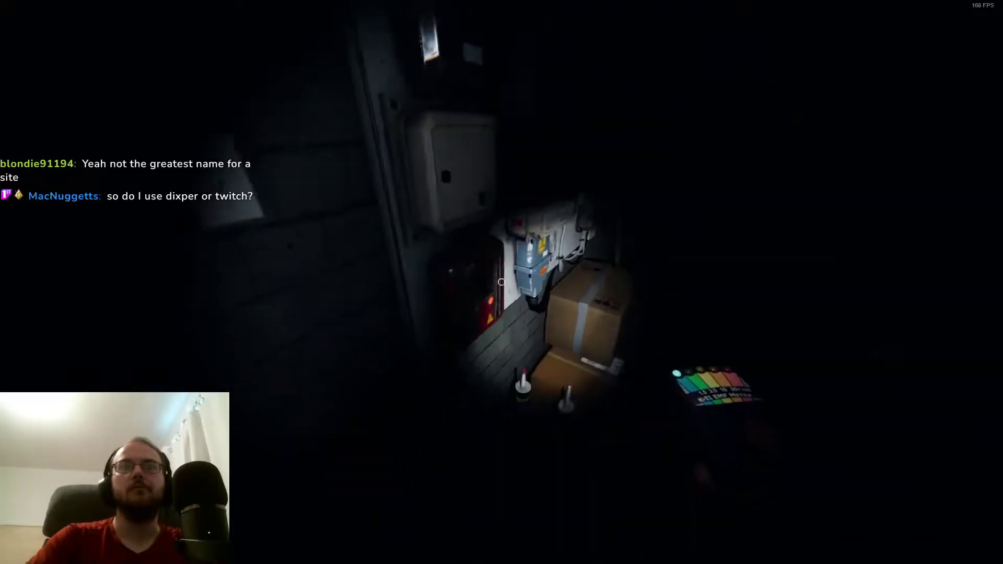
key(w)
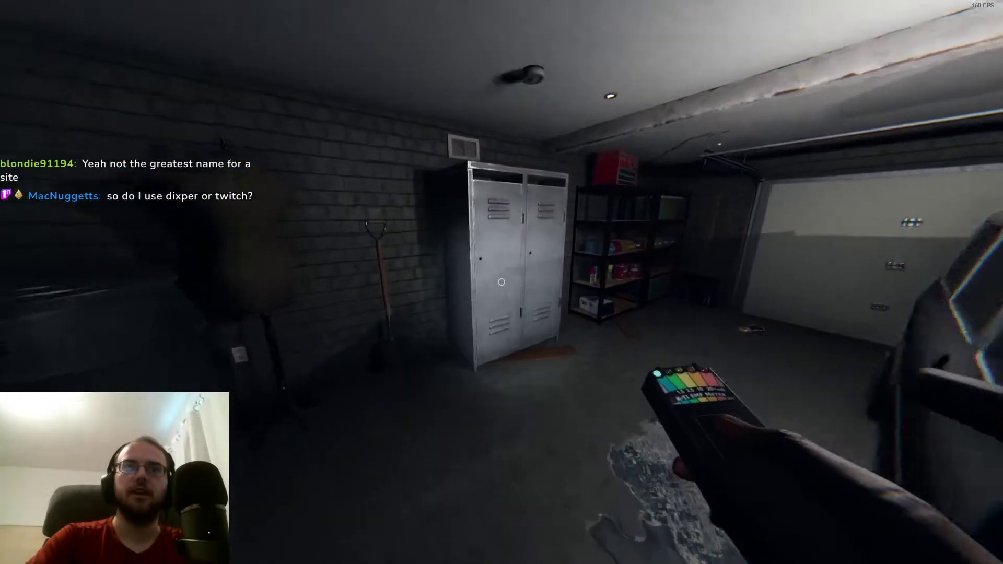
click(502, 282)
key(q)
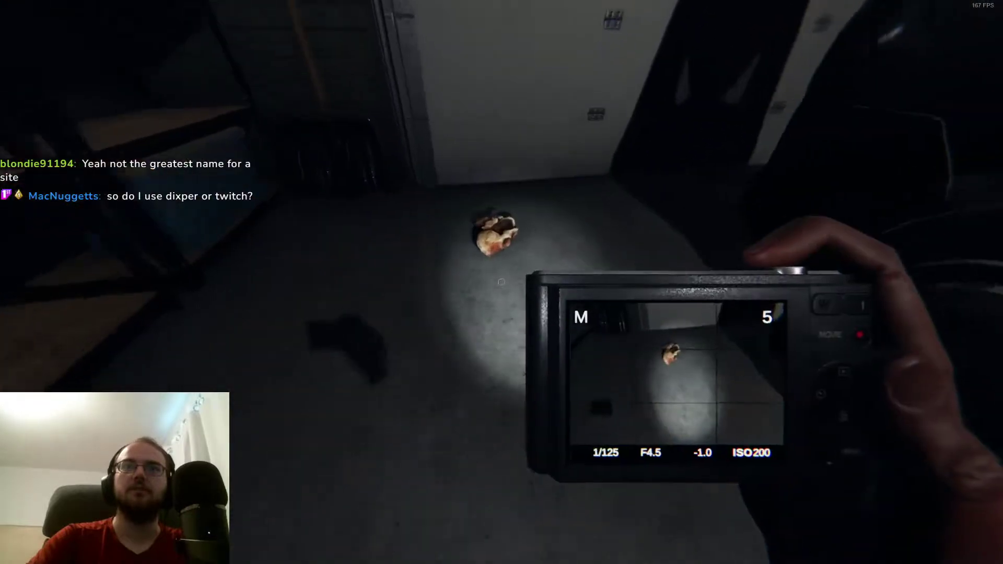
click(501, 283)
key(q)
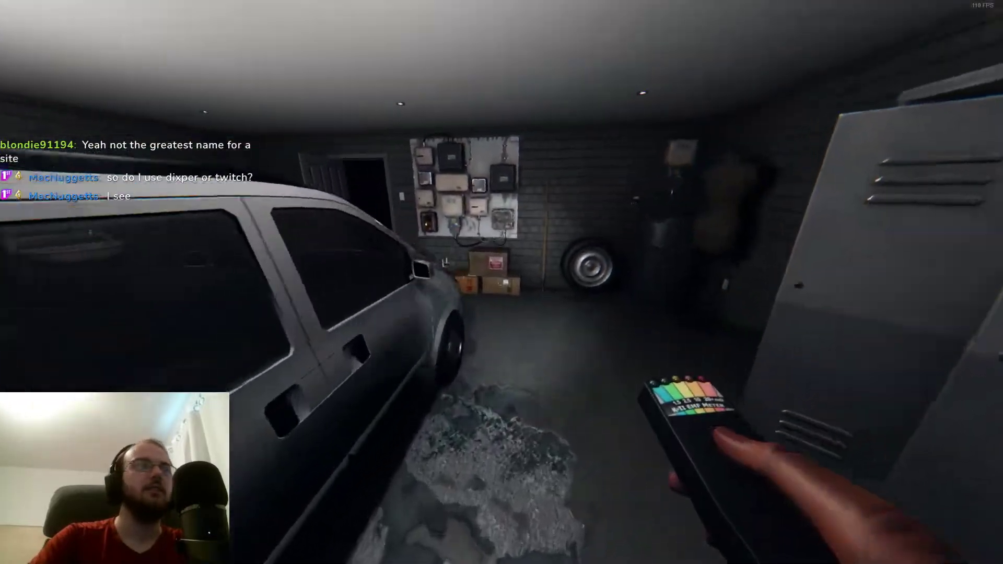
Walk through the kitchen to the hallway and photograph the oval mirror
key(w)
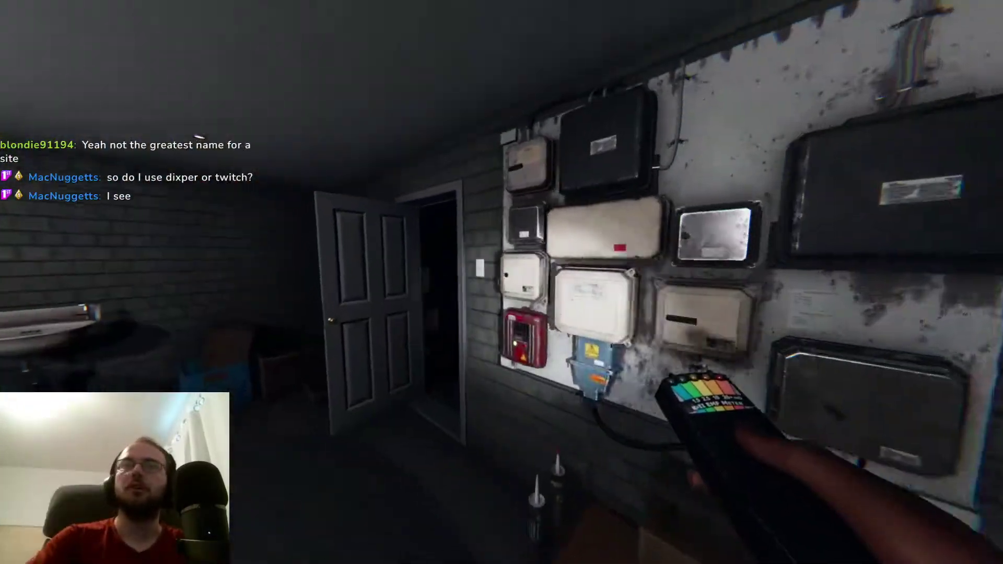
key(w)
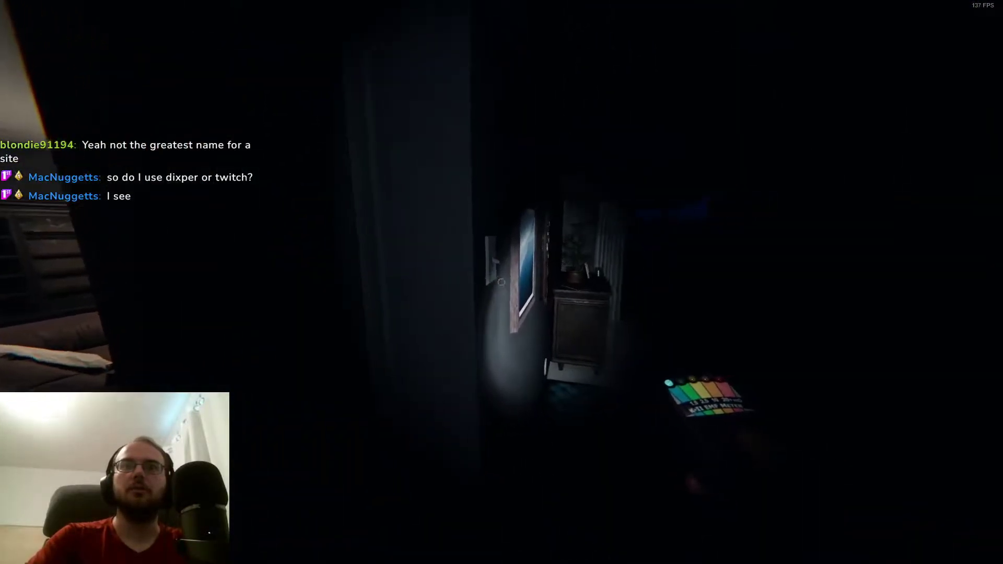
key(w)
key(w)
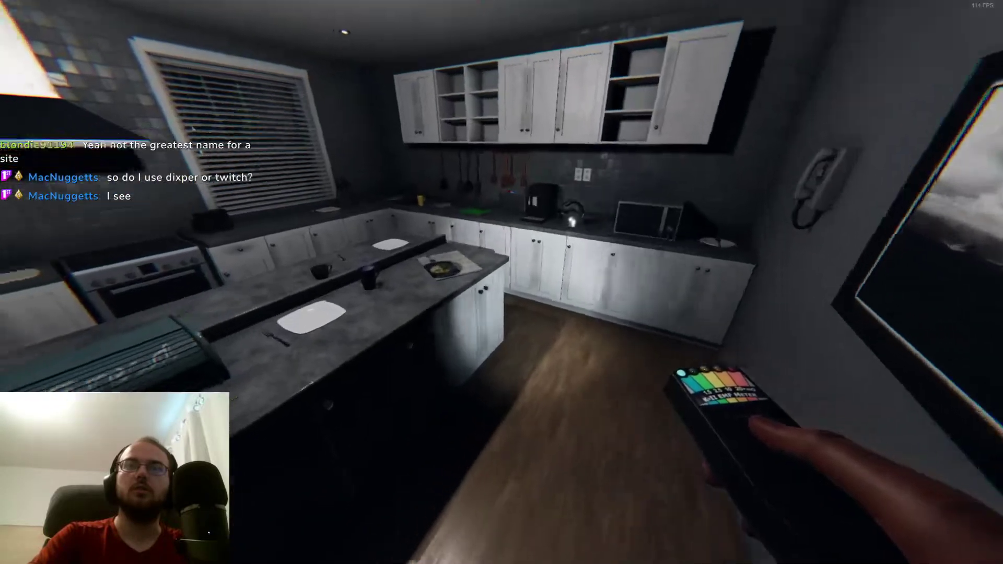
key(w)
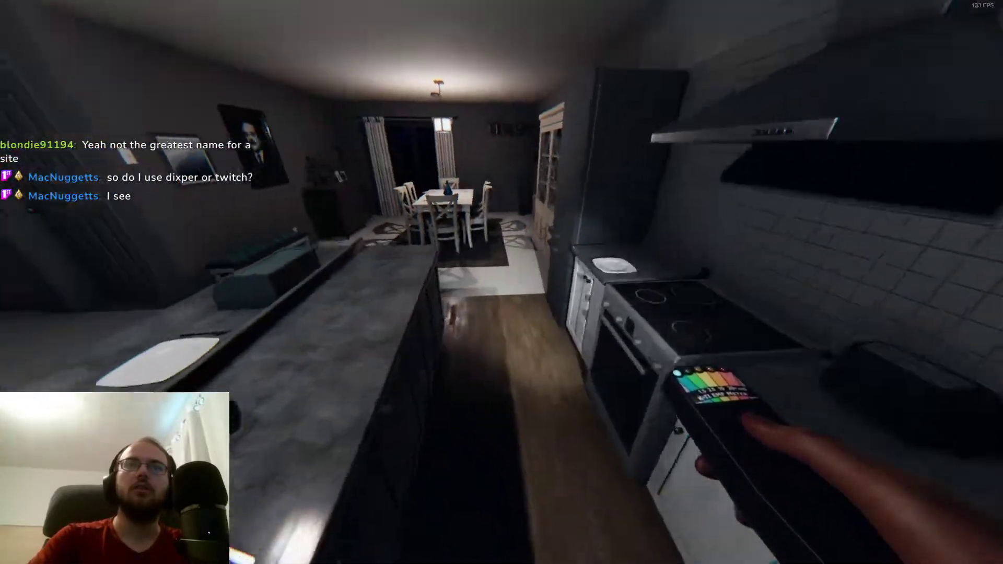
key(w)
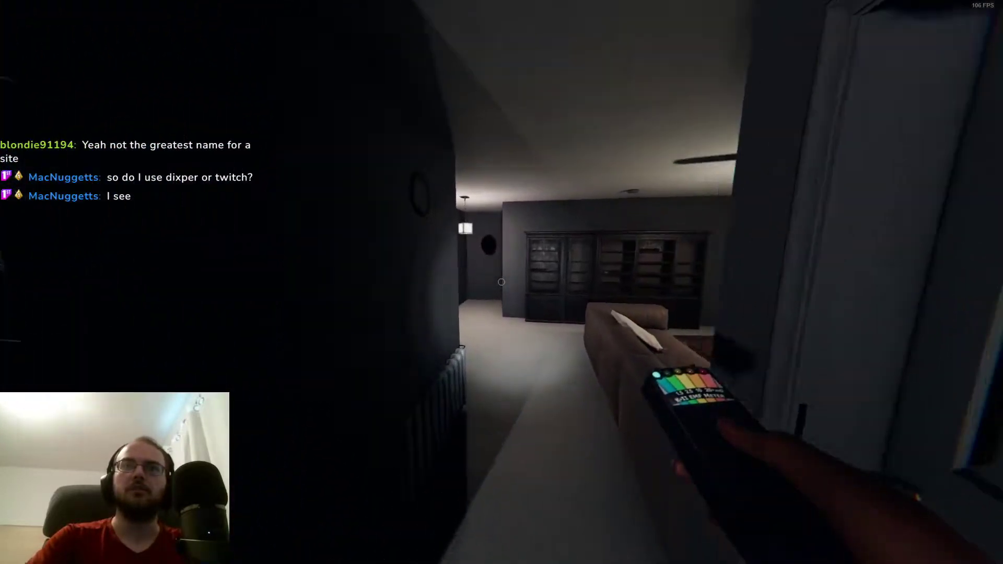
key(q)
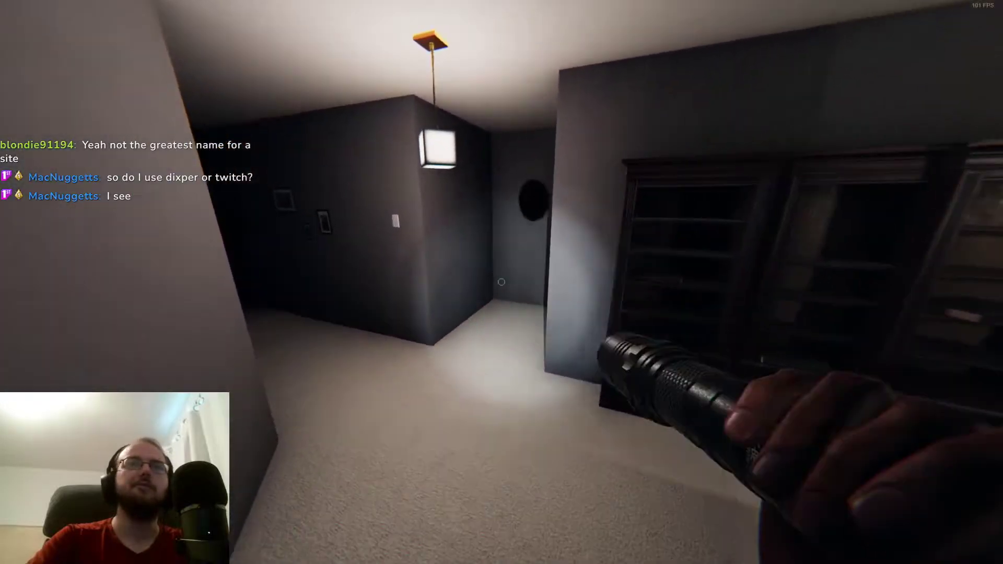
key(q)
key(w)
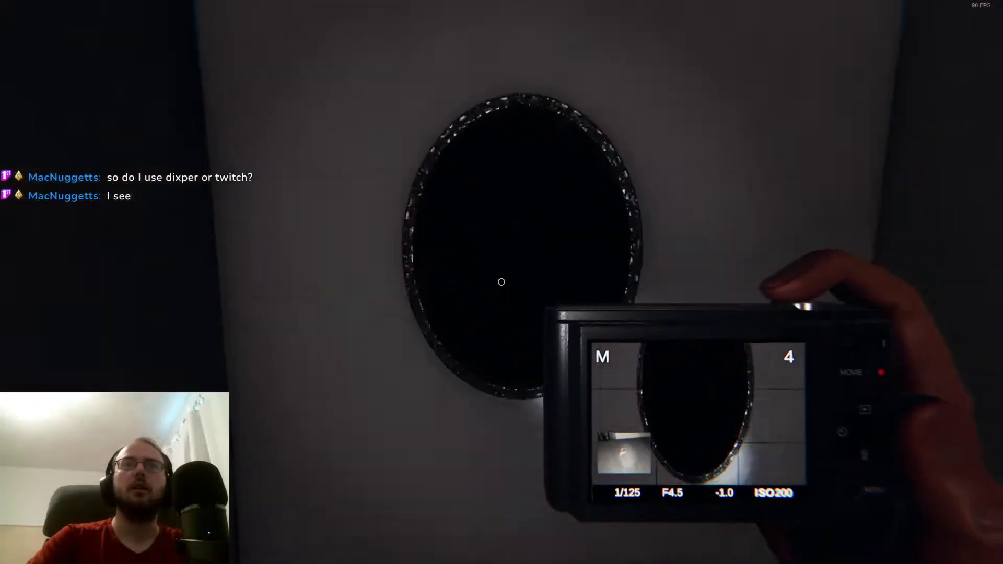
click(501, 282)
key(q)
Check the dark bedroom, then look through the haunted mirror in the hallway
key(w)
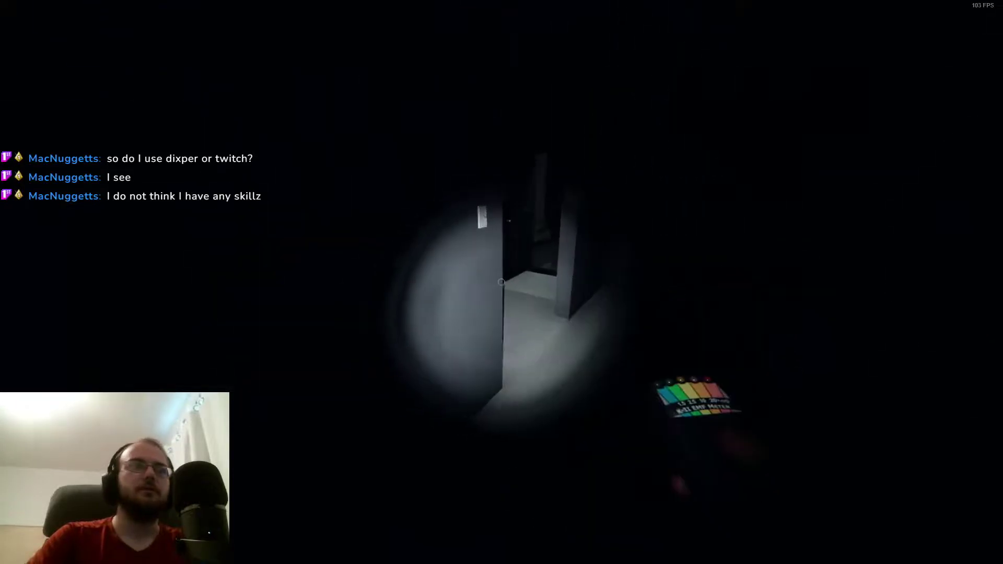
key(w)
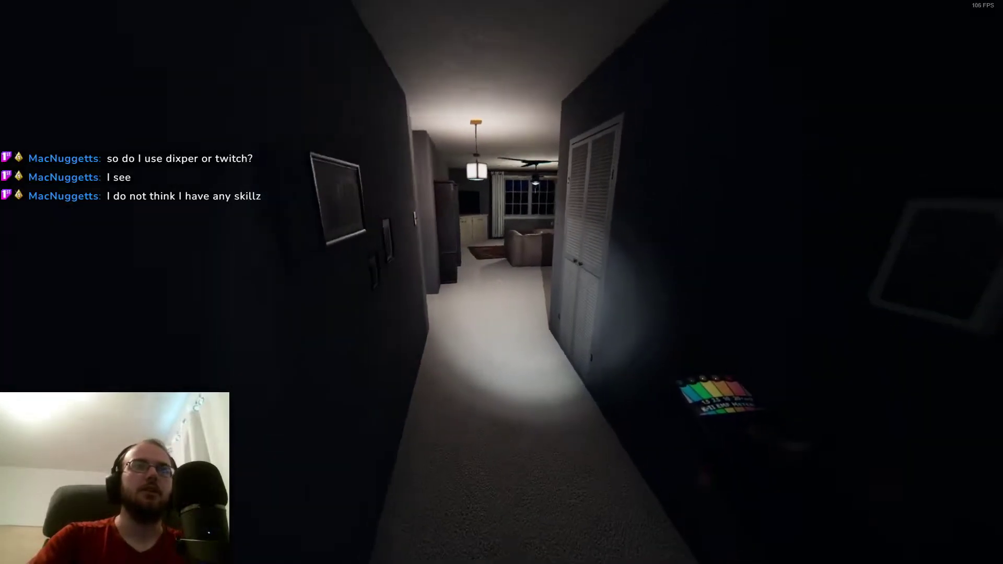
key(w)
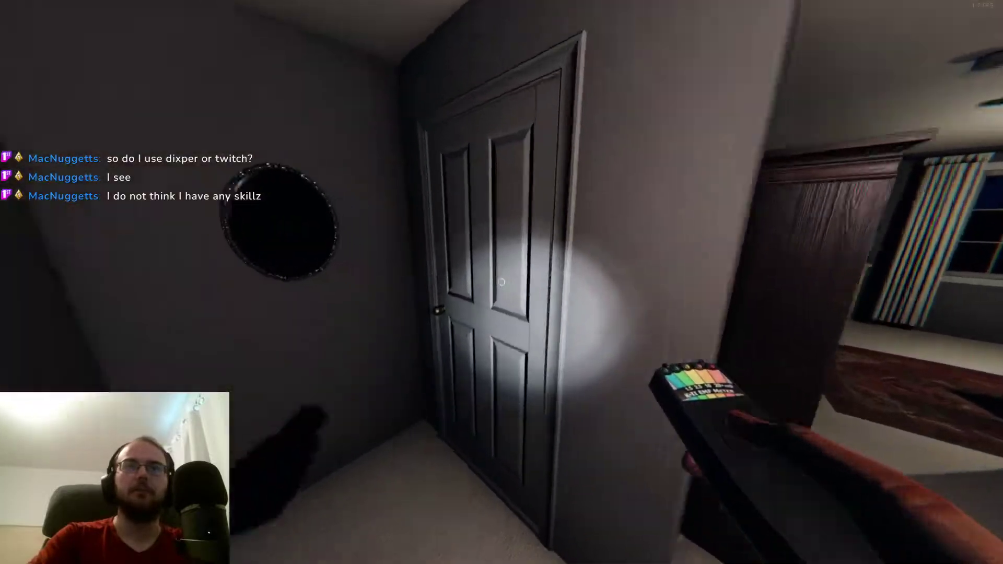
key(w)
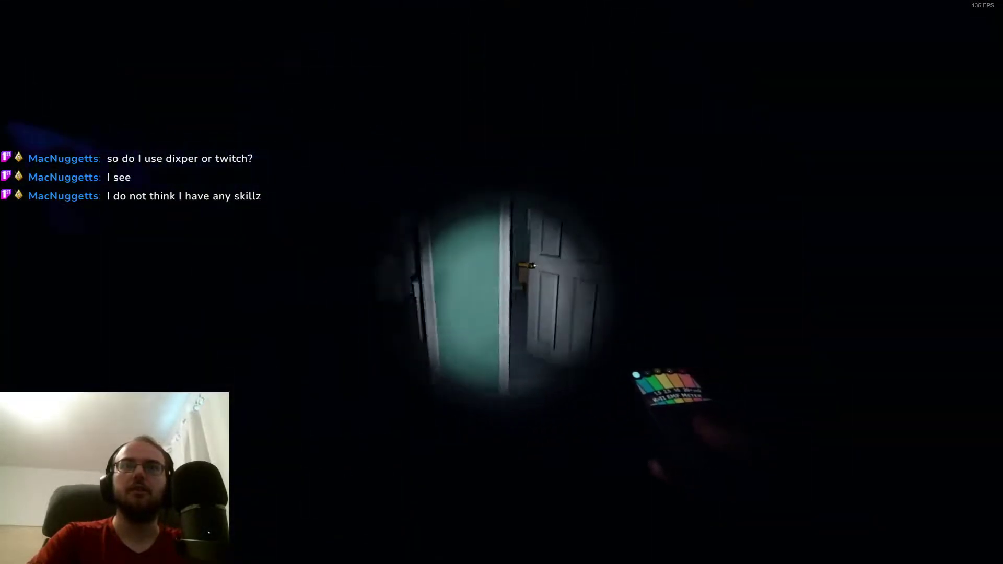
key(w)
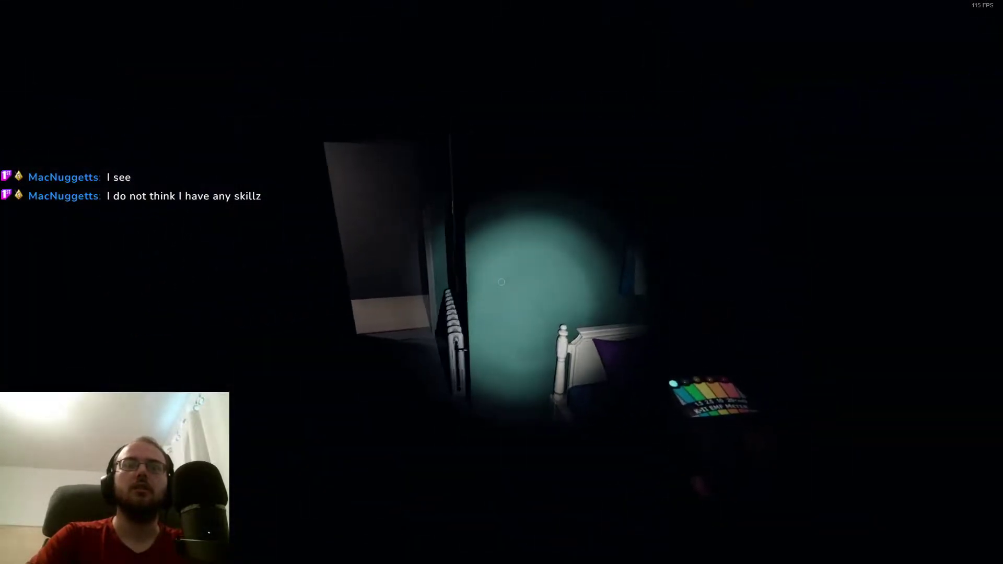
key(q)
key(w)
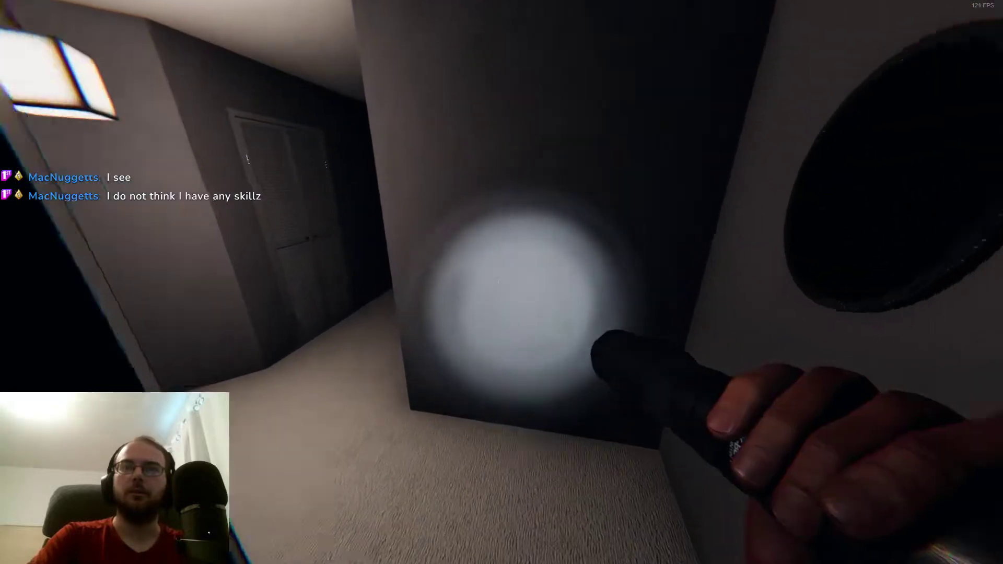
key(w)
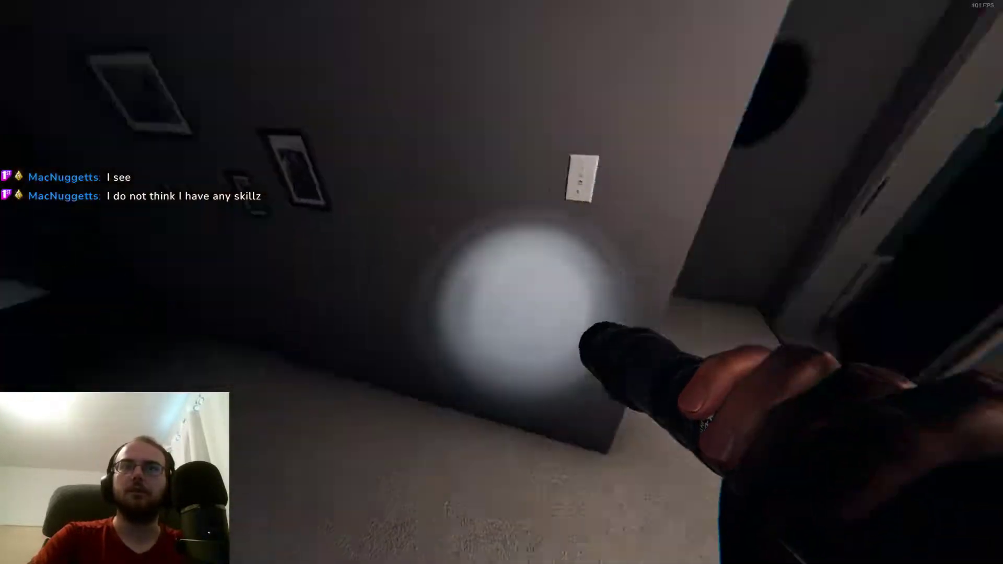
key(e)
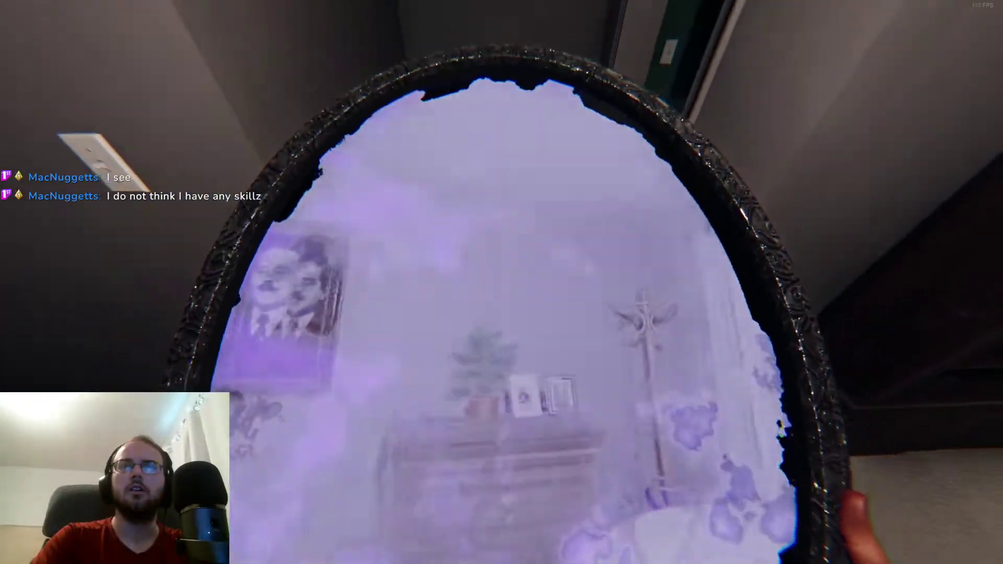
key(q)
Pick up the flashlight from the bedroom closet floor and head out of the house
key(w)
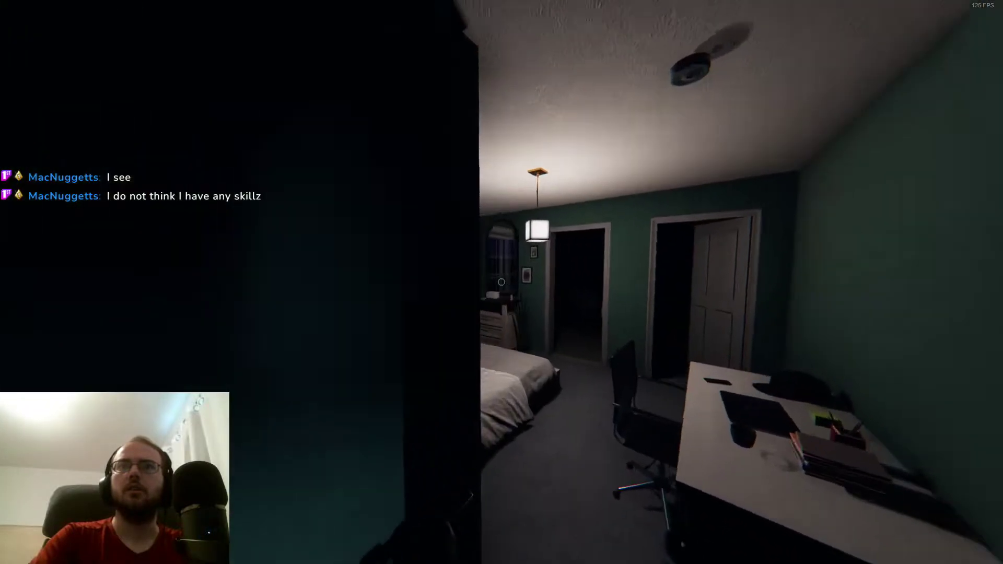
key(w)
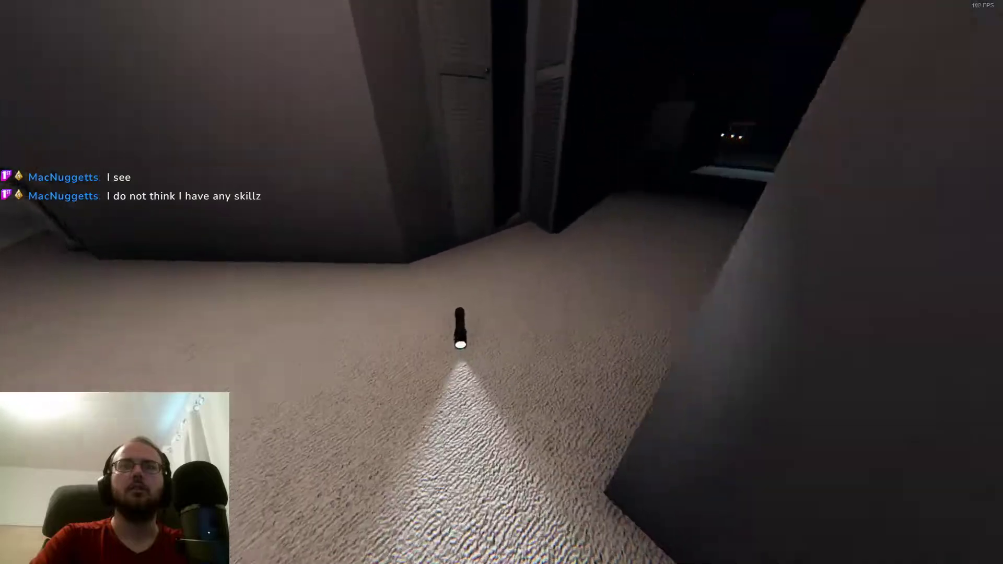
key(e)
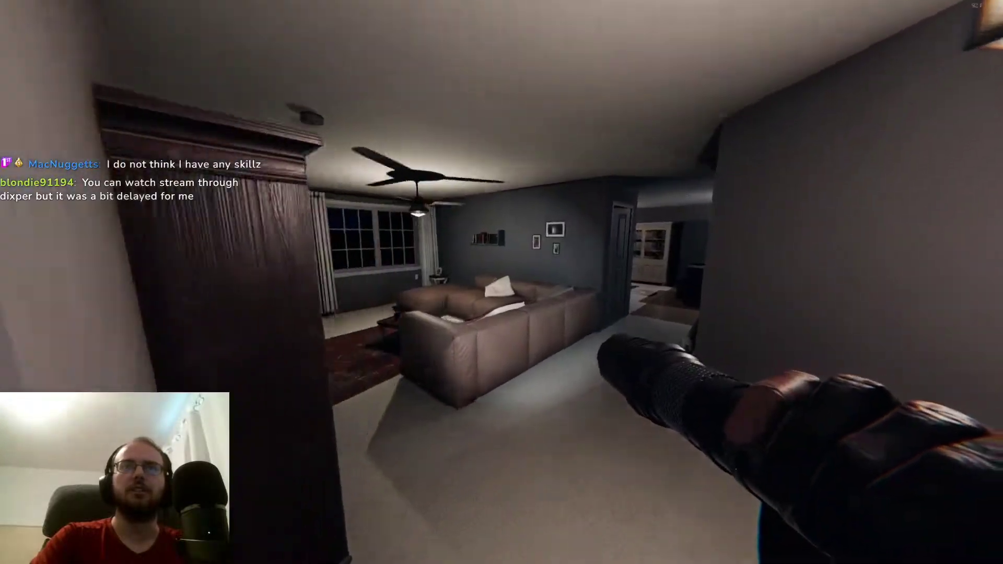
key(w)
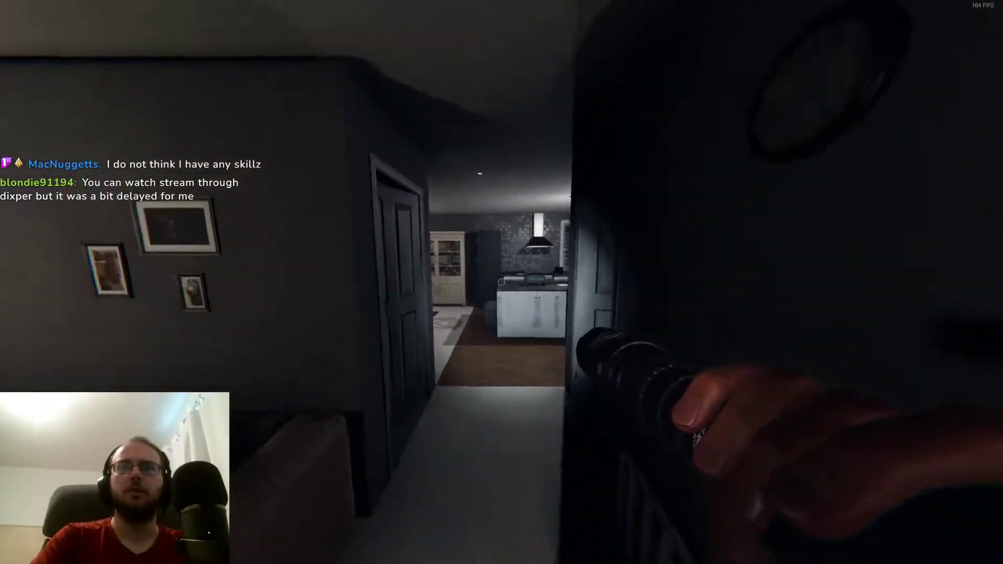
key(w)
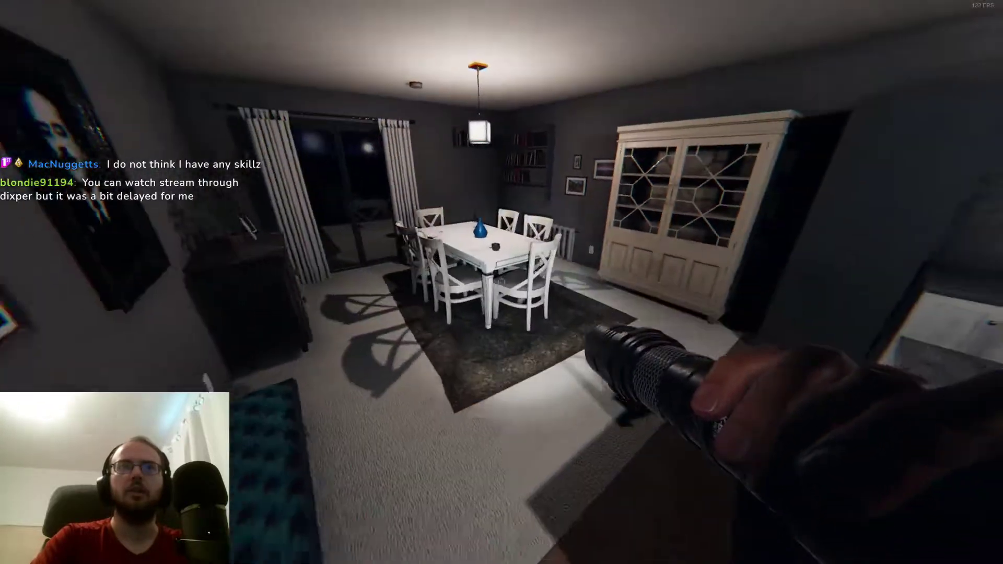
key(q)
key(q)
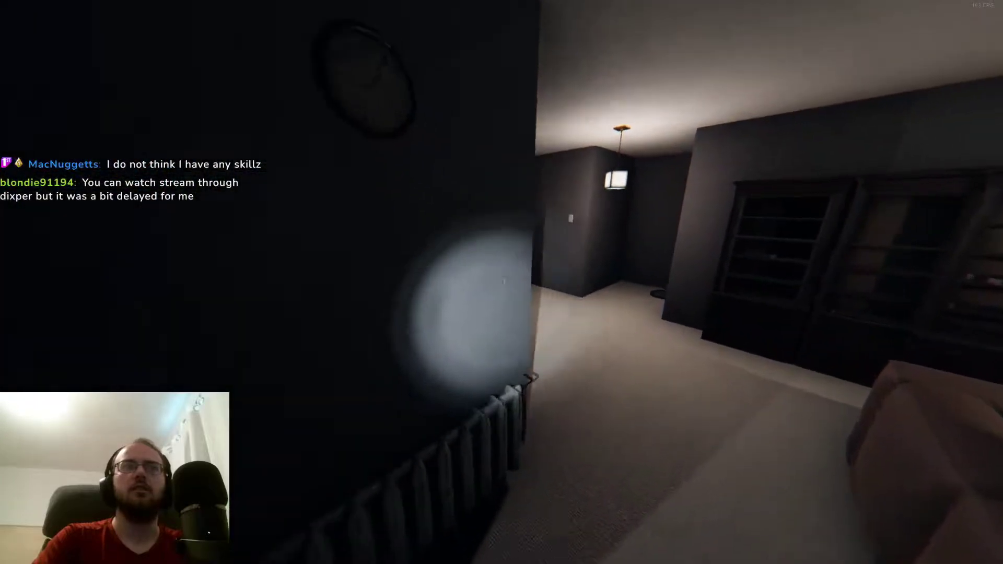
key(q)
key(q)
key(q)
key(w)
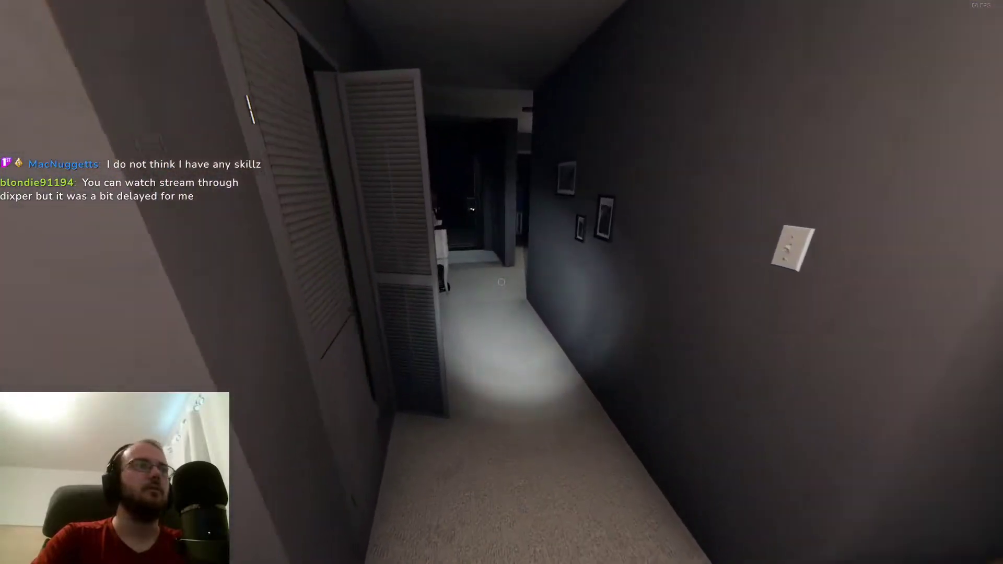
key(q)
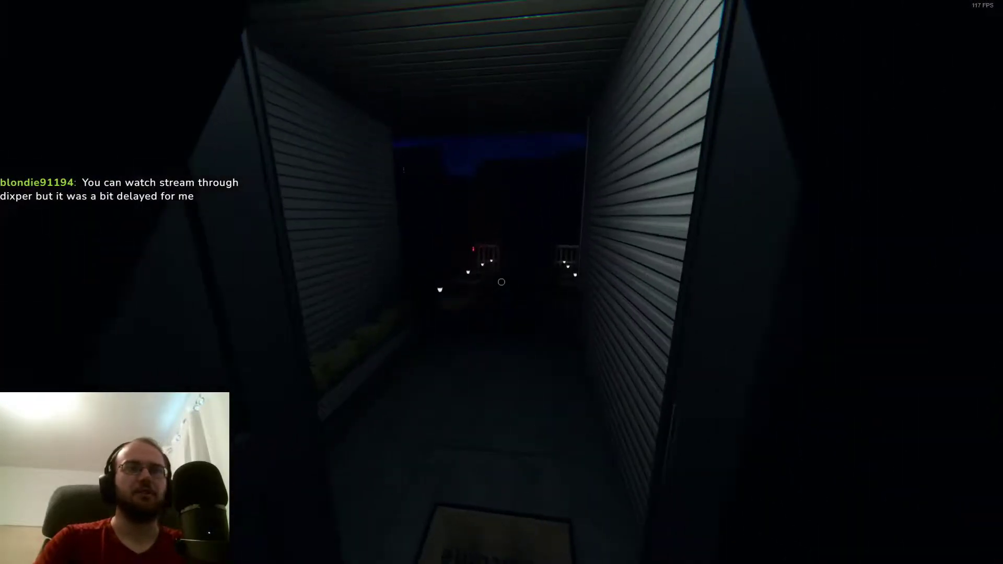
key(w)
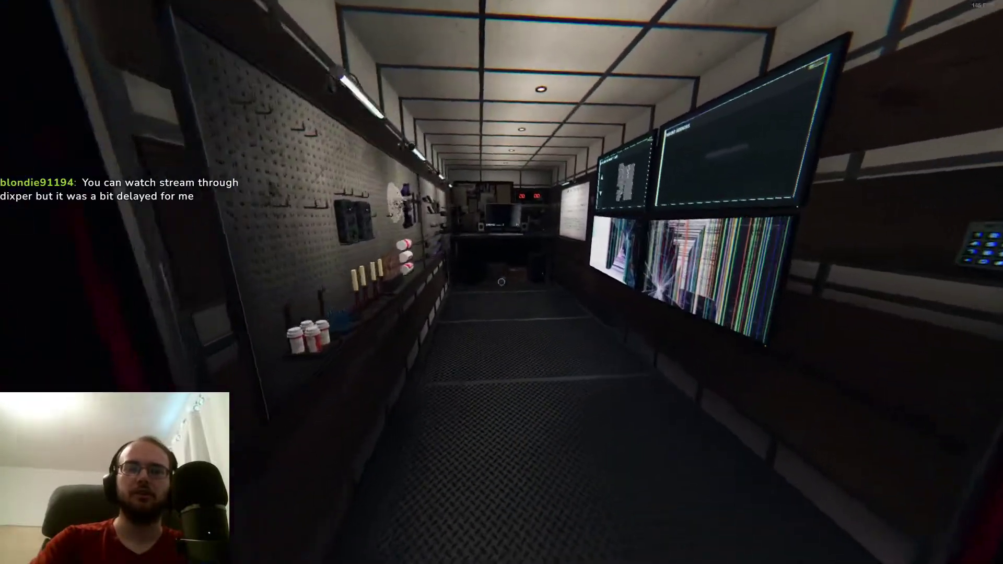
Bring the video camera from the van and set it on a tripod in the dining room
key(w)
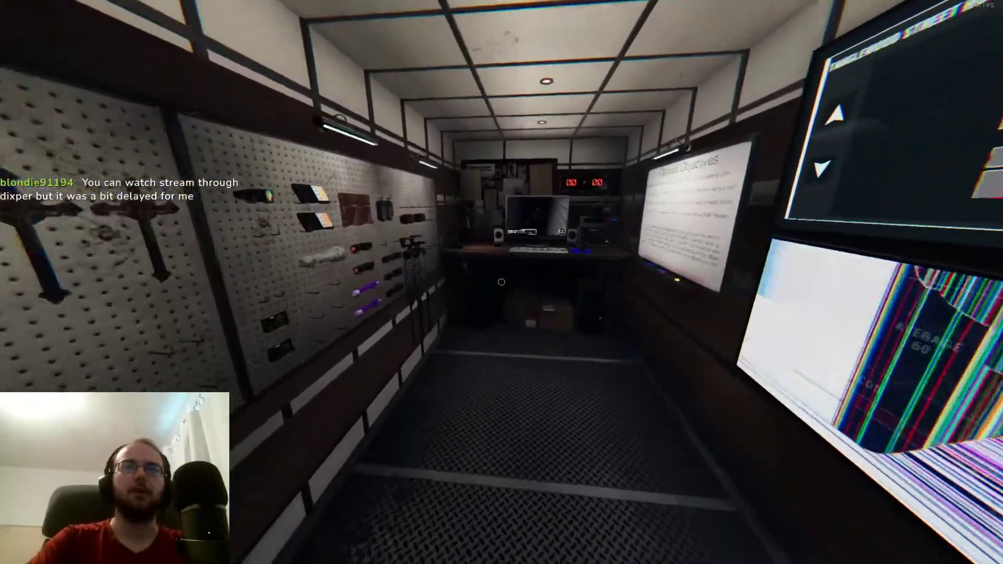
key(w)
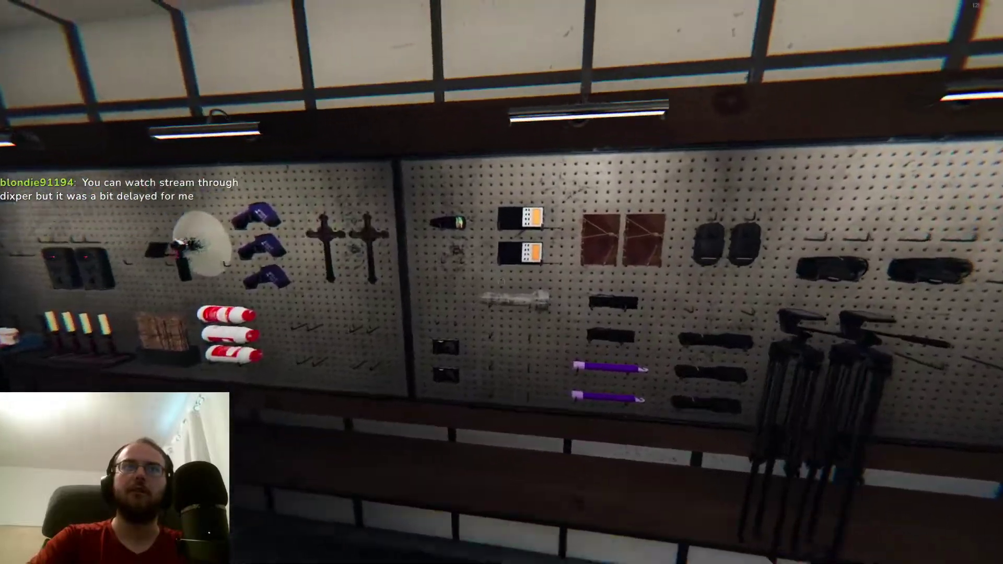
scroll(503, 282, down, 1)
scroll(502, 283, down, 1)
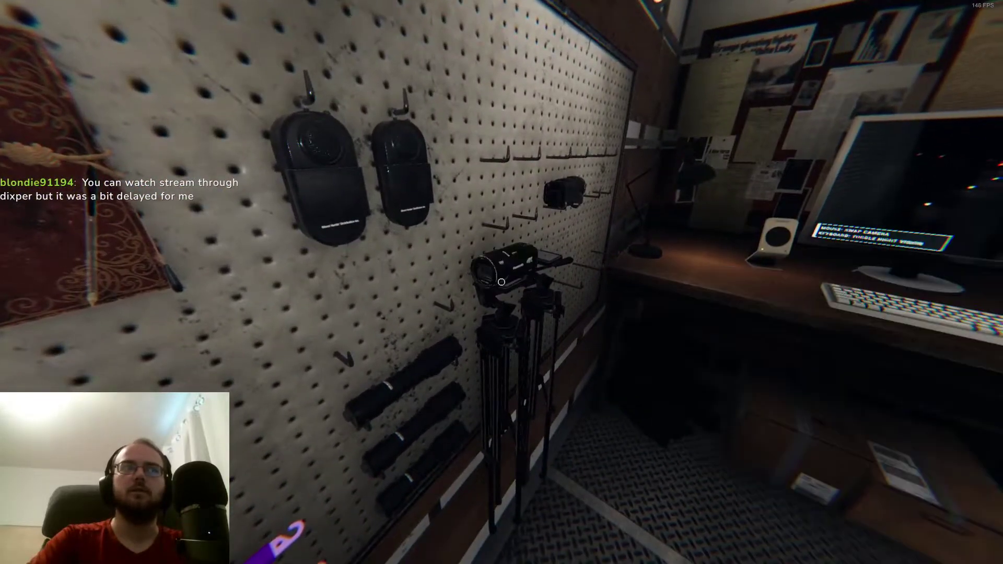
scroll(502, 283, down, 1)
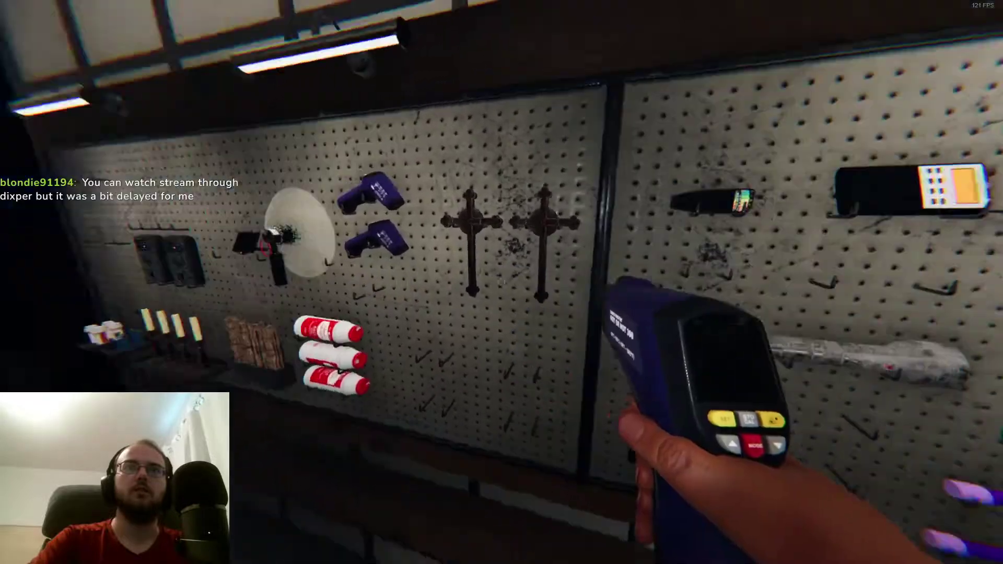
scroll(502, 282, down, 1)
scroll(502, 283, down, 1)
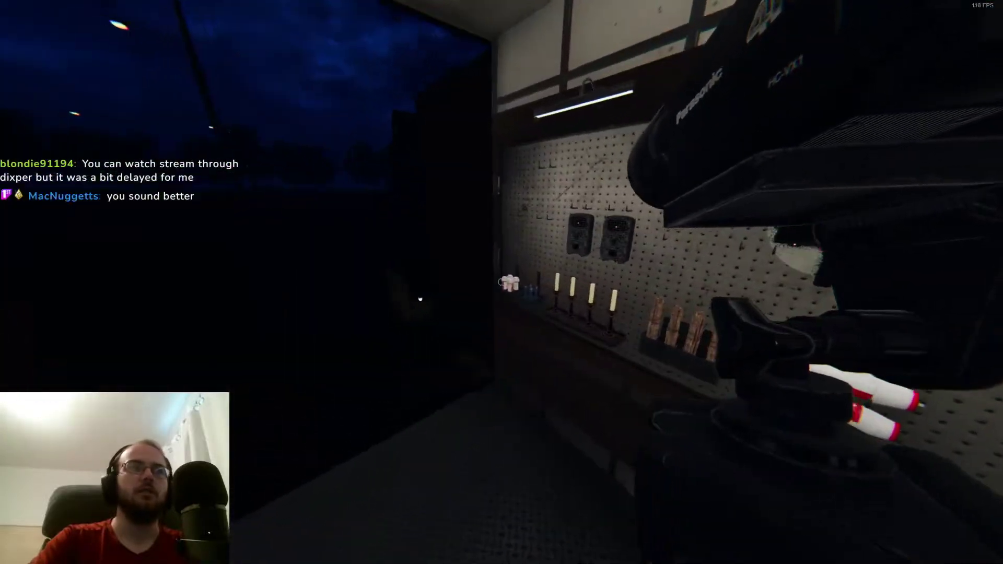
scroll(502, 282, down, 1)
scroll(502, 283, down, 1)
scroll(502, 283, down, 1)
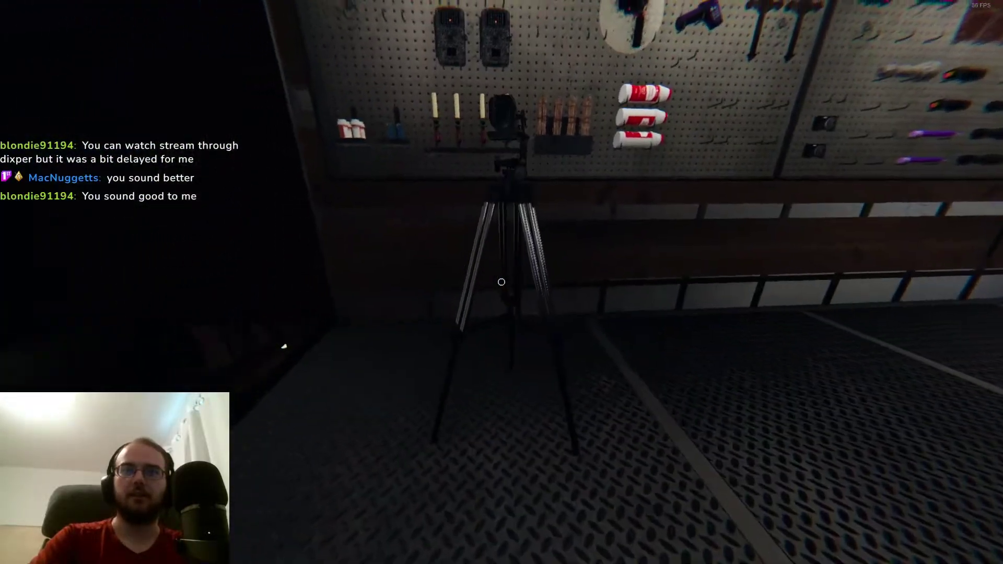
scroll(503, 282, down, 1)
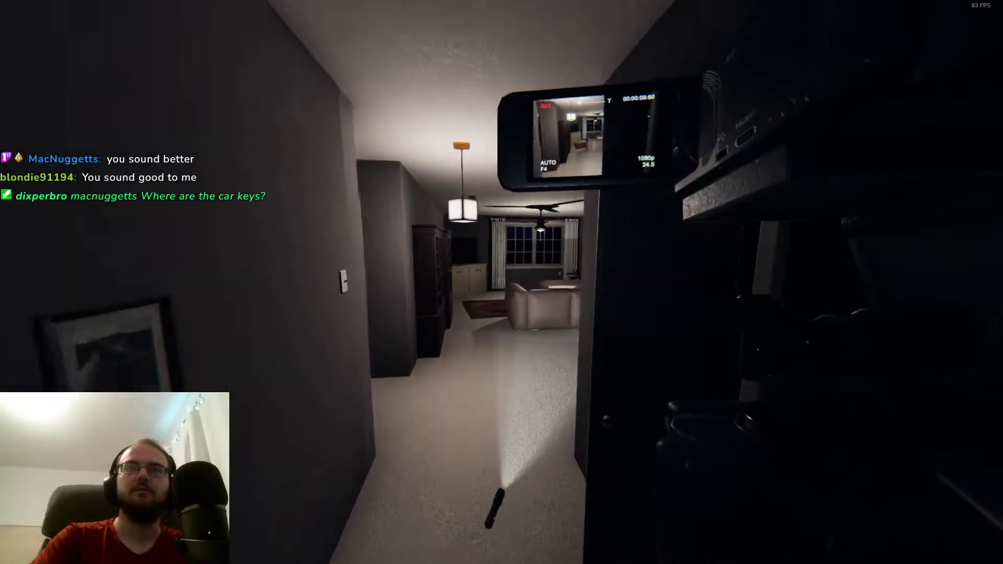
key(w)
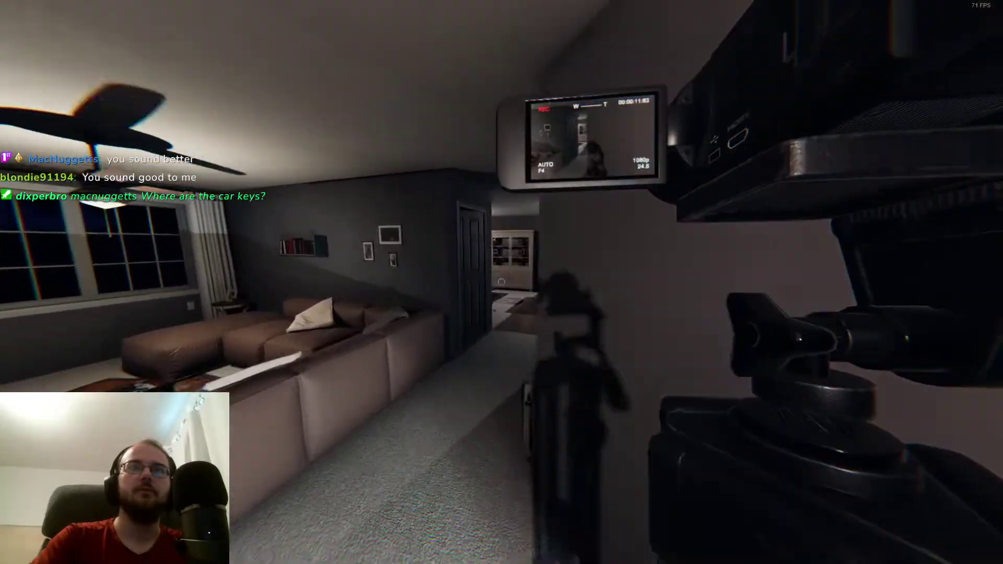
key(w)
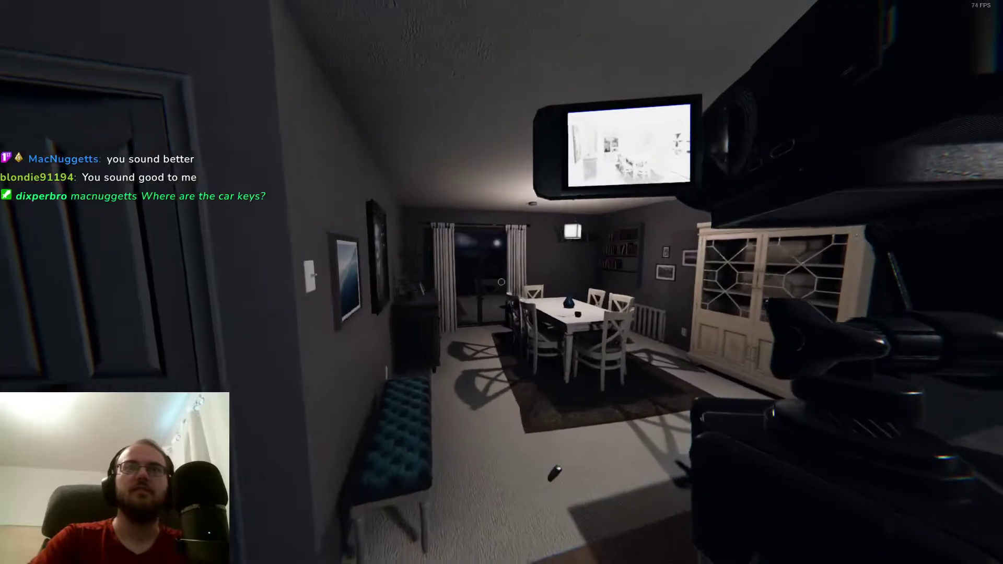
key(f)
key(q)
key(q)
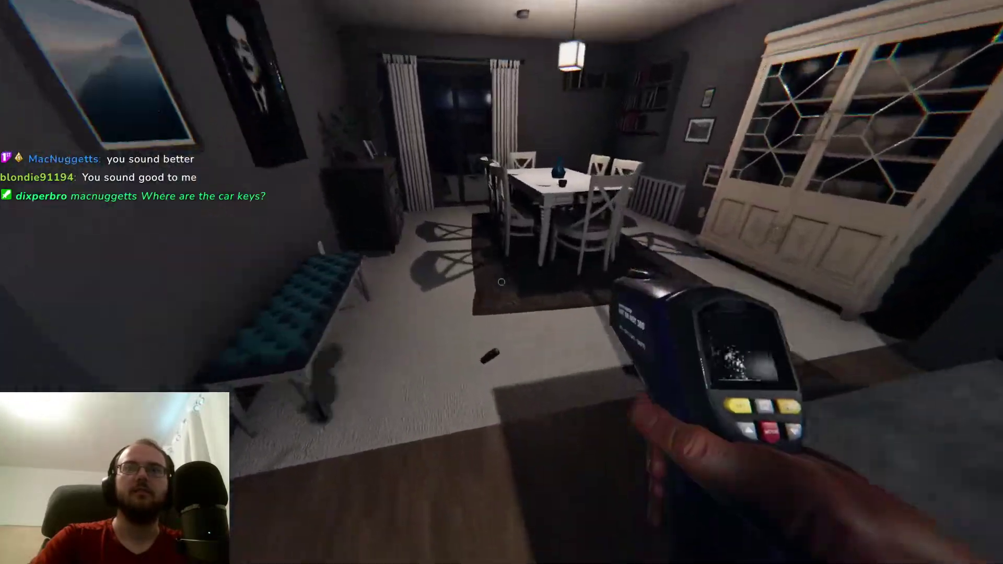
key(q)
key(q)
key(q)
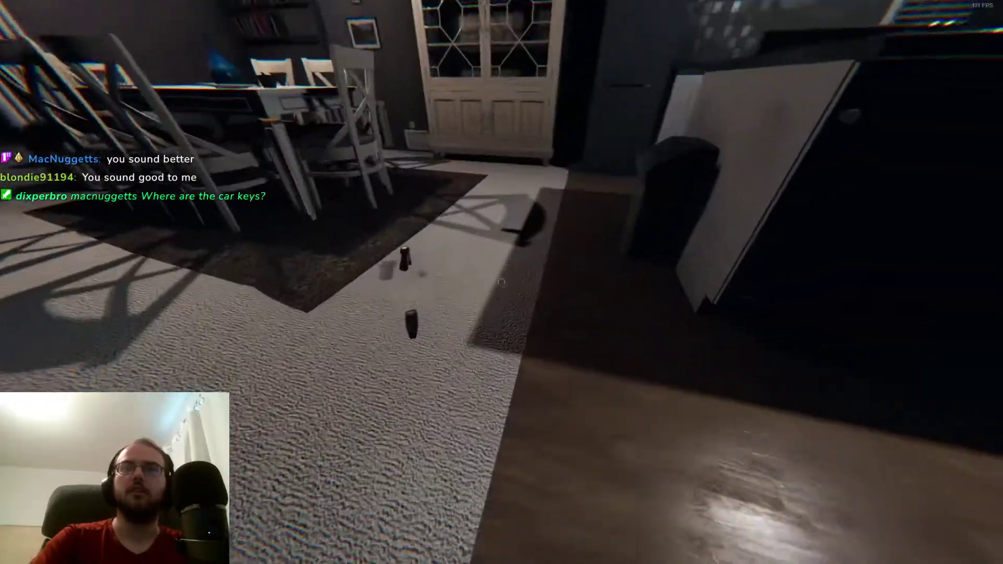
key(q)
Try the Spirit Box in the dining room, then drop it on the floor
key(w)
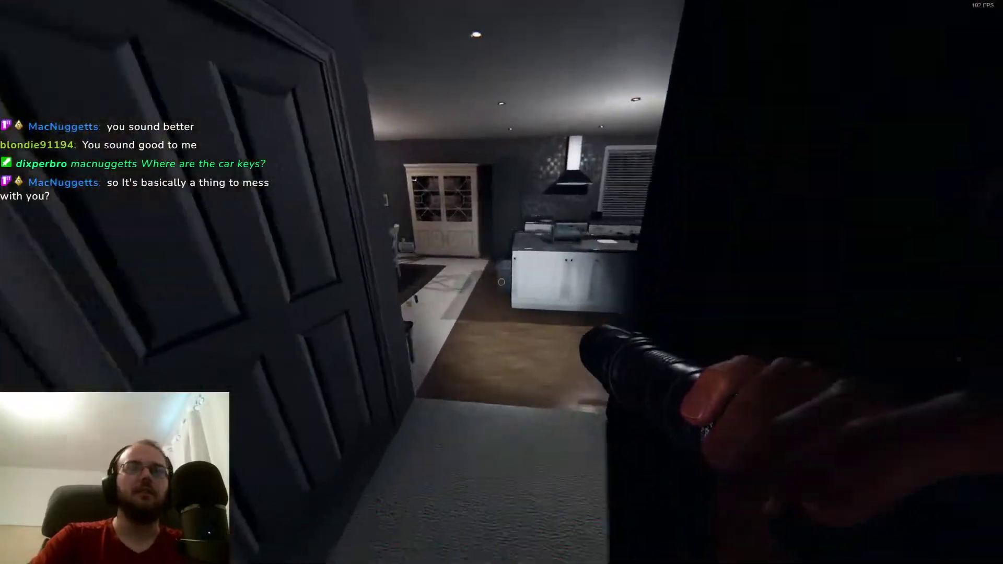
key(q)
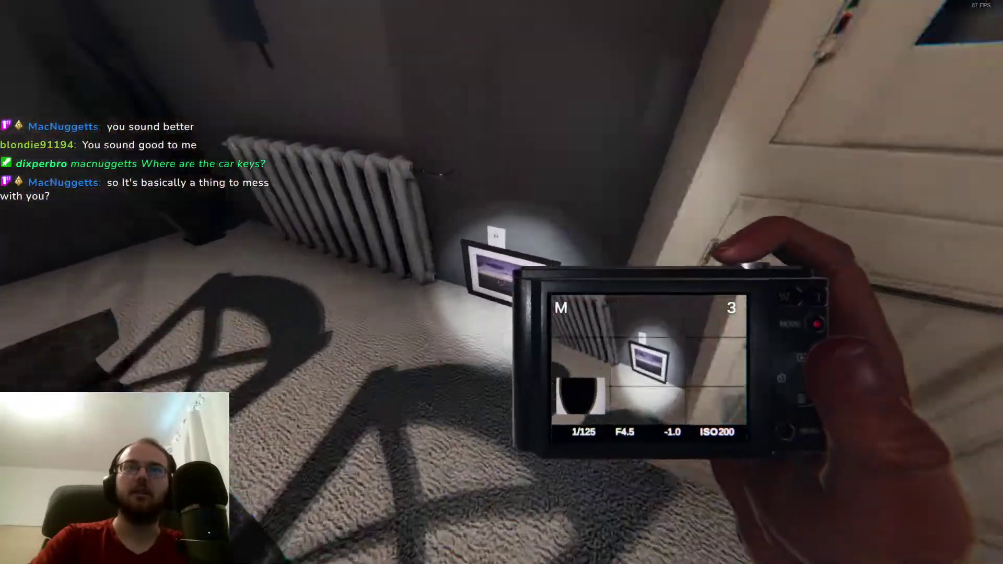
key(q)
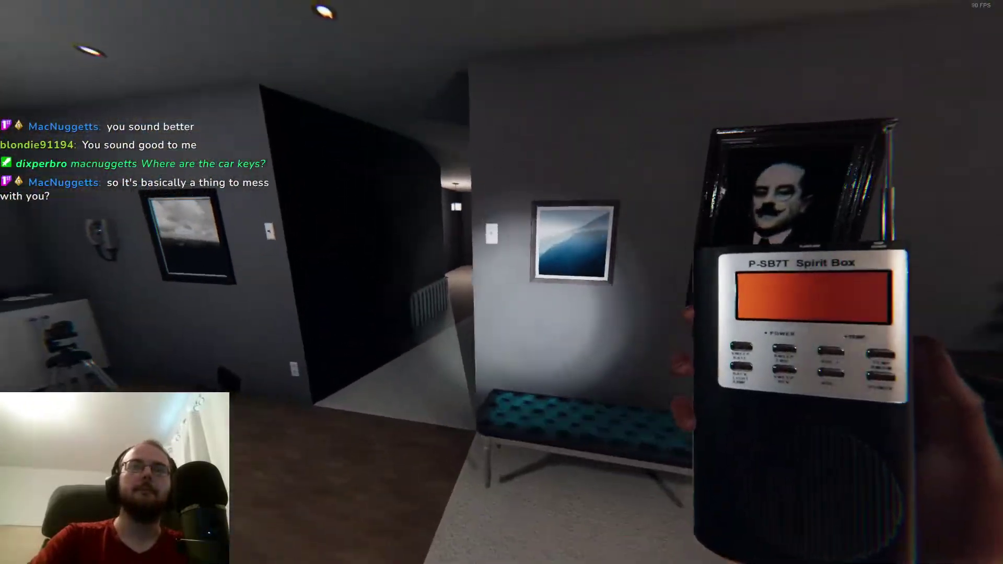
right_click(503, 282)
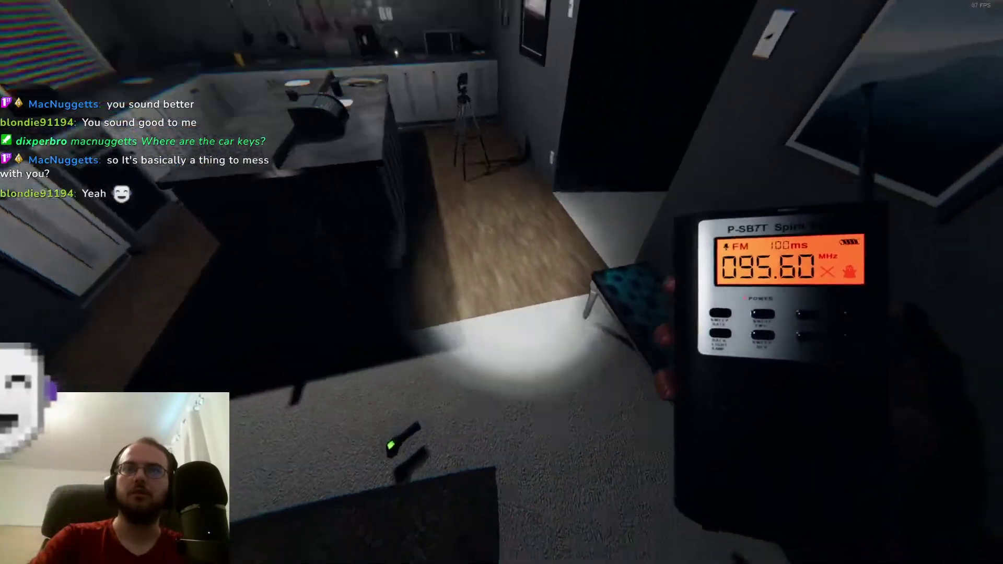
right_click(502, 282)
key(g)
key(q)
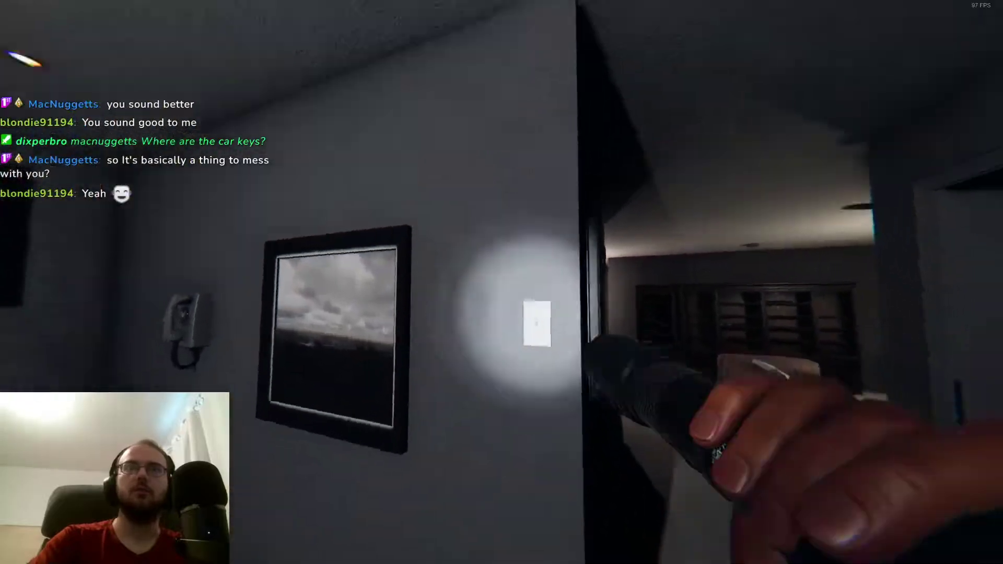
key(q)
key(q)
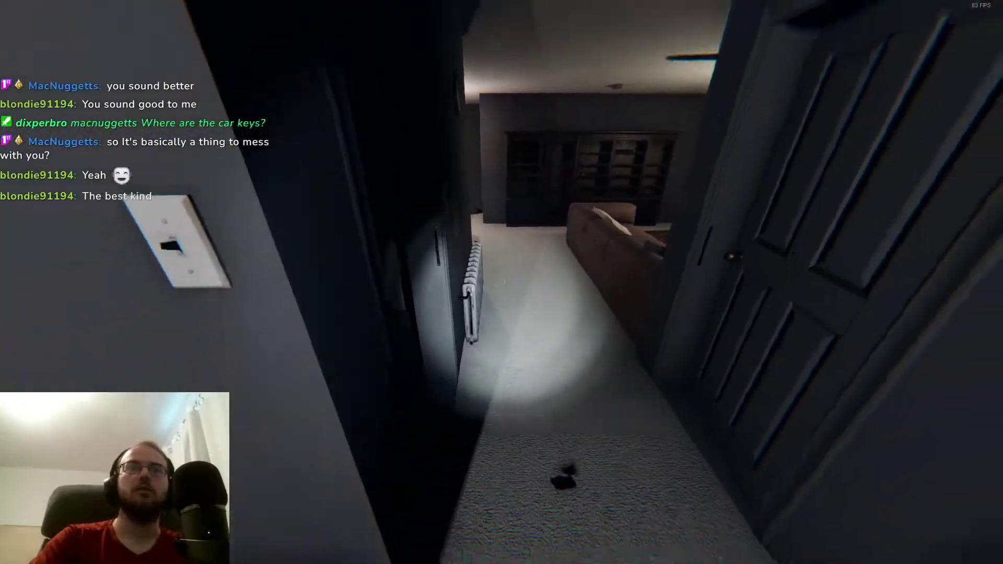
Return to the van and switch the truck monitor to another camera feed
key(w)
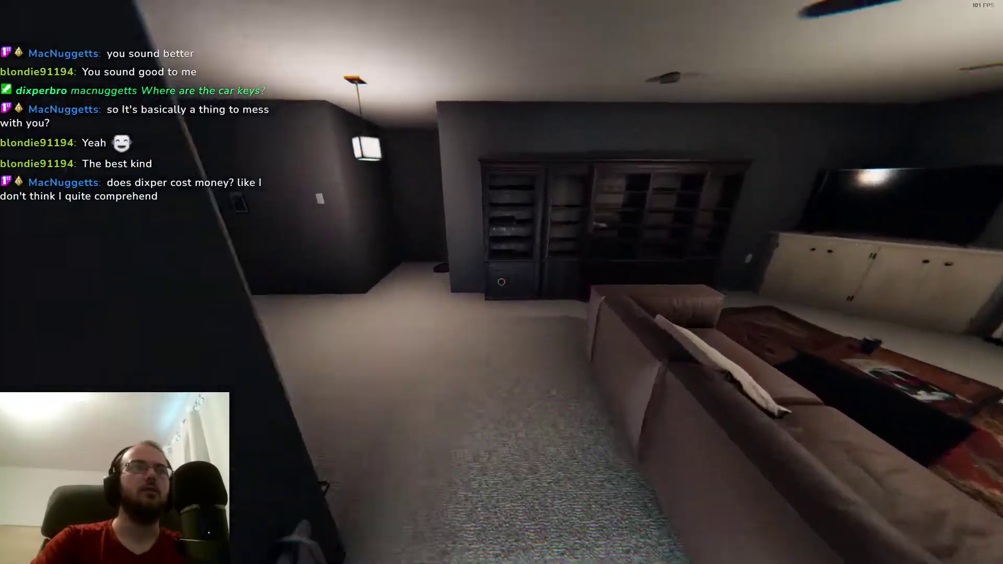
key(w)
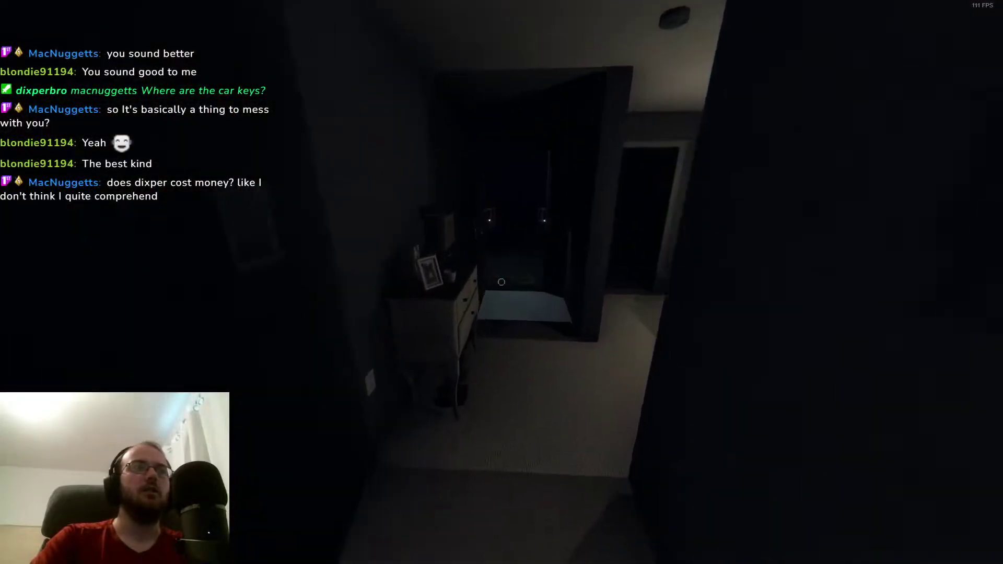
key(w)
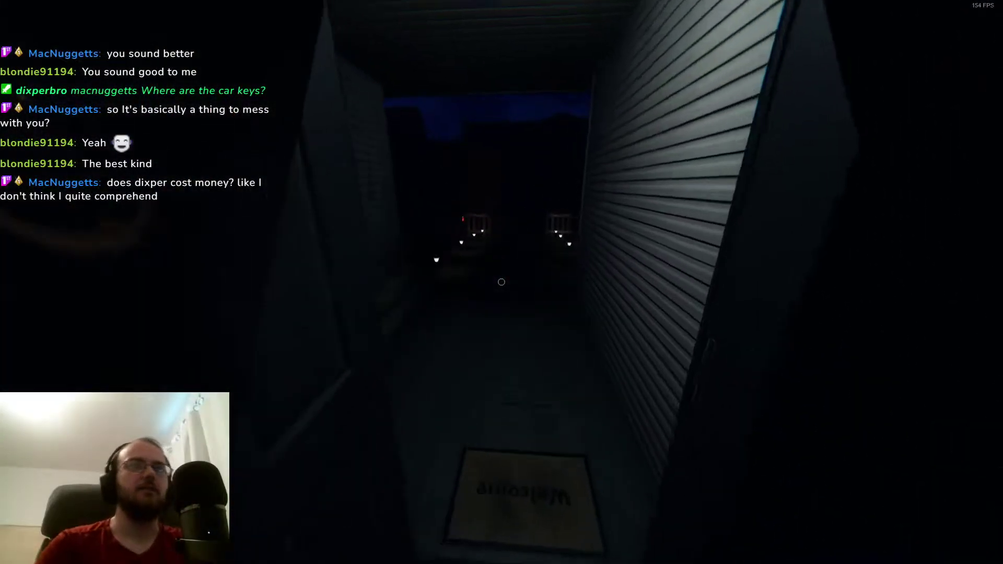
key(w)
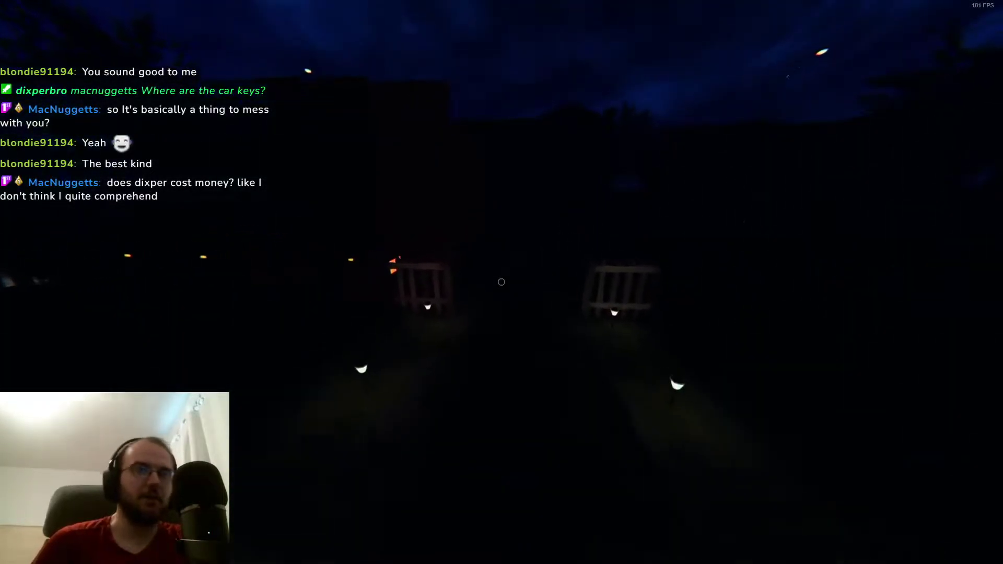
key(w)
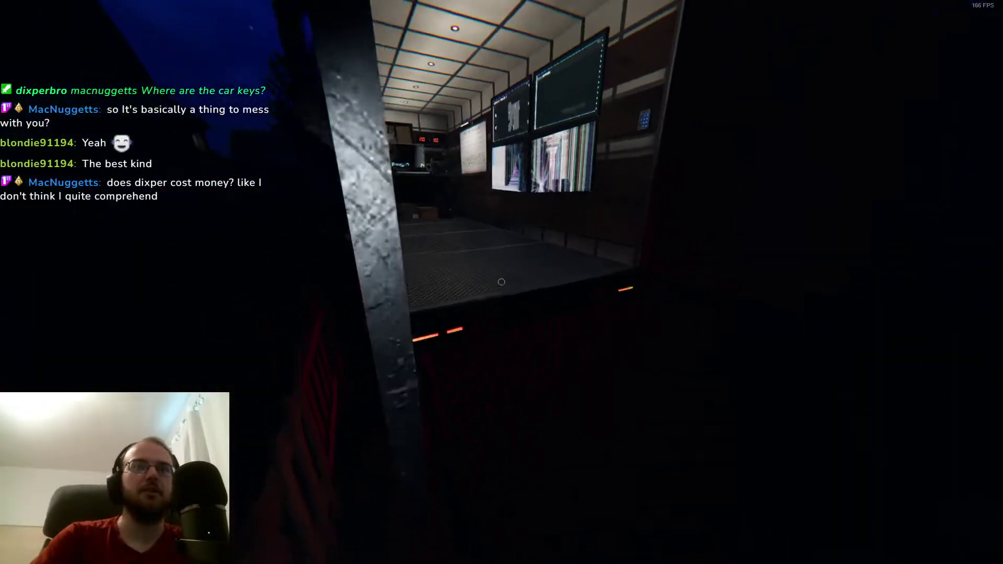
key(w)
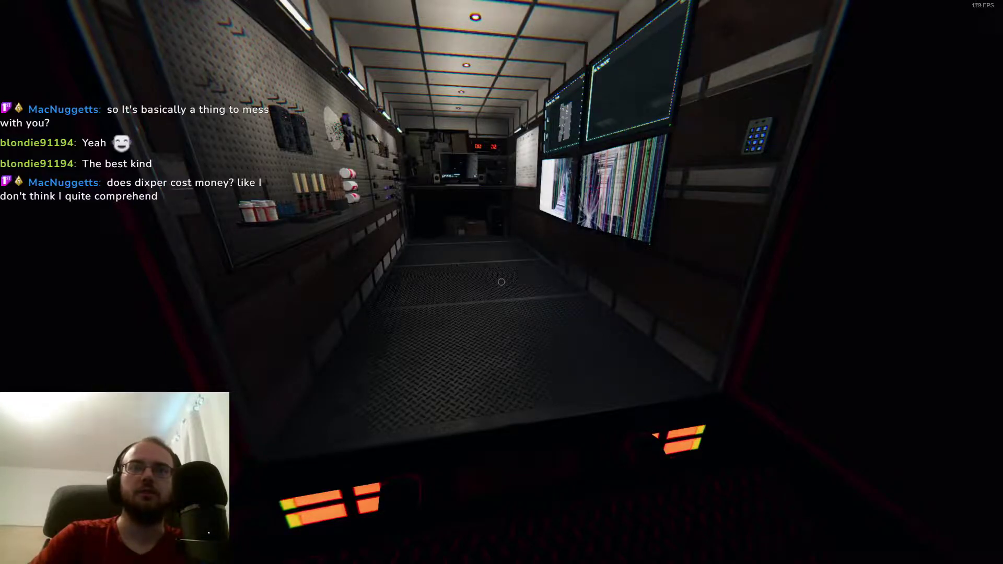
key(Escape)
key(Escape)
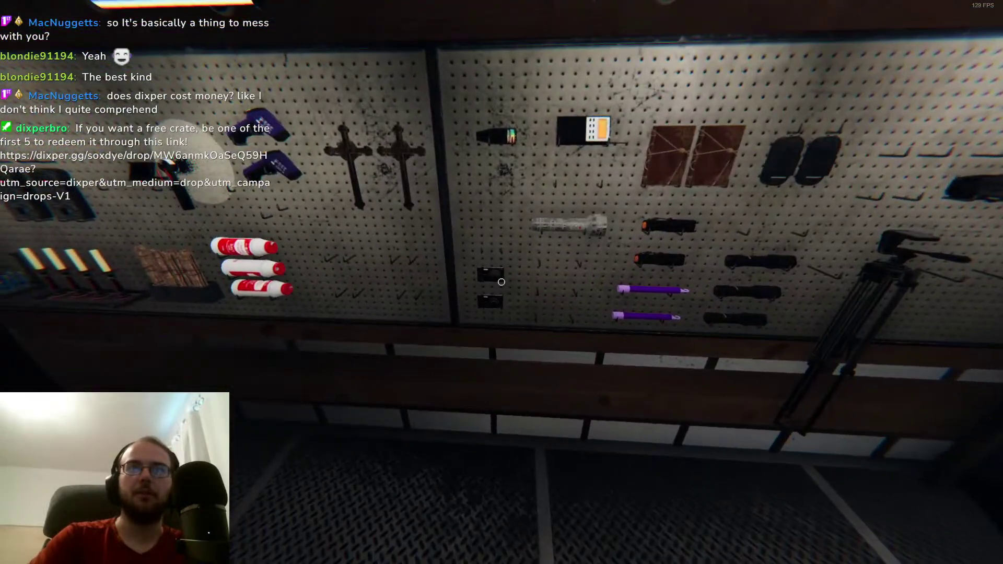
key(q)
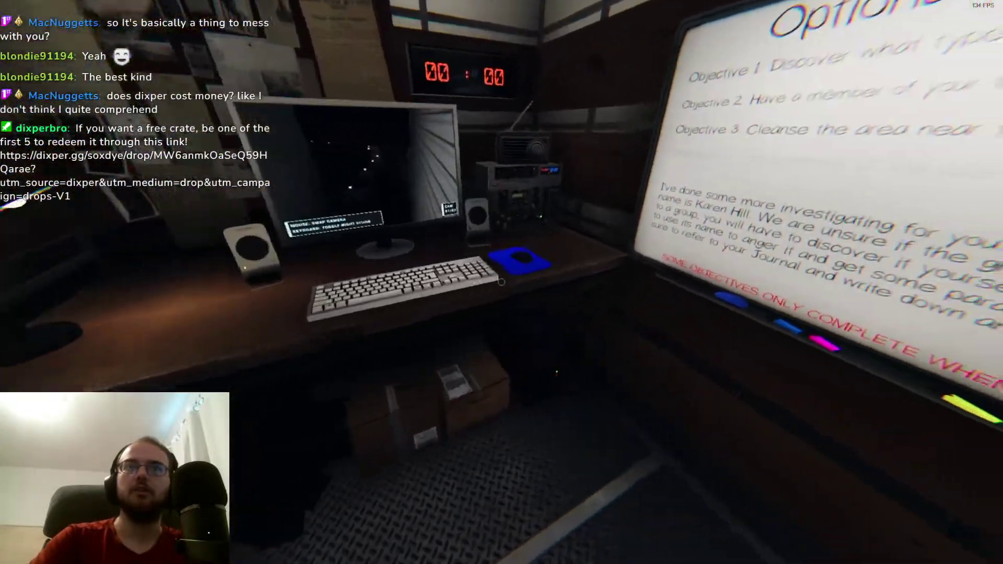
click(502, 282)
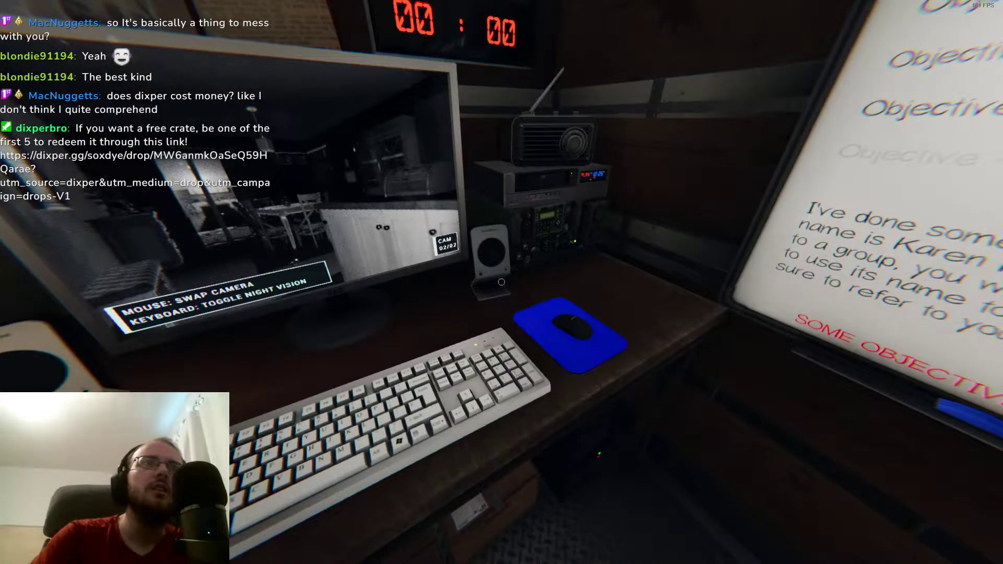
Review the journal's Evidence page, then head back into the house
key(j)
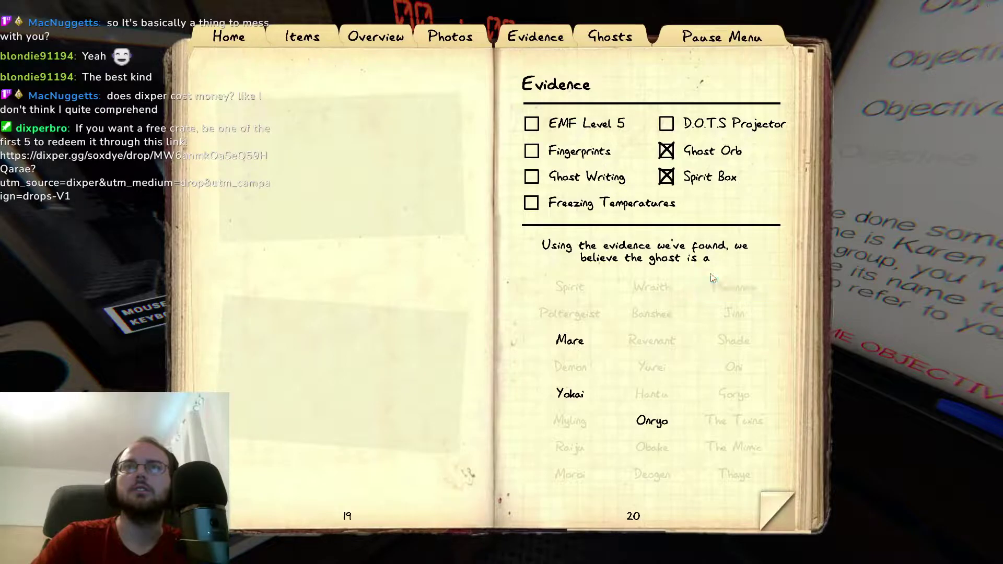
key(j)
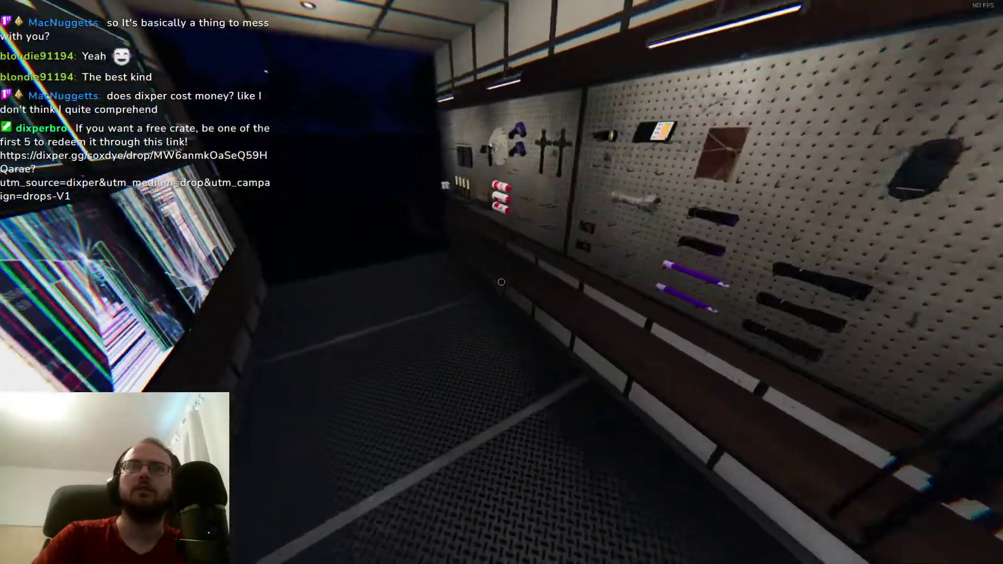
key(j)
key(j)
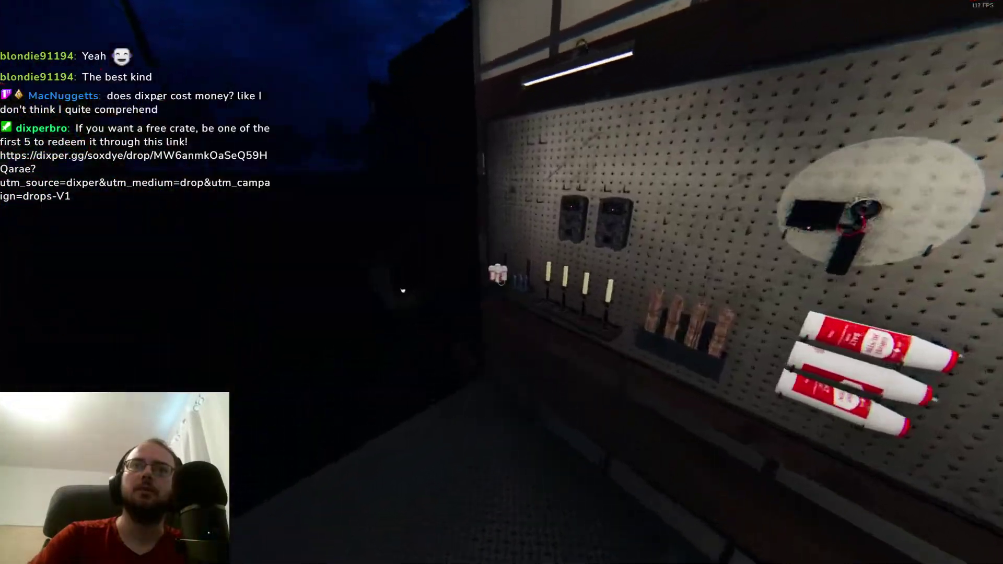
key(j)
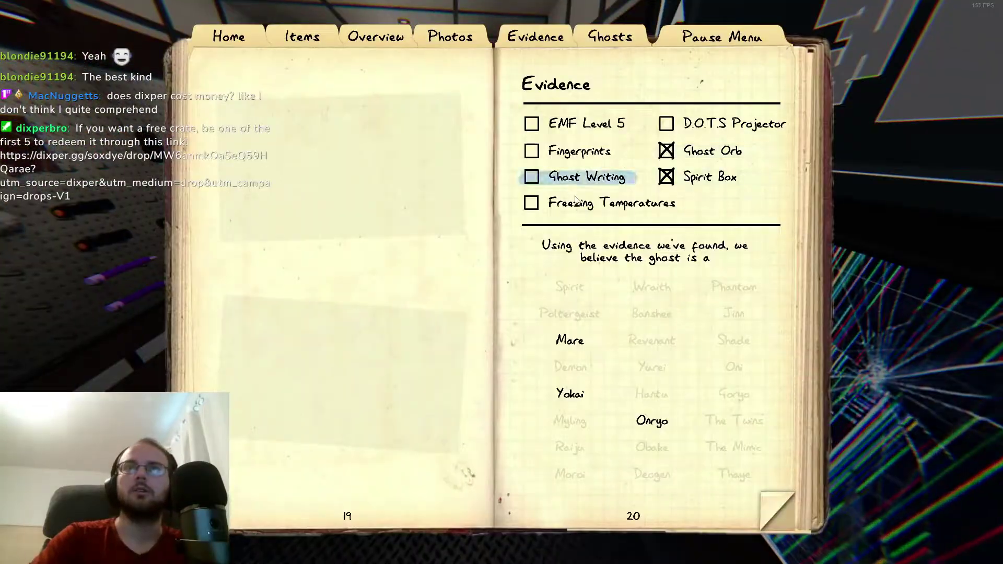
key(j)
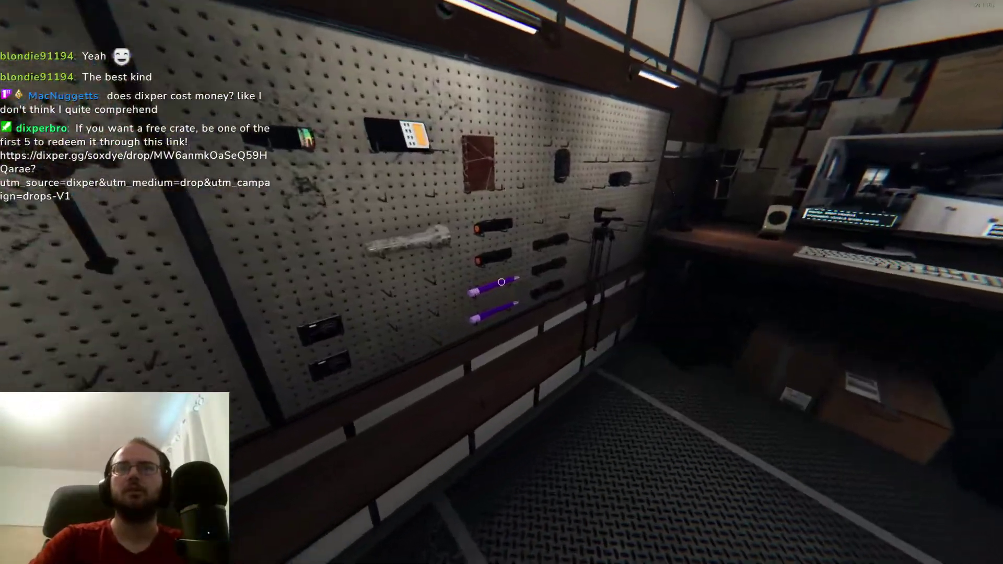
key(e)
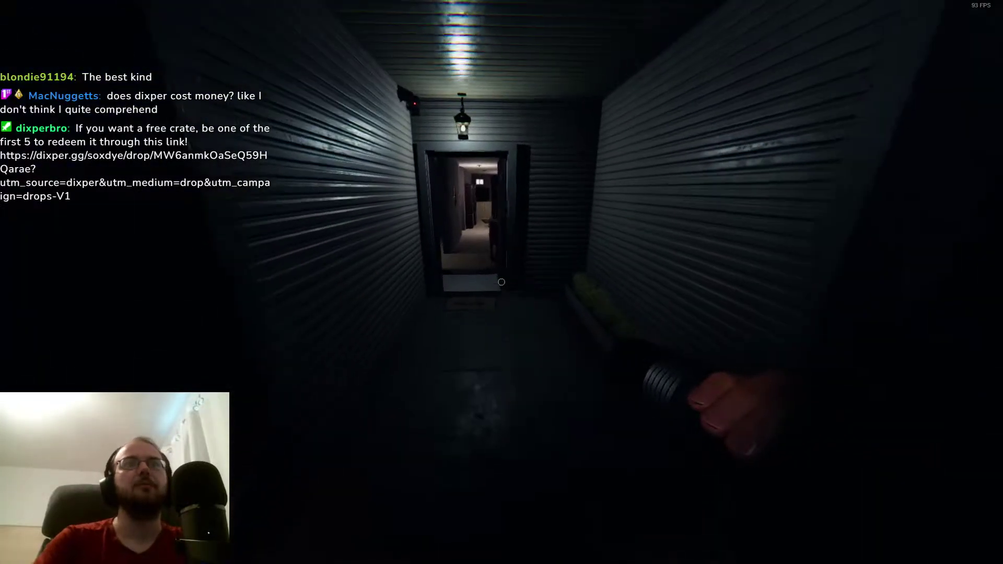
key(w)
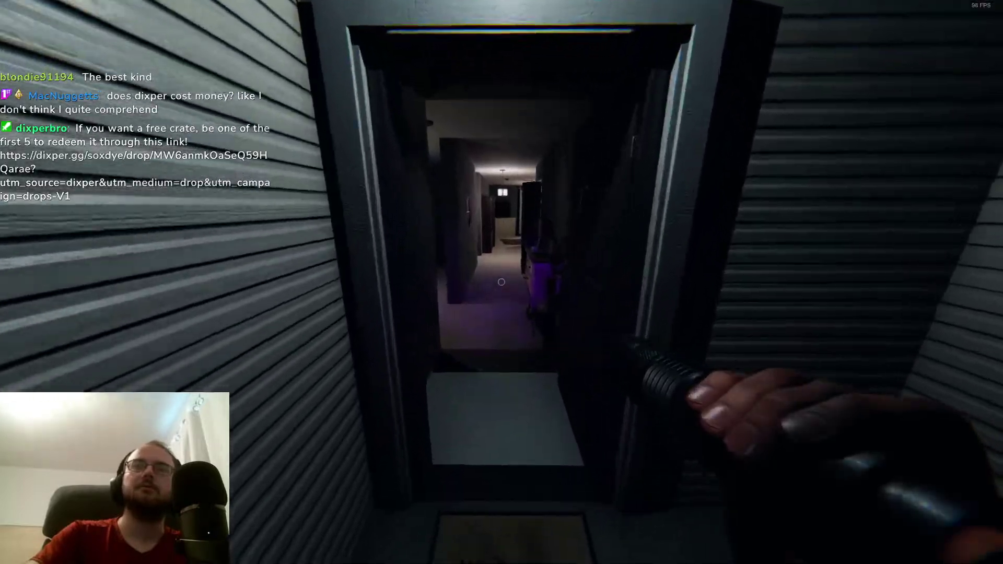
key(w)
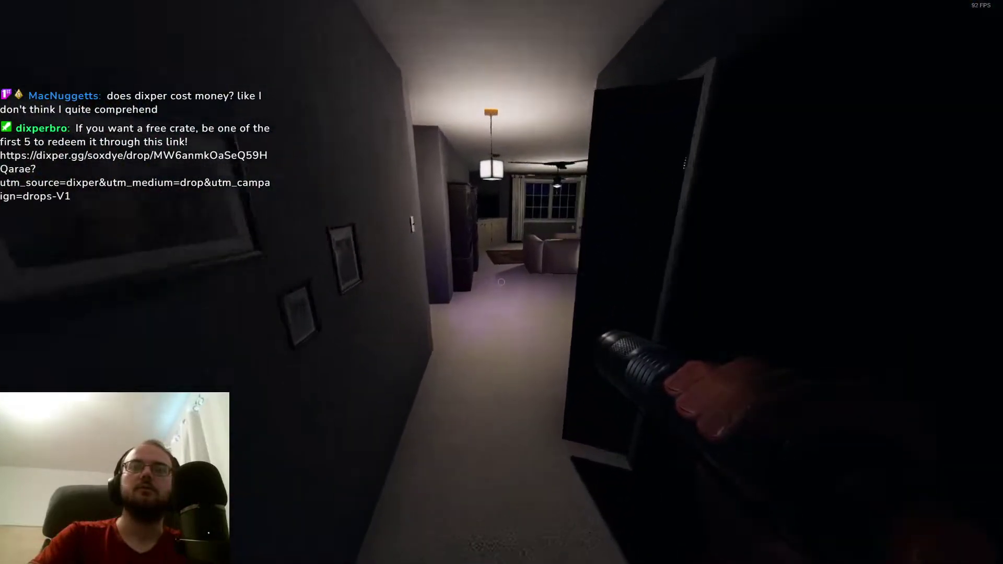
Turn on the dining room light and place the D.O.T.S. projector on the floor
key(w)
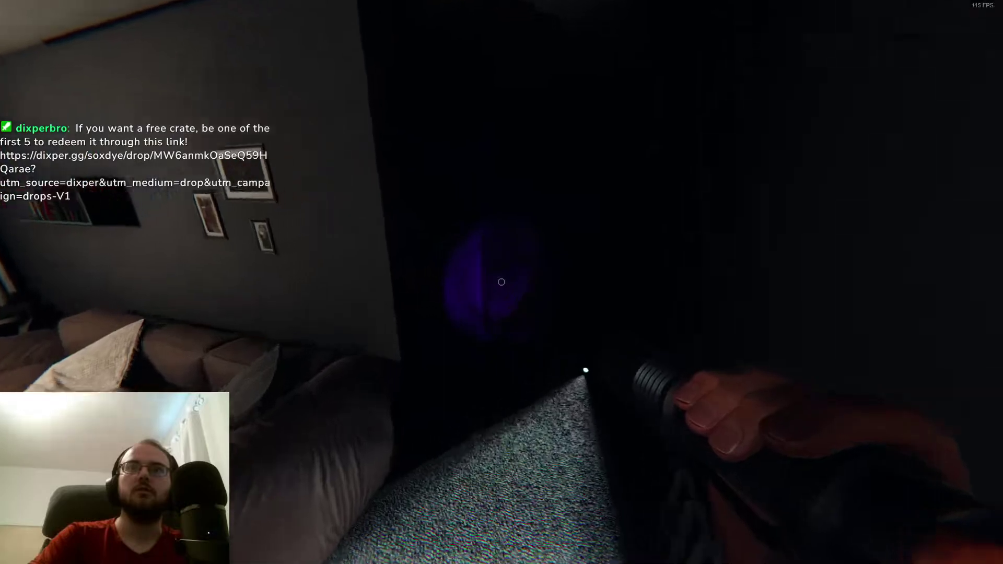
key(w)
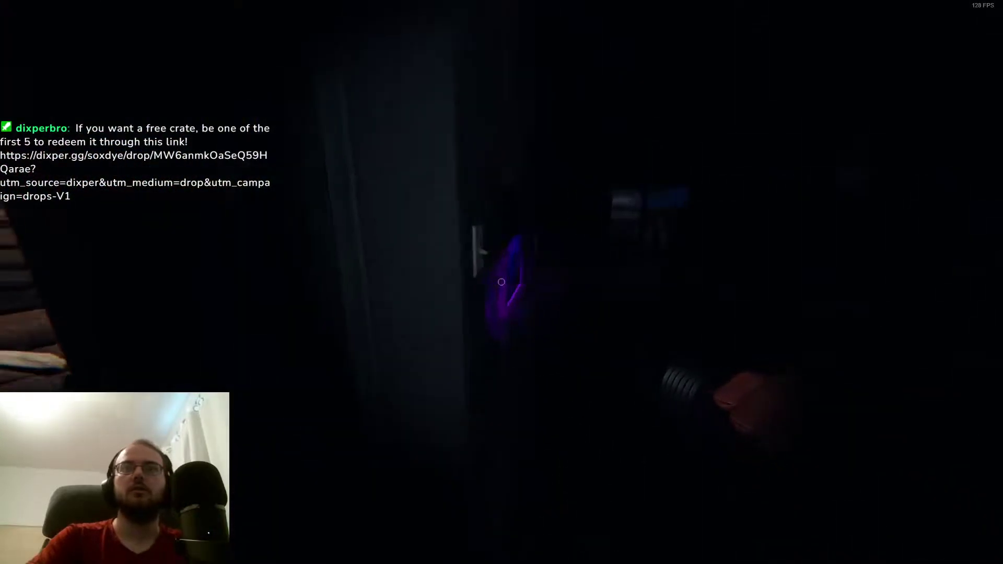
key(w)
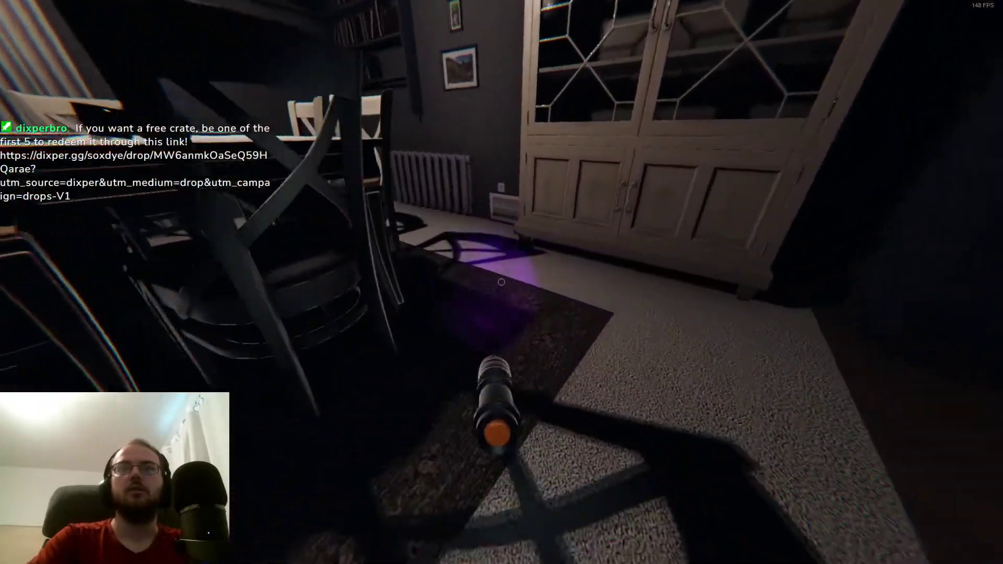
key(q)
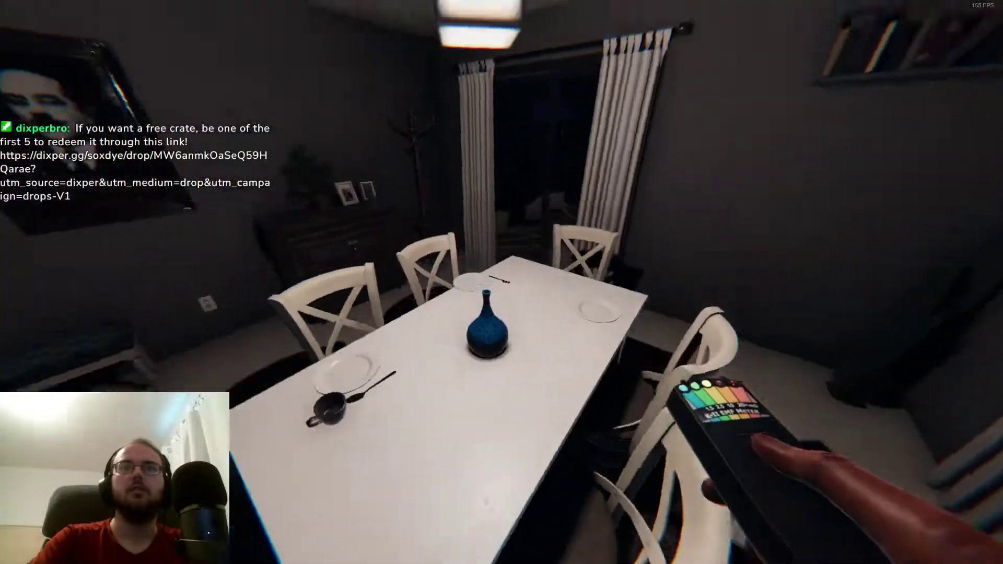
key(w)
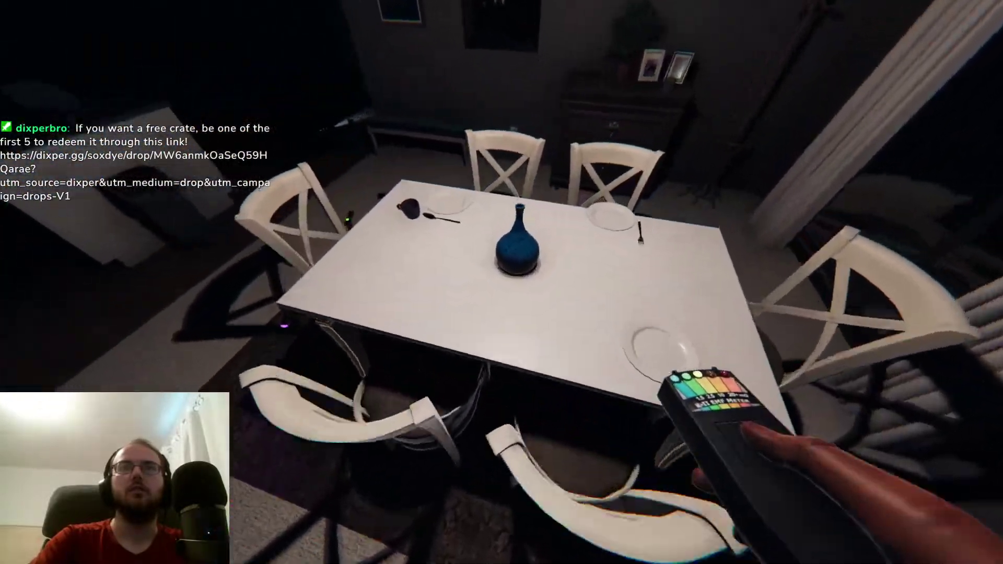
key(s)
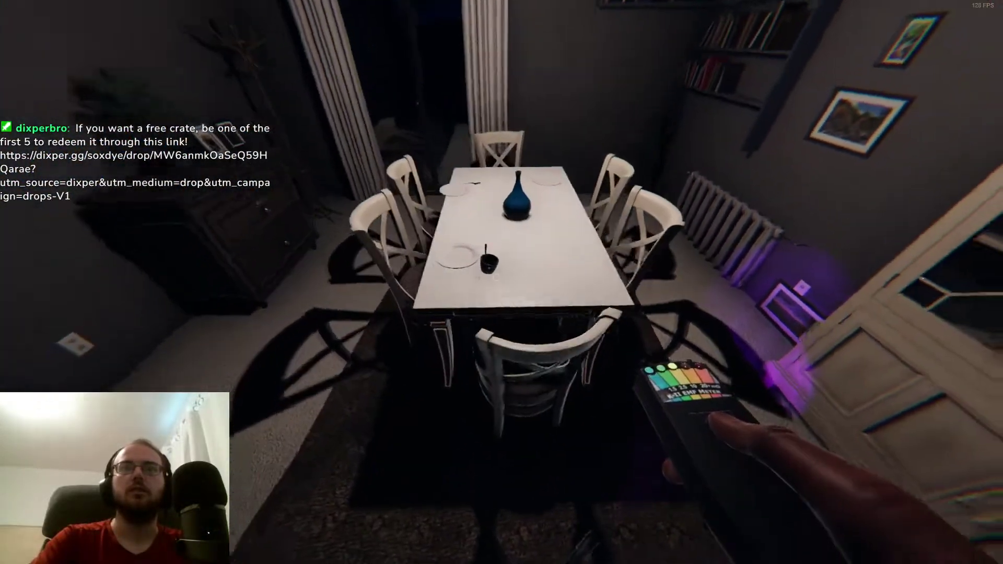
key(s)
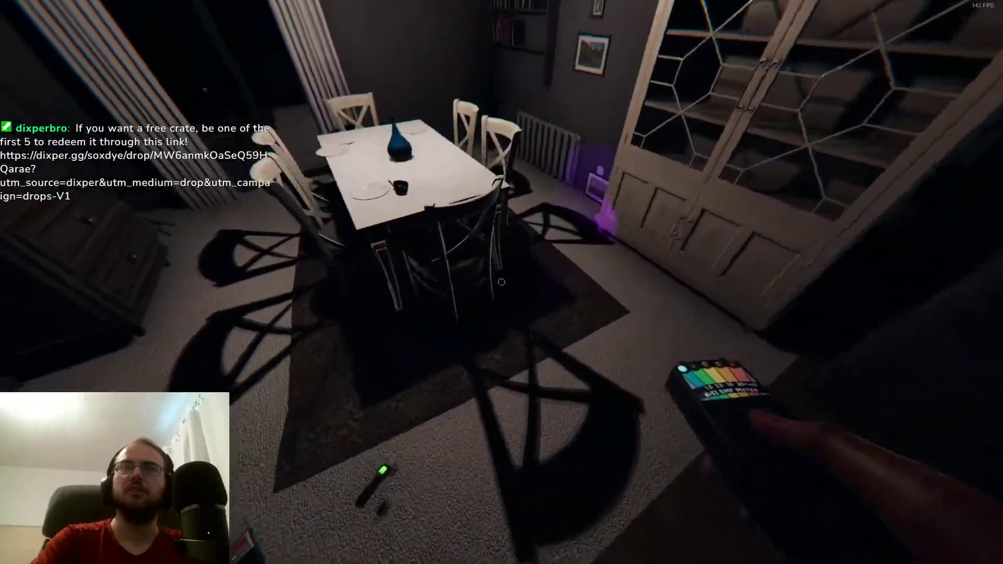
key(c)
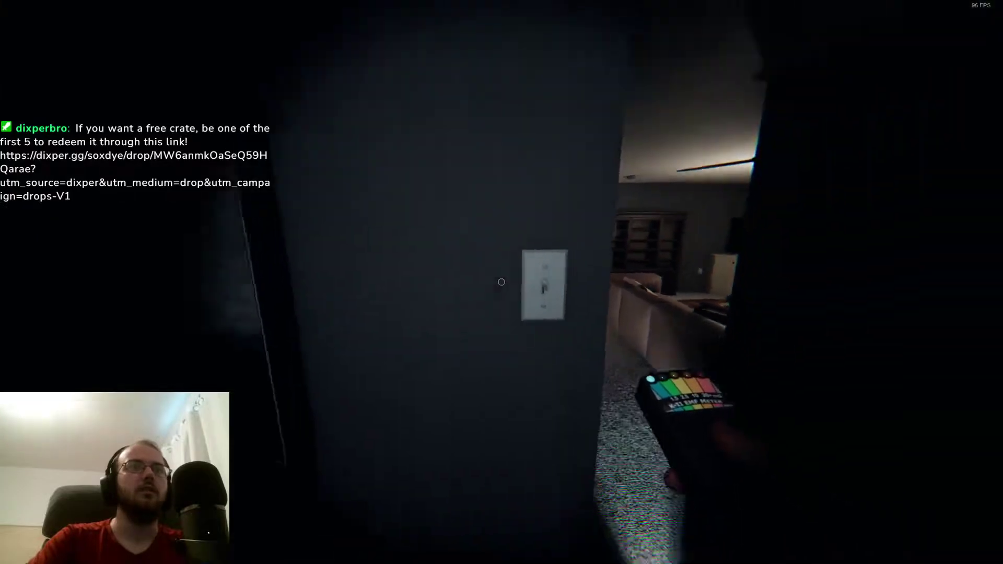
click(502, 282)
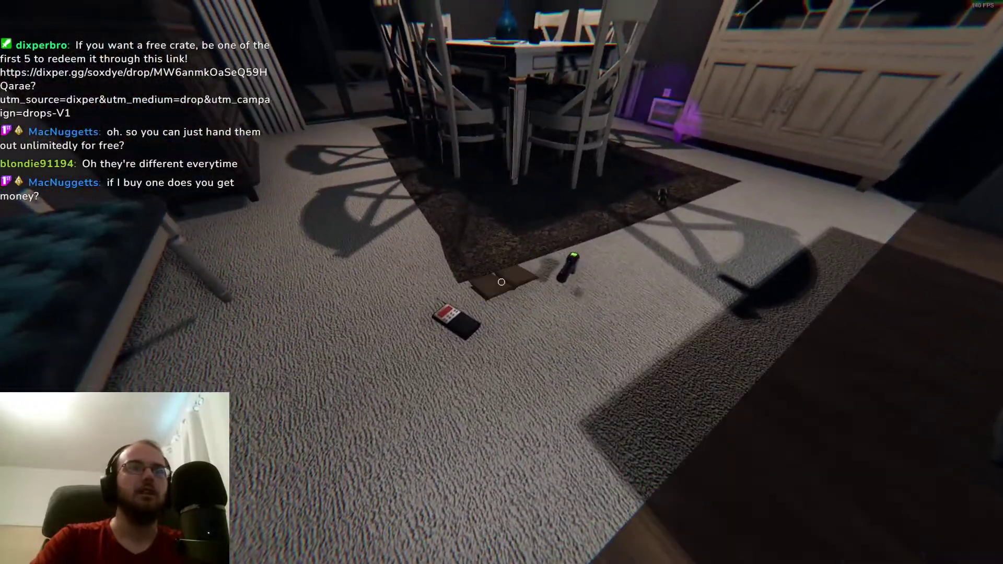
key(f)
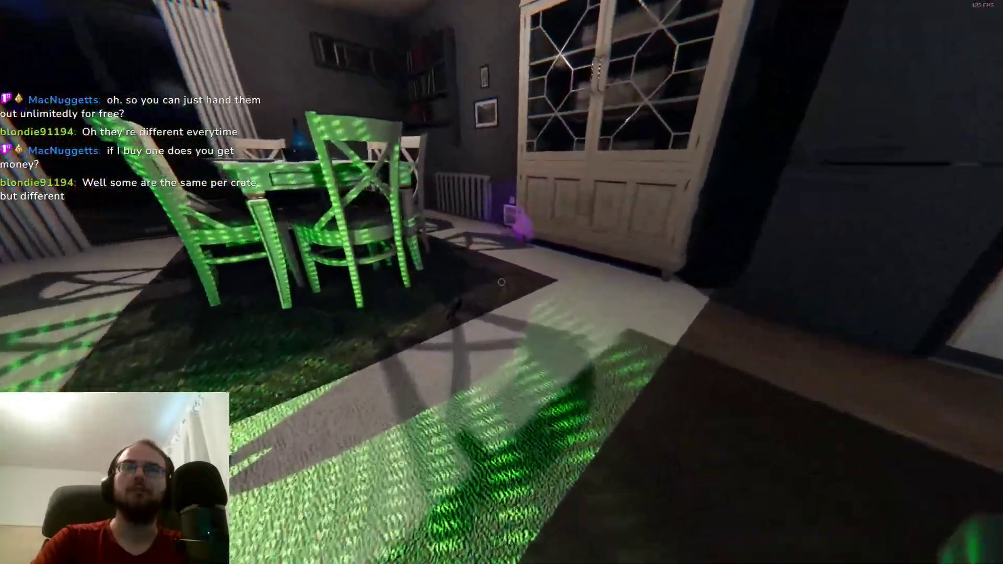
key(q)
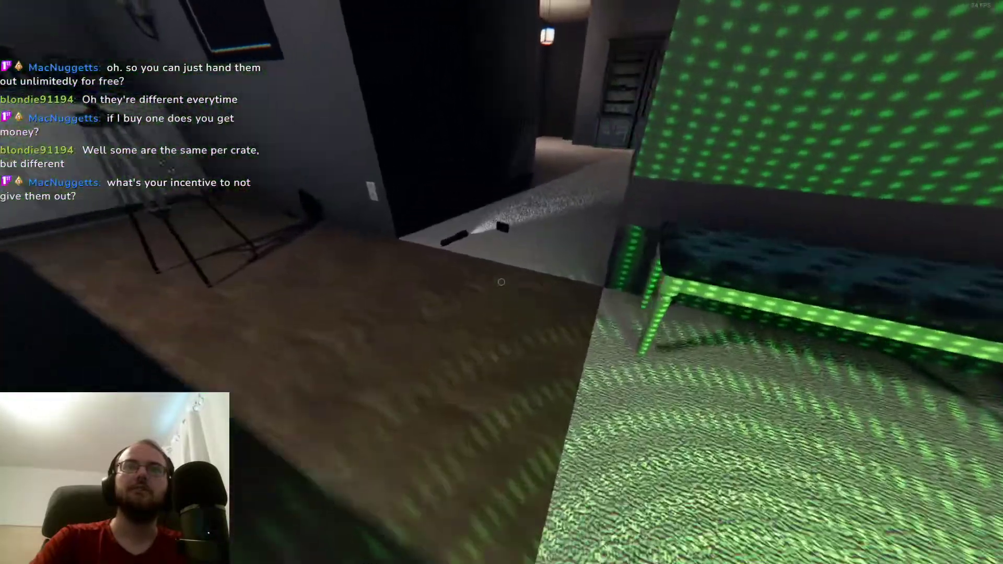
Check the journal, set the camera down and walk through the dark bedroom
key(j)
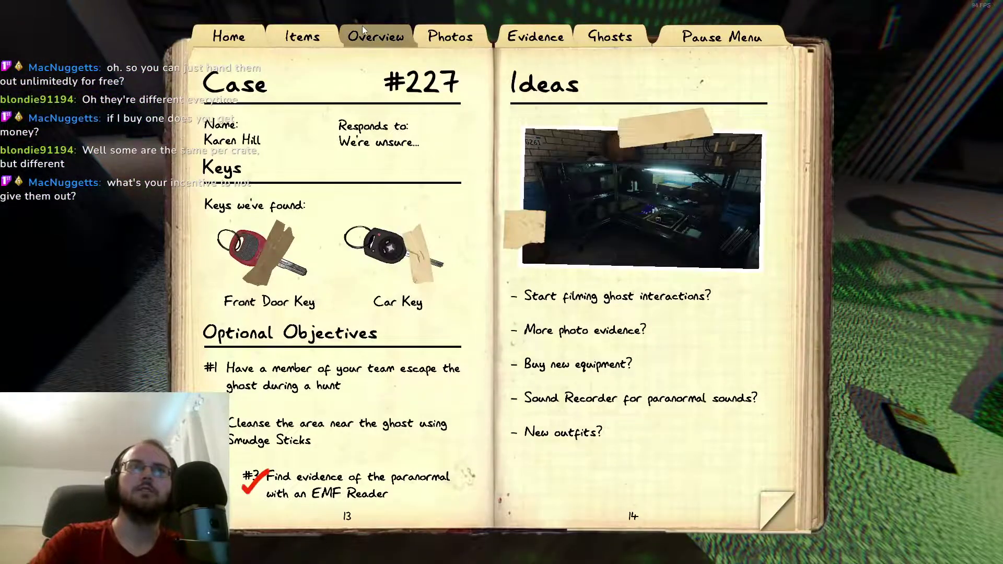
key(j)
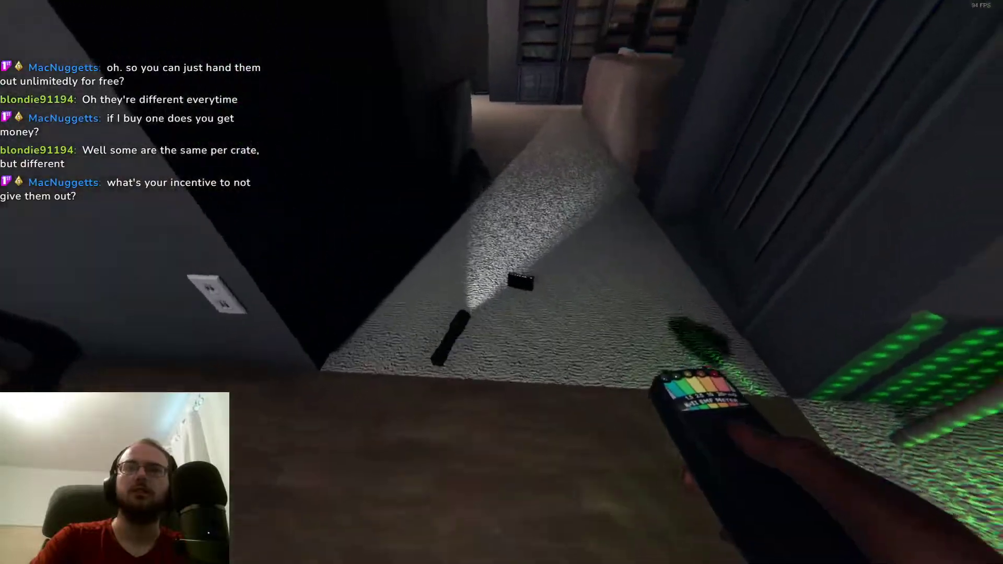
key(e)
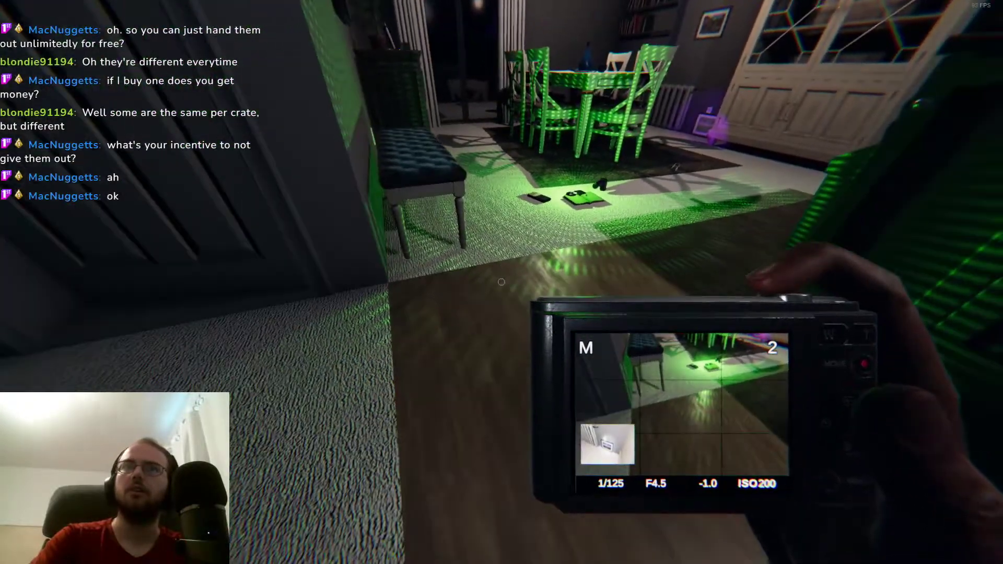
key(g)
key(j)
key(j)
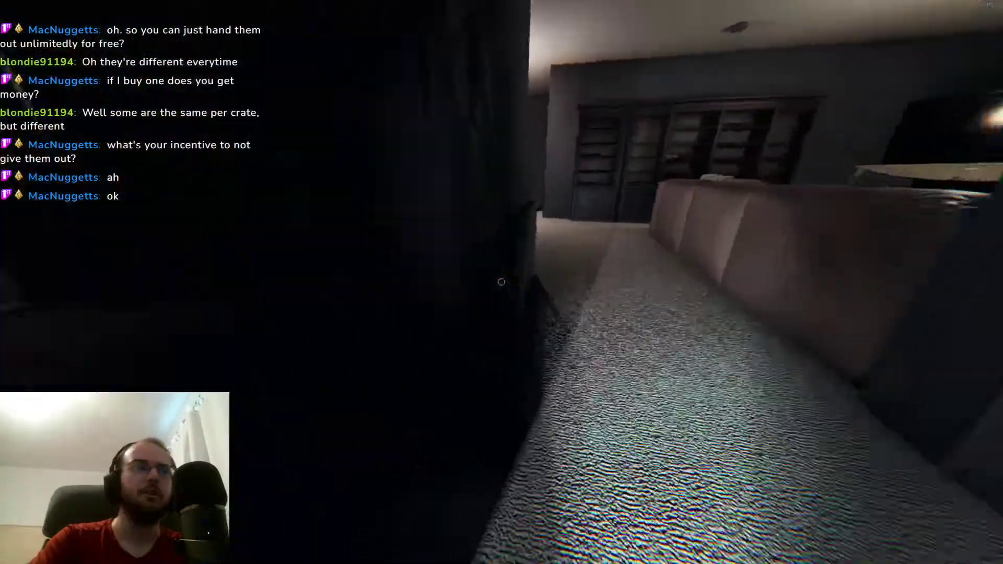
key(w)
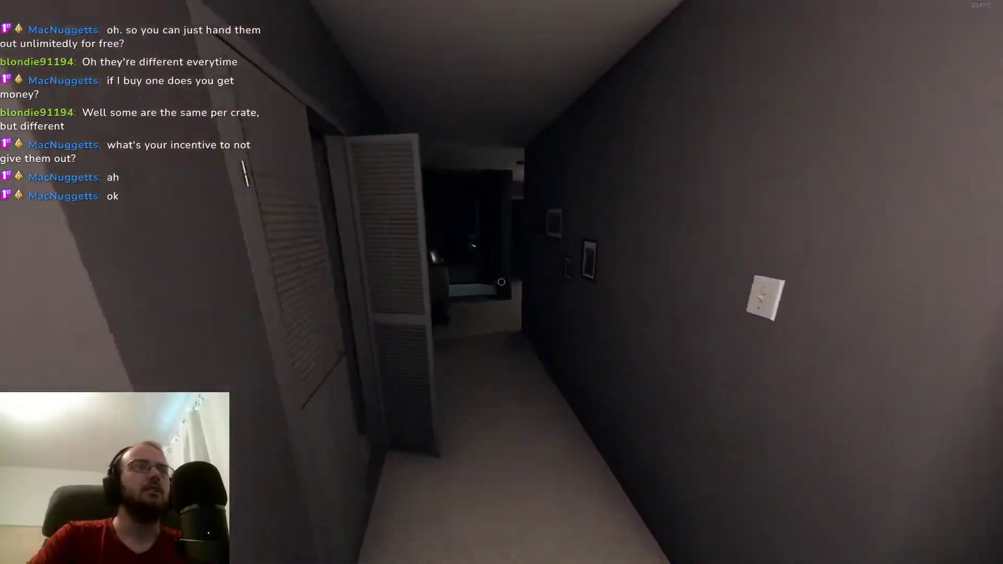
key(w)
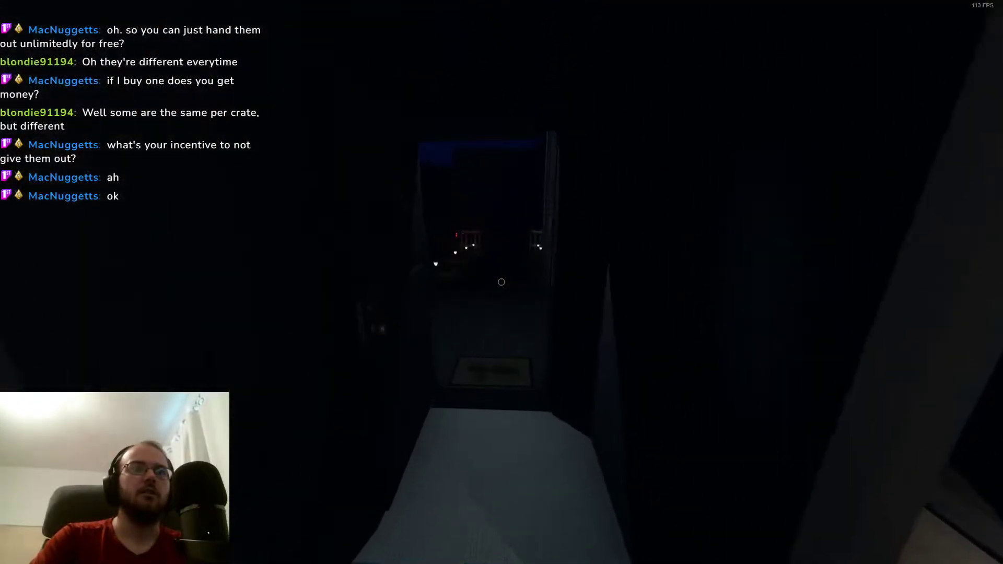
key(w)
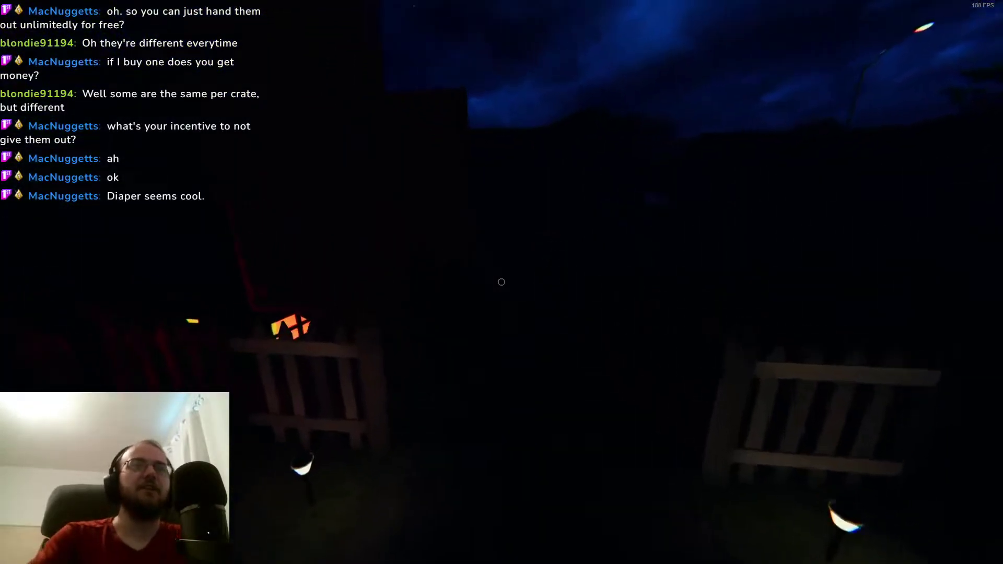
Take salt and a flashlight from the van's equipment wall
key(w)
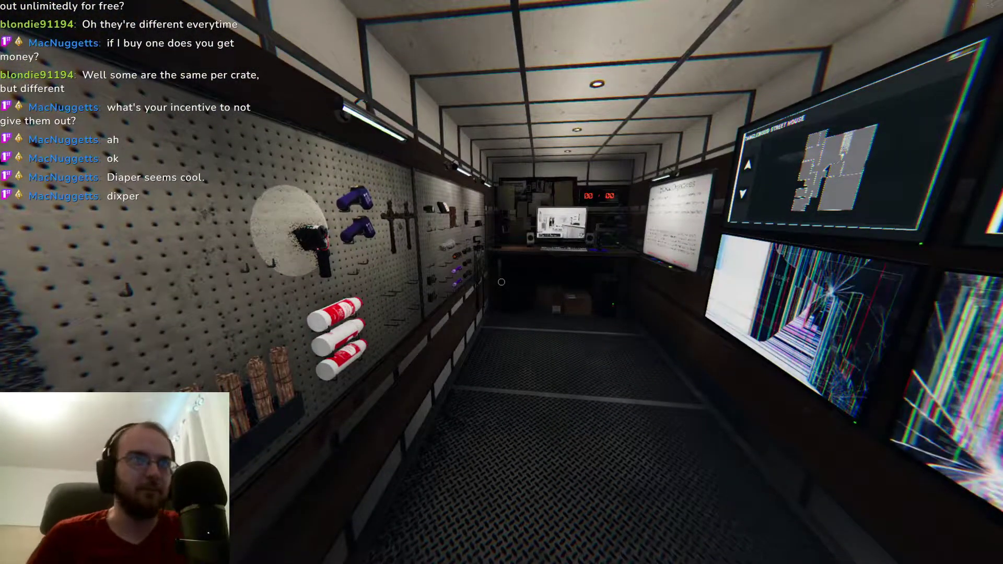
key(e)
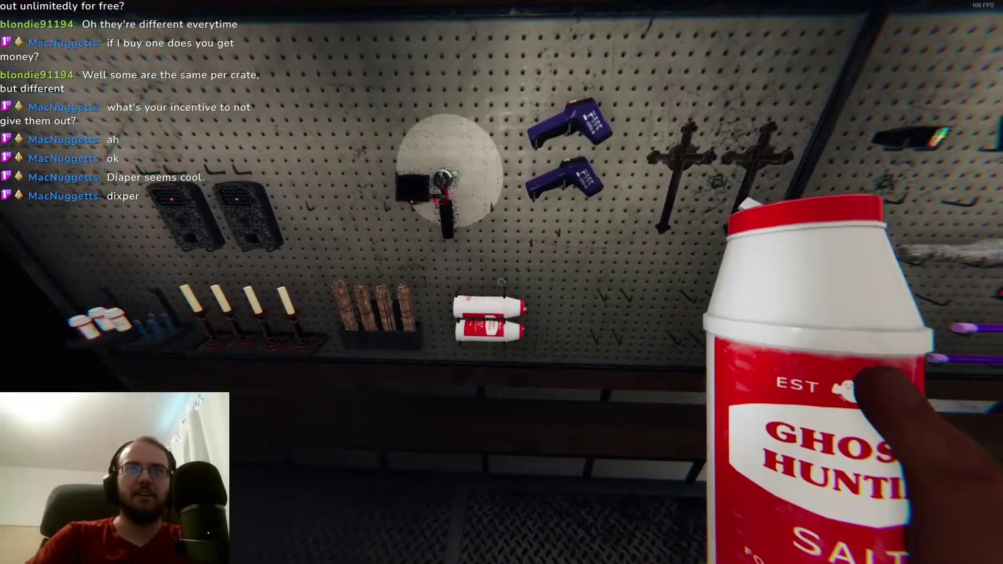
key(q)
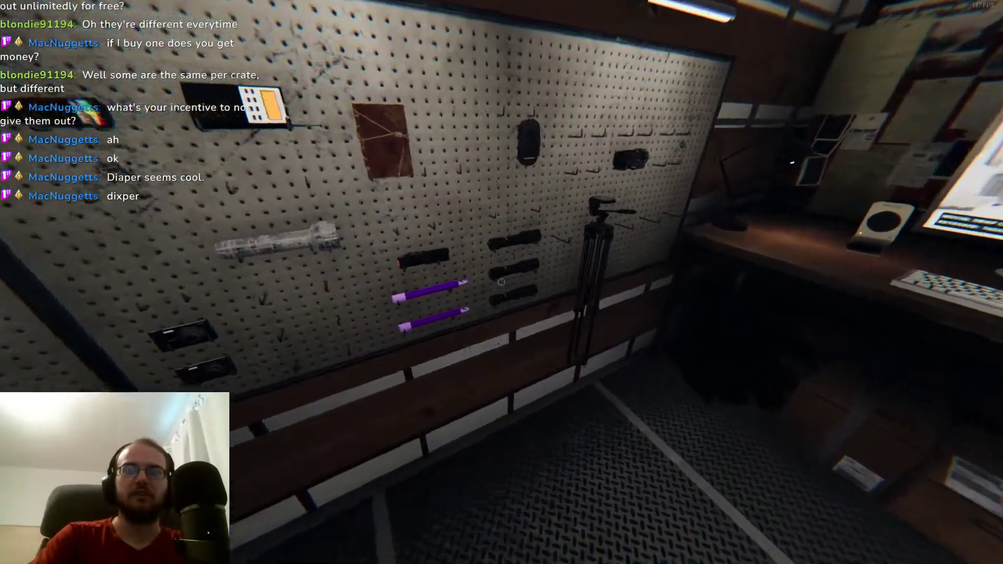
key(s)
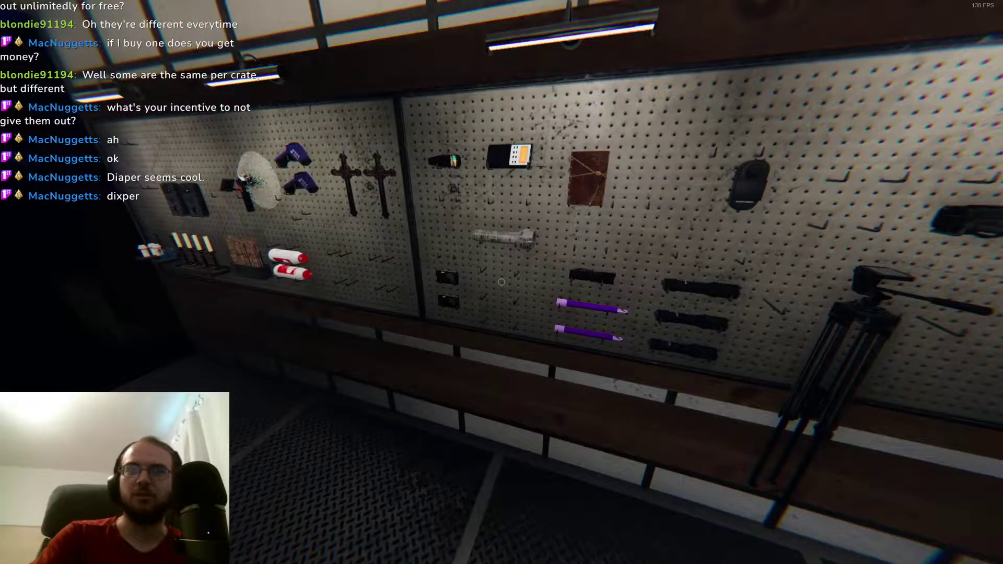
key(w)
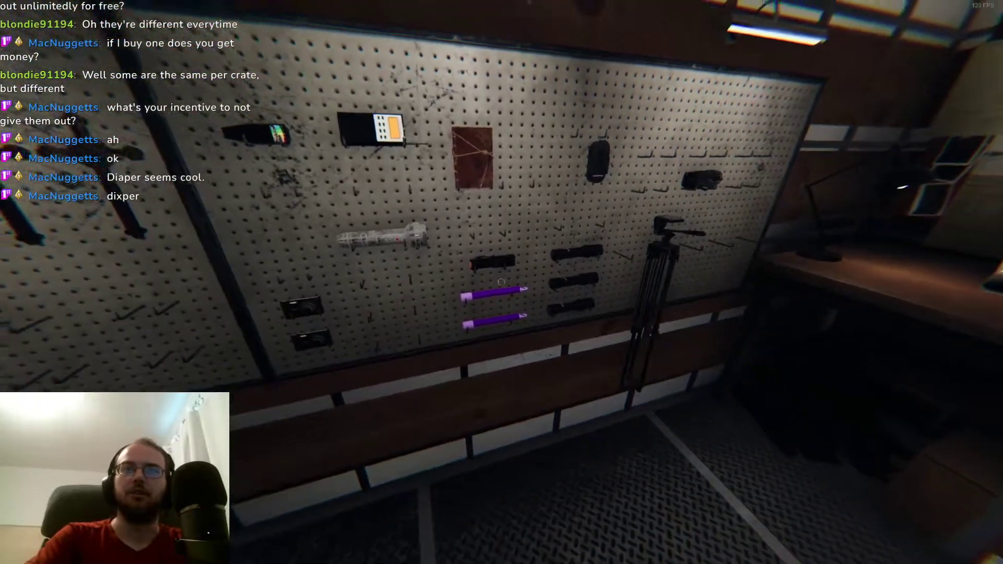
key(e)
key(q)
key(q)
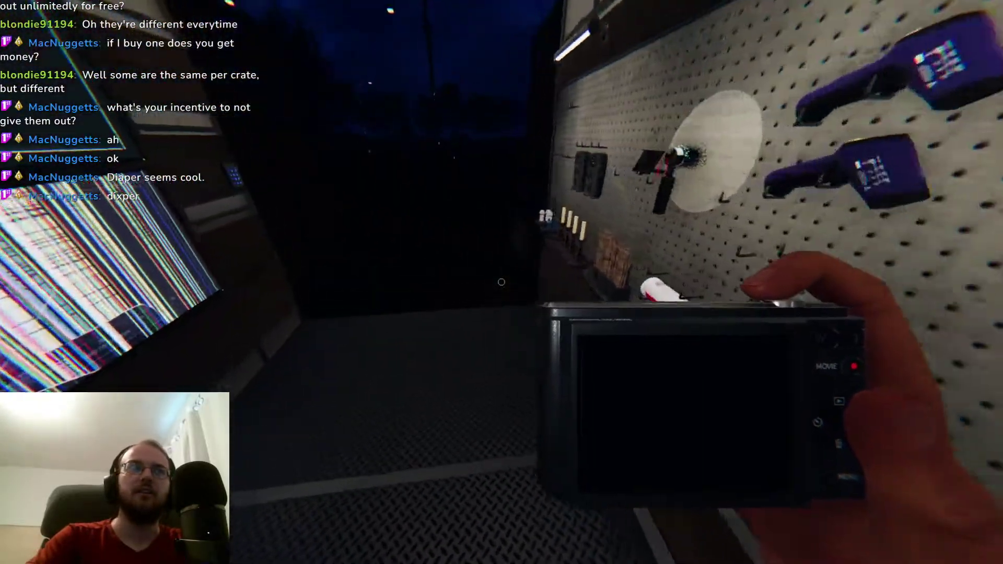
key(q)
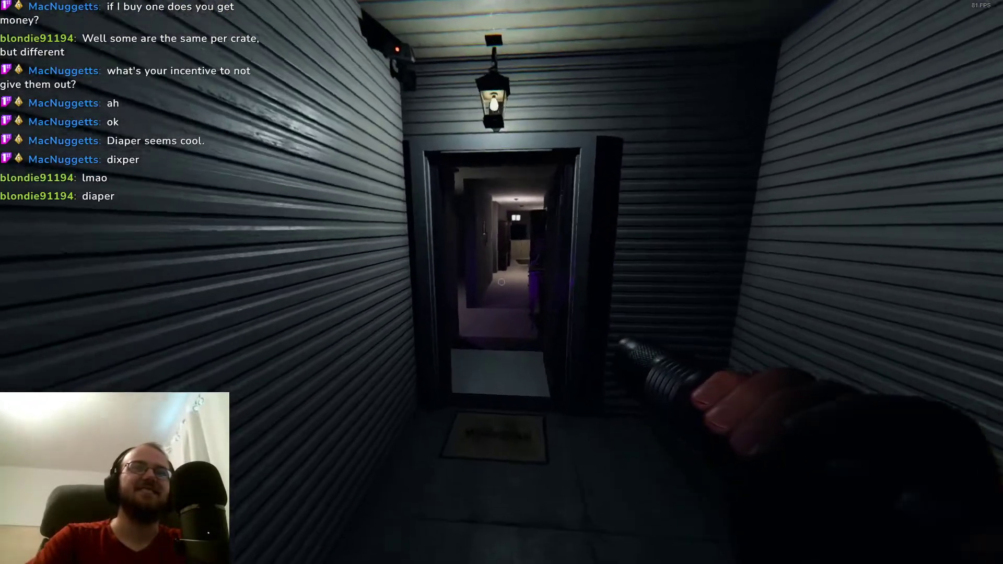
Place salt on the living room floor and check the journal's evidence page
key(w)
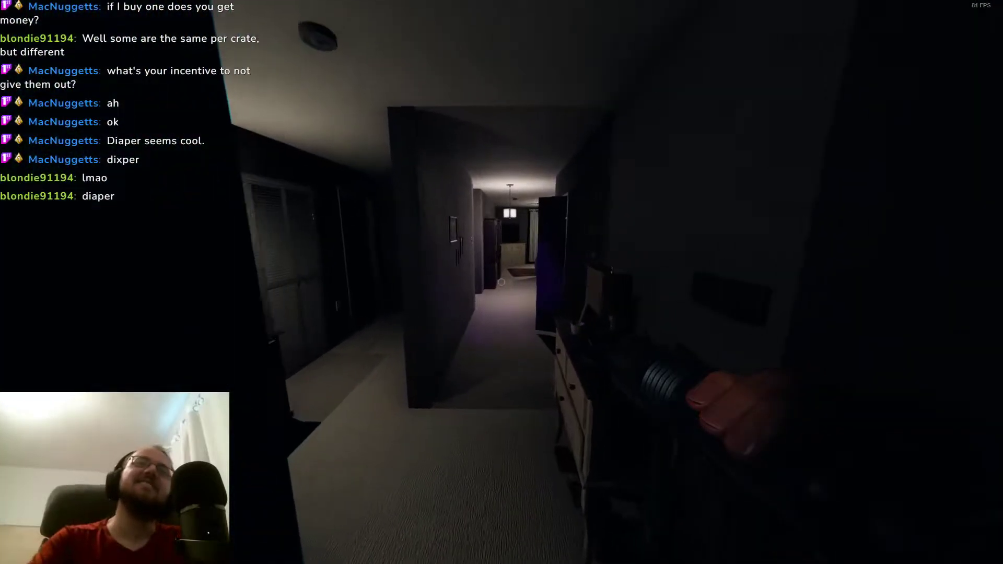
key(w)
key(w)
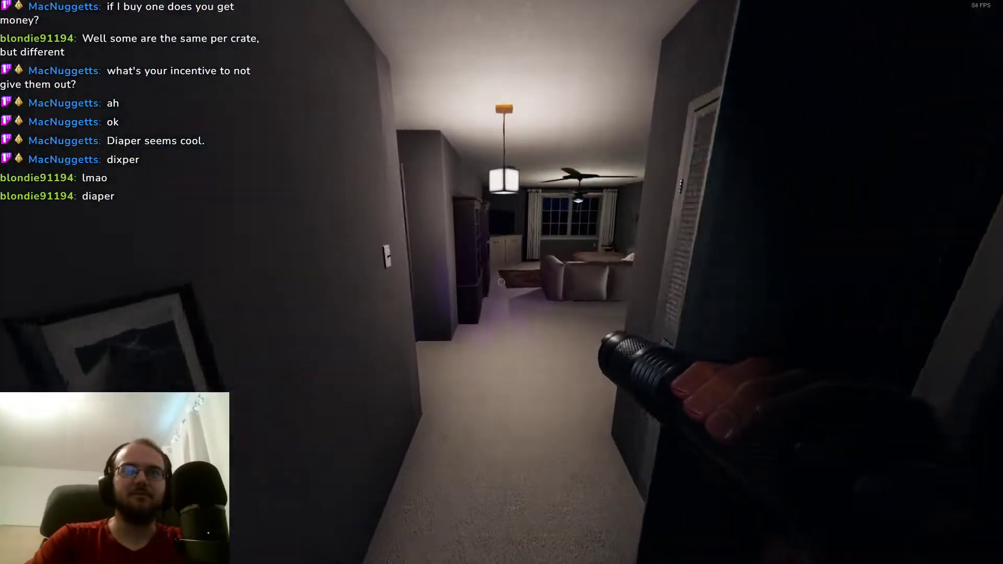
scroll(502, 283, down, 1)
scroll(502, 282, up, 1)
scroll(502, 282, up, 1)
key(w)
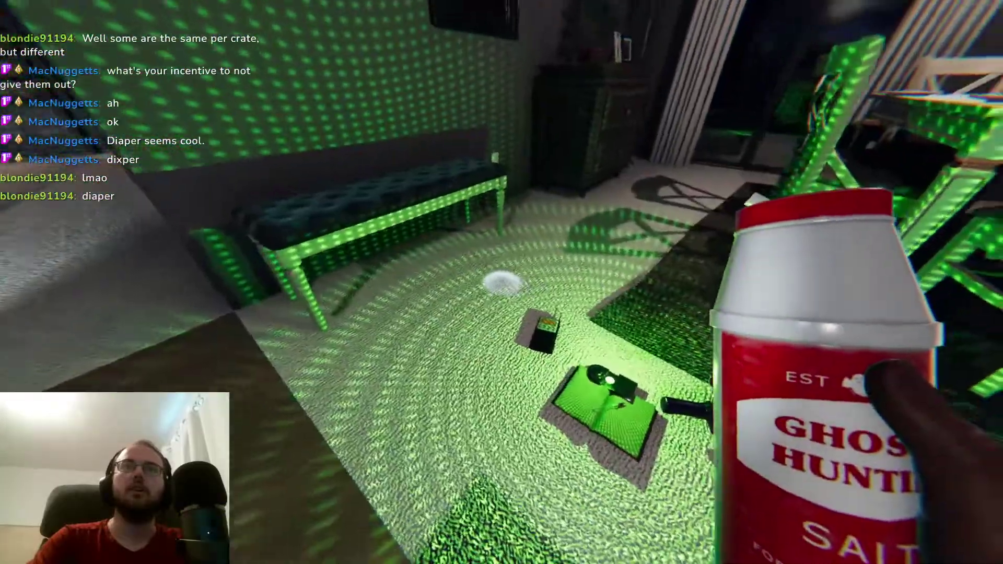
key(g)
scroll(501, 282, down, 1)
scroll(502, 283, down, 1)
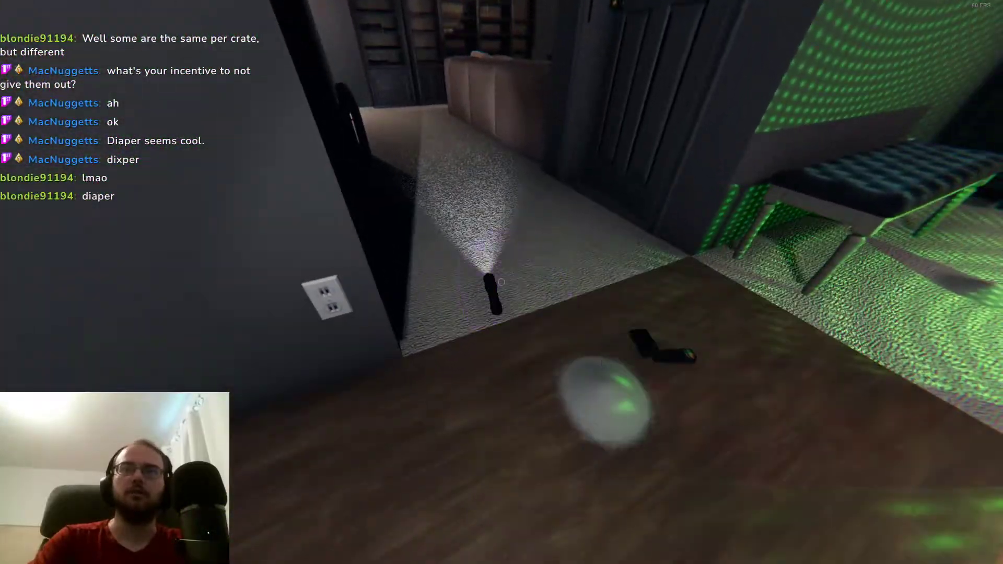
scroll(503, 283, up, 1)
scroll(502, 282, down, 1)
scroll(501, 283, down, 1)
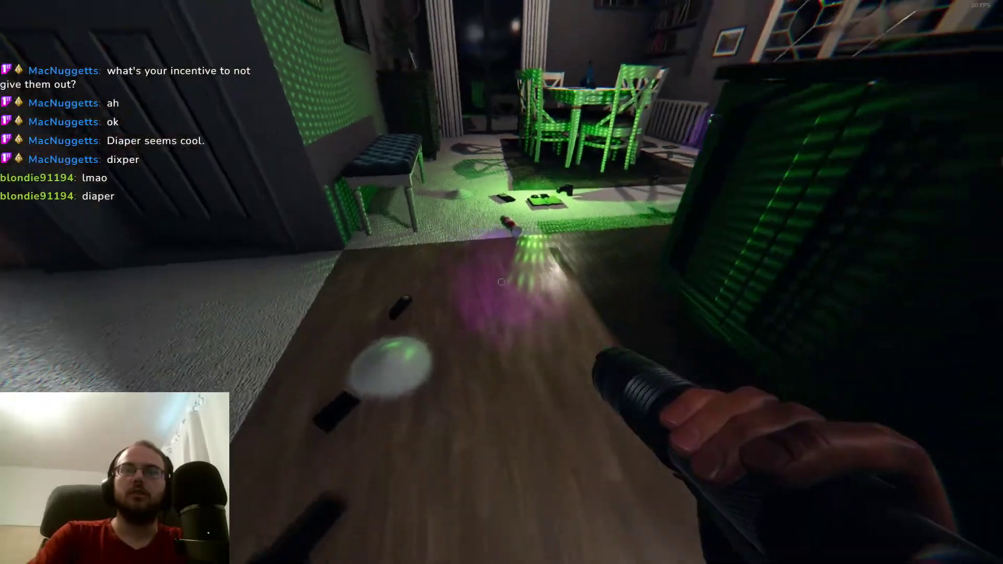
key(j)
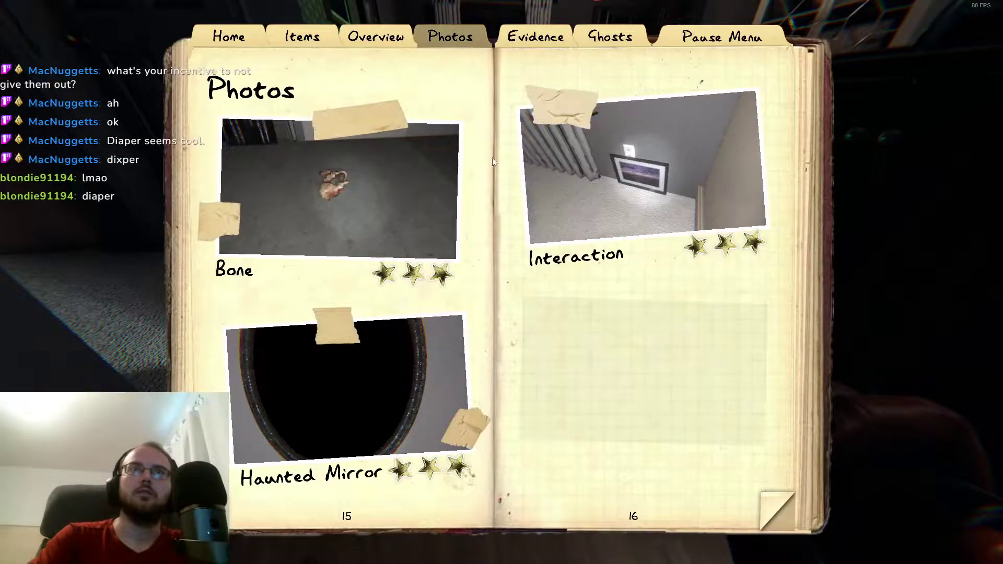
key(j)
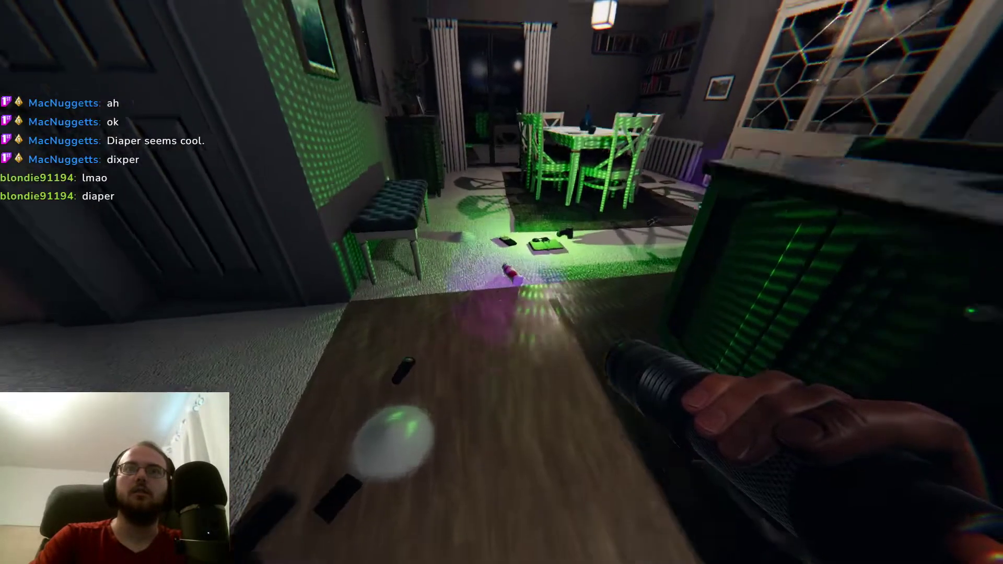
key(w)
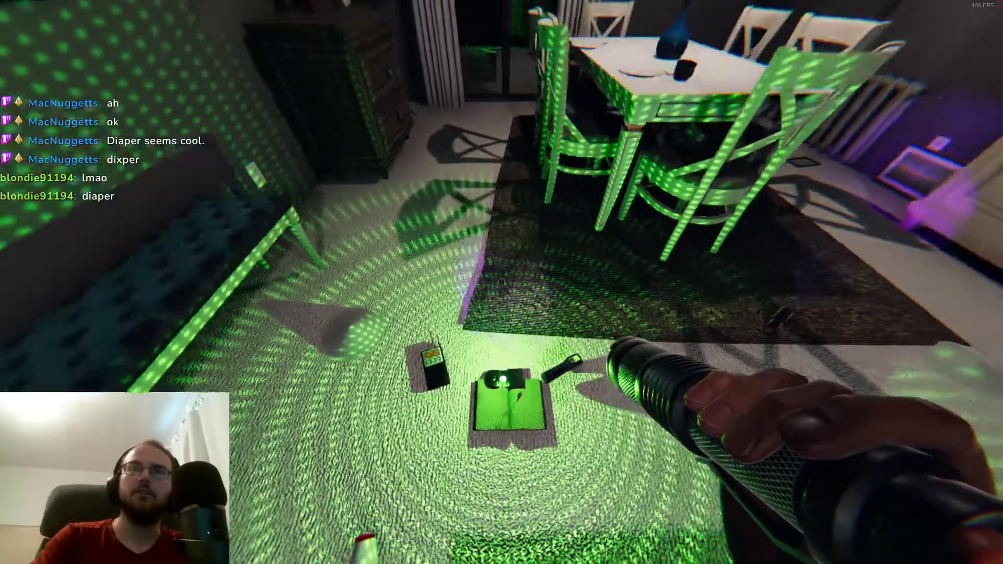
key(j)
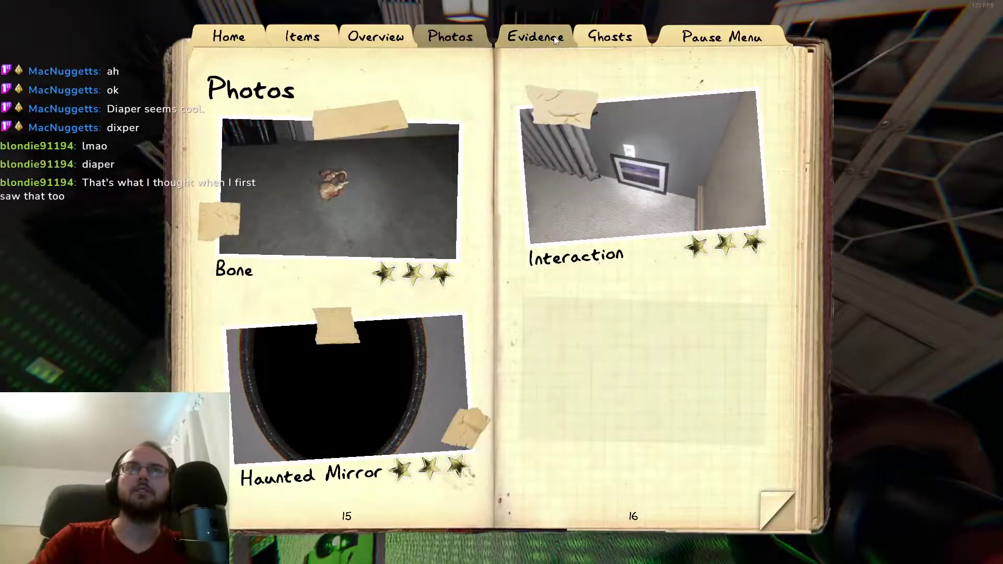
click(554, 38)
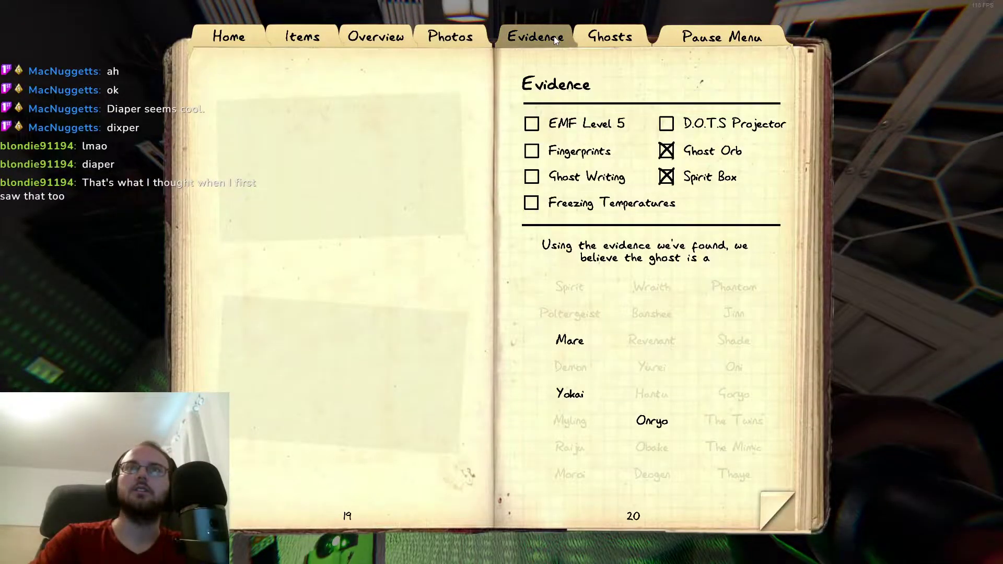
key(j)
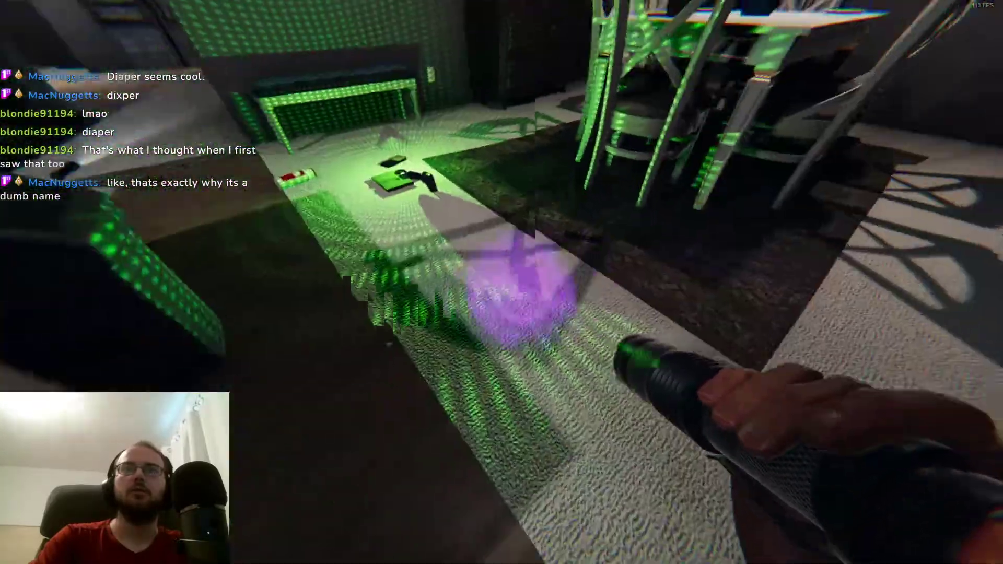
Photograph the glowing footprints by the radiator under UV light
key(q)
key(q)
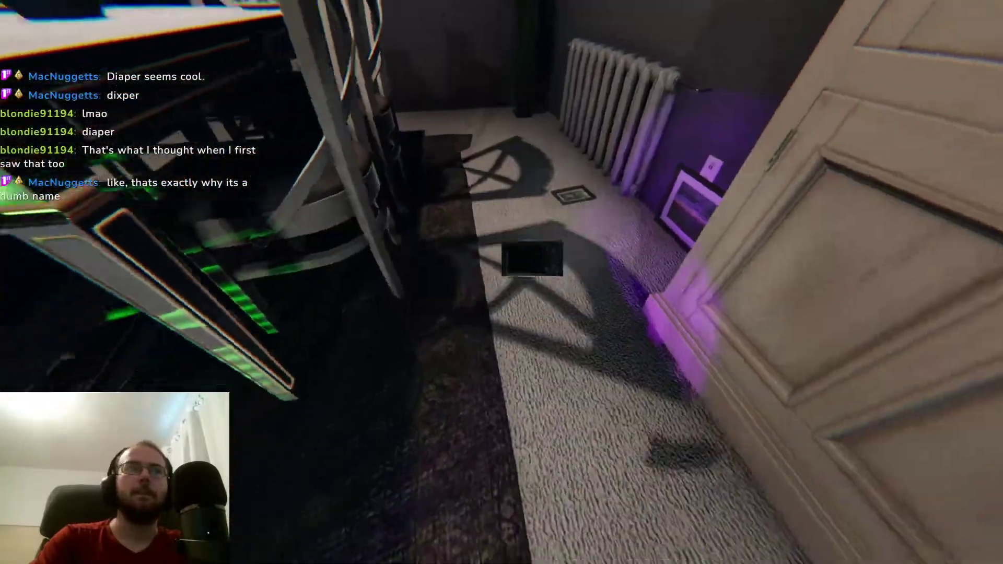
key(g)
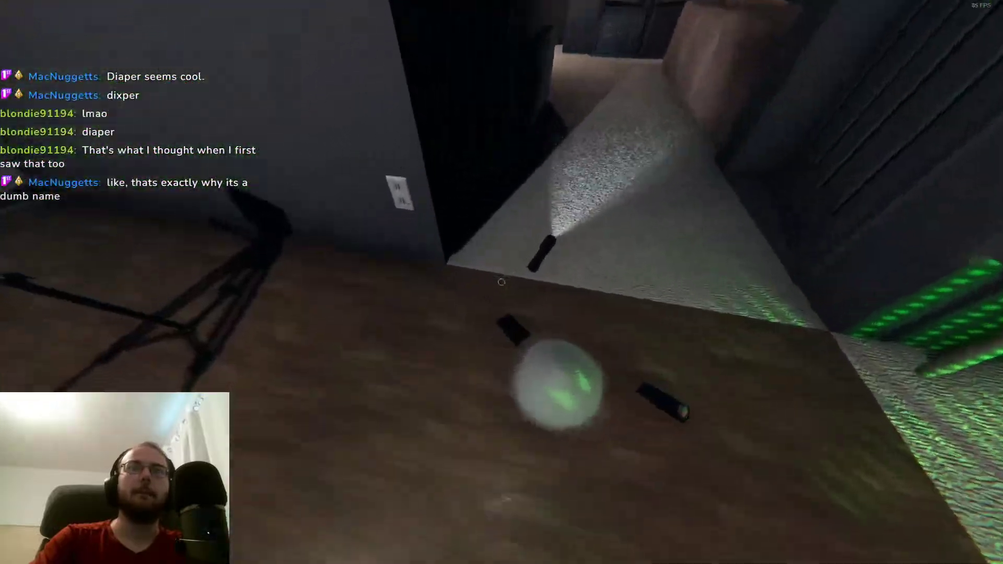
key(q)
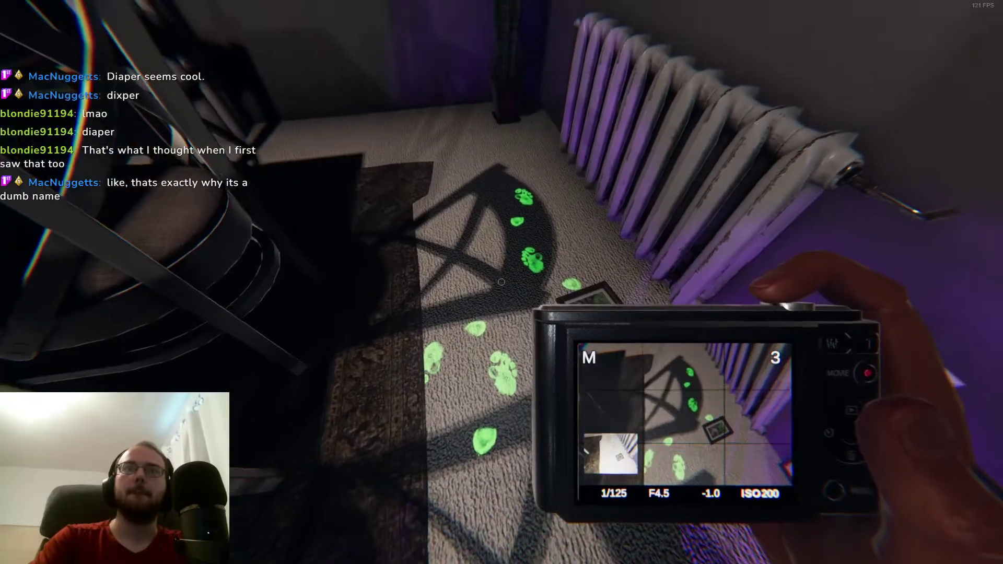
click(501, 282)
key(q)
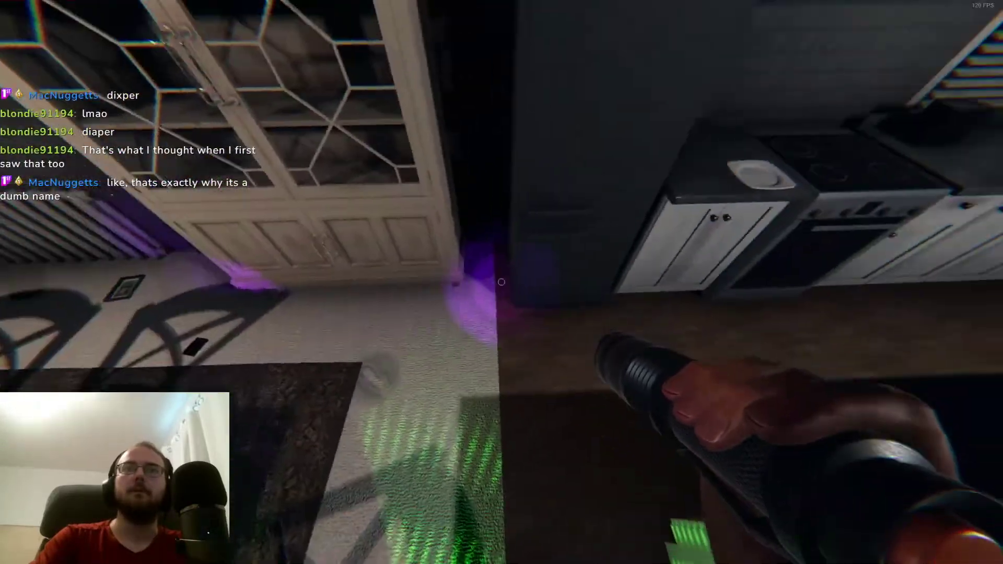
key(j)
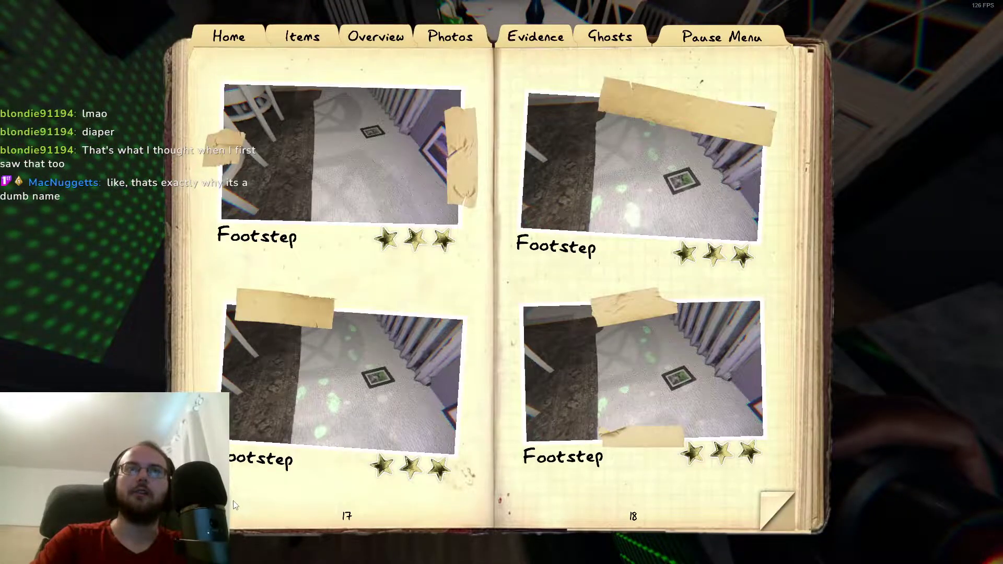
key(j)
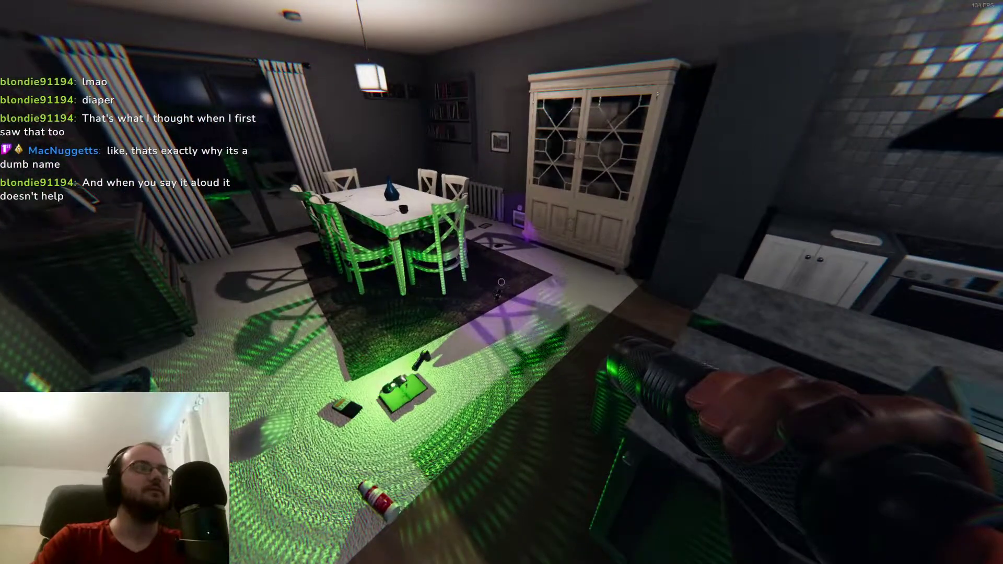
Pick up the video camera from the kitchen tripod and turn off the room lights
key(w)
key(w)
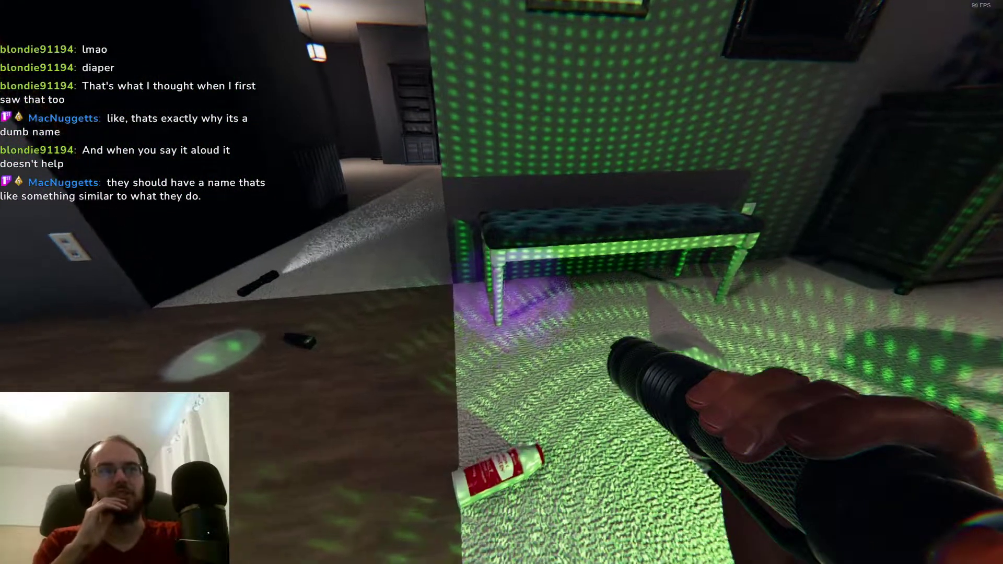
key(w)
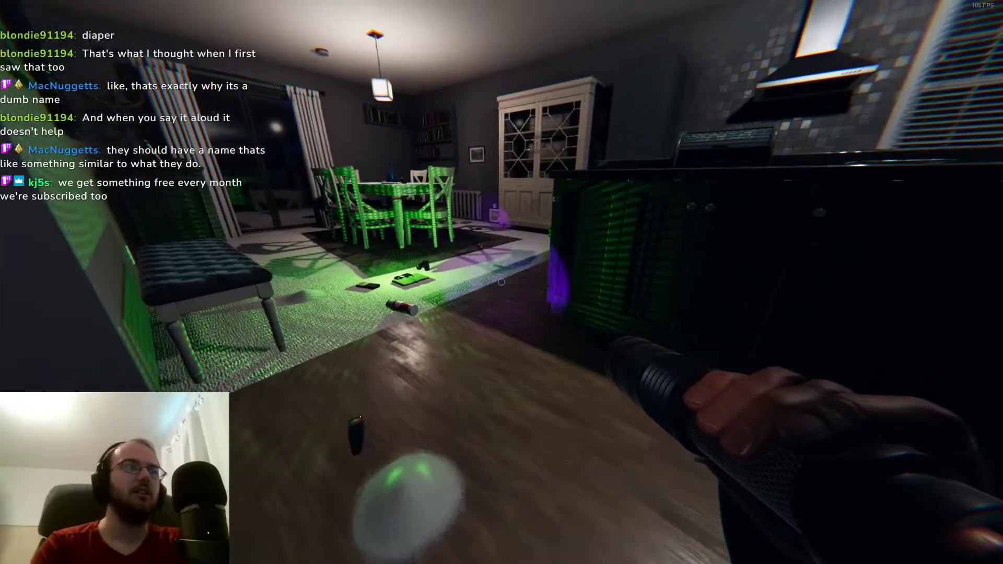
key(w)
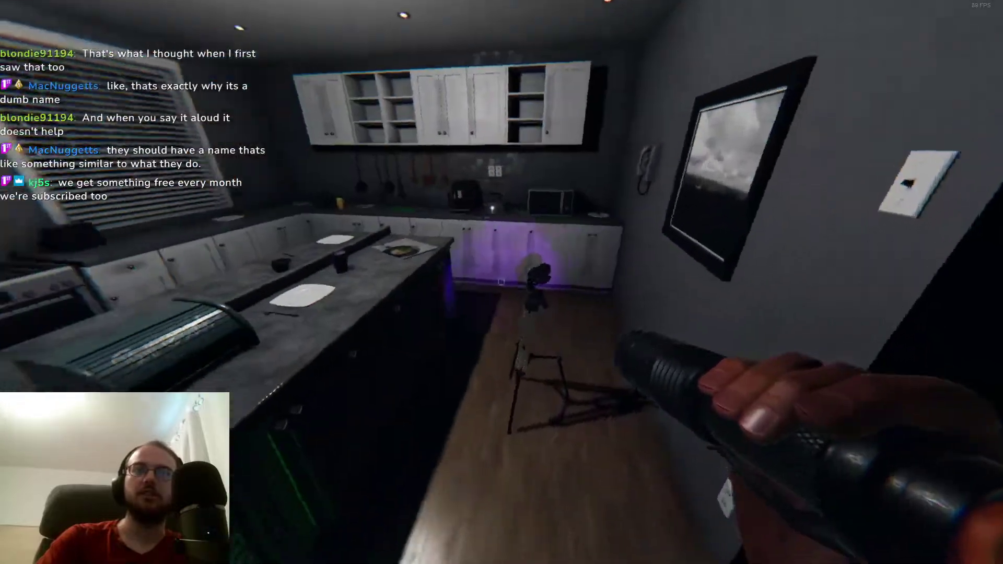
key(e)
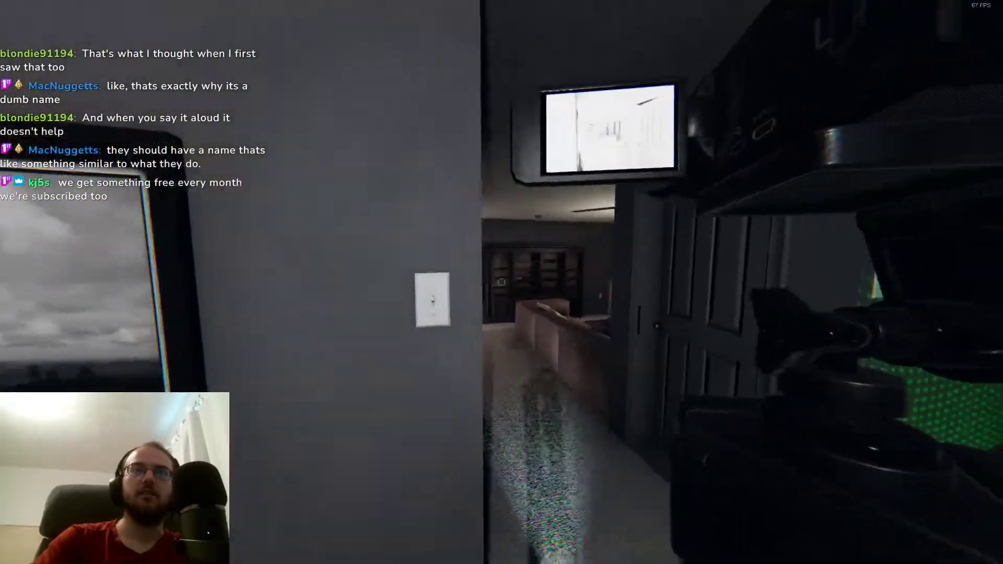
click(501, 280)
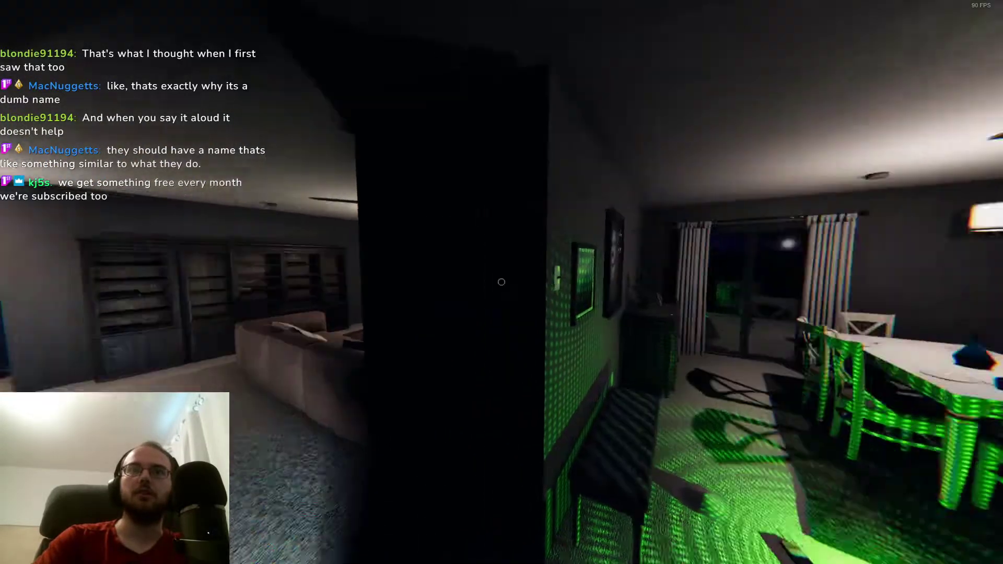
key(q)
key(w)
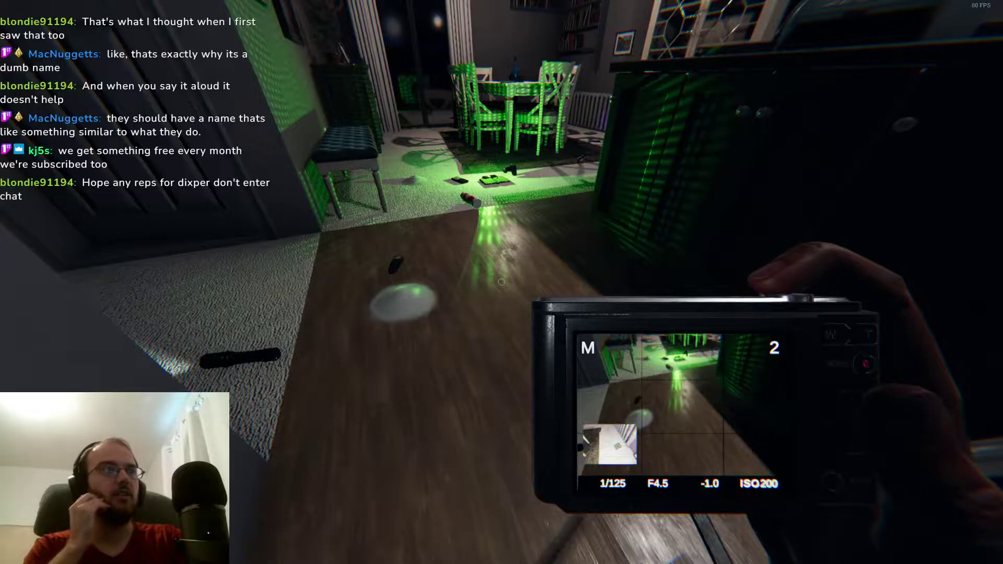
key(q)
key(w)
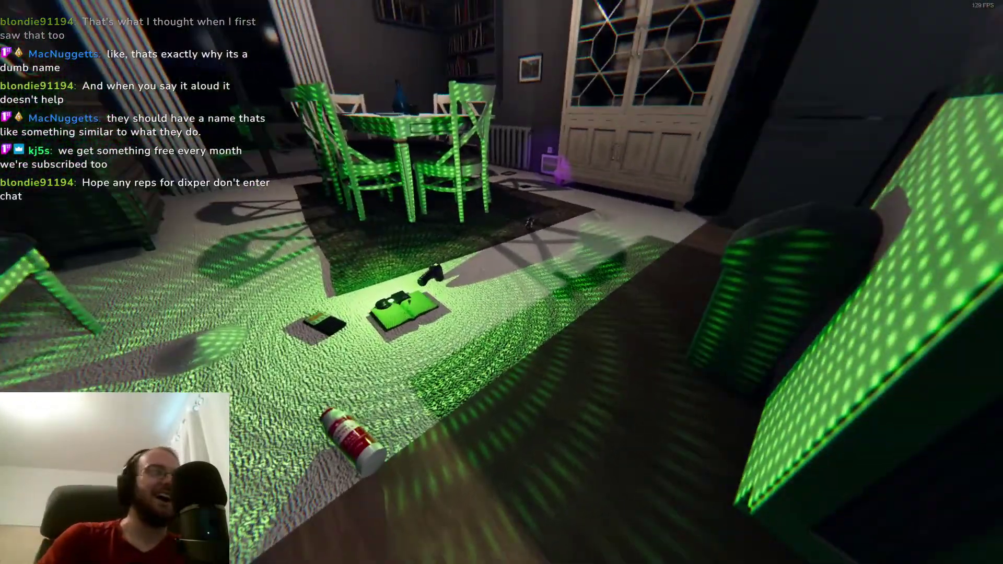
Scan the dining room floor with UV light and camera, then check the evidence page
key(w)
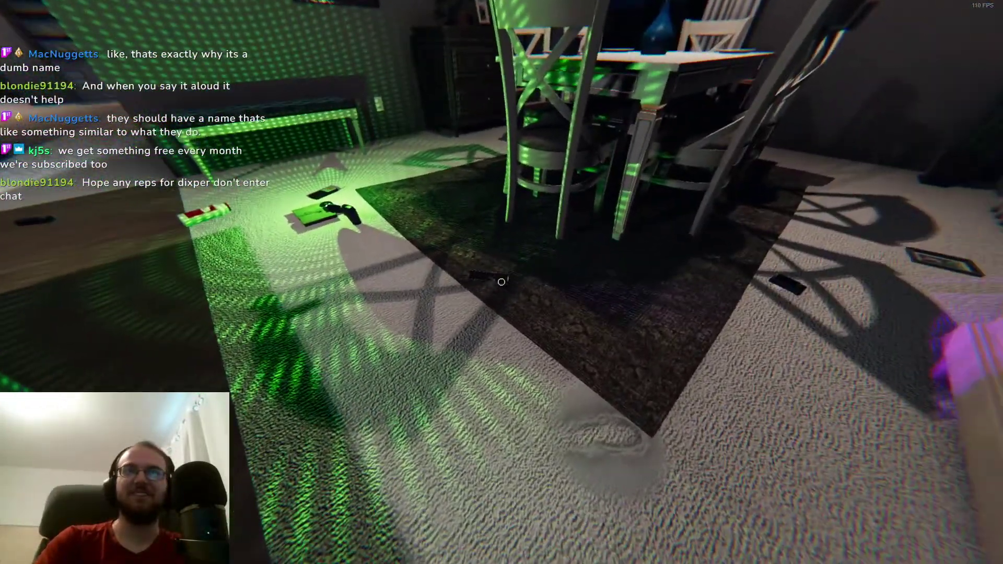
key(q)
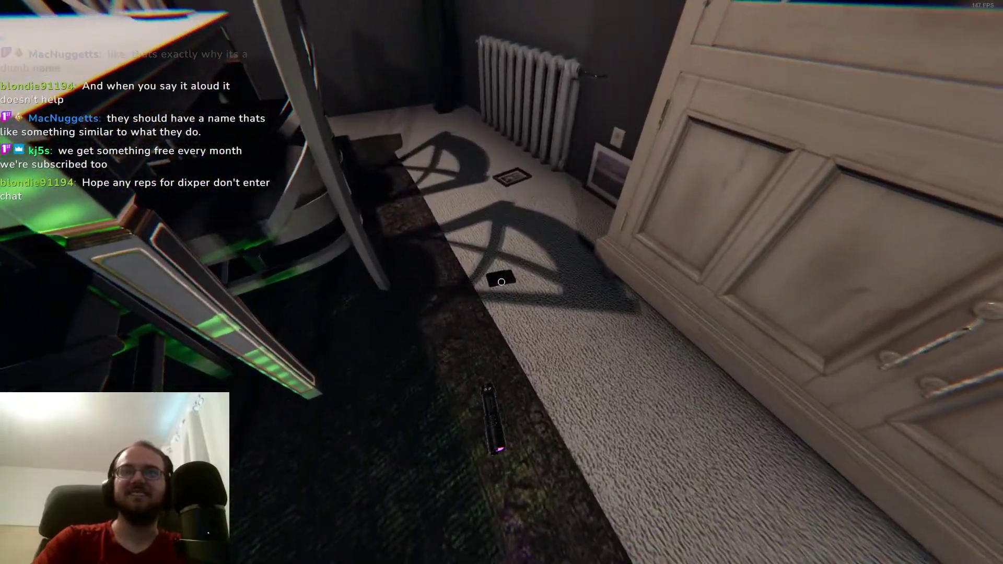
key(q)
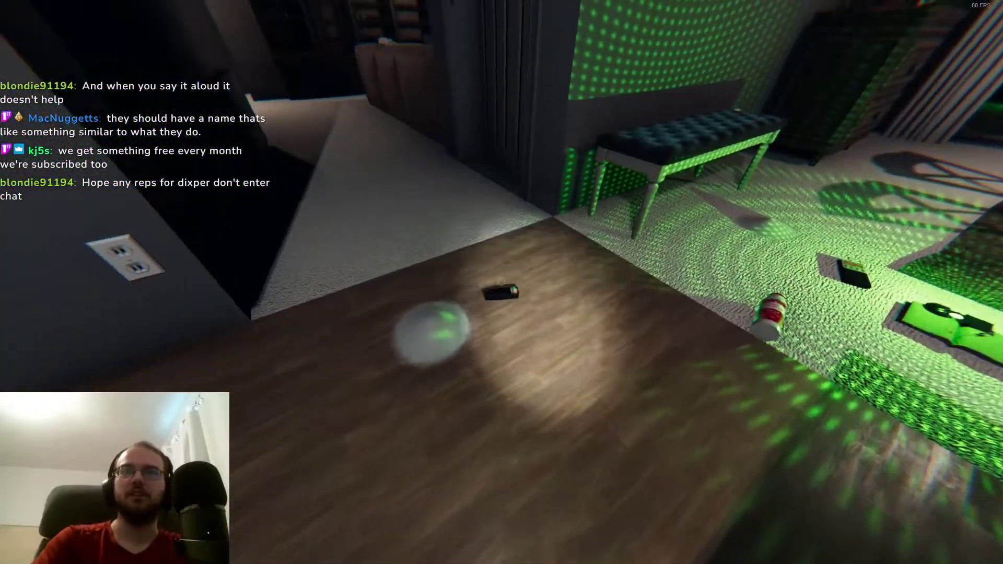
key(q)
key(q)
key(q)
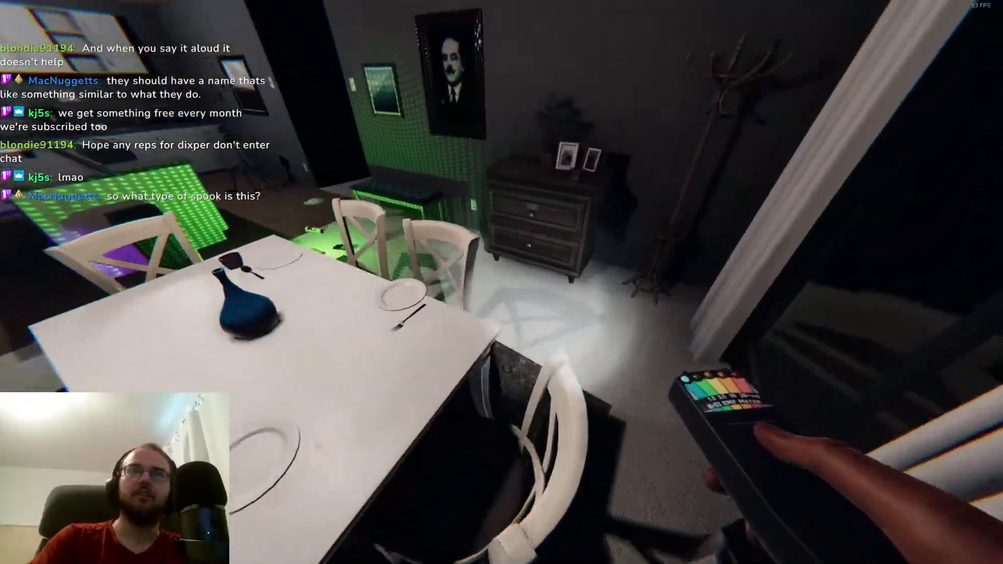
key(w)
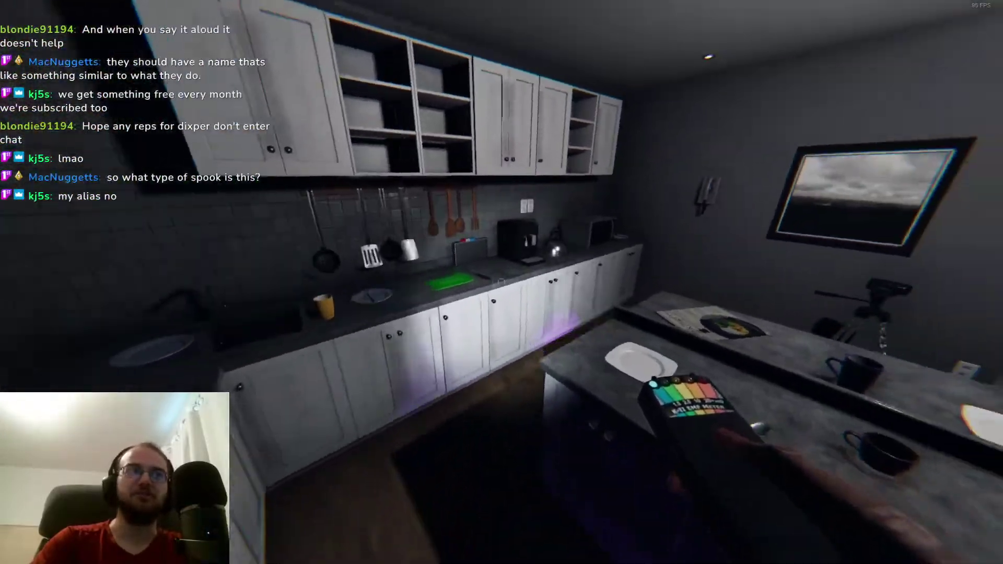
key(j)
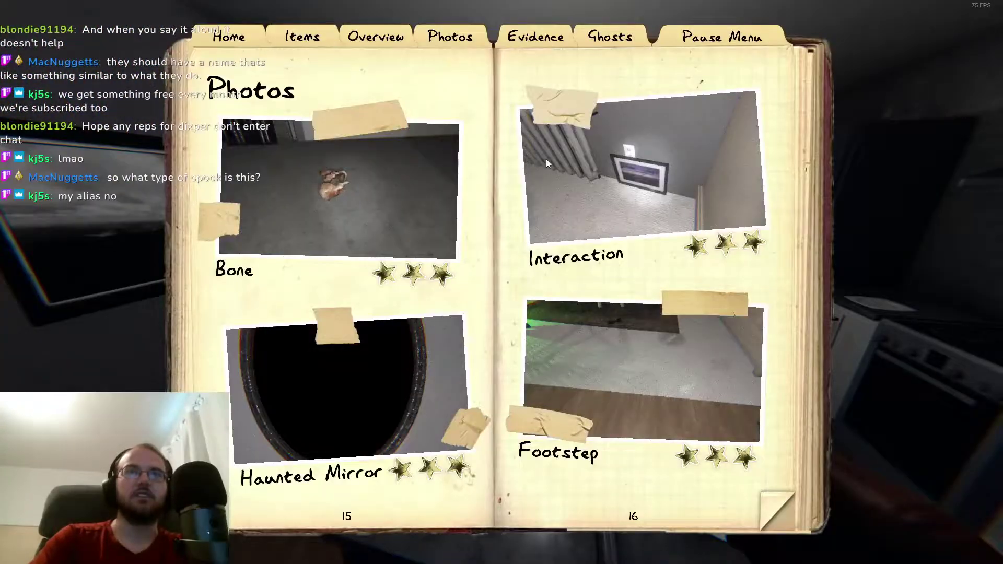
click(537, 31)
key(j)
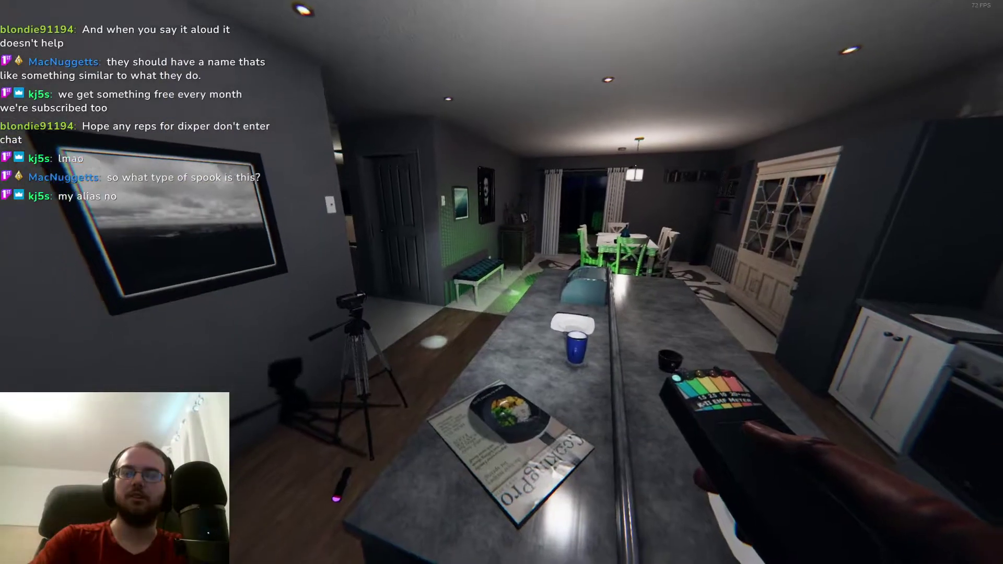
Drop the UV flashlight, take the photo camera back and check the journal
key(q)
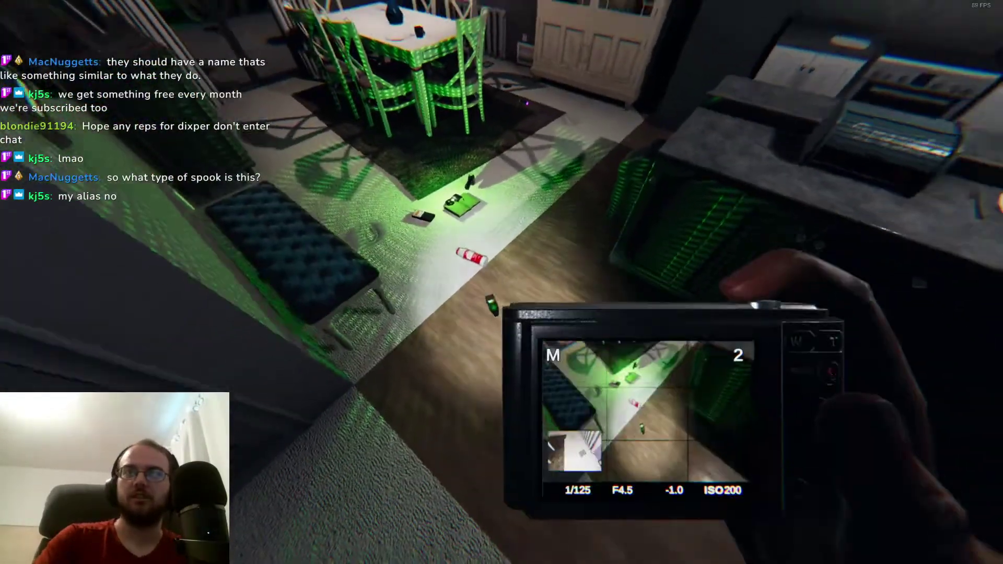
key(g)
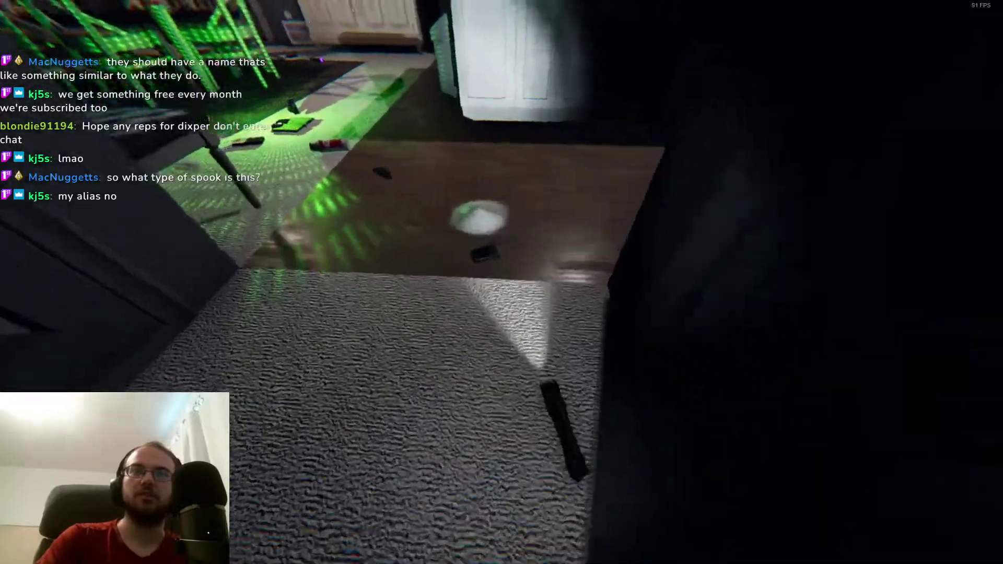
key(q)
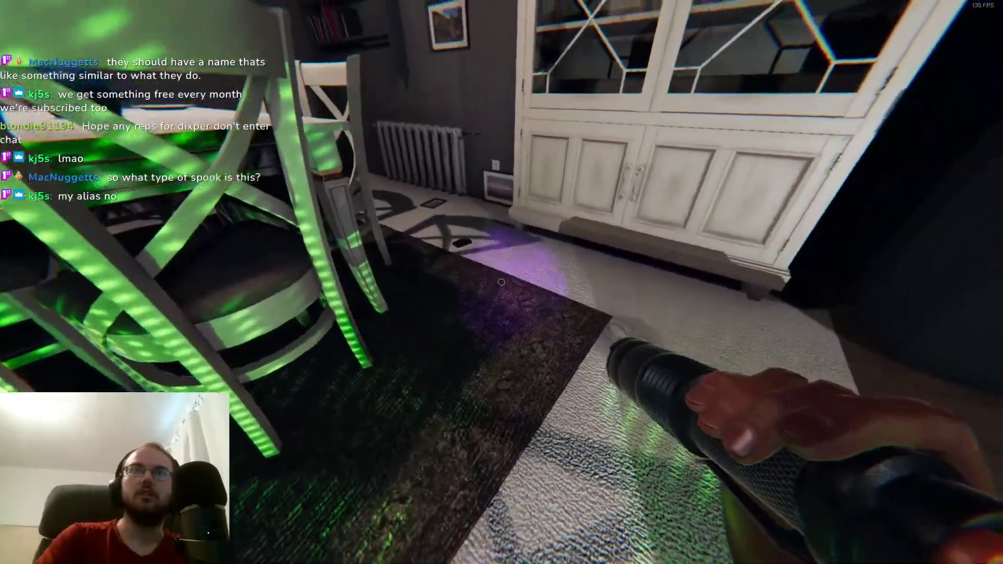
key(g)
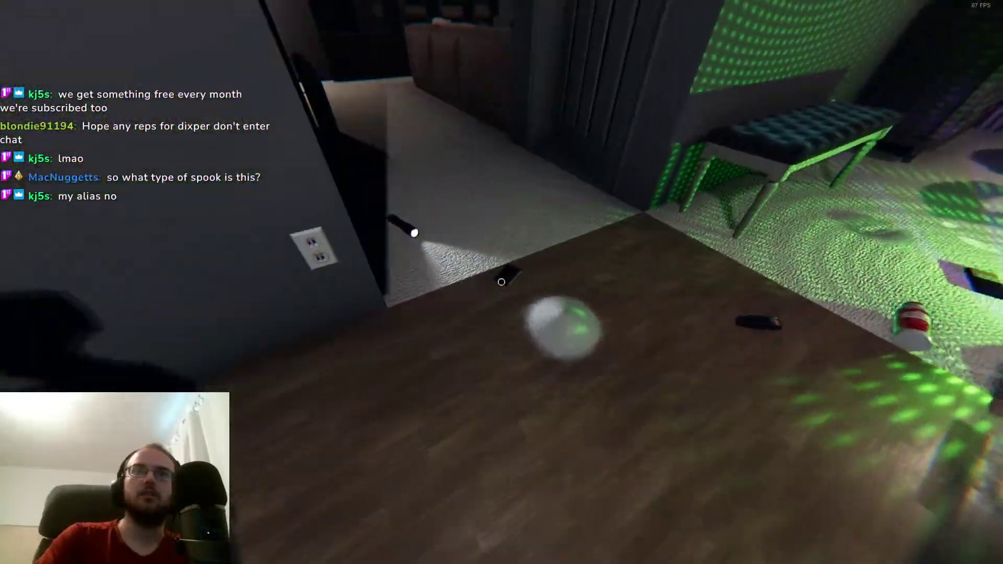
key(e)
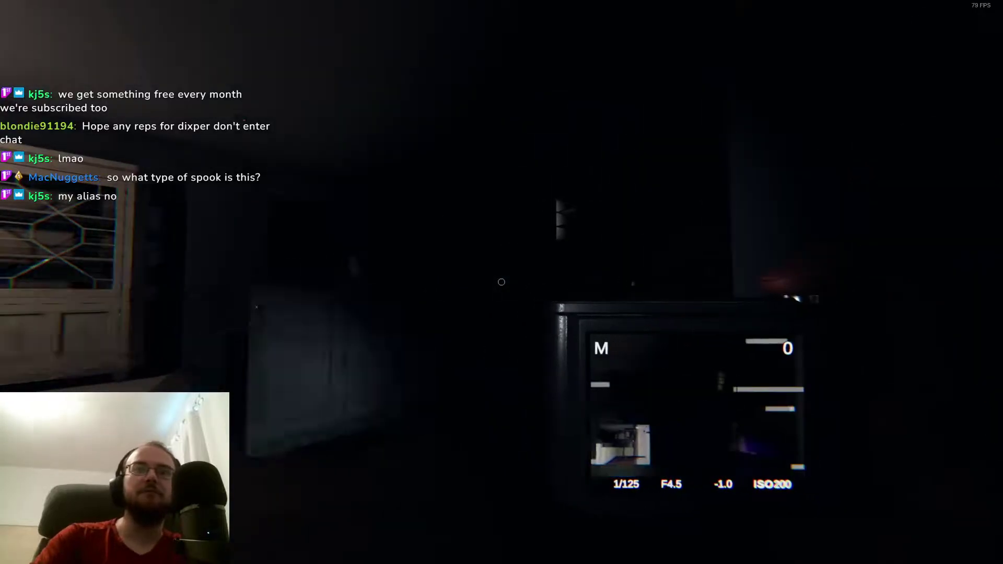
key(j)
key(j)
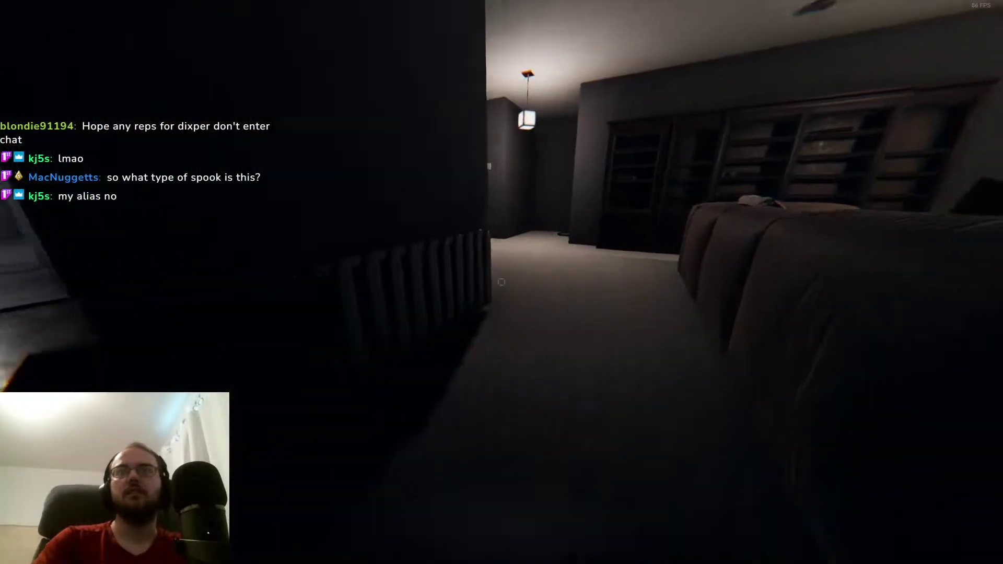
key(w)
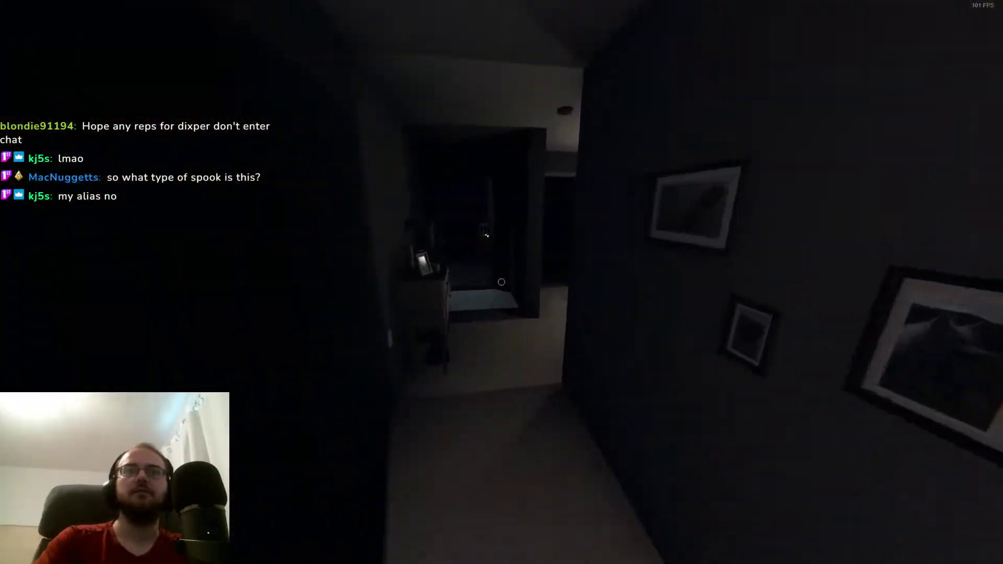
key(j)
key(j)
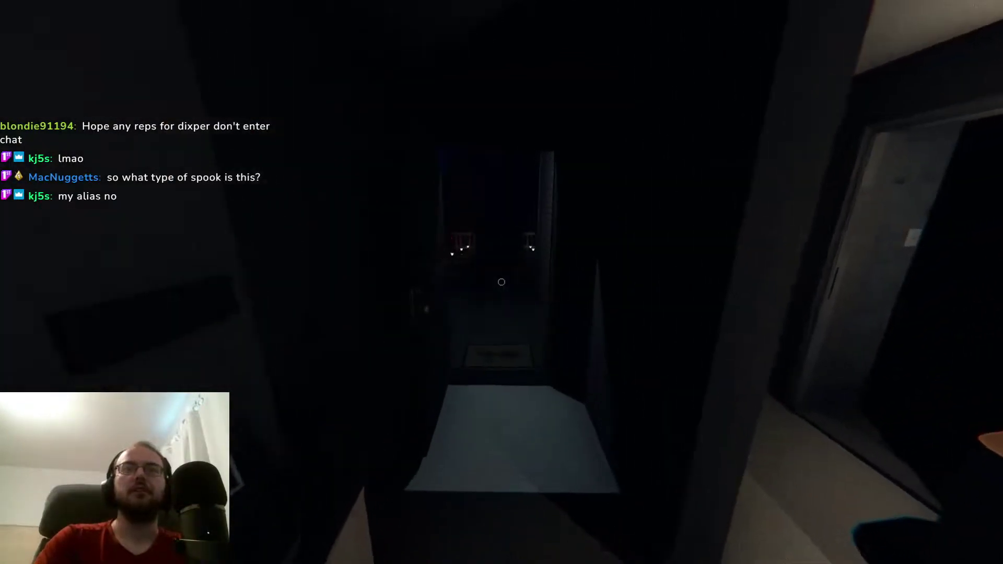
Read the van's optional objectives and take a crucifix and a candle
key(w)
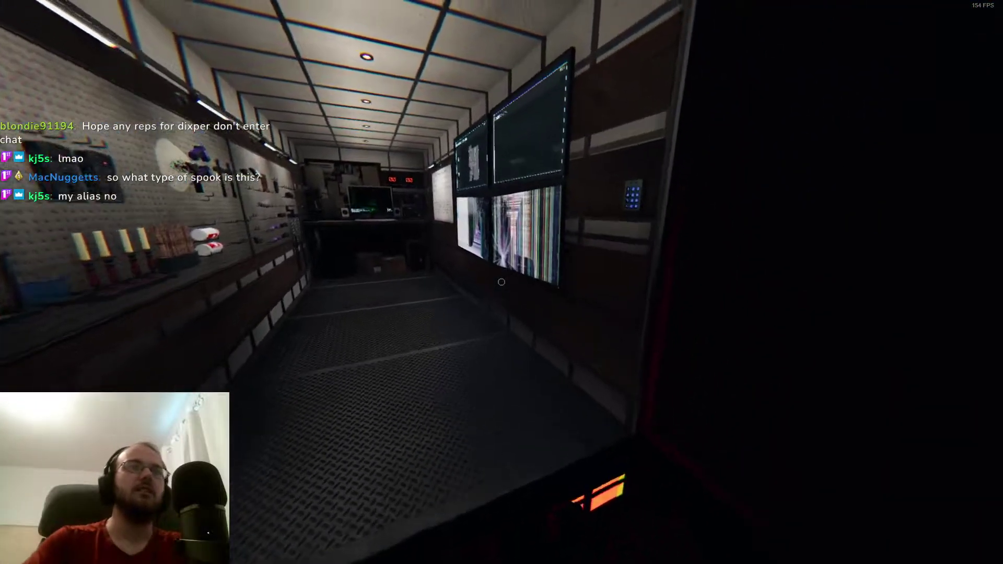
key(w)
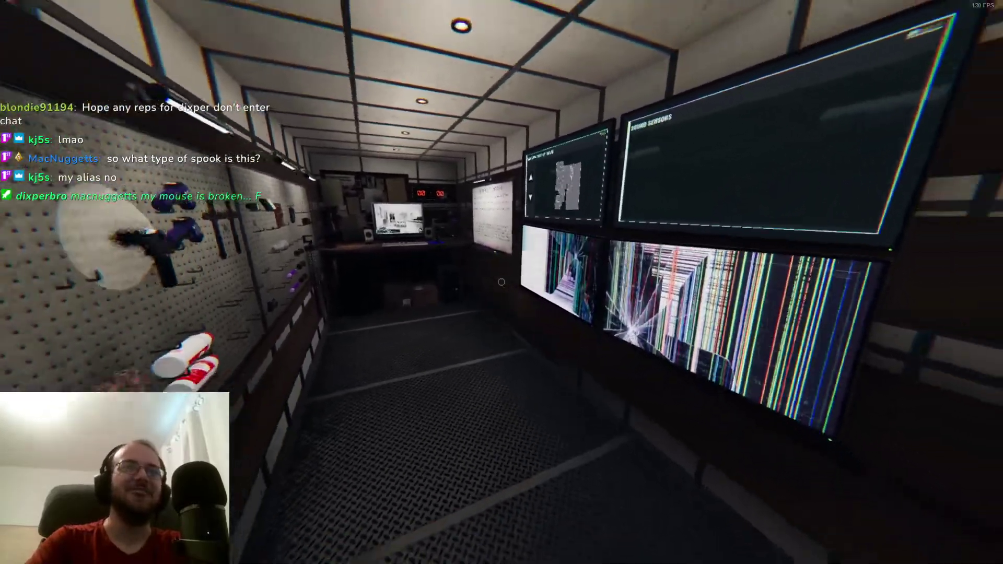
key(w)
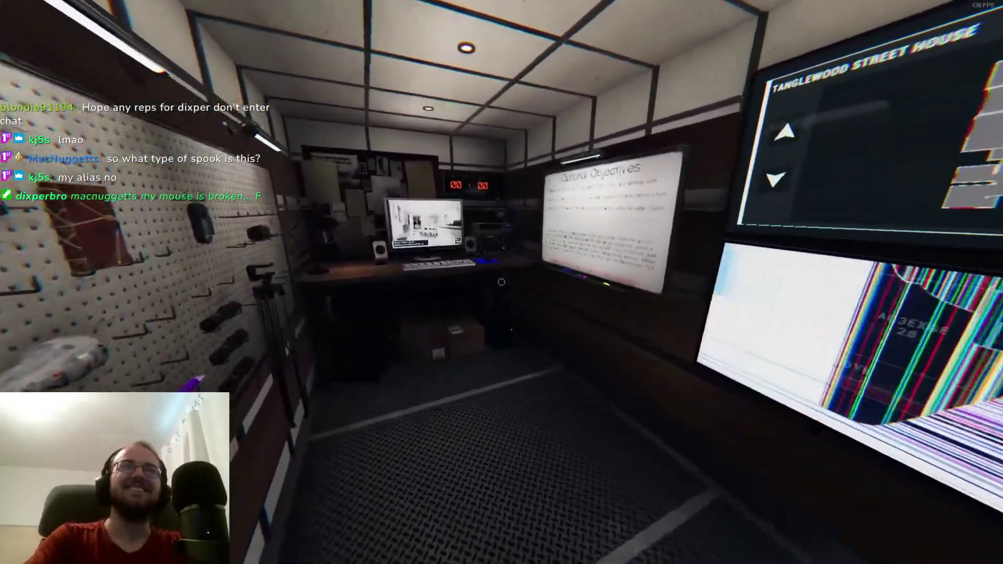
key(w)
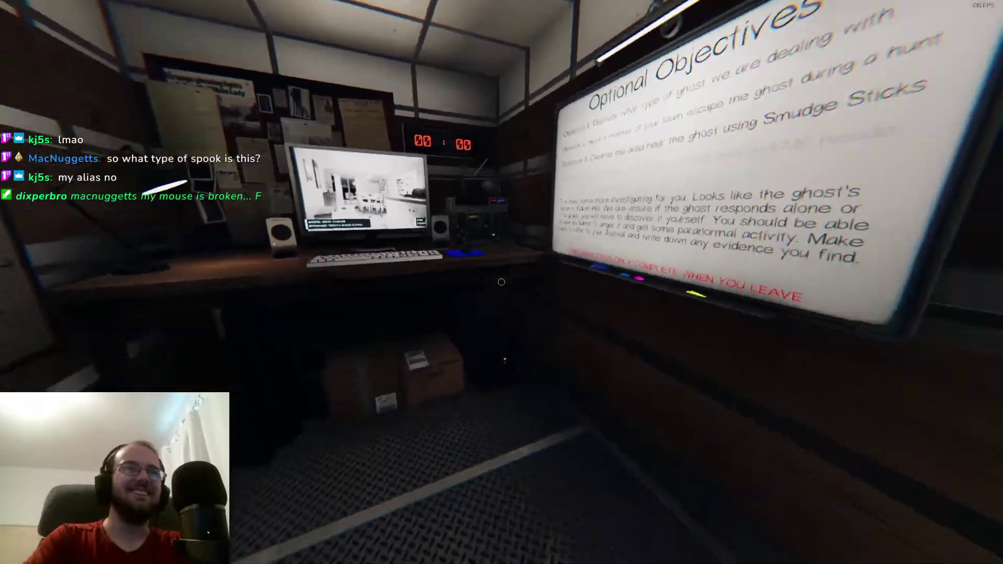
key(w)
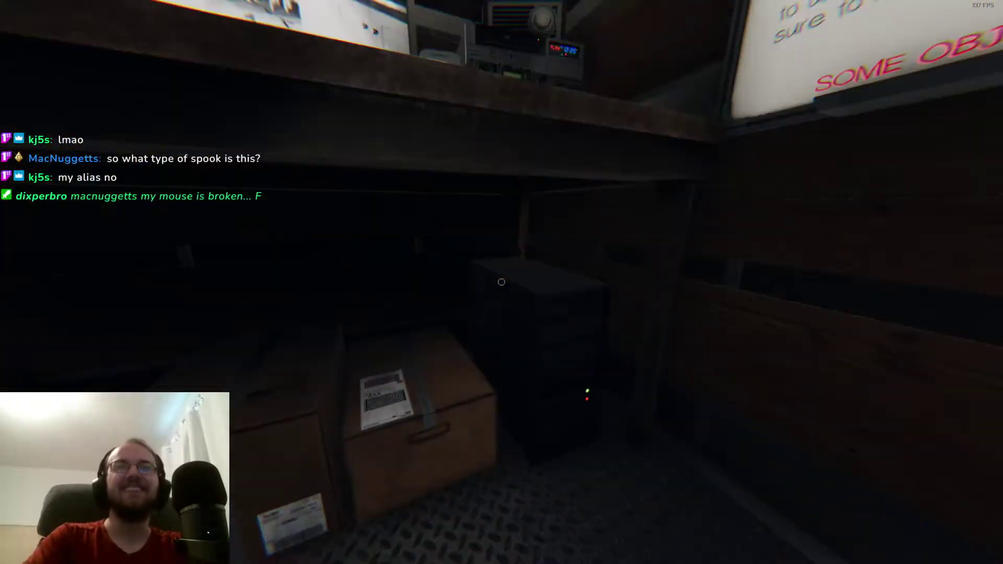
key(s)
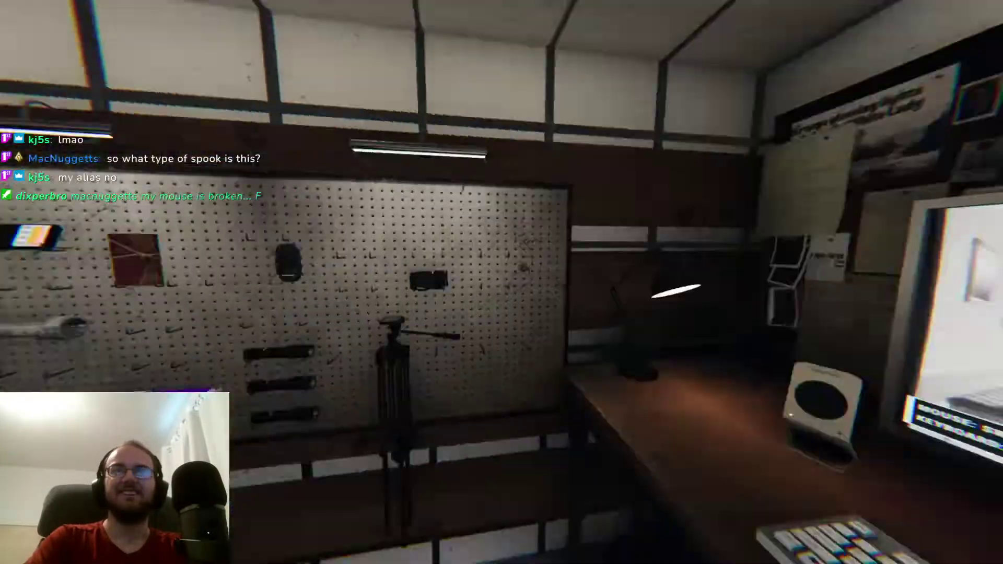
key(e)
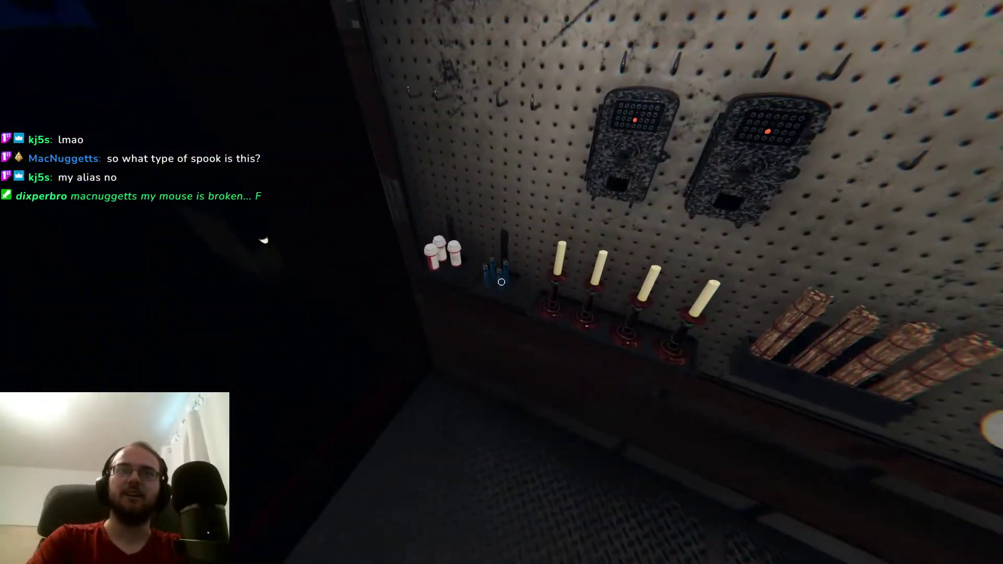
key(e)
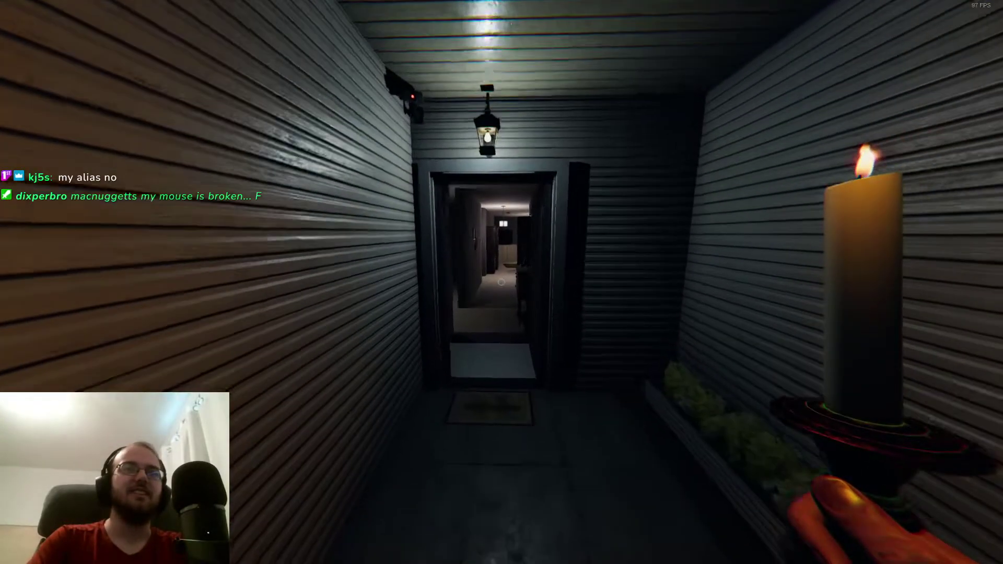
Place the crucifix beside the candle in the living room and turn the lights on
key(w)
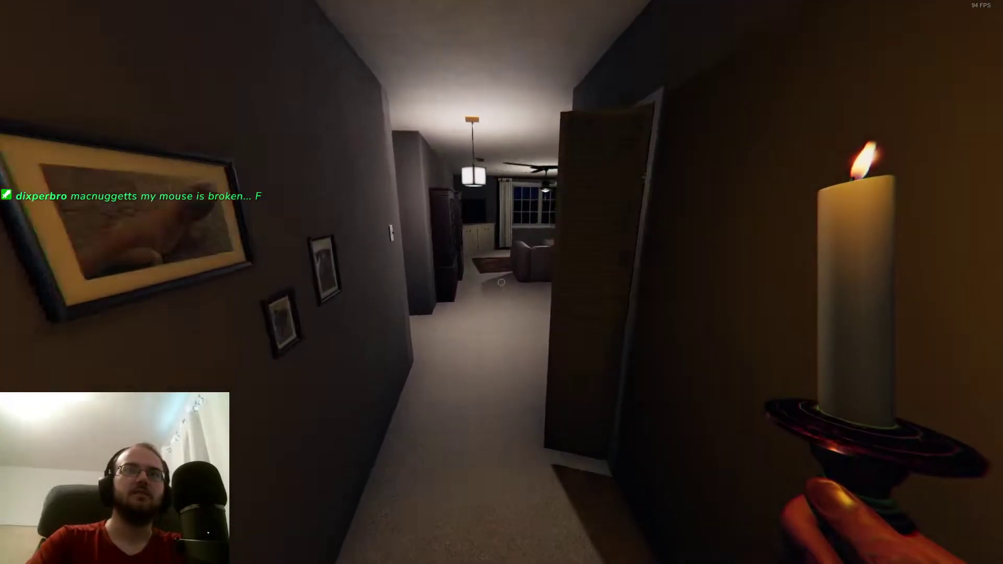
key(w)
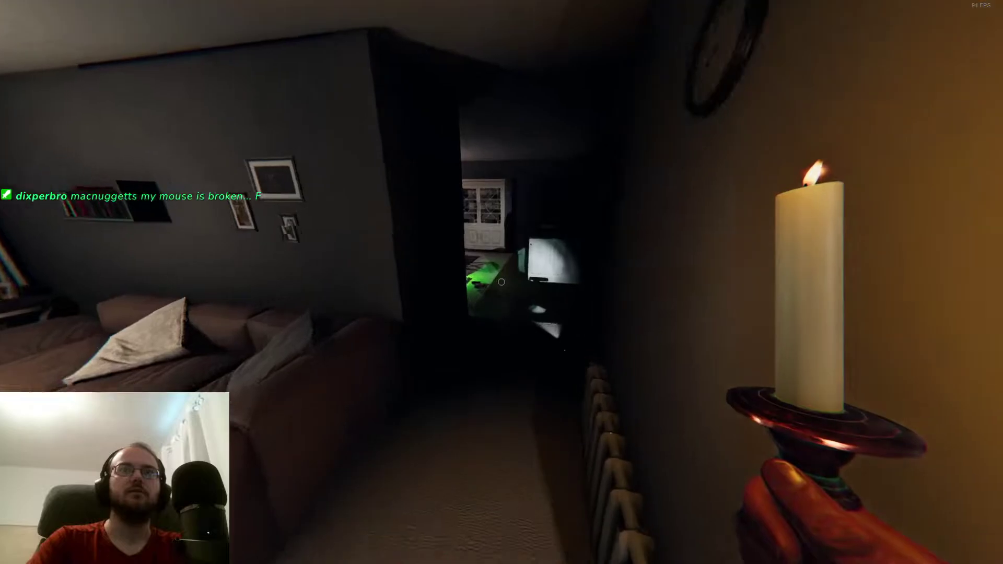
key(w)
key(q)
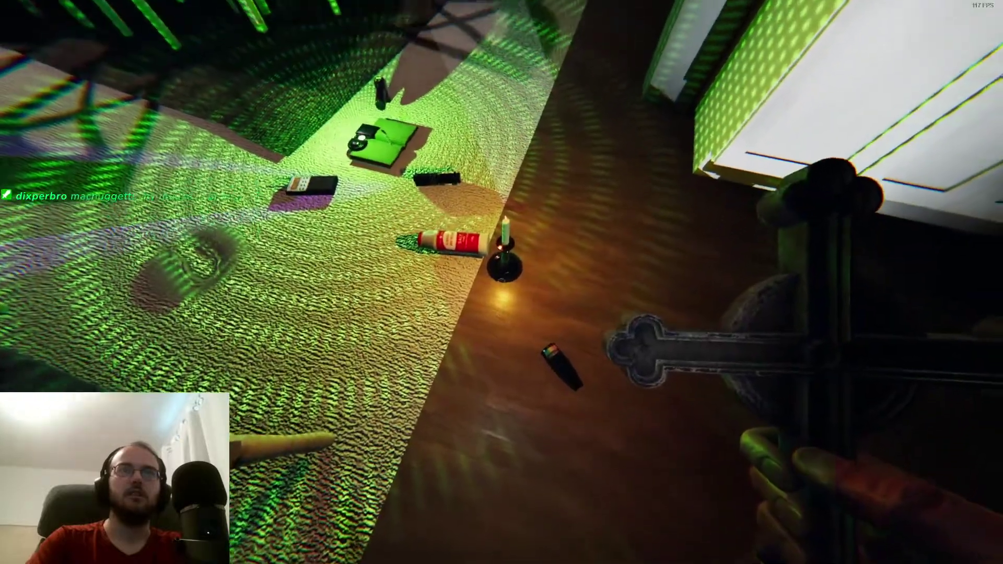
key(f)
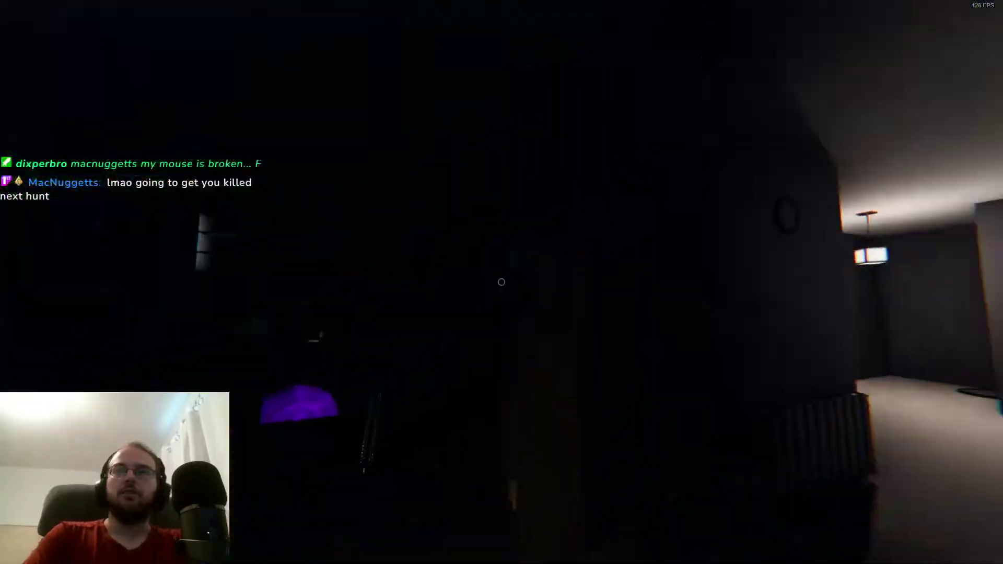
click(502, 283)
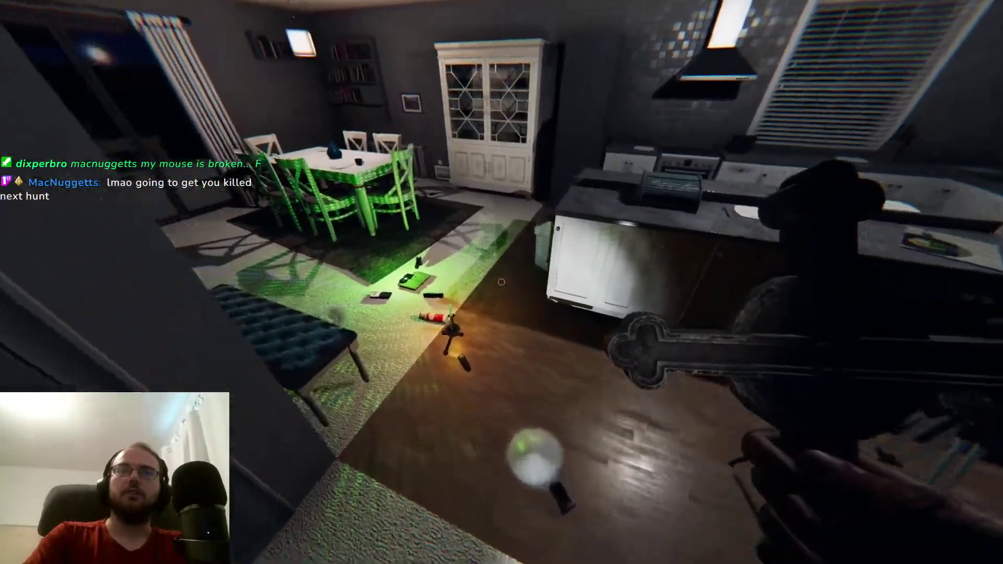
key(w)
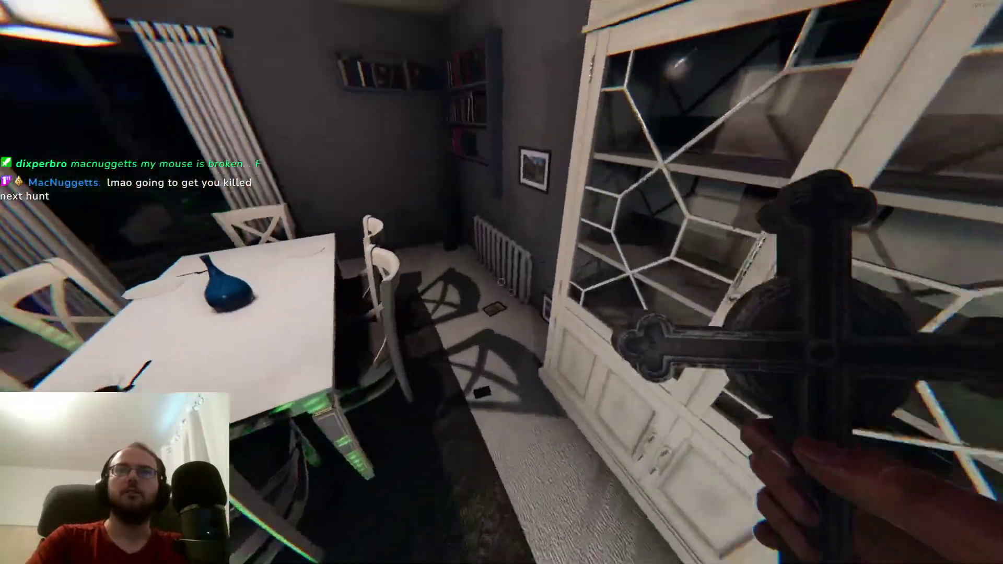
Return to the van for a lighter, smudge sticks and another candle
key(w)
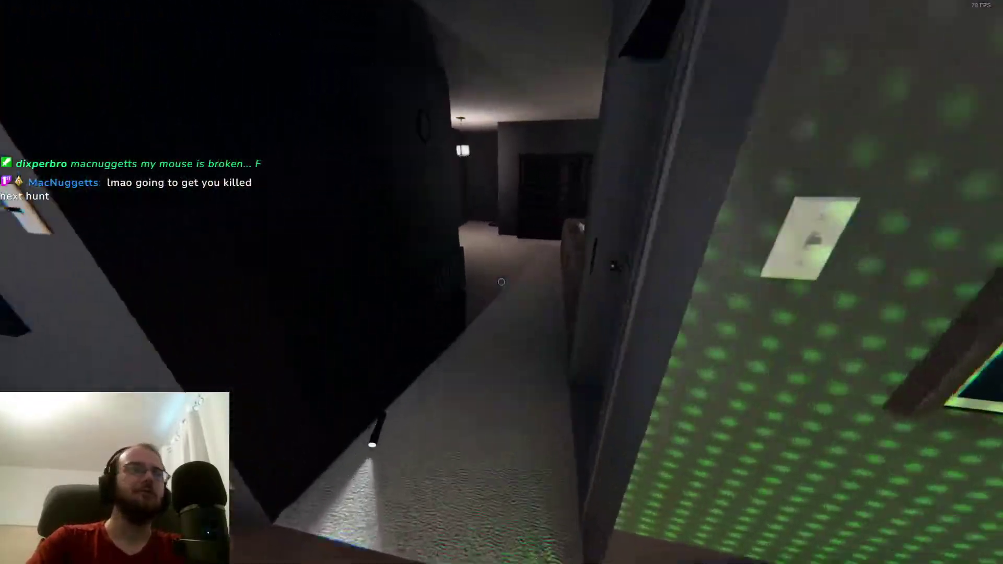
key(w)
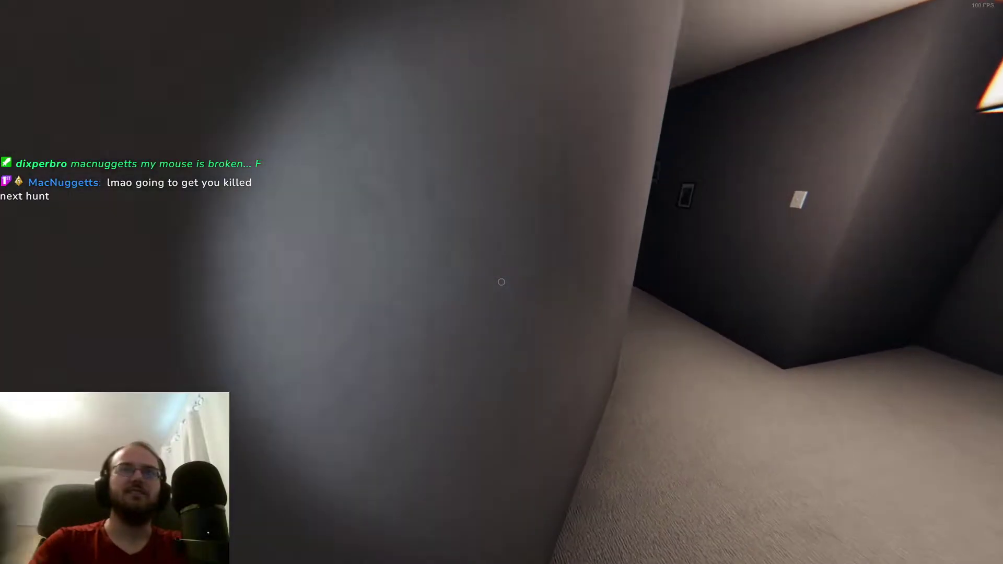
key(w)
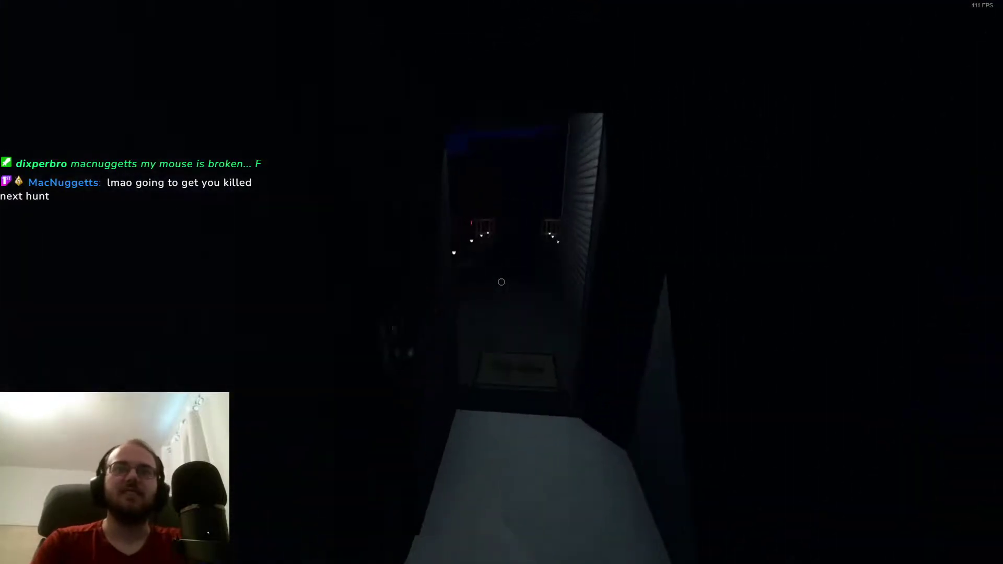
key(w)
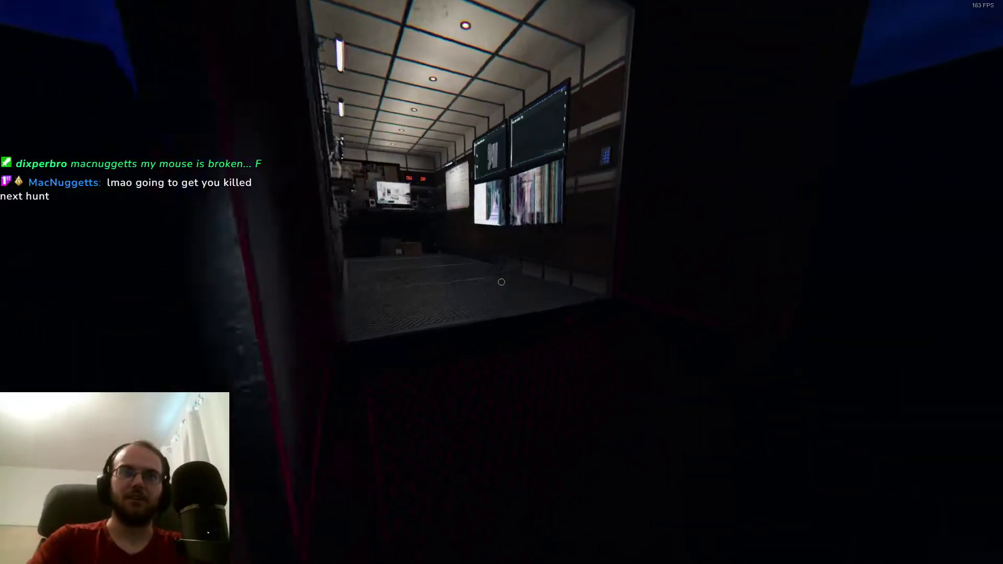
key(w)
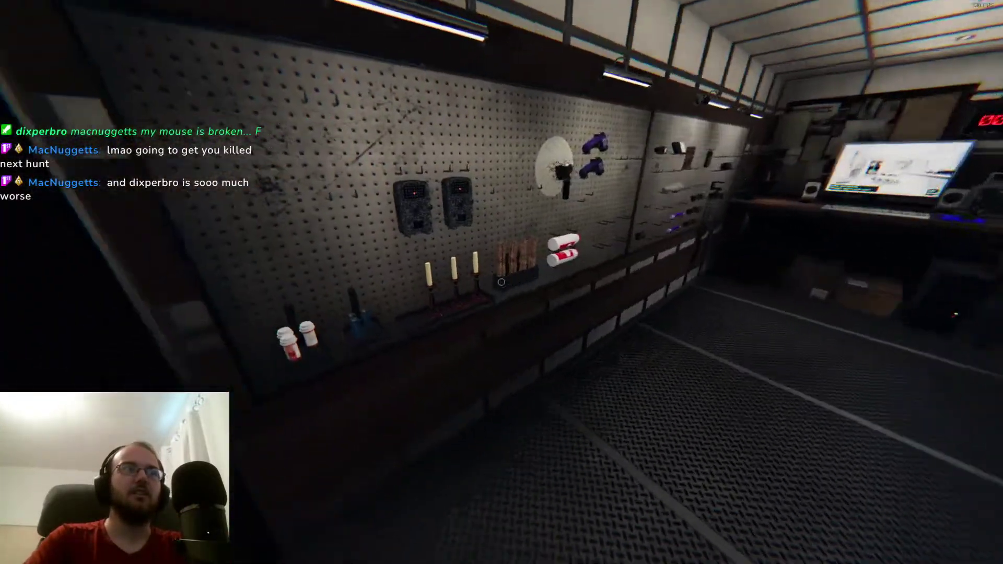
key(s)
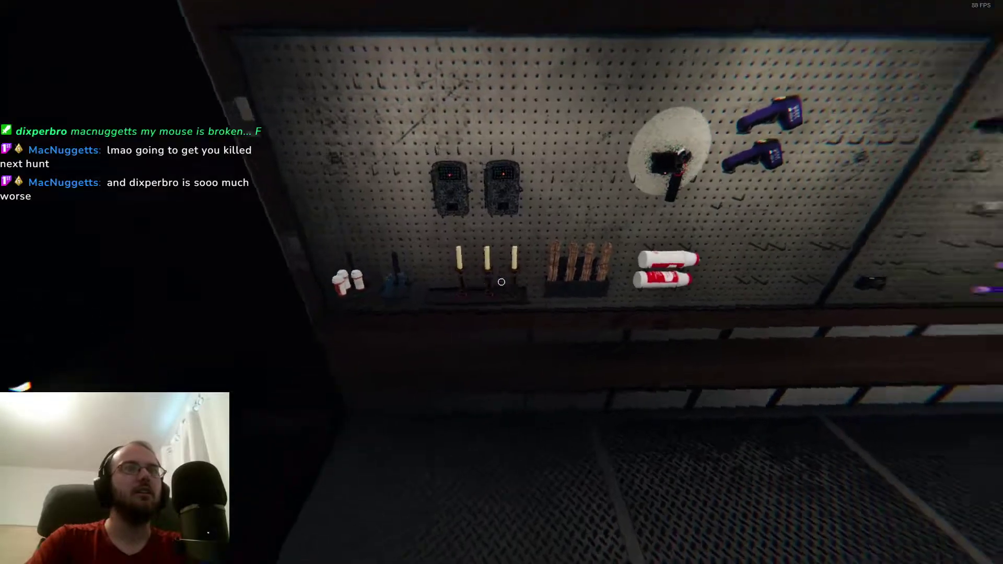
key(w)
key(e)
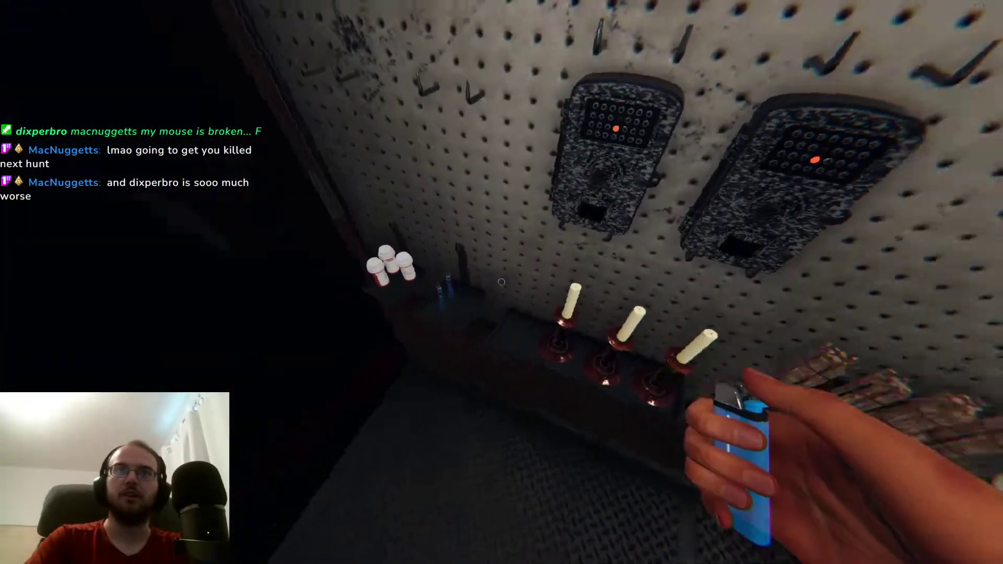
key(q)
key(w)
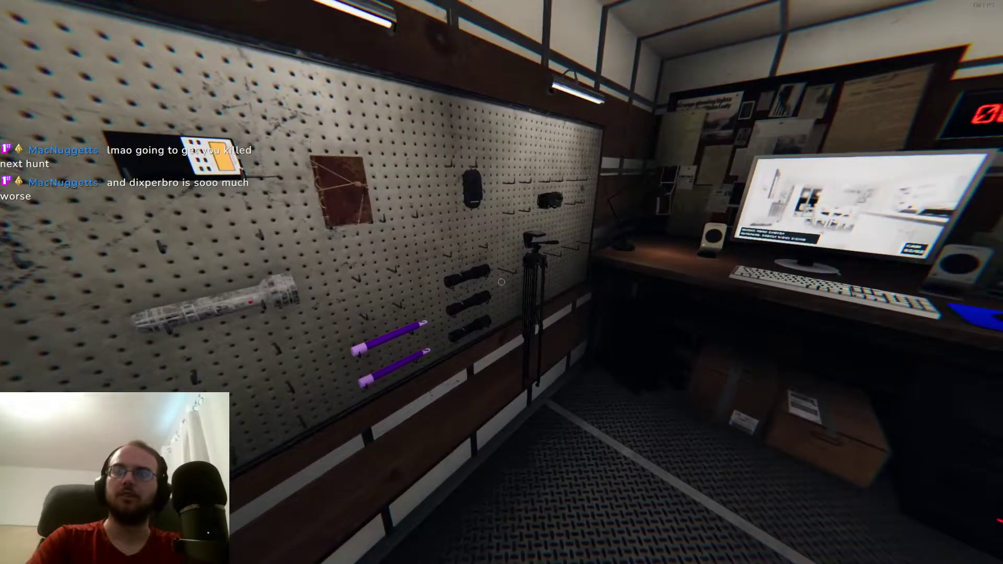
key(e)
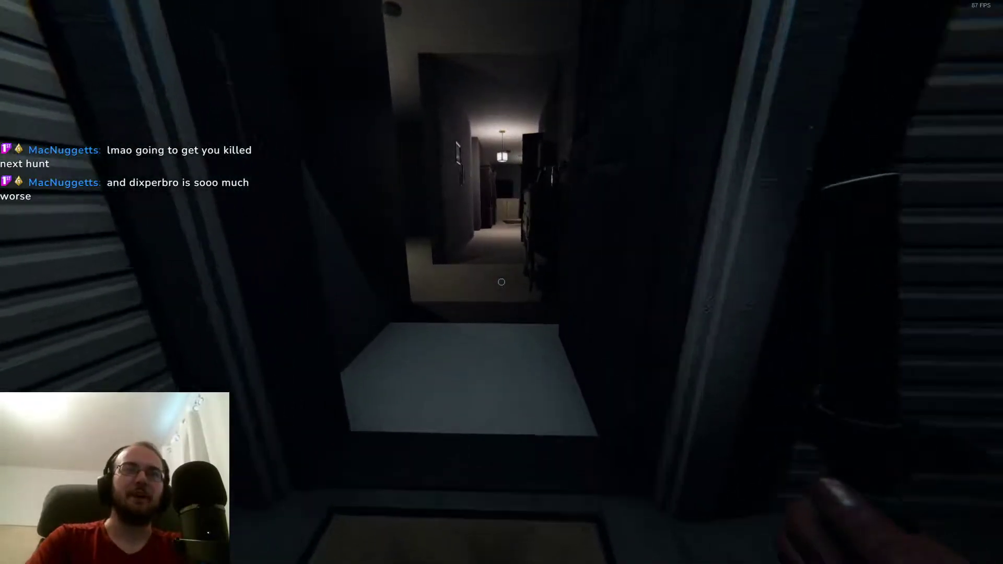
Light the candle and the lighter, then approach the kitchen floor equipment
key(s)
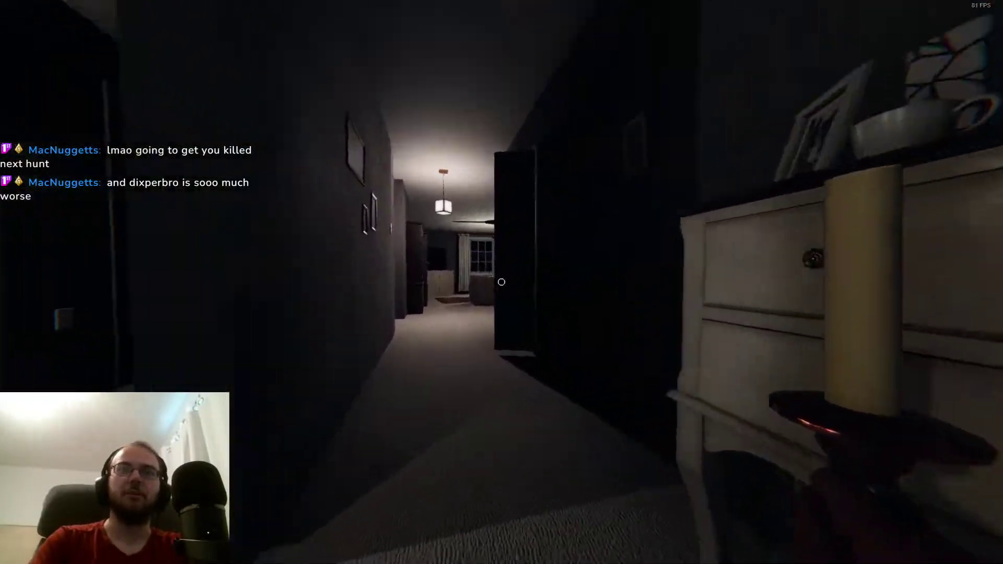
key(w)
right_click(501, 282)
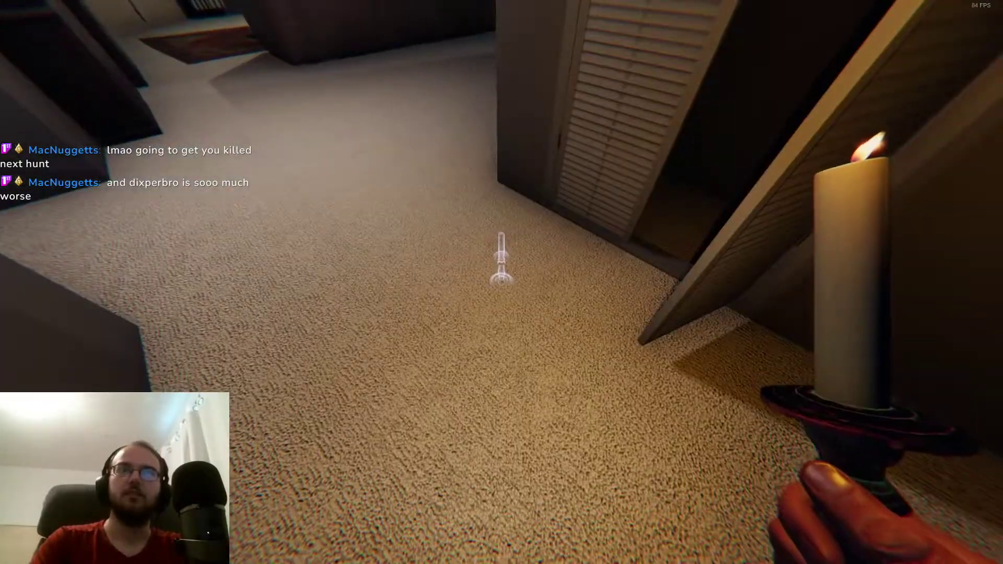
key(q)
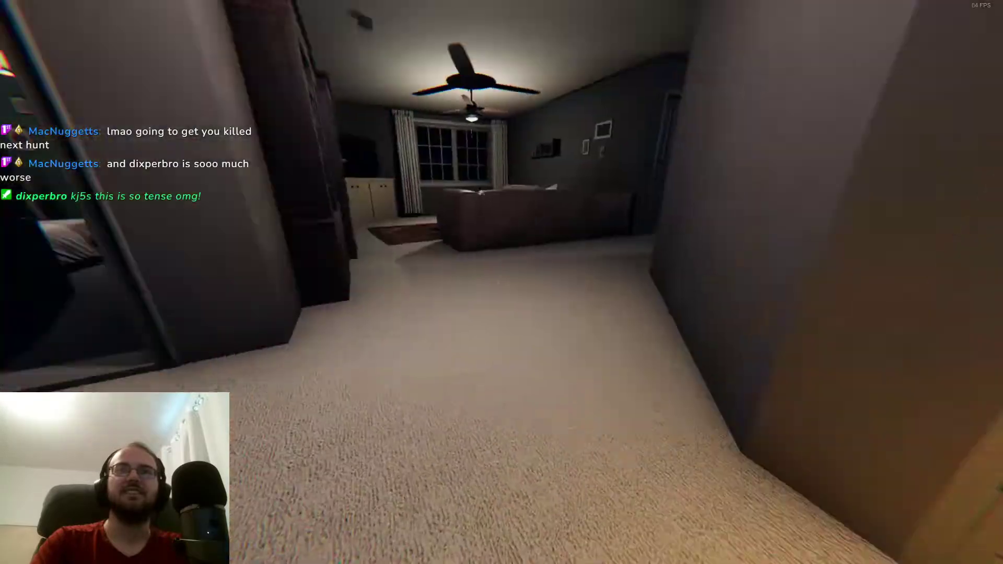
right_click(502, 283)
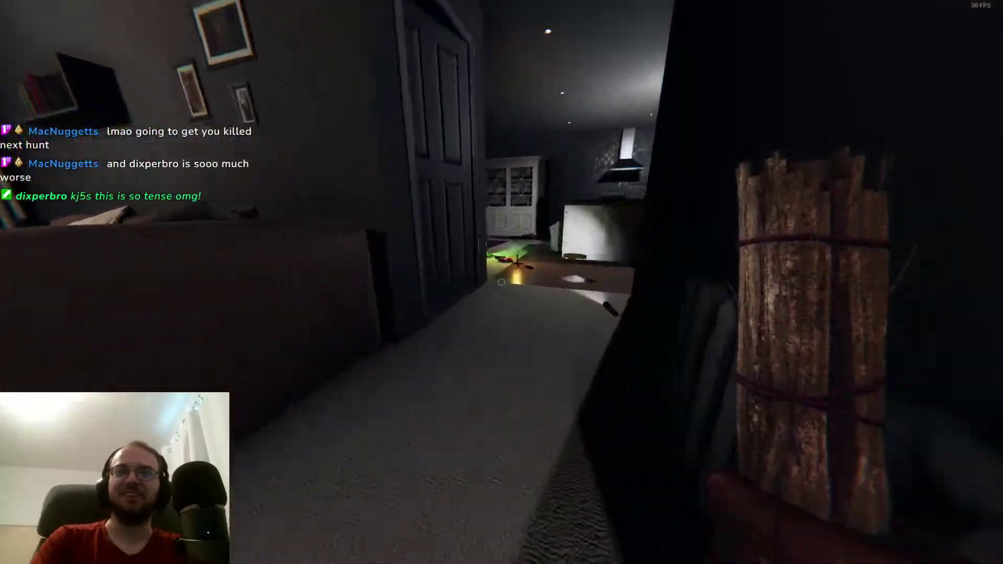
key(w)
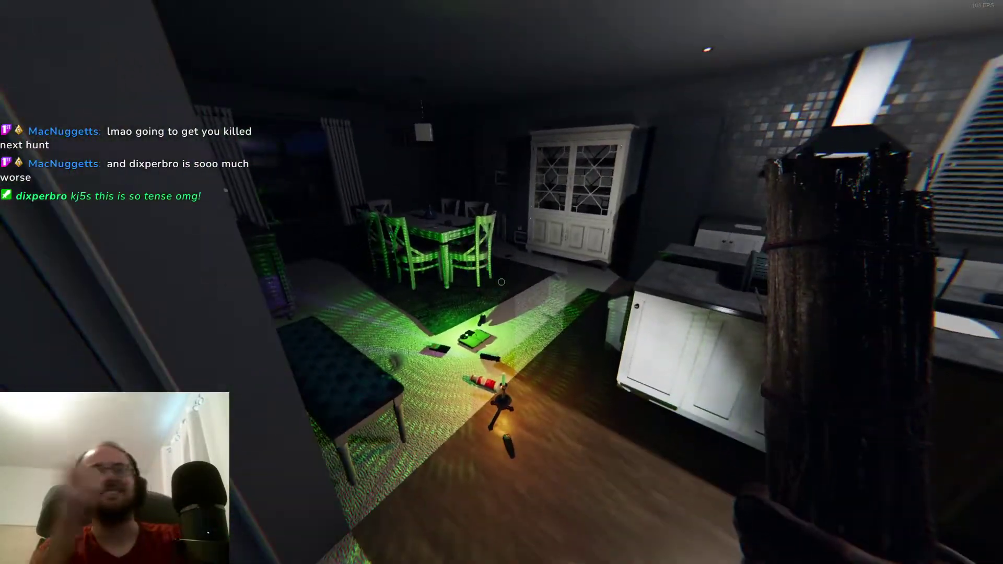
key(w)
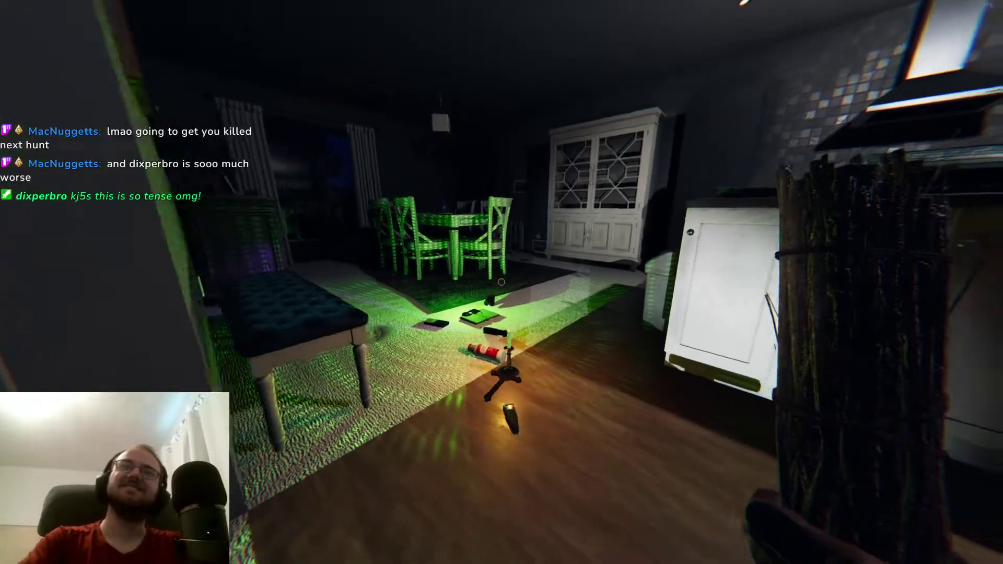
key(s)
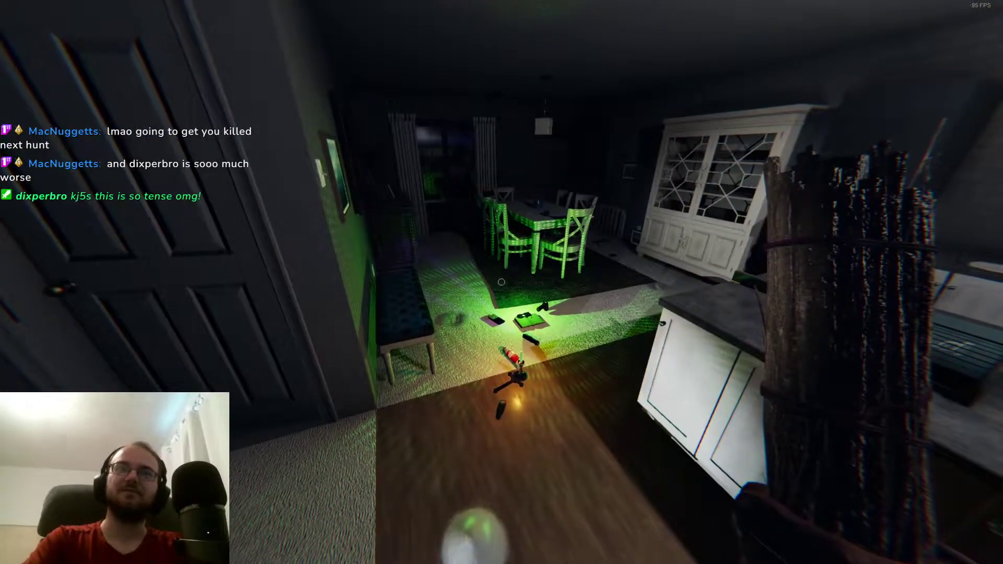
key(w)
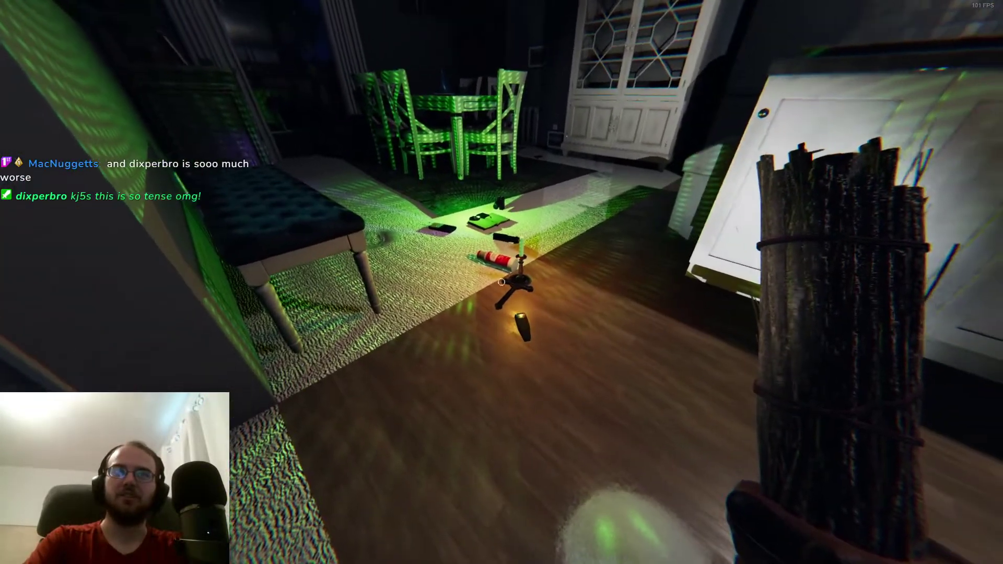
Set the candle down on the living room rug and switch to the EMF reader
key(w)
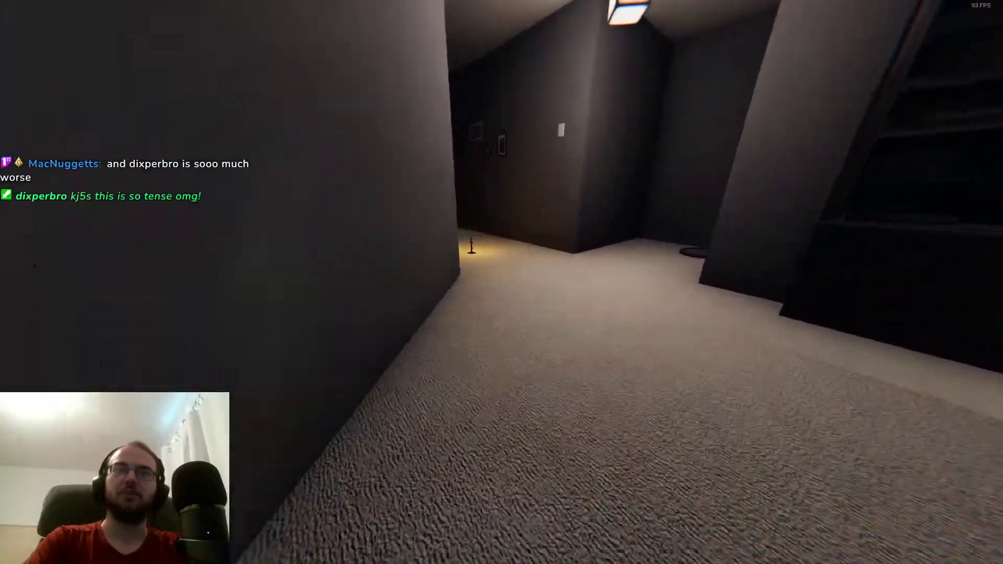
key(w)
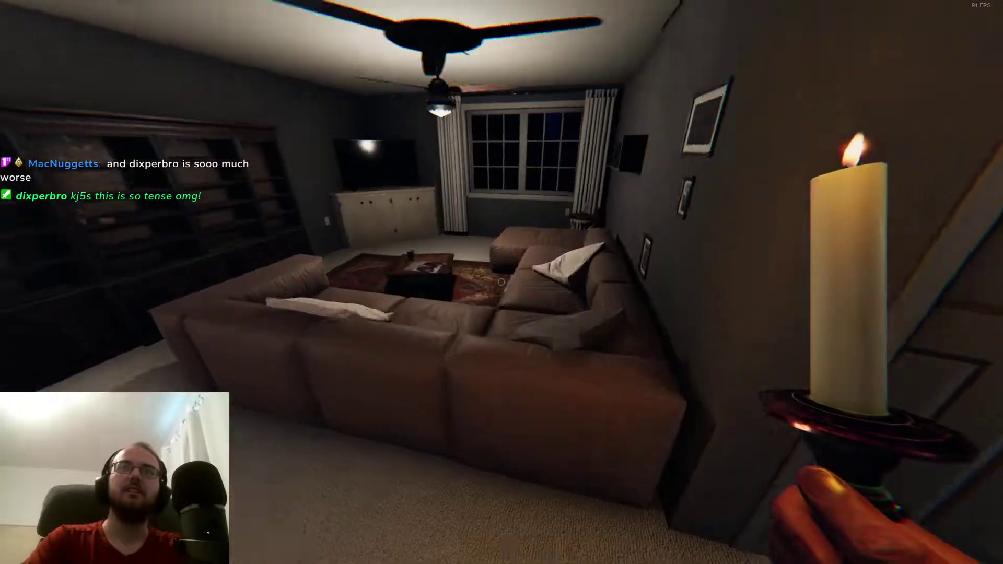
key(w)
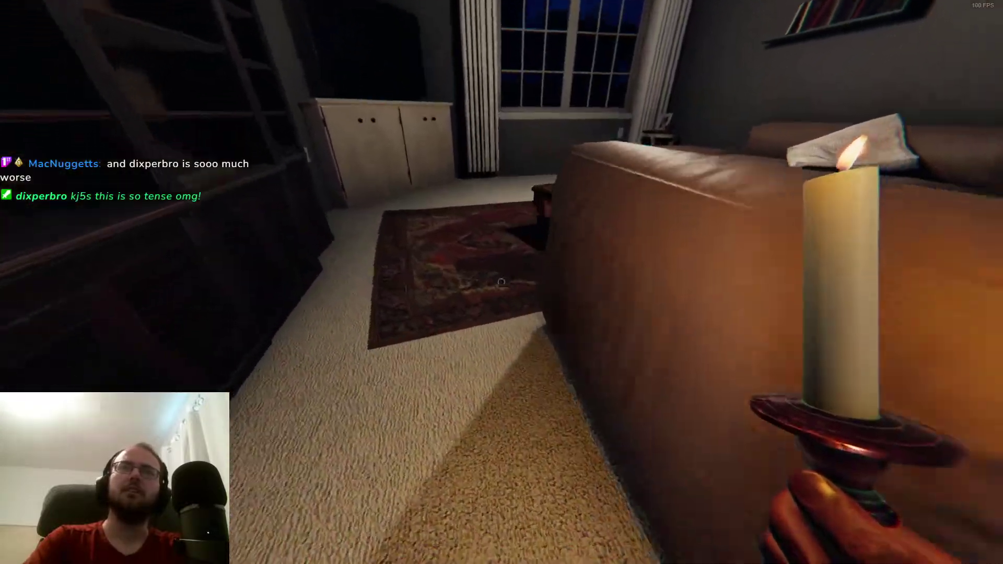
click(502, 281)
key(w)
key(q)
key(q)
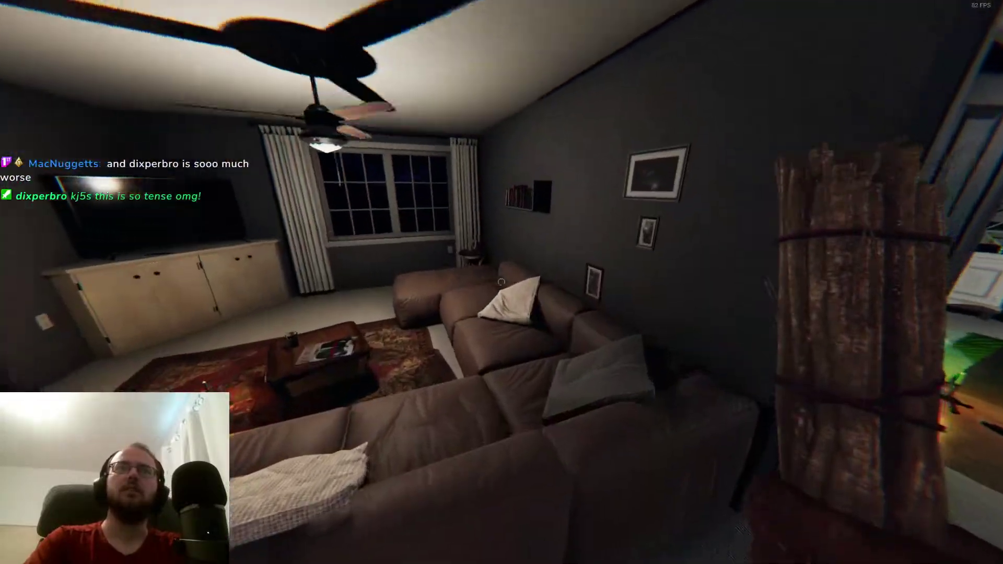
key(w)
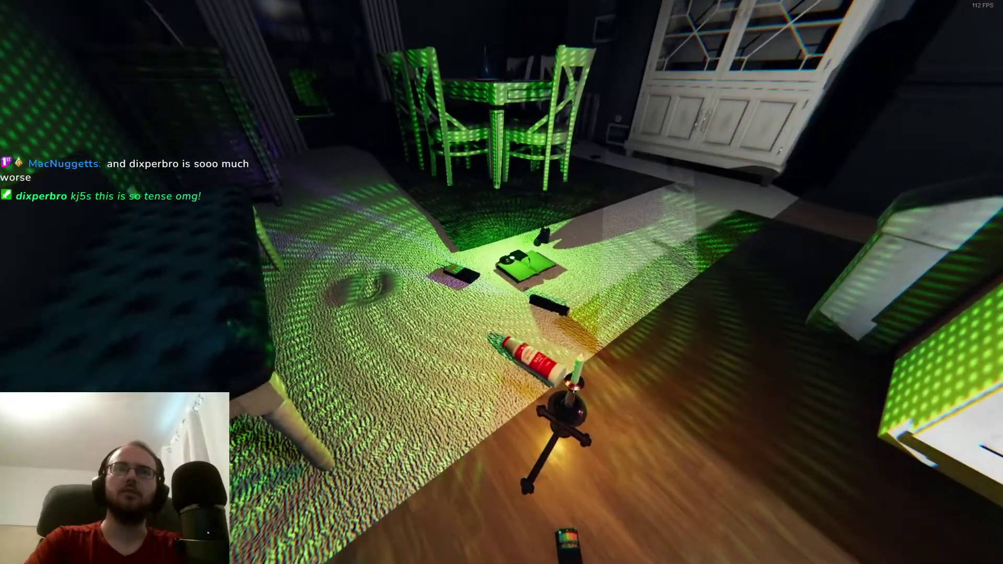
key(q)
Check the living room side table and kitchen doorway with the lighter
key(w)
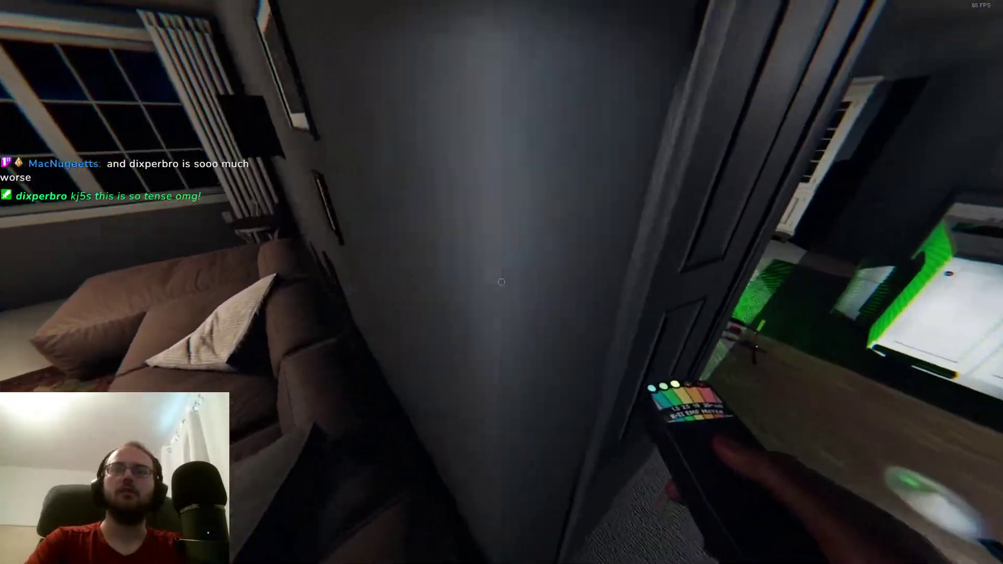
key(s)
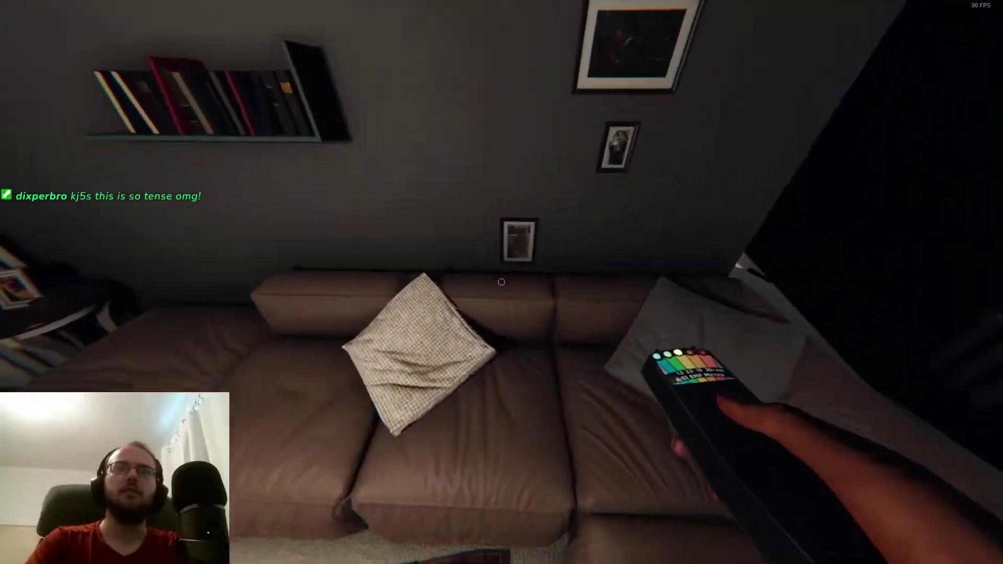
key(w)
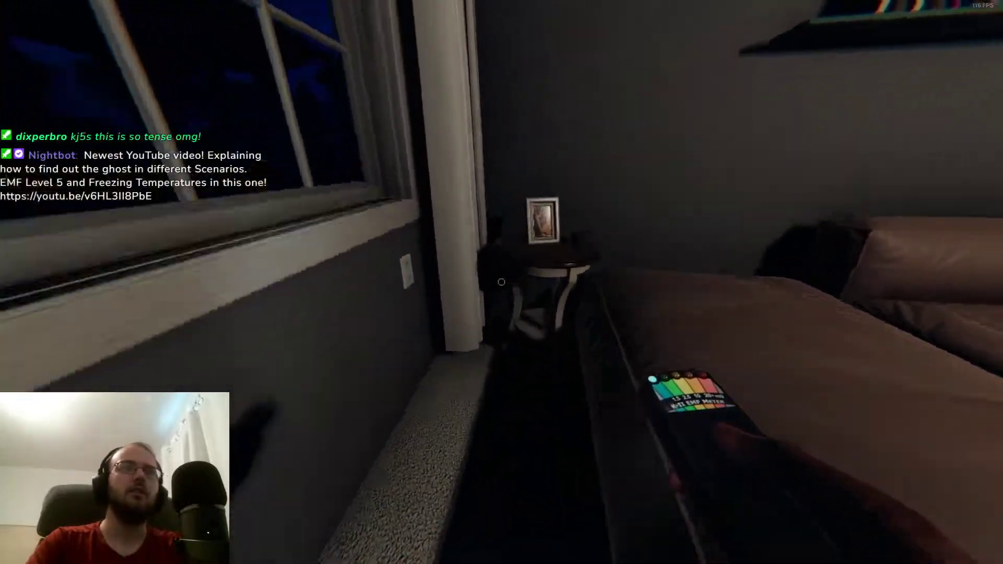
key(w)
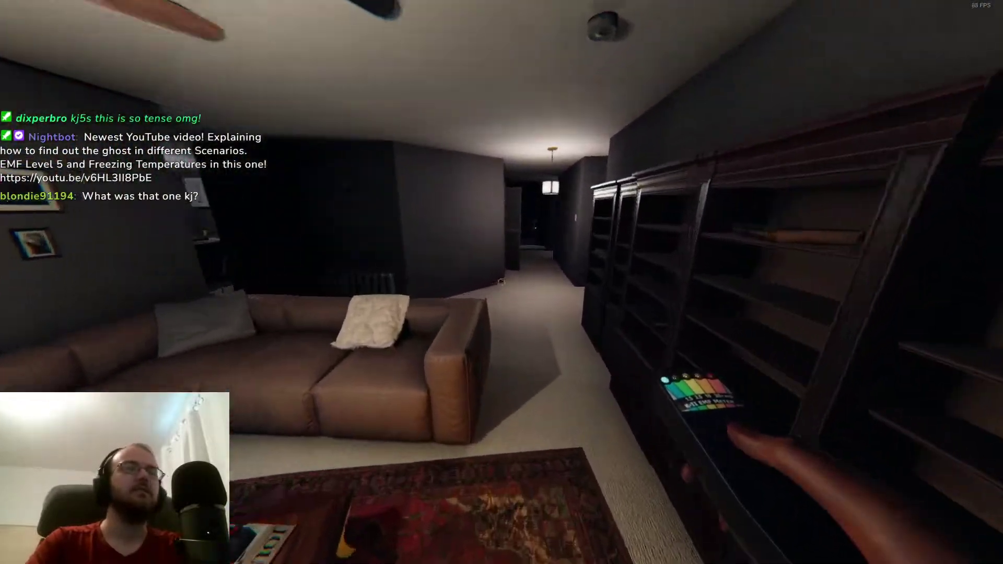
key(w)
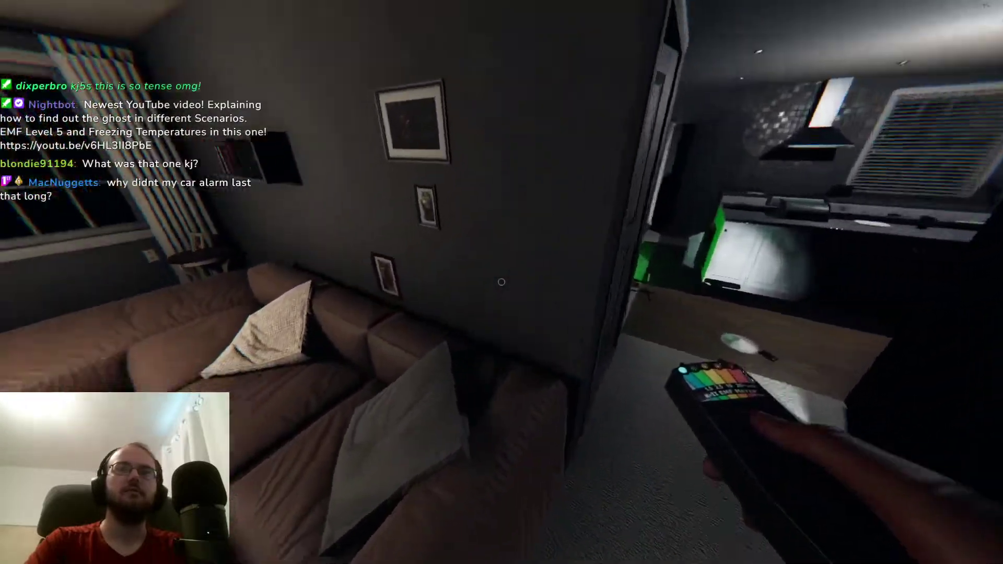
key(q)
key(w)
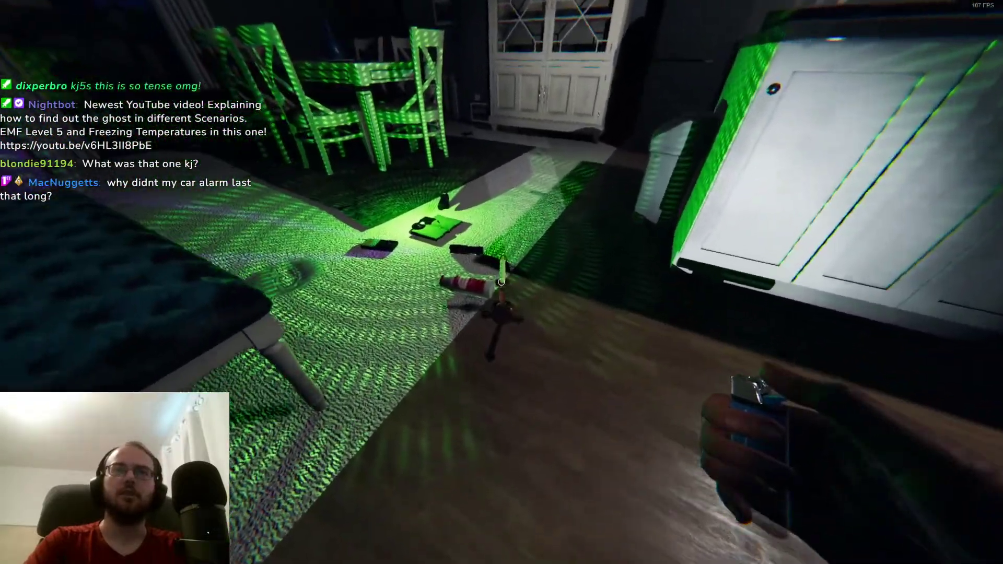
key(w)
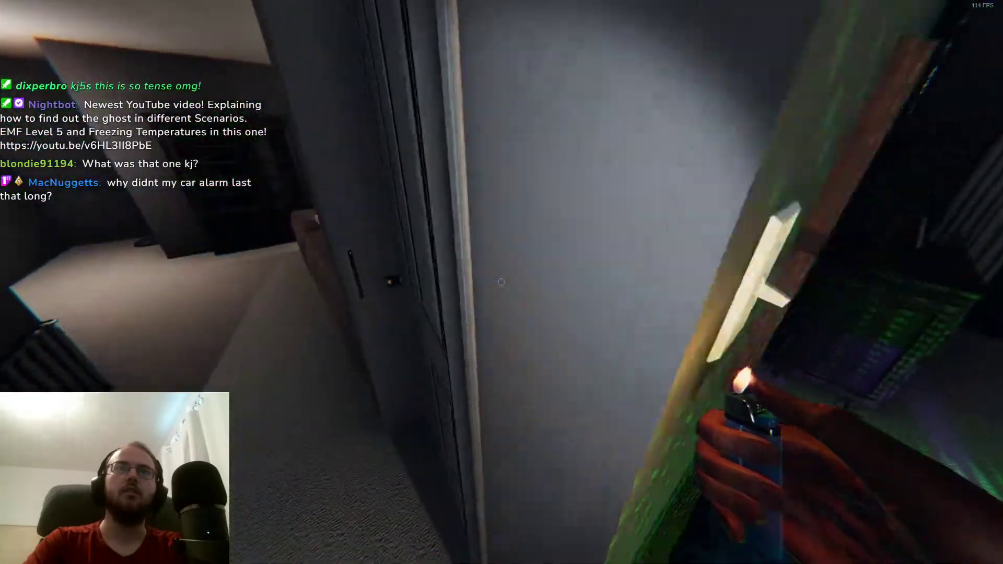
Set the lit candle down by the door and review the journal's evidence page
key(q)
key(q)
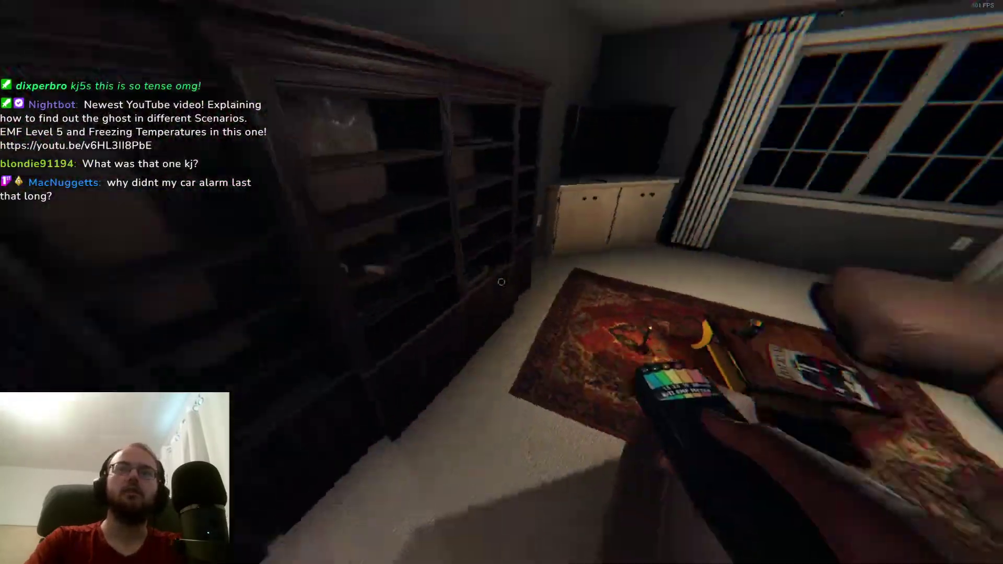
key(w)
key(q)
key(w)
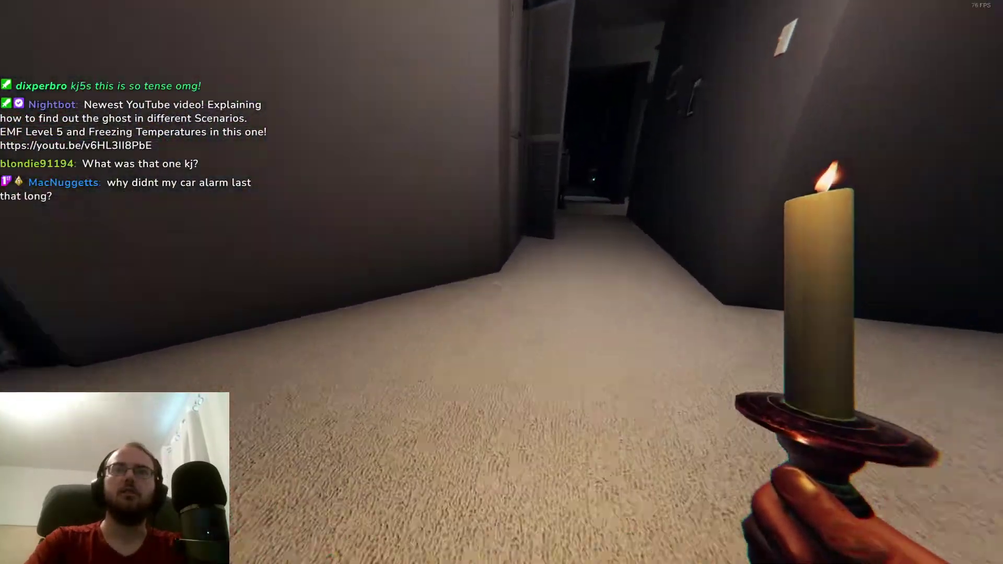
key(g)
key(w)
key(q)
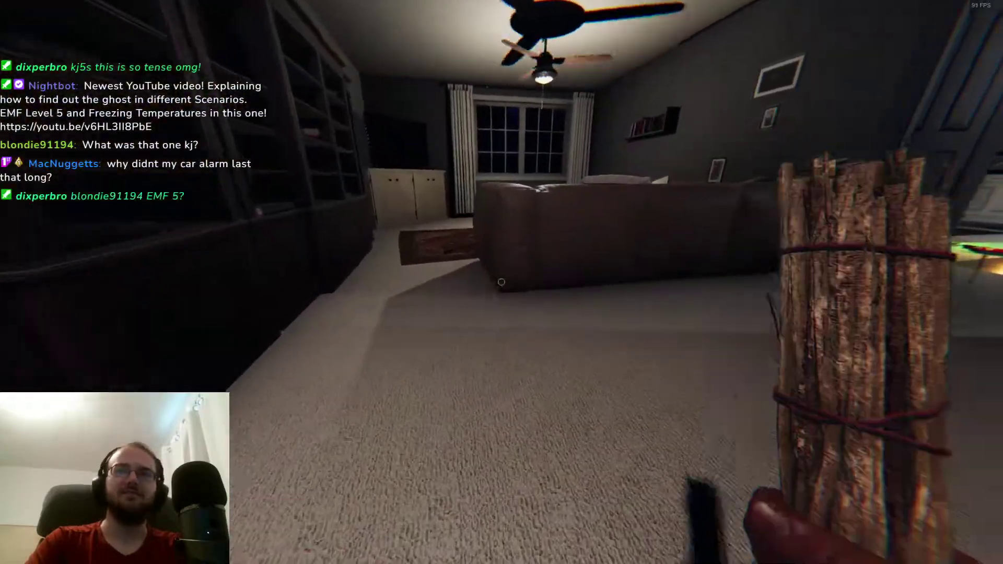
key(w)
key(q)
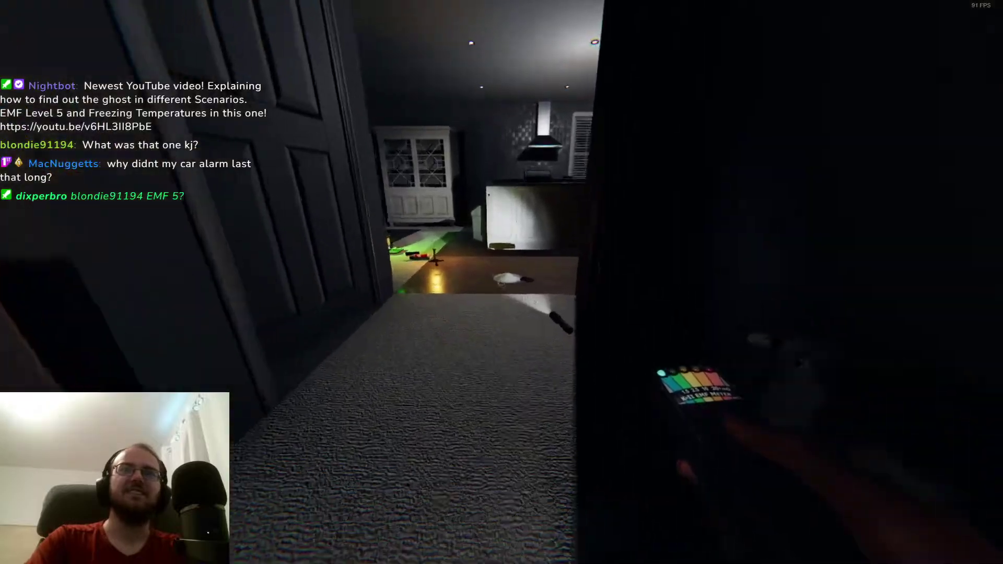
key(w)
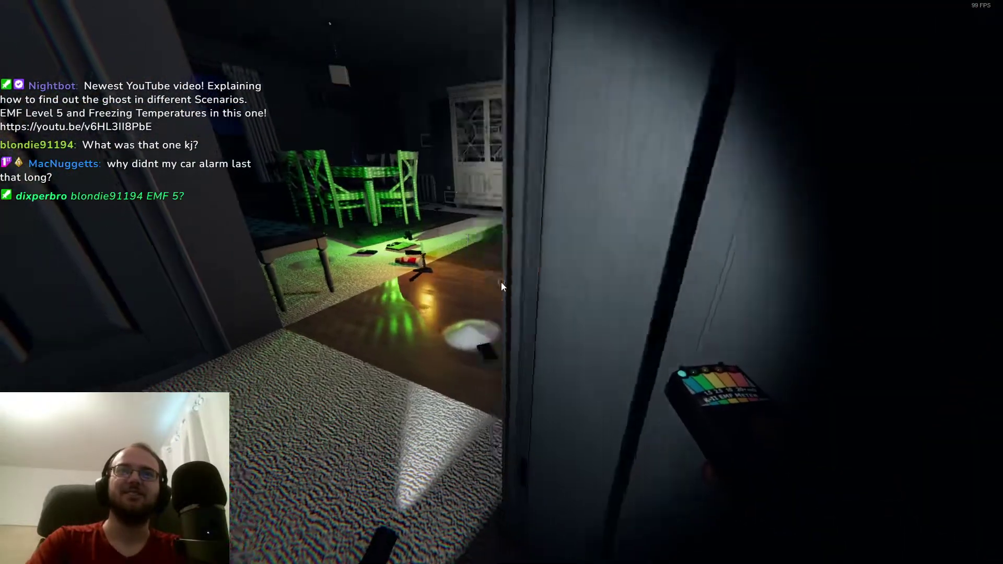
key(j)
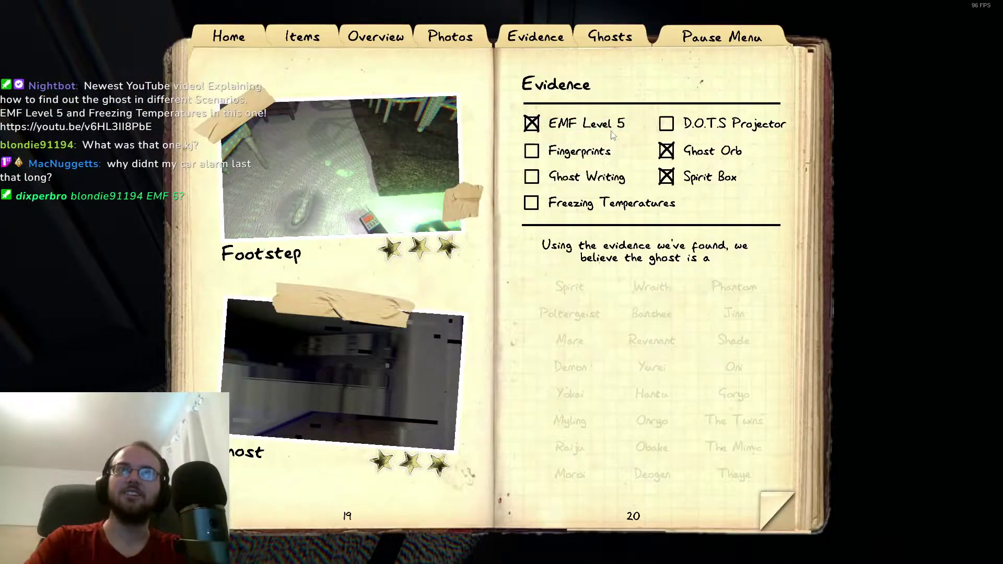
key(j)
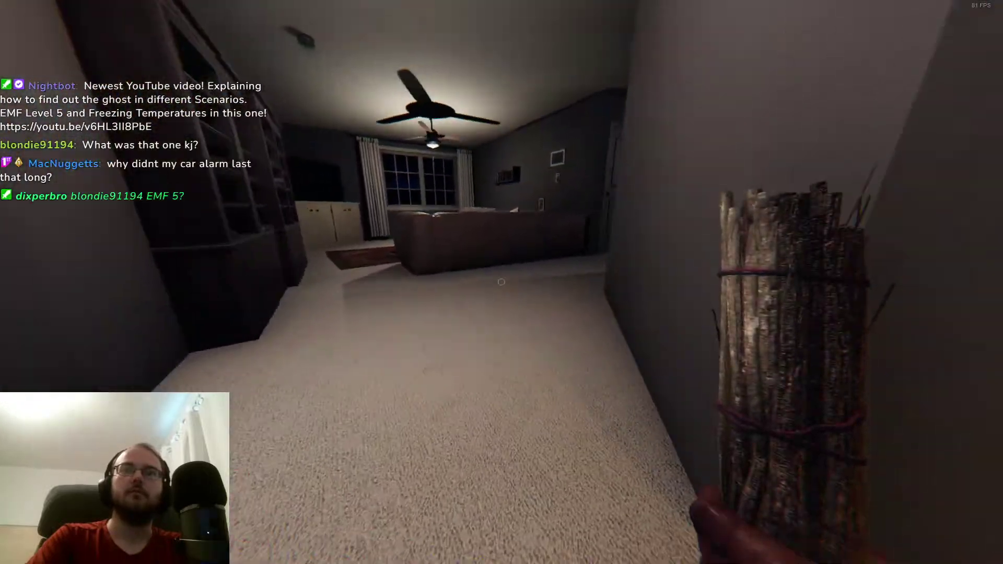
Check the evidence page, drop the thermometer and walk to the living room
key(q)
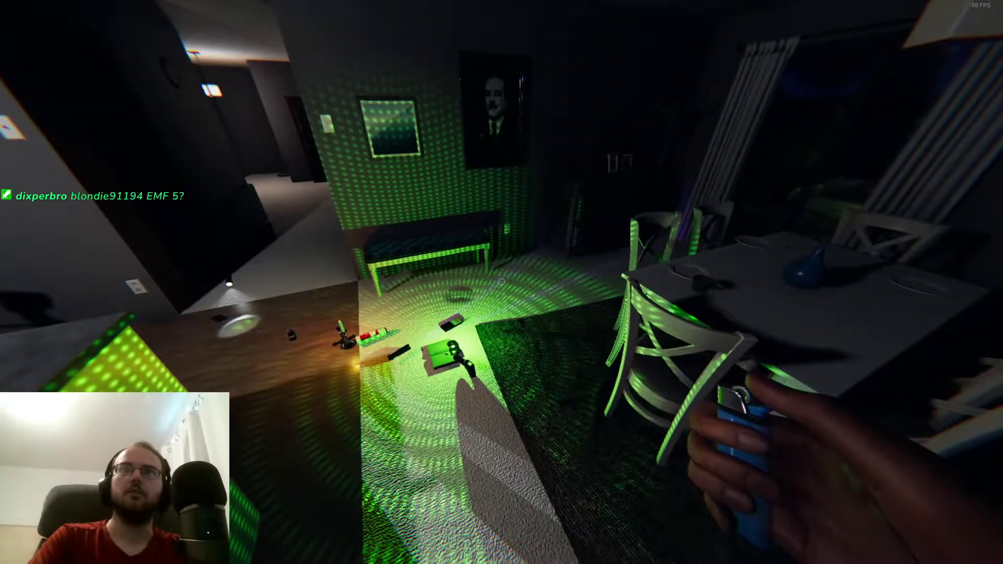
key(j)
key(j)
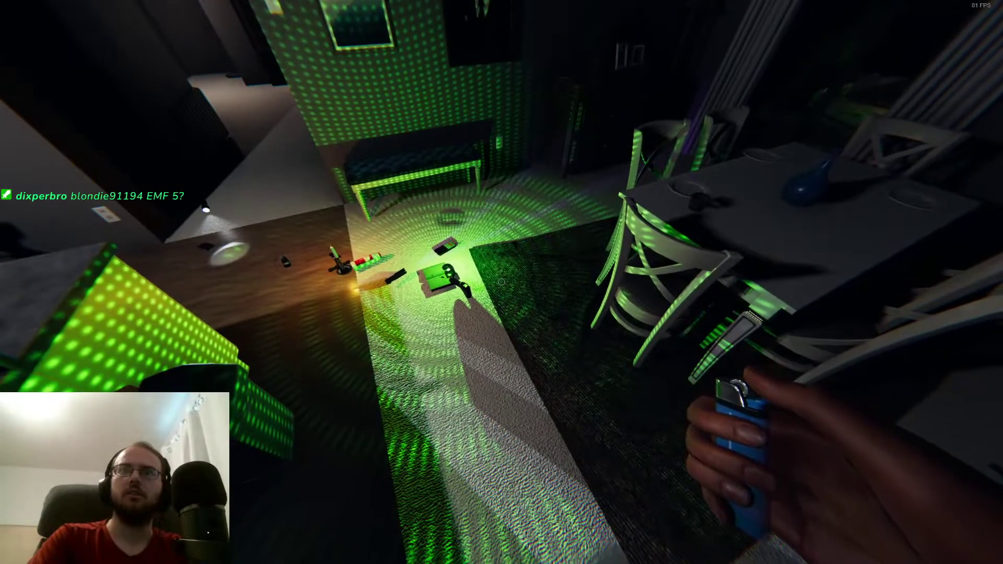
key(q)
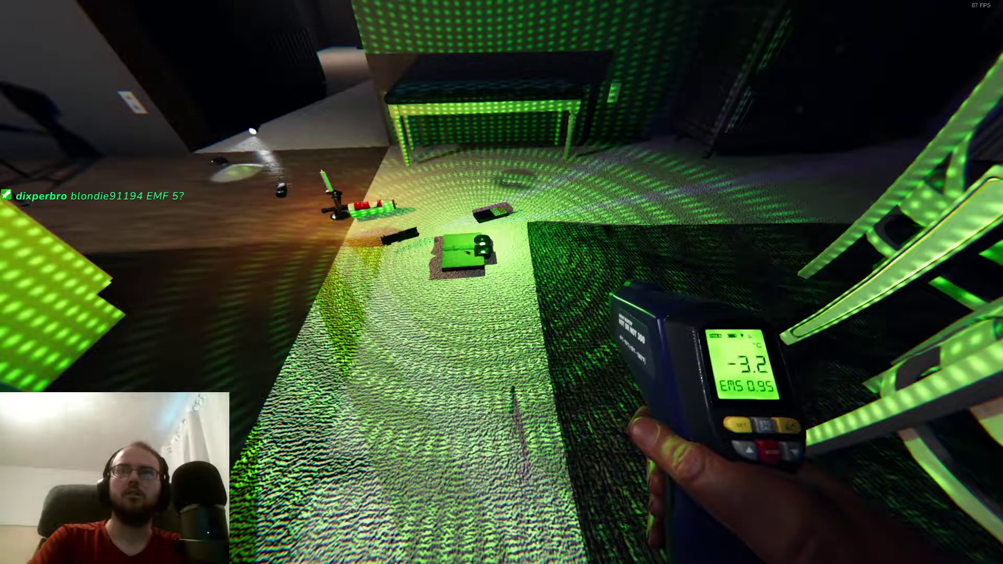
key(g)
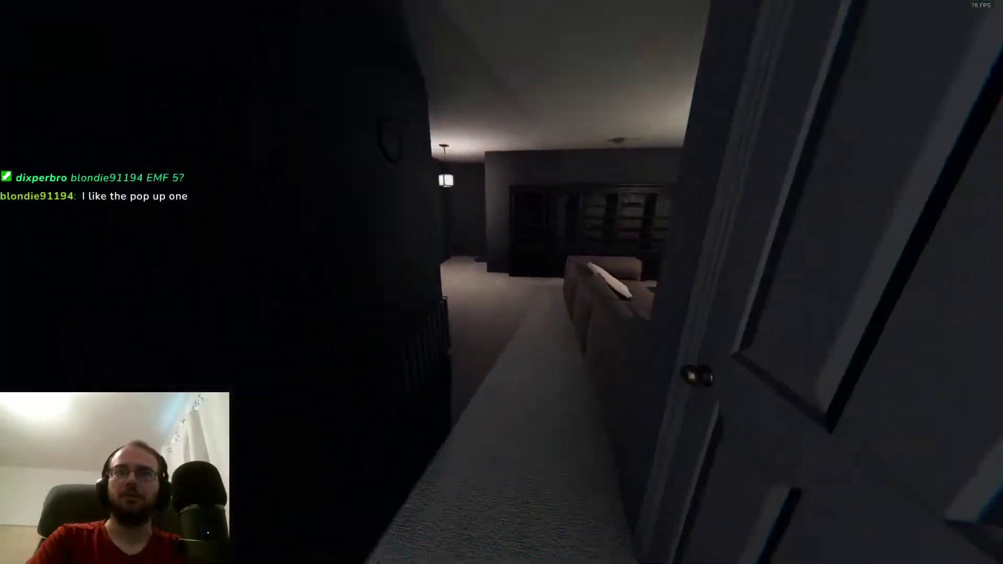
key(w)
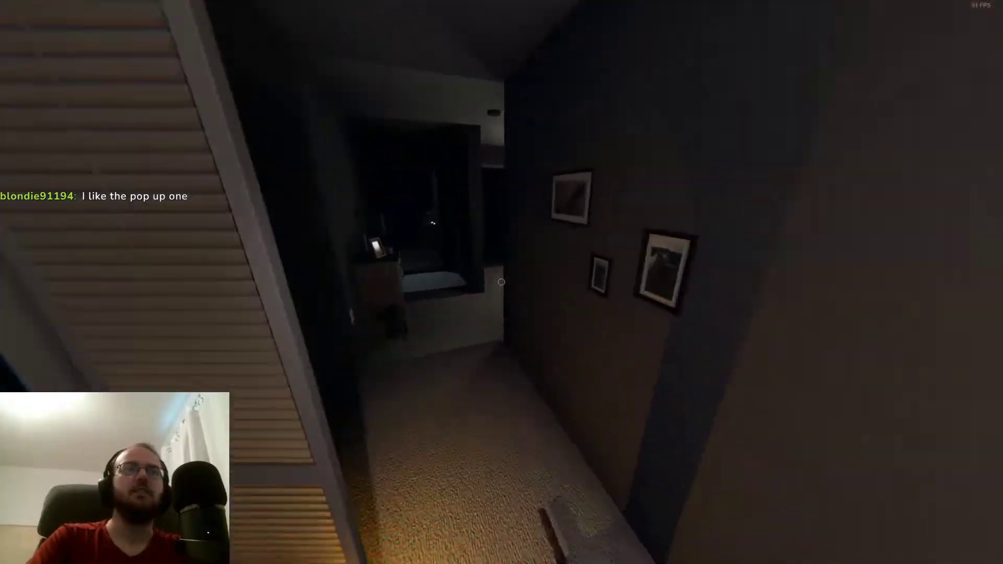
key(w)
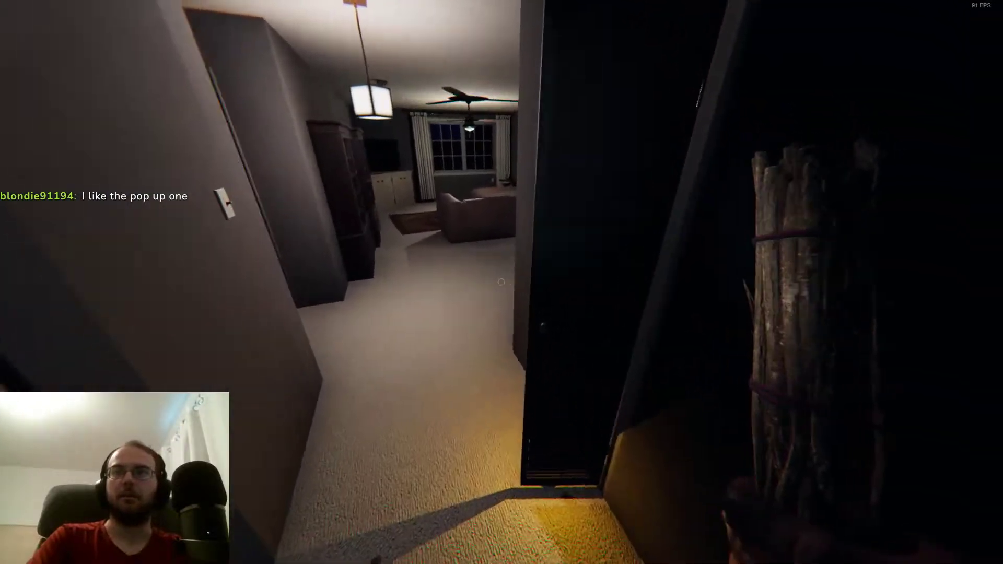
key(w)
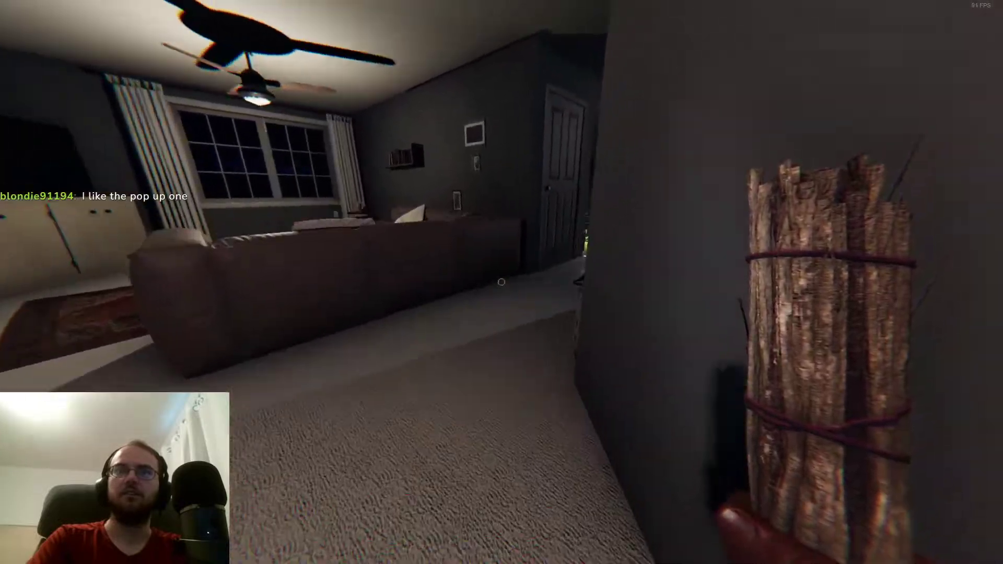
key(j)
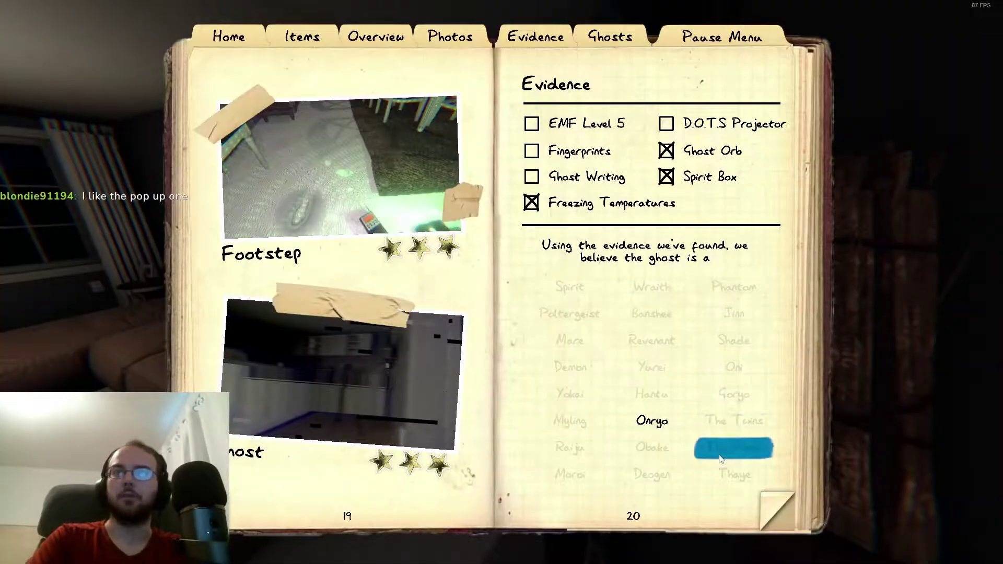
key(j)
key(j)
key(j)
Pass the glowing projector and light the smudge sticks in the living room
key(w)
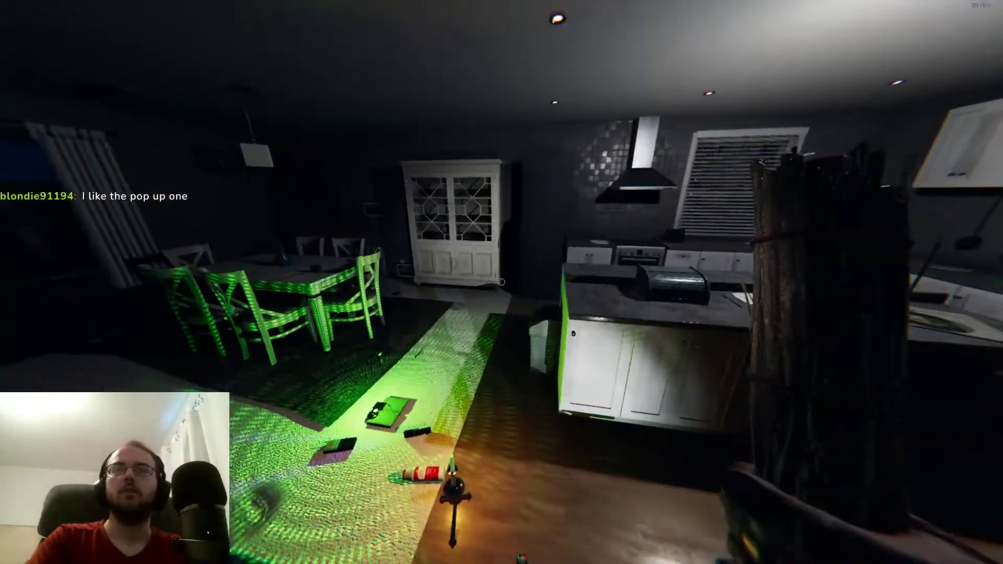
key(w)
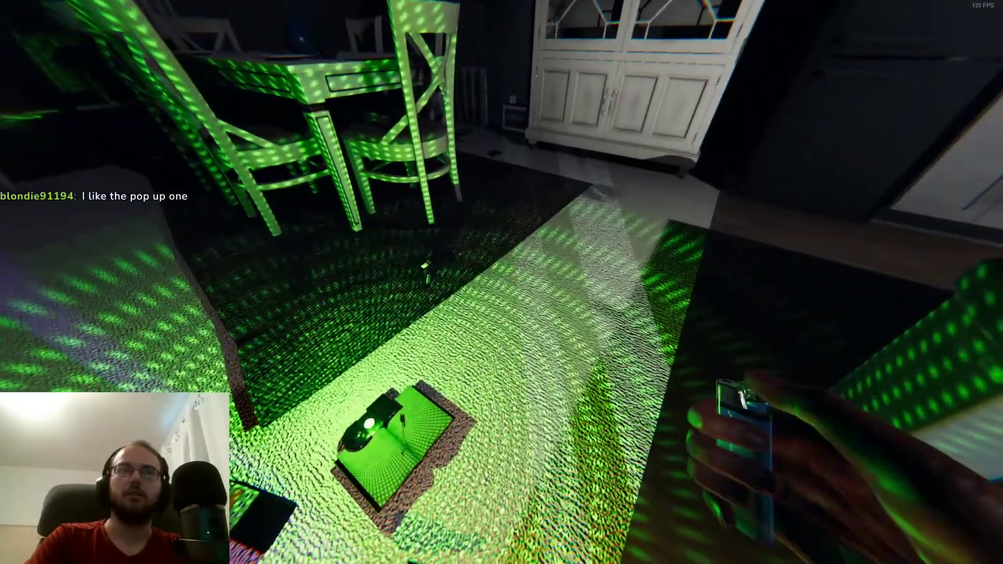
key(q)
key(q)
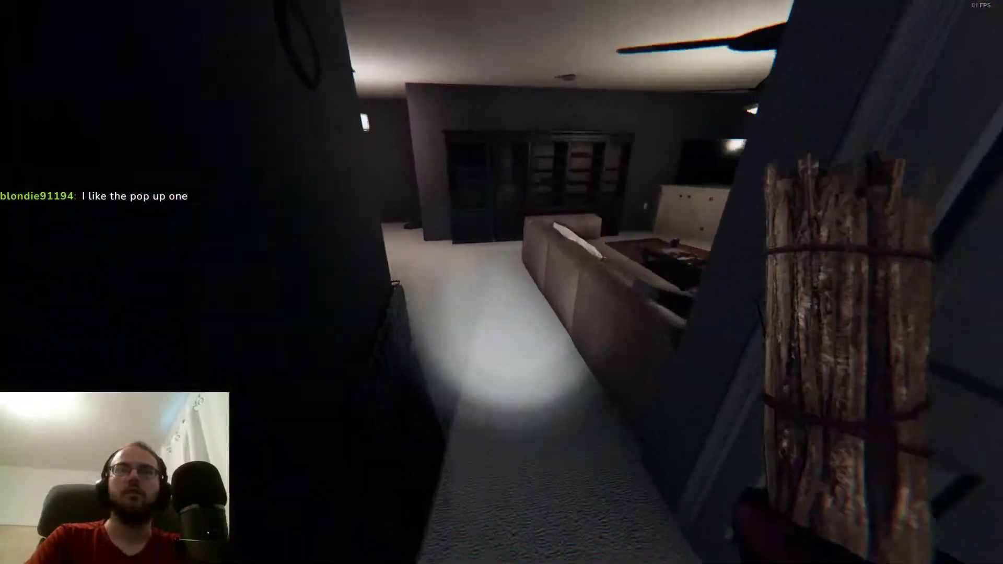
key(w)
key(q)
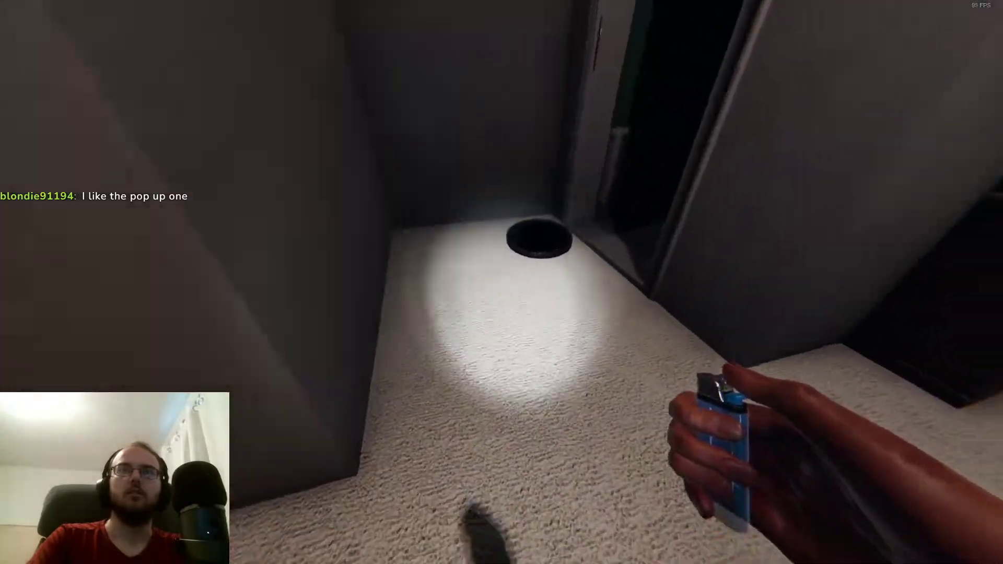
key(q)
key(q)
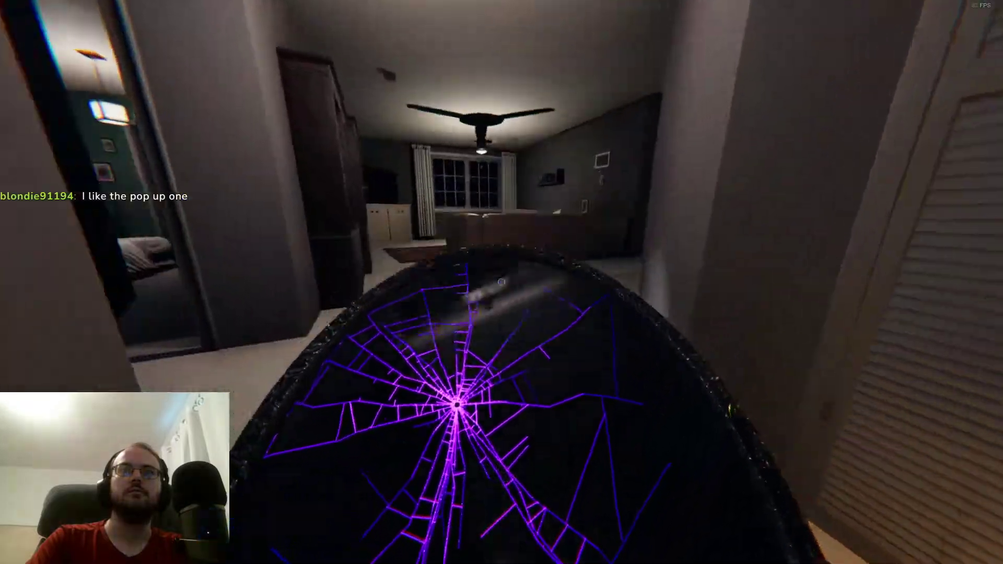
key(q)
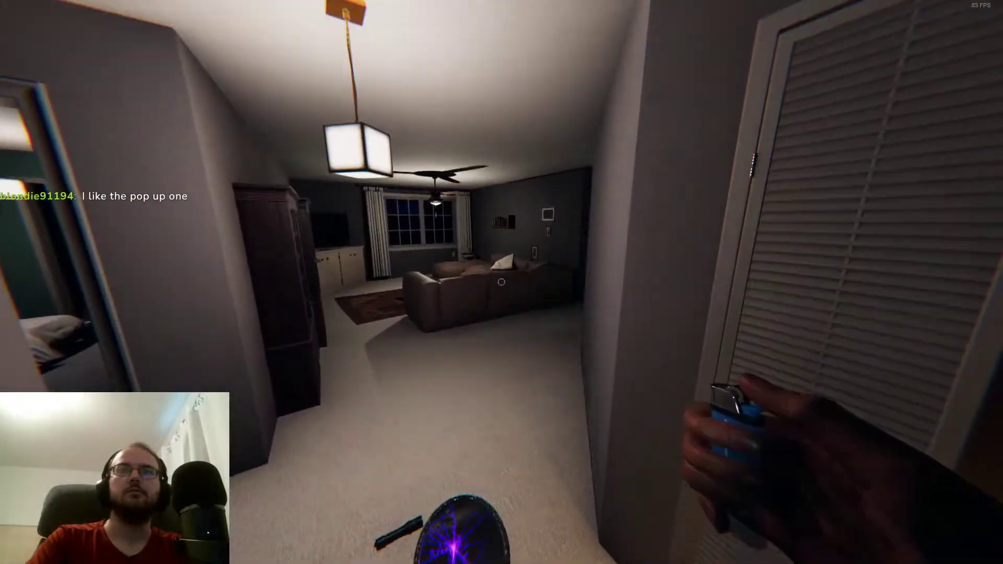
key(w)
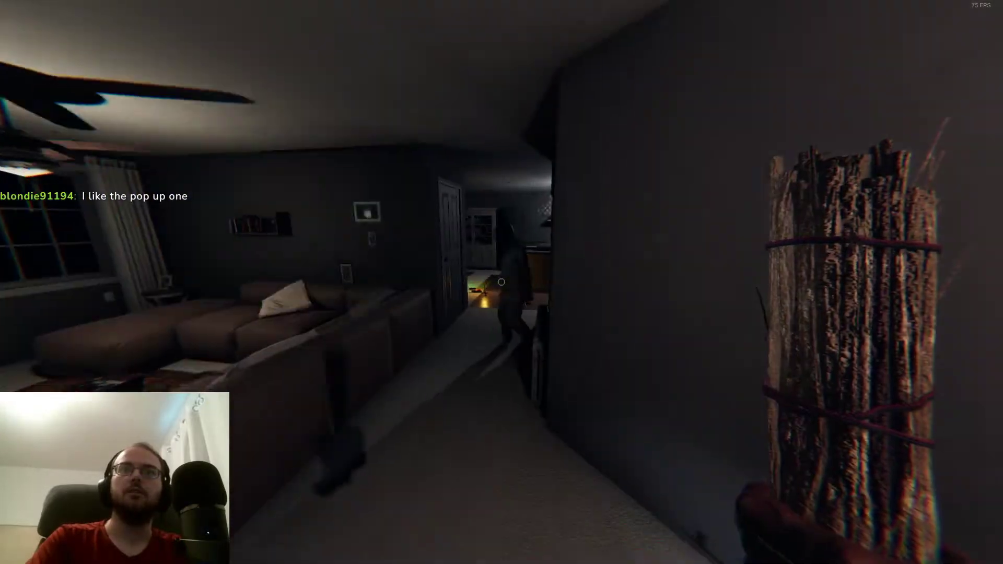
right_click(502, 282)
key(w)
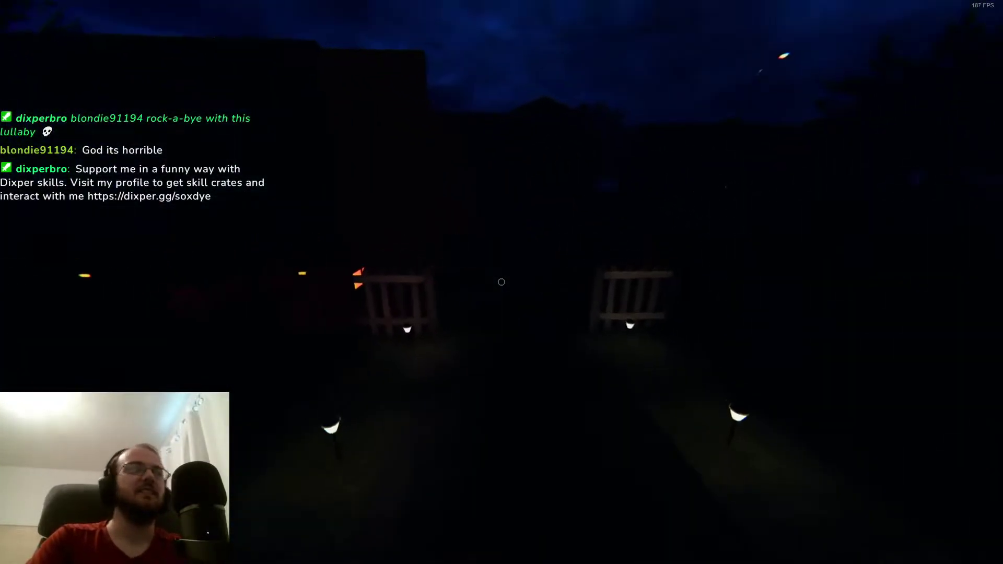
Review the journal's Evidence and Photos pages in the van
key(j)
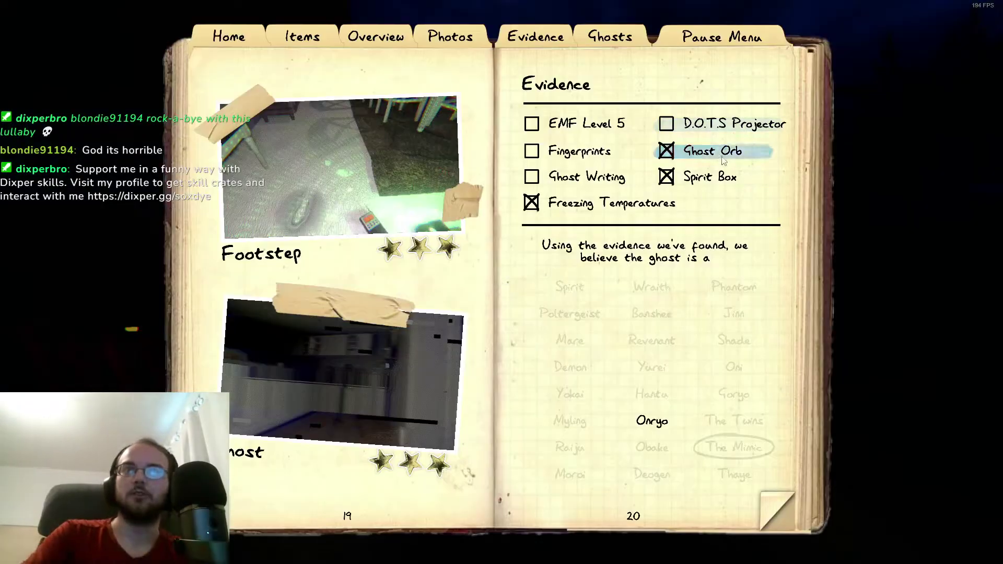
key(j)
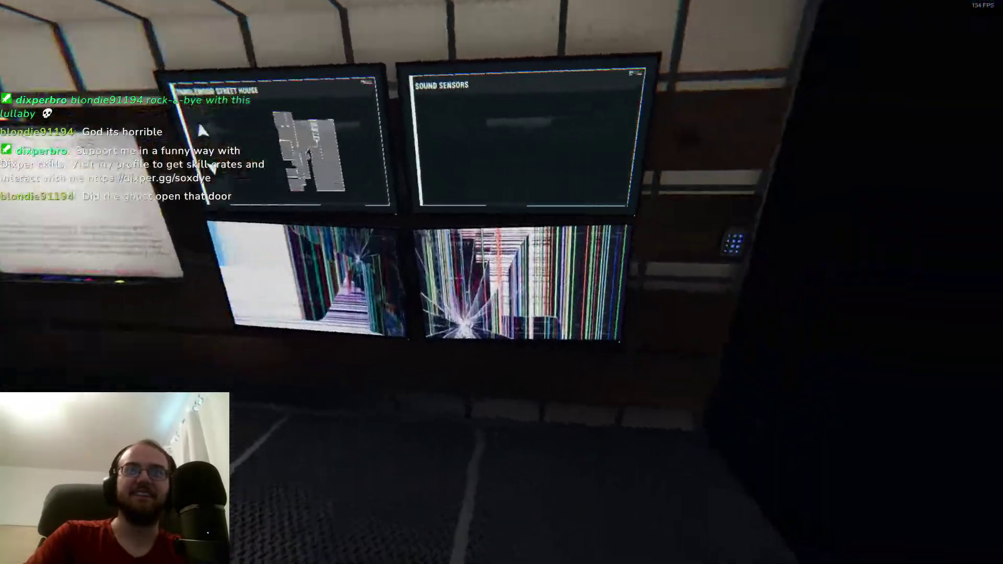
key(j)
key(j)
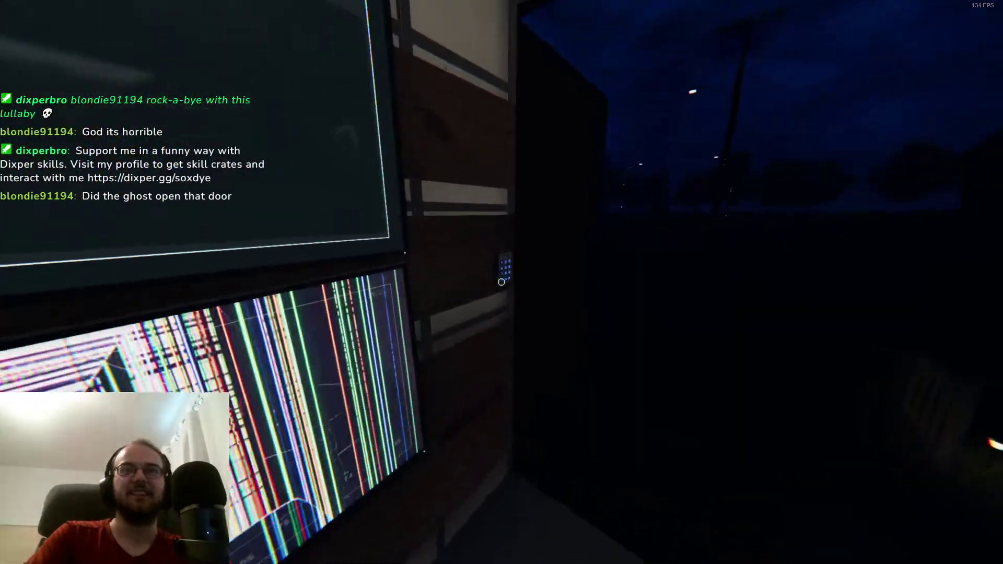
key(j)
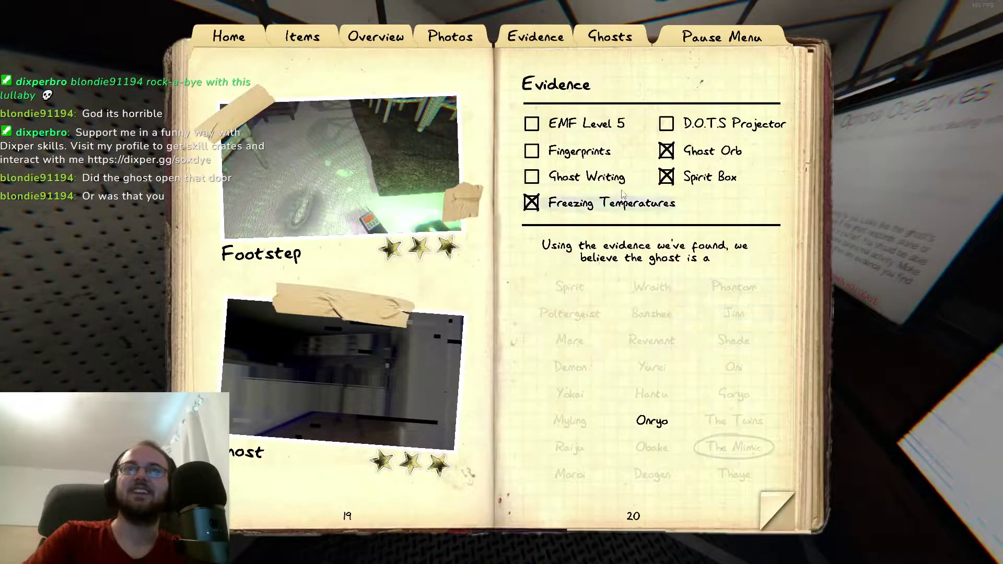
key(j)
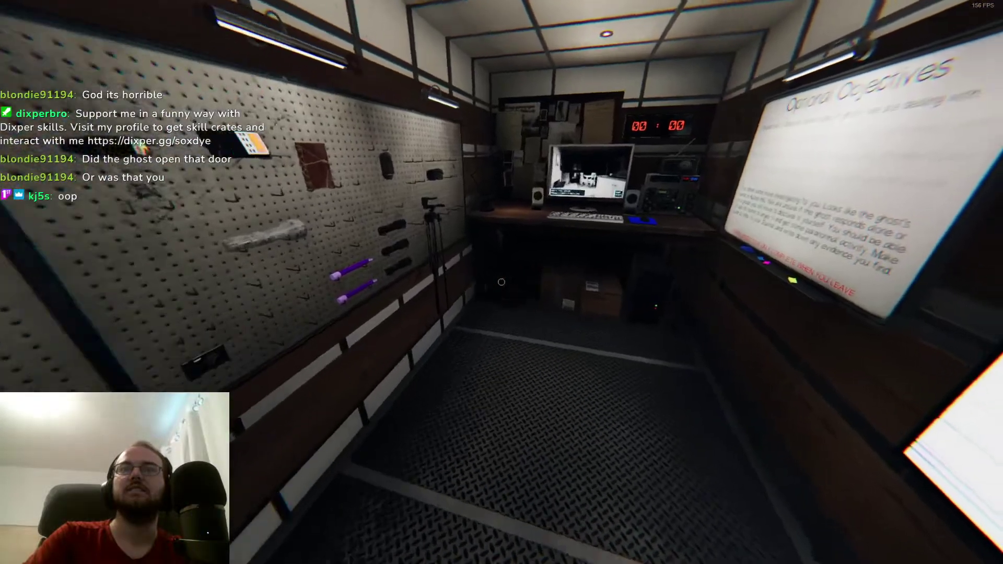
key(j)
click(450, 36)
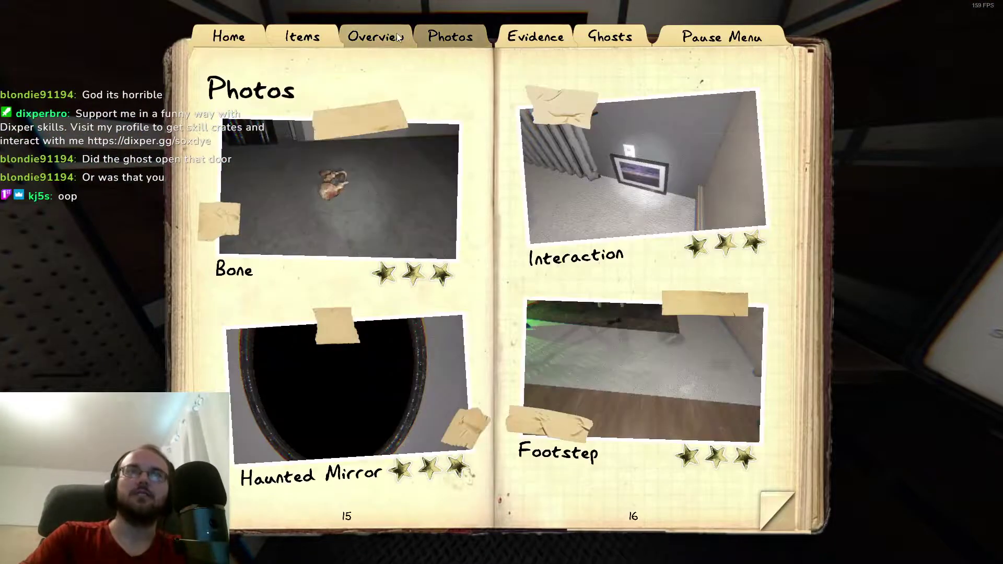
click(787, 513)
click(786, 513)
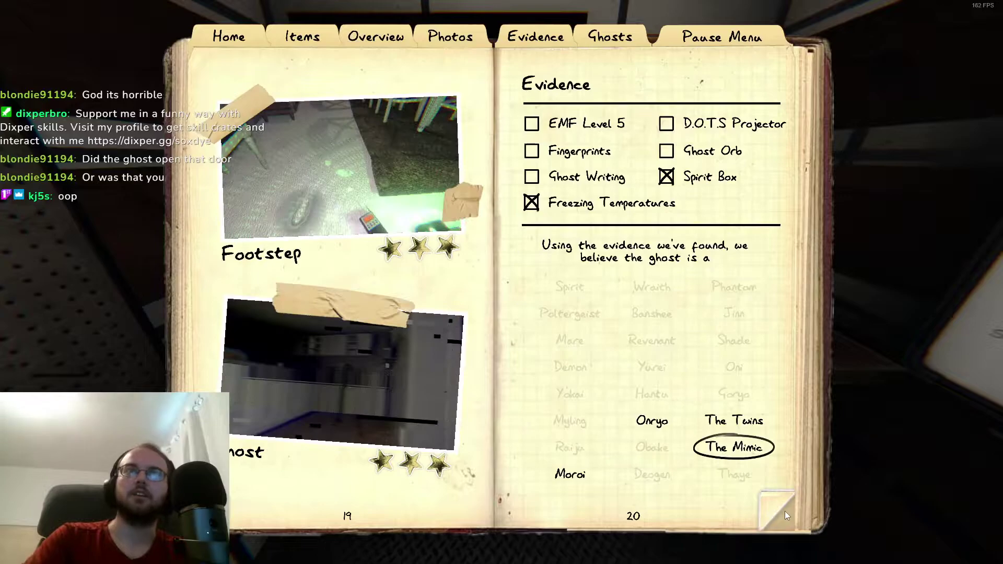
key(j)
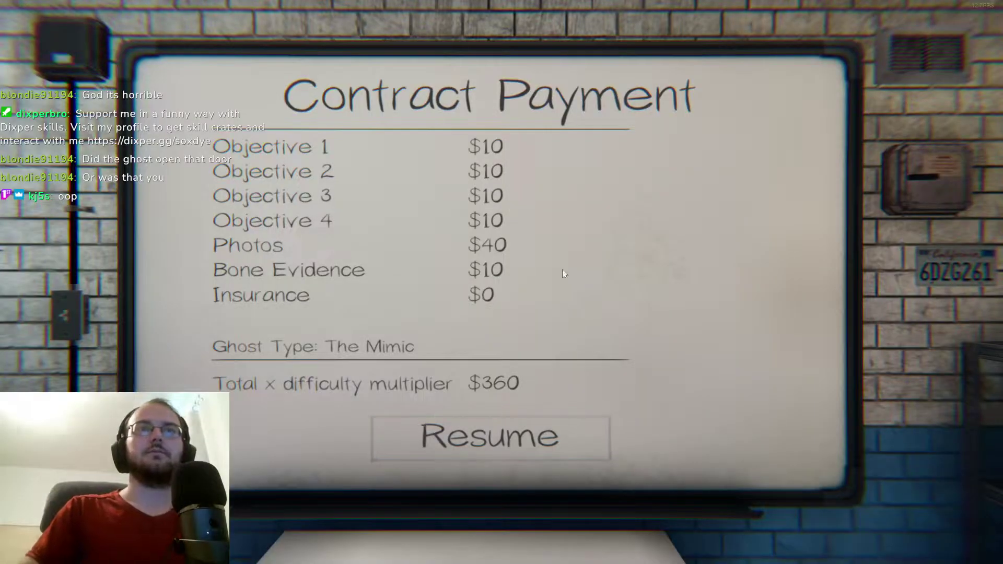
Dismiss the payment results, re-enter the house, open the garage and light the kitchen
click(521, 444)
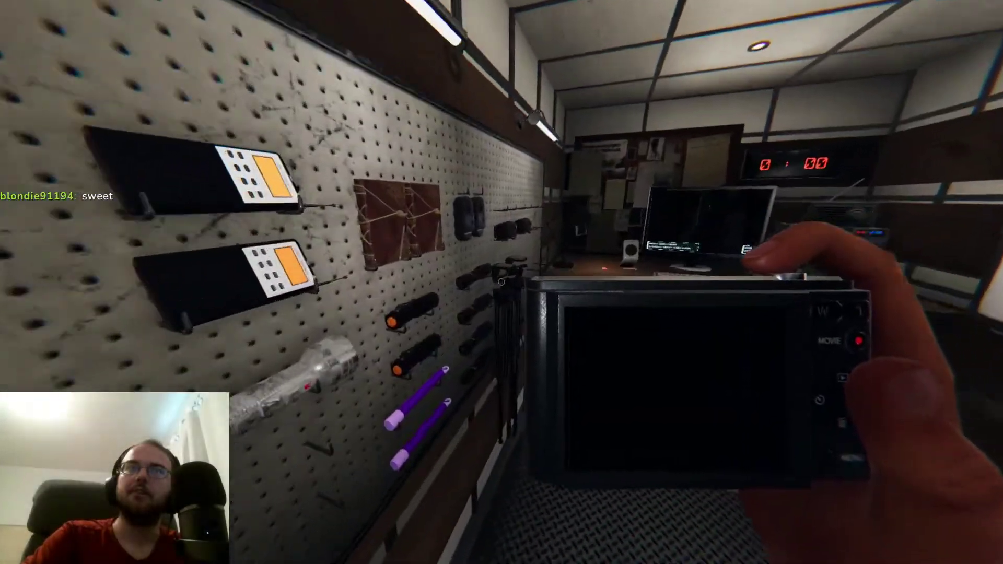
key(q)
key(q)
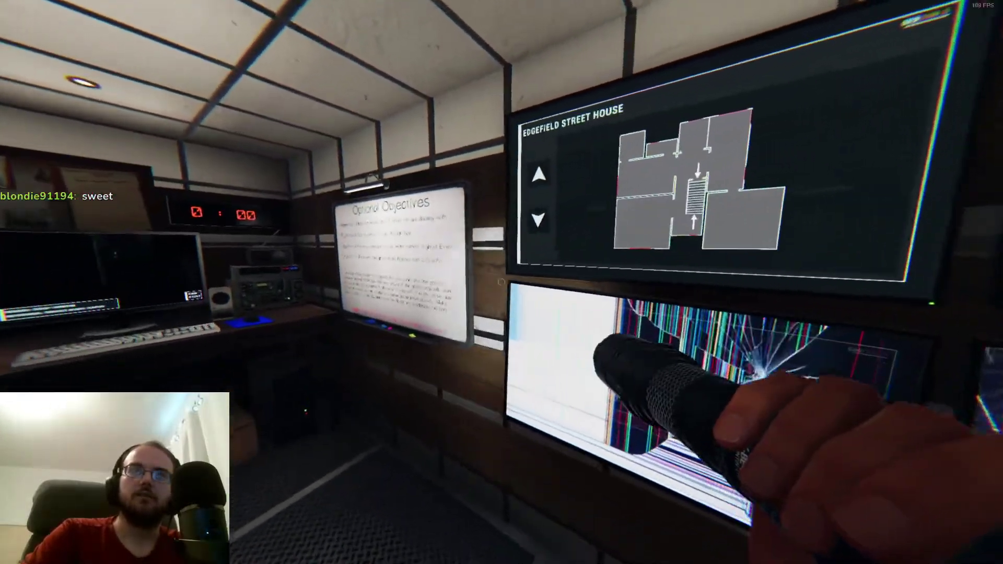
key(w)
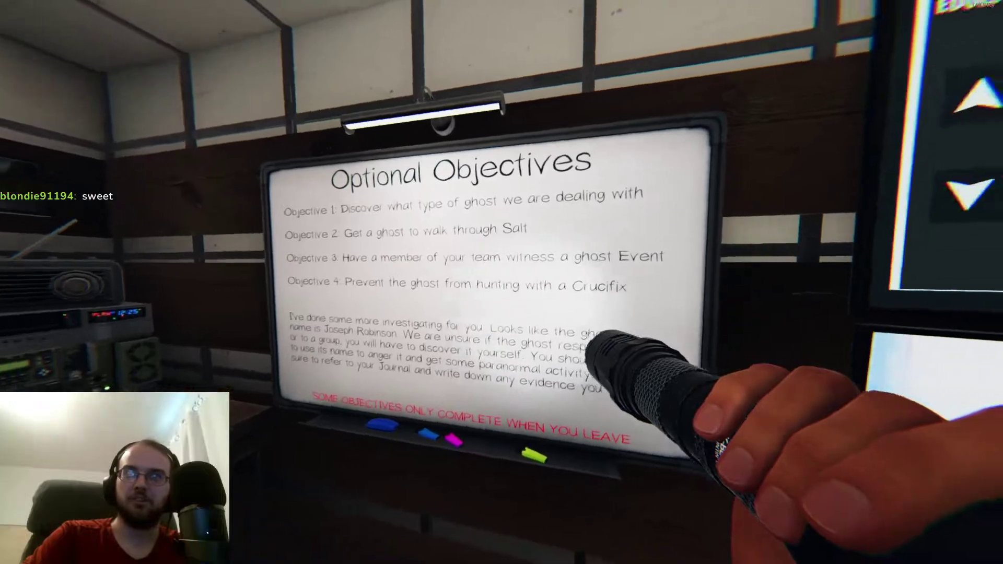
key(w)
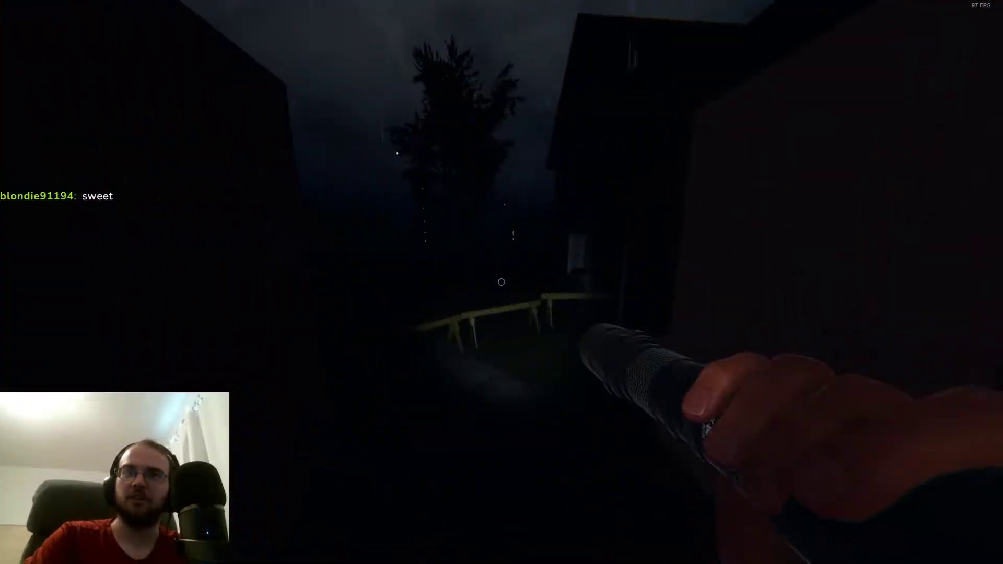
key(q)
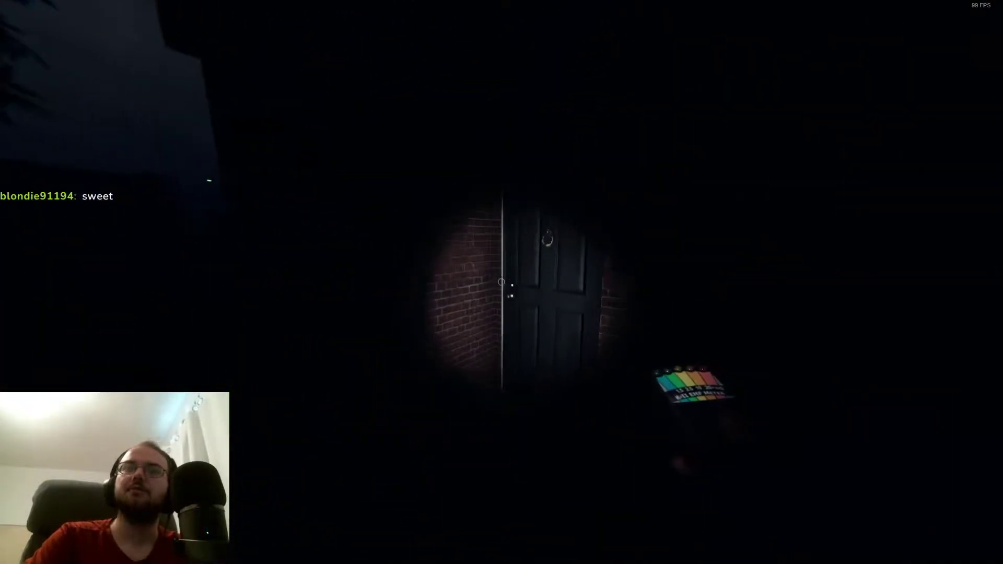
click(502, 282)
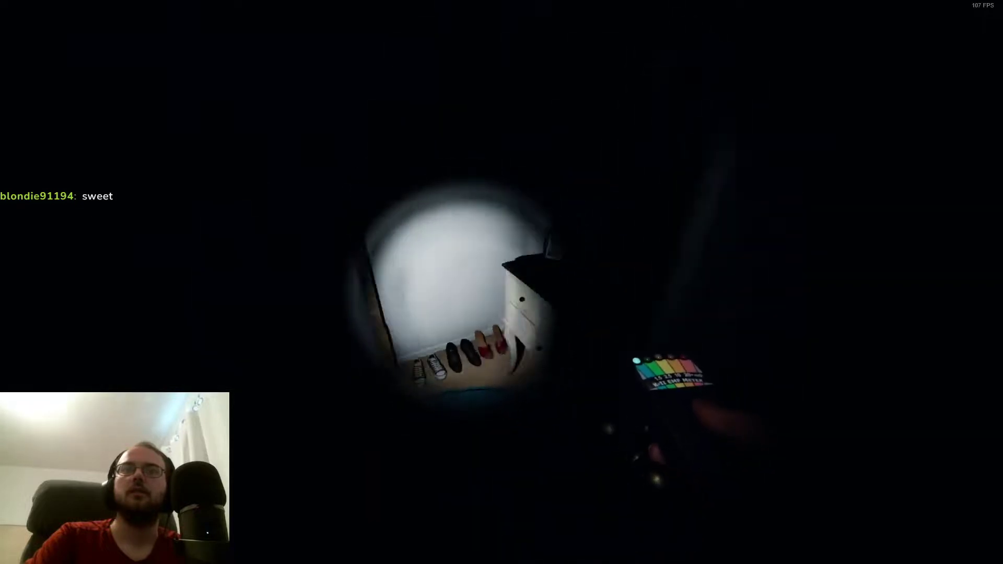
key(w)
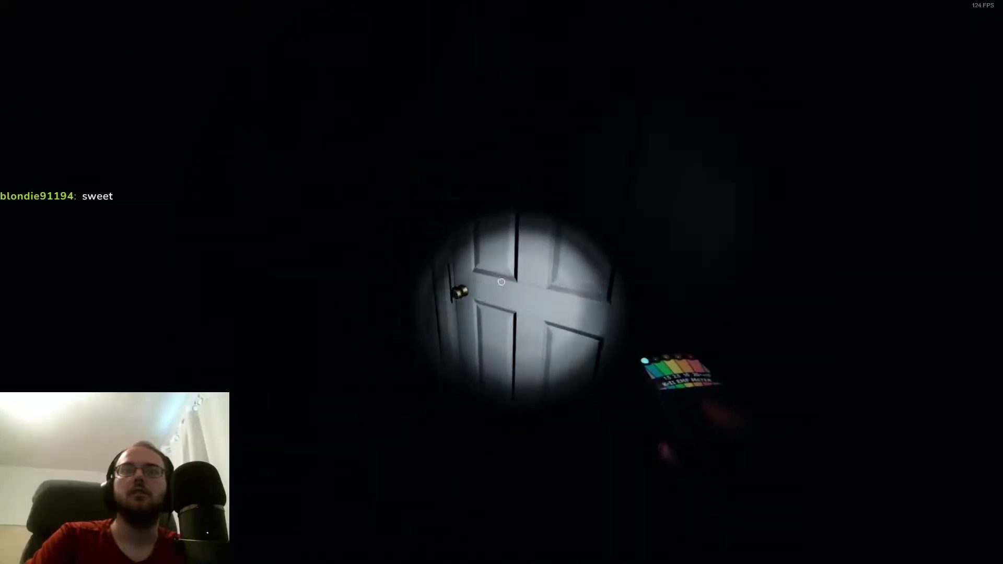
click(502, 281)
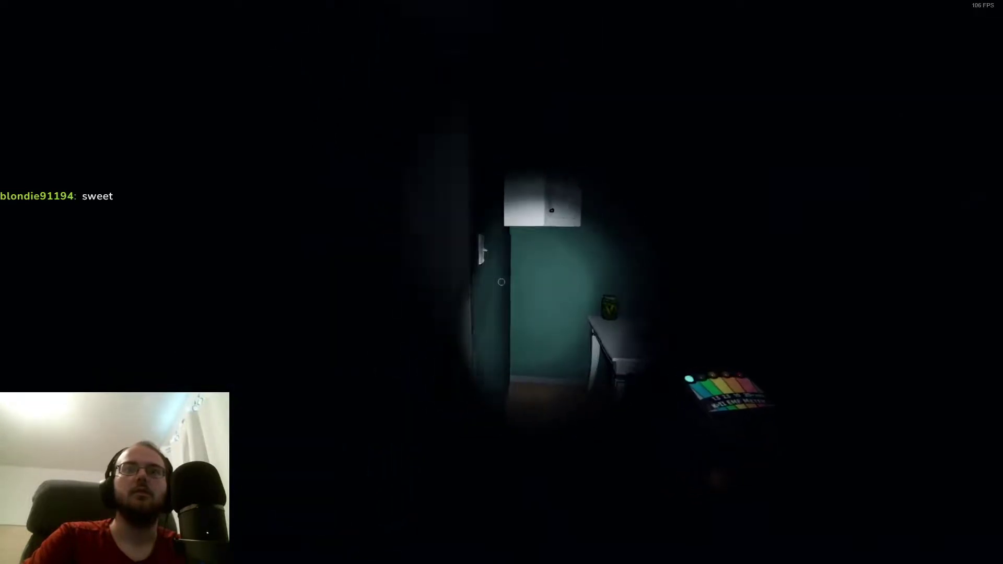
click(501, 283)
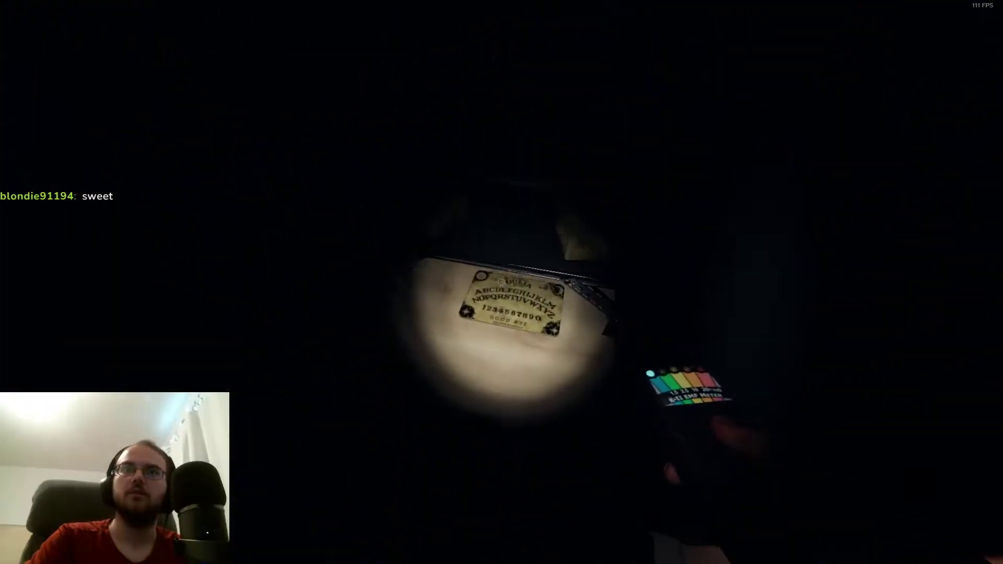
scroll(501, 282, down, 1)
scroll(501, 282, up, 1)
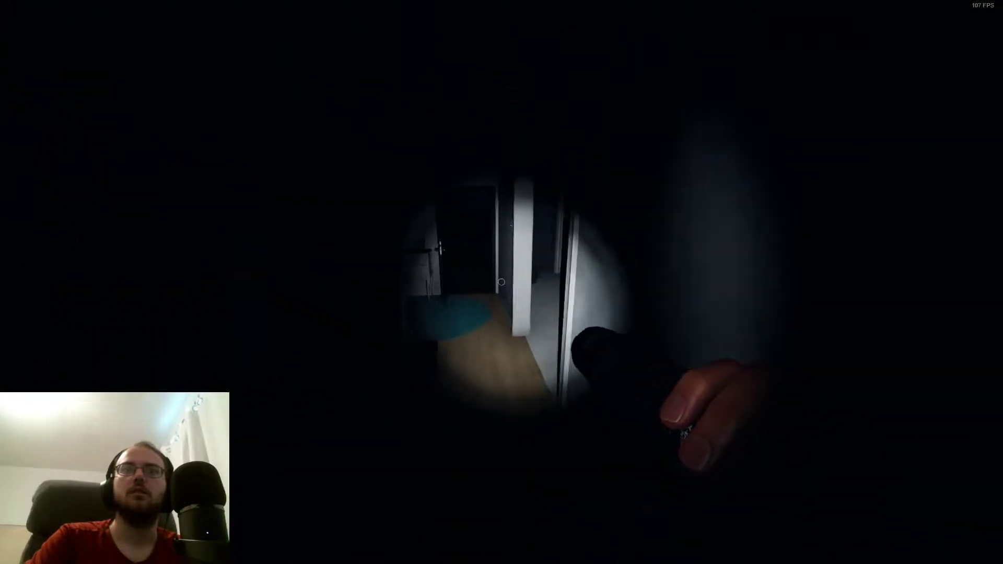
Photograph the closet in the blue bedroom and check the dark bedroom
key(w)
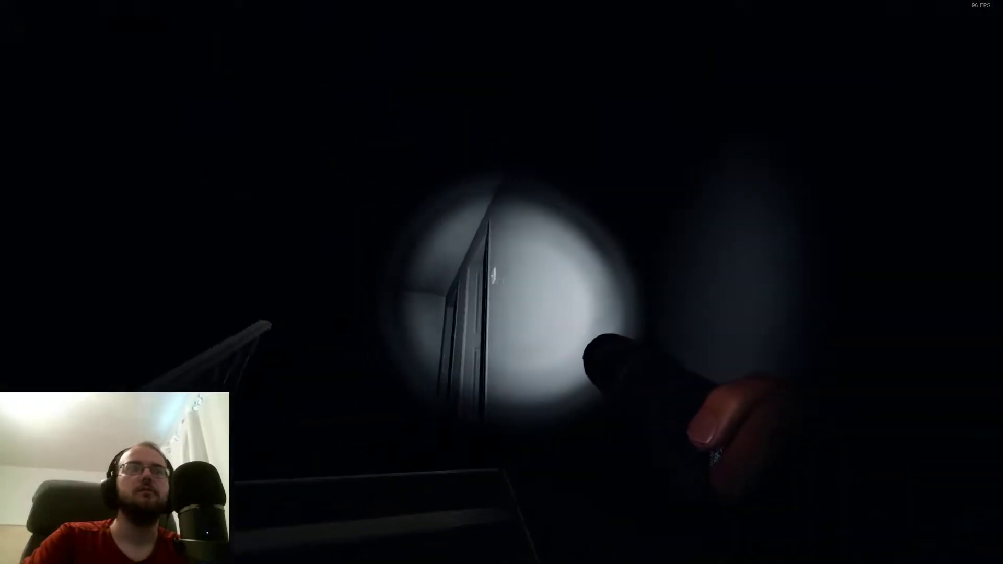
key(w)
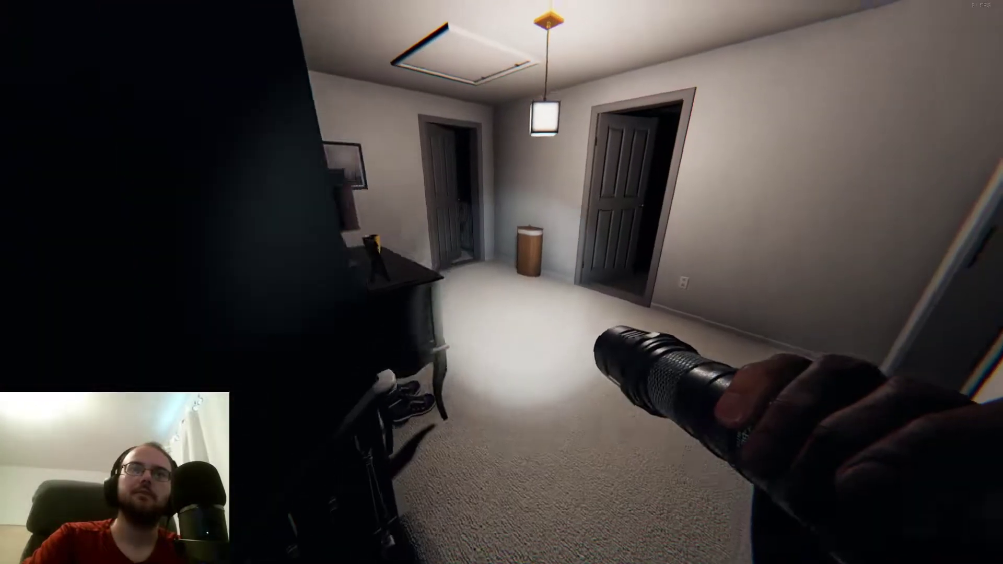
key(w)
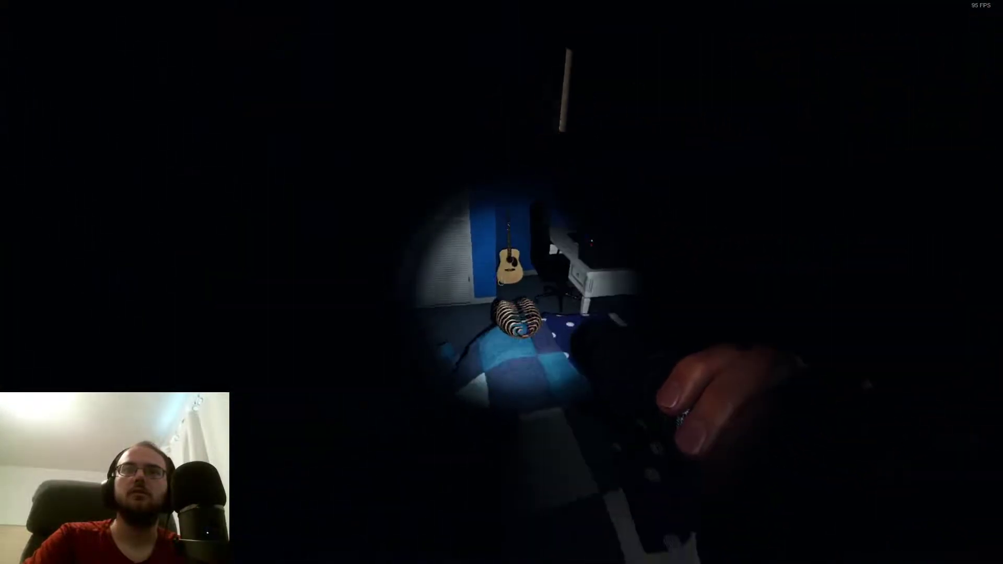
click(502, 282)
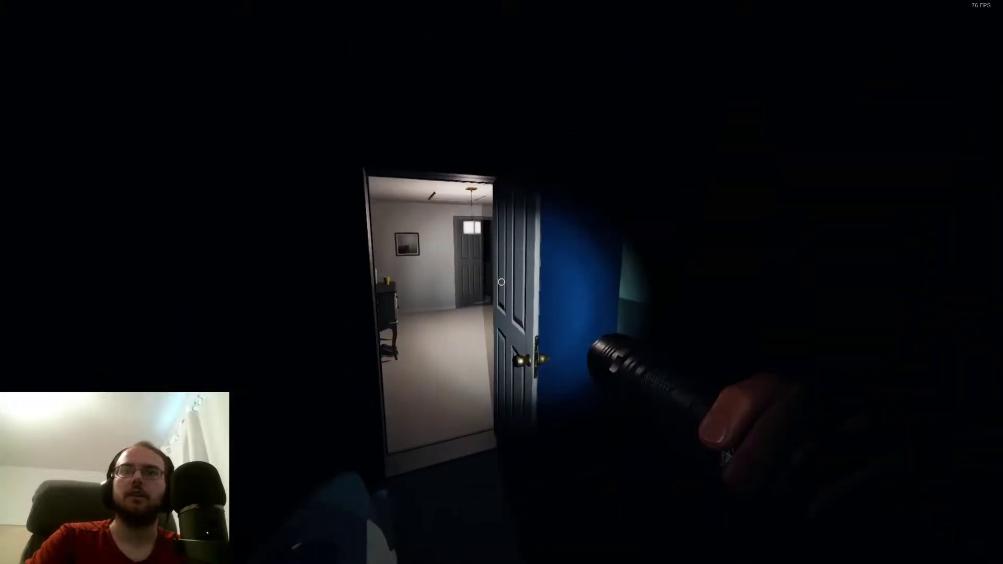
key(w)
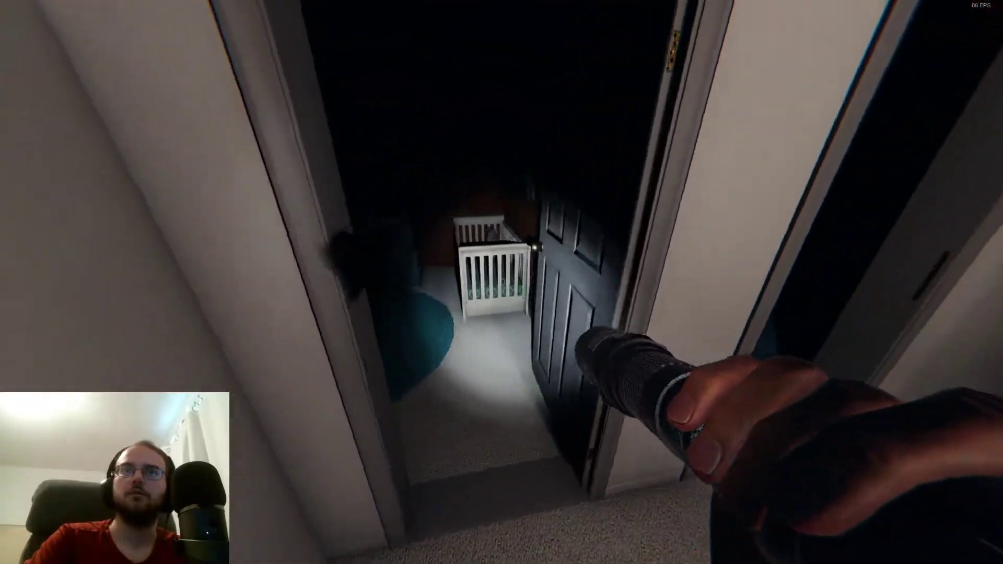
key(w)
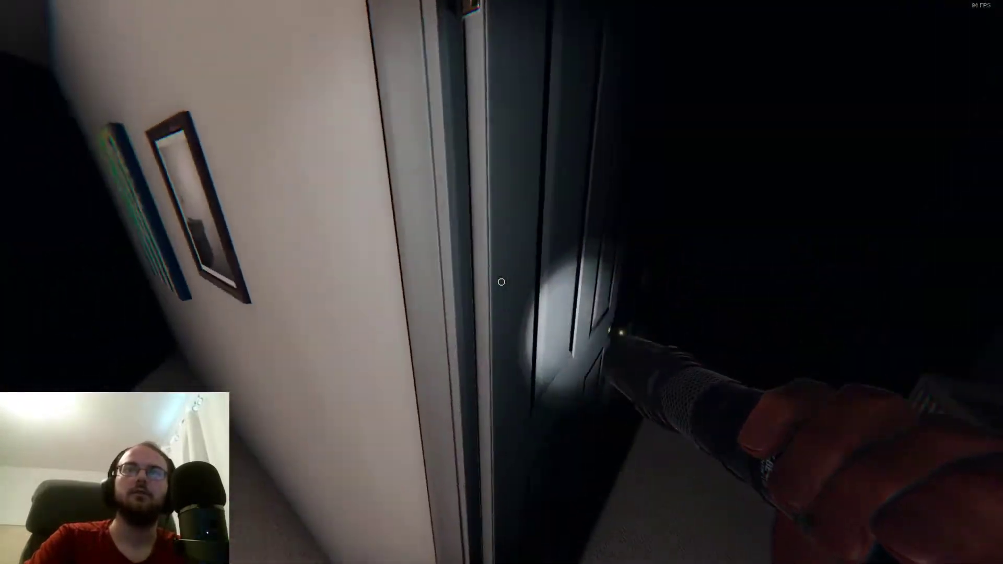
key(w)
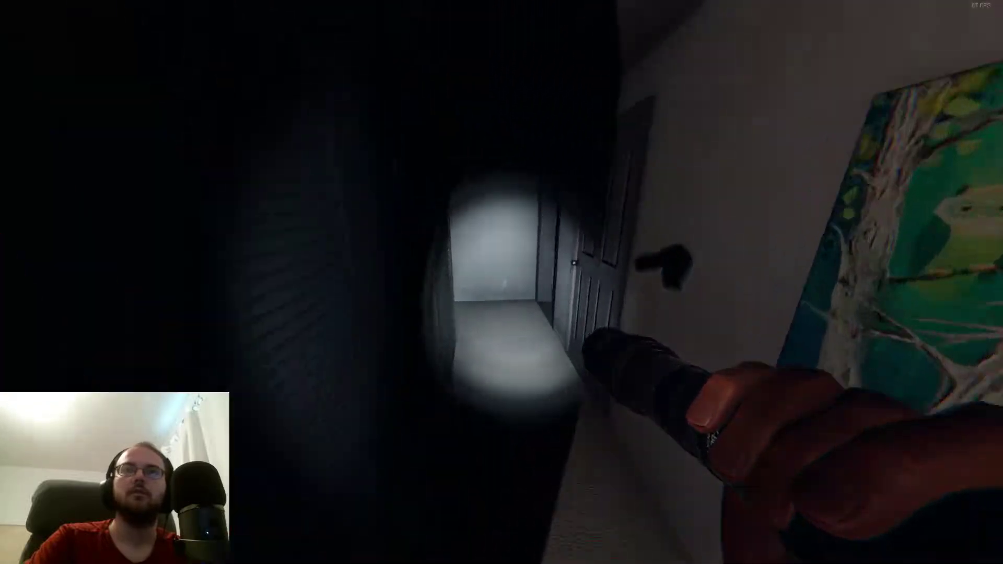
key(w)
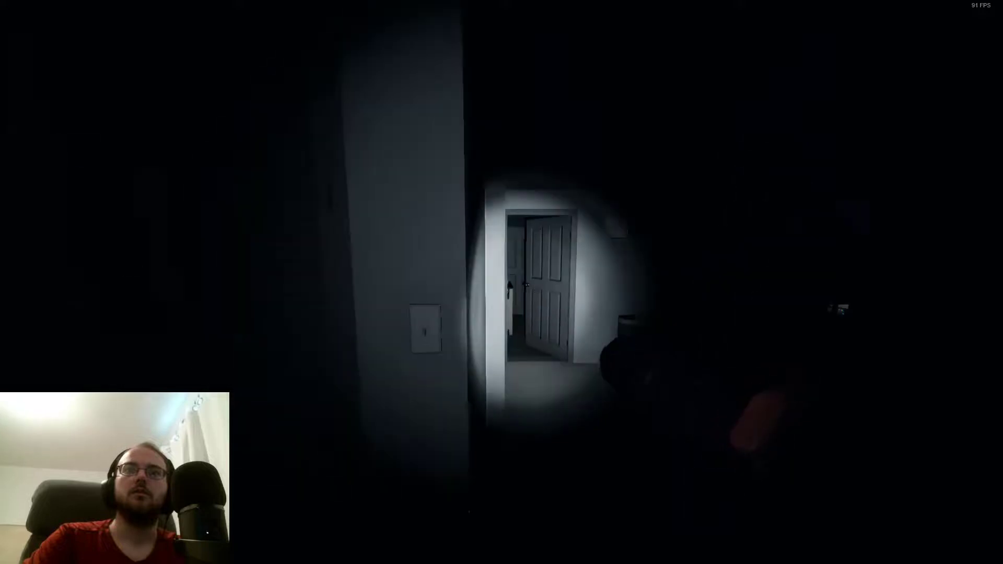
Search the upstairs hallway, bathroom and bedrooms with the EMF meter
key(w)
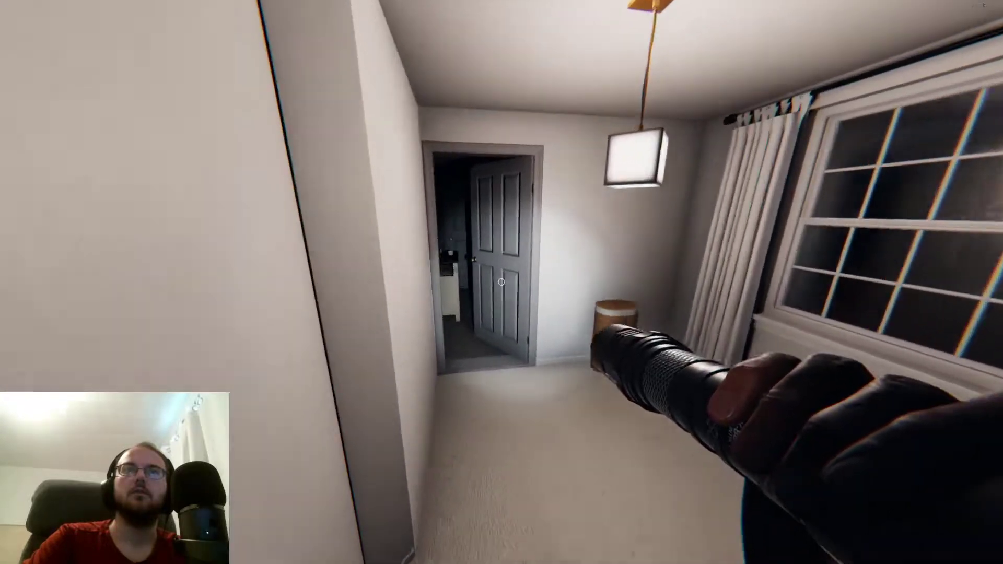
key(w)
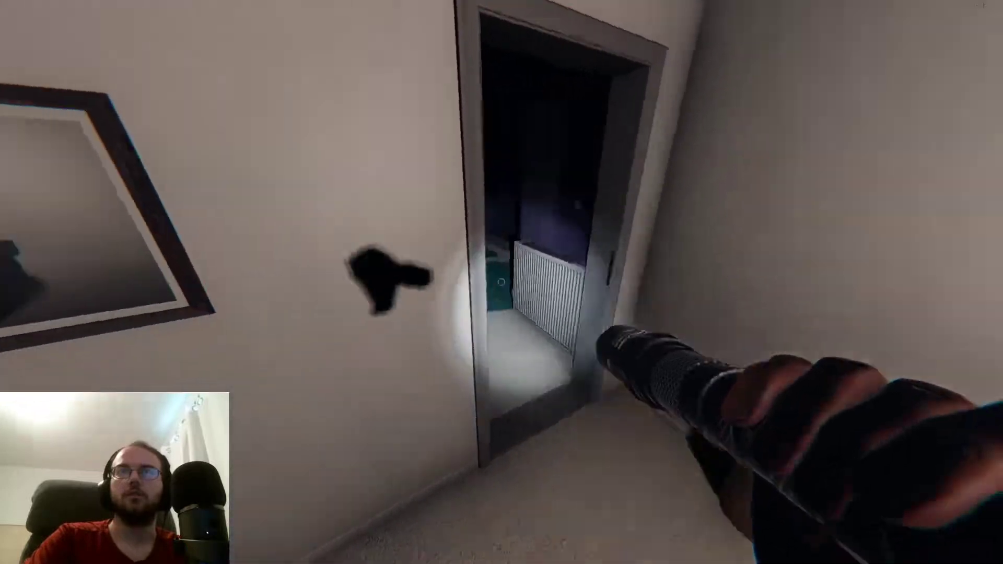
key(w)
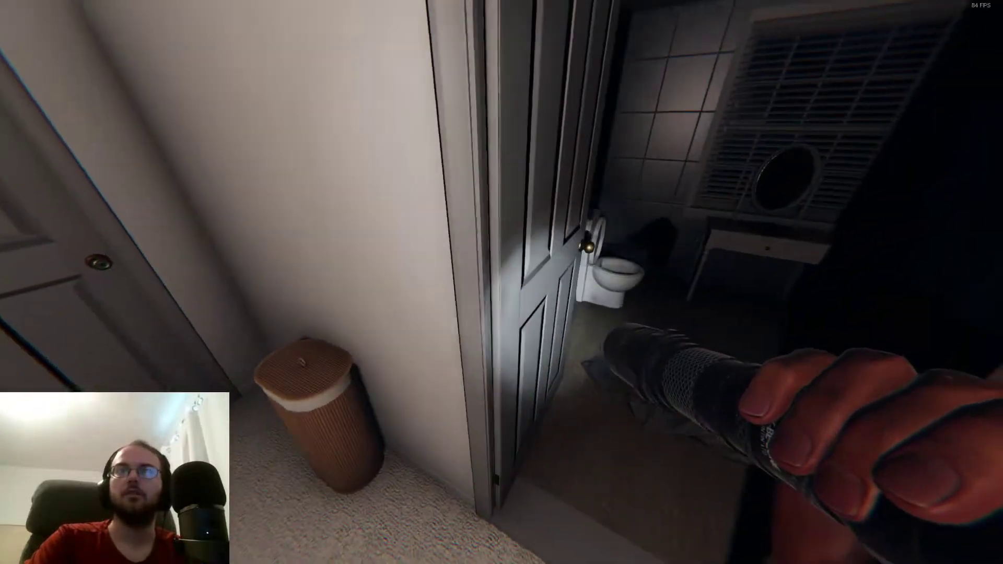
key(w)
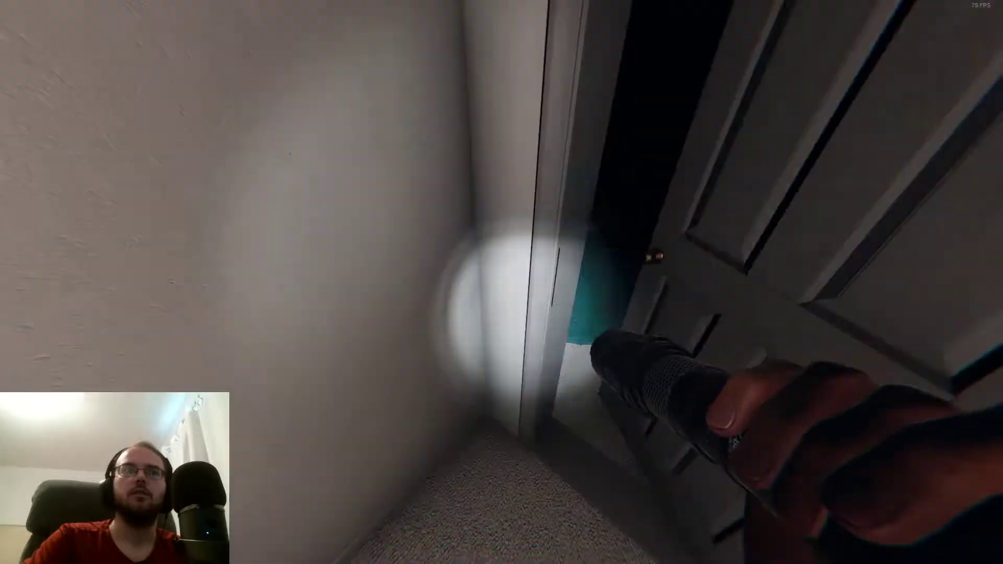
key(w)
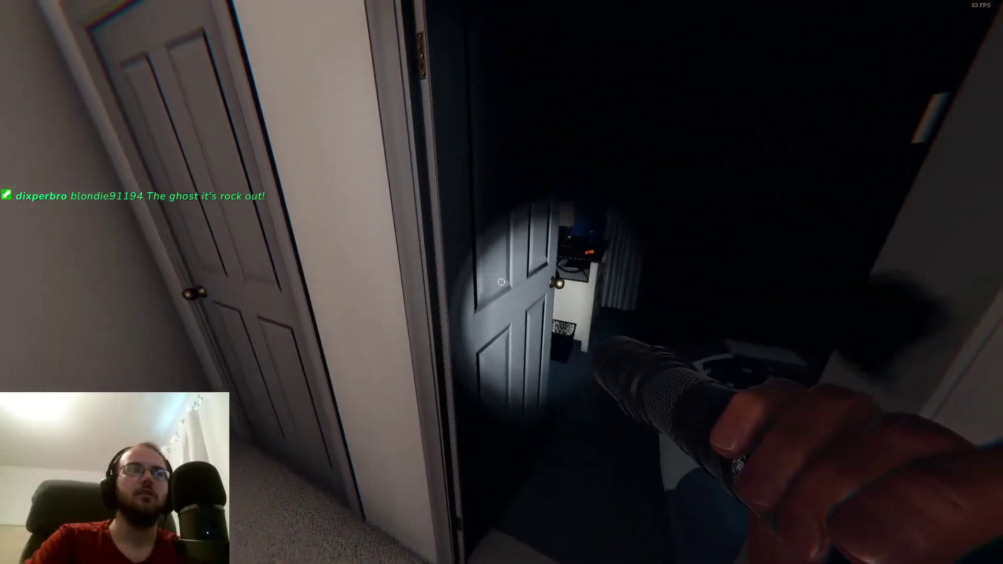
key(w)
key(q)
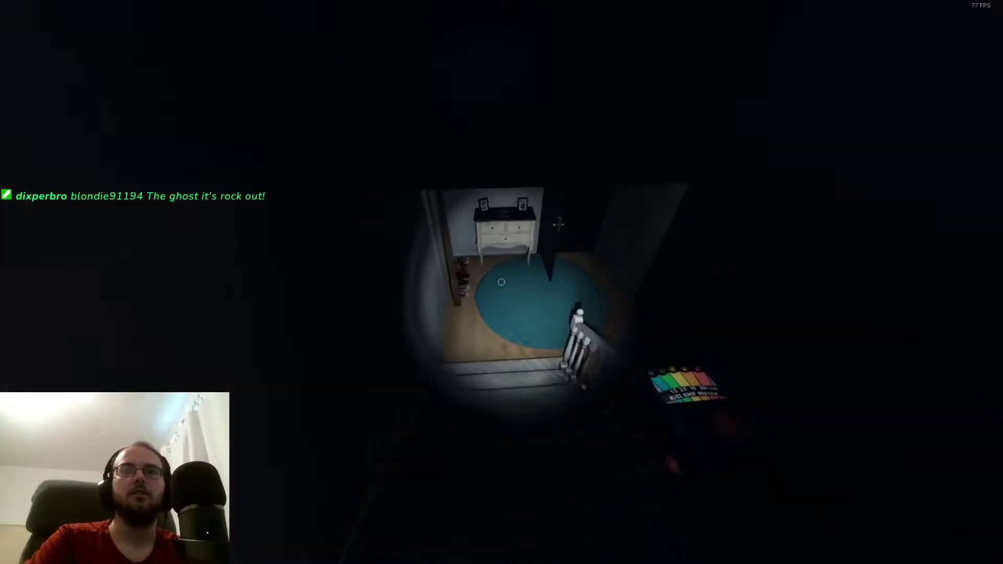
key(w)
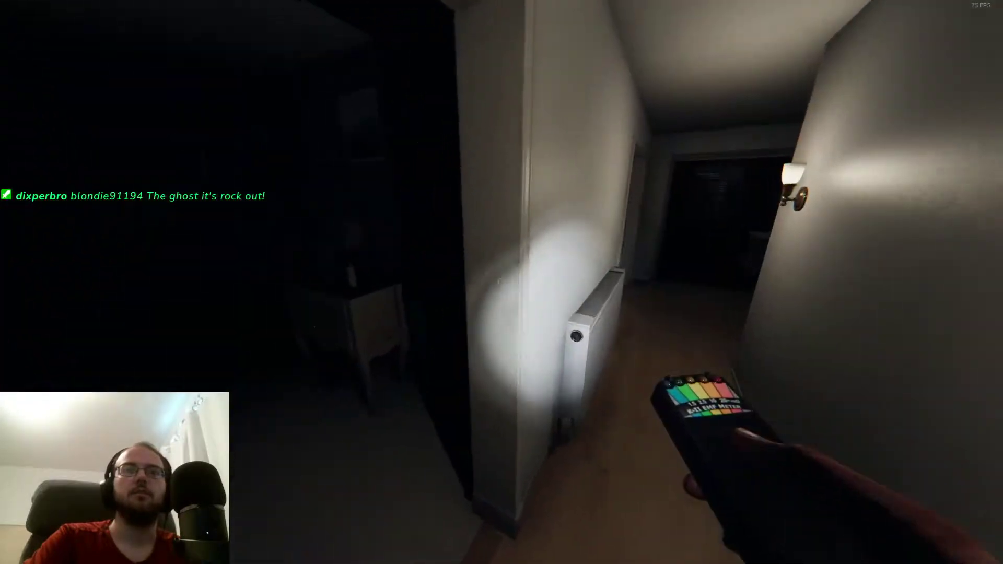
key(w)
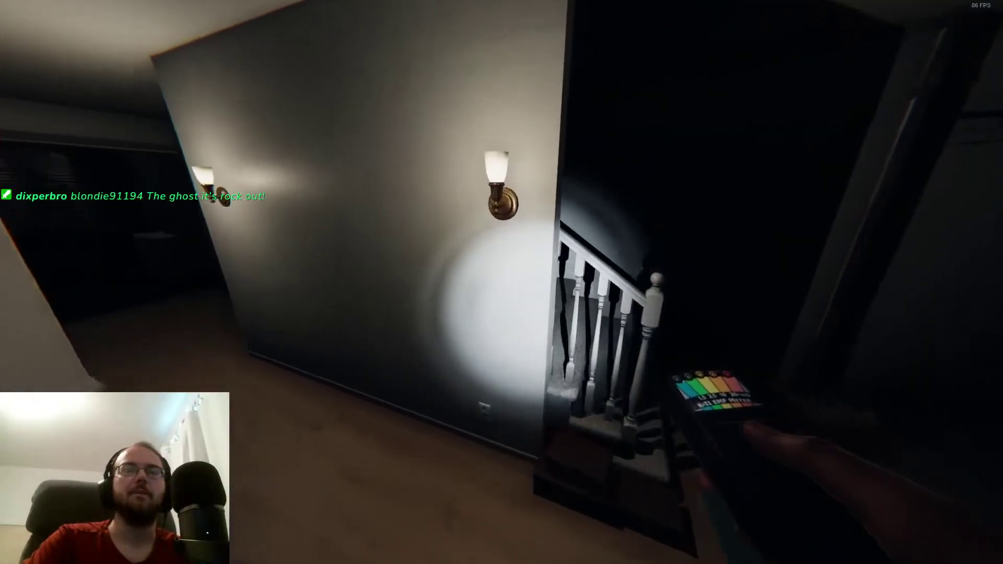
key(w)
key(q)
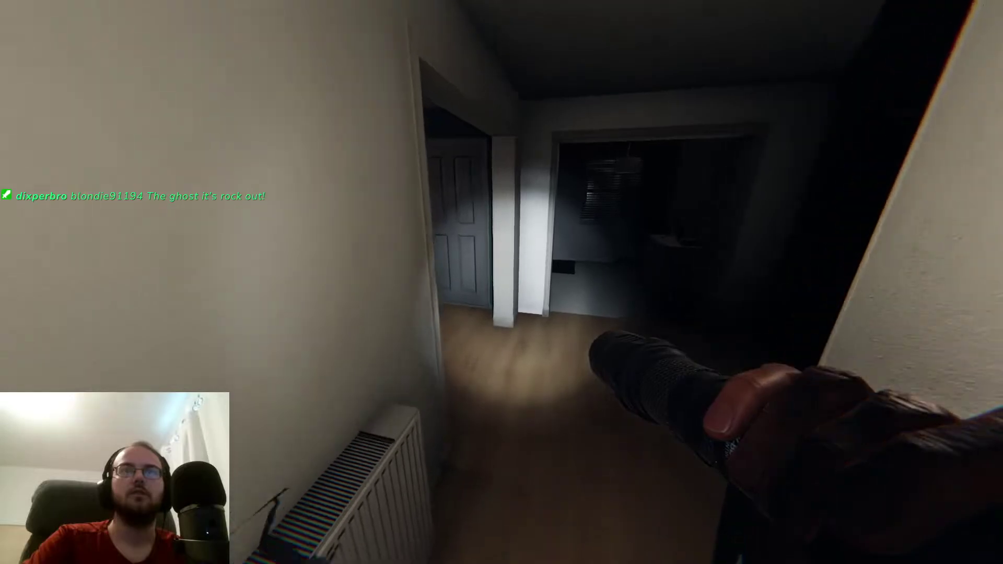
key(q)
key(q)
Check the Ouija board with the EMF meter and take a photo in the piano room
key(w)
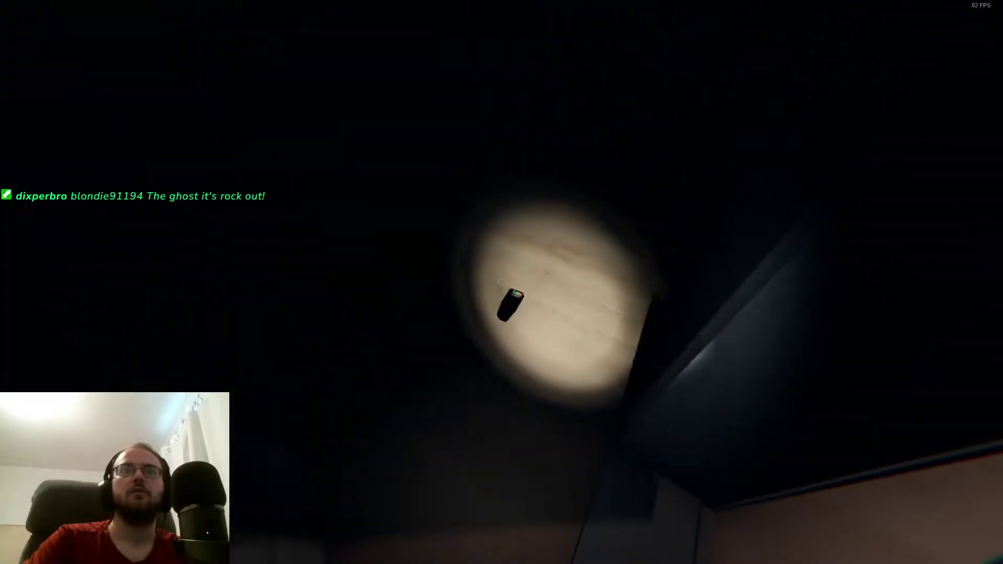
key(w)
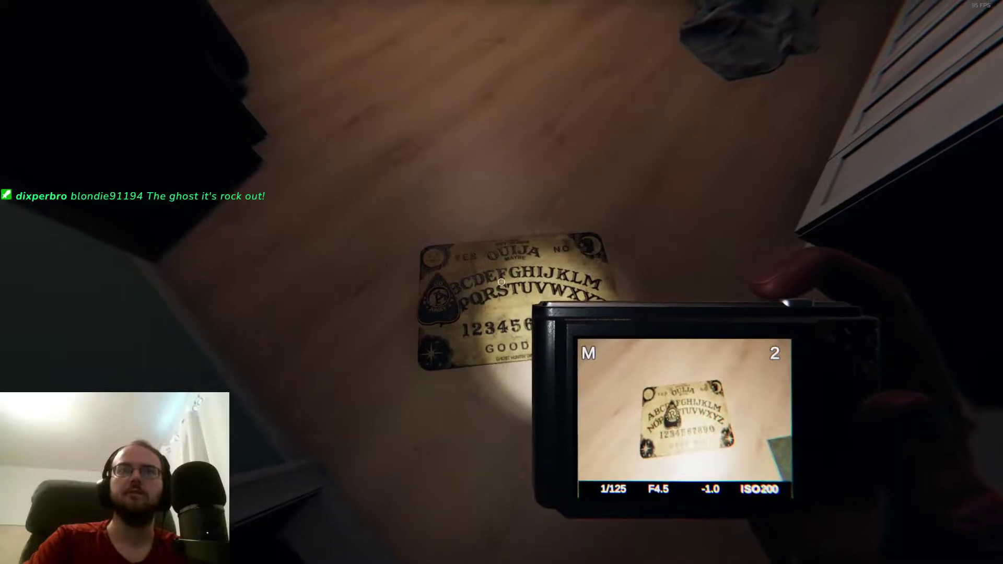
key(q)
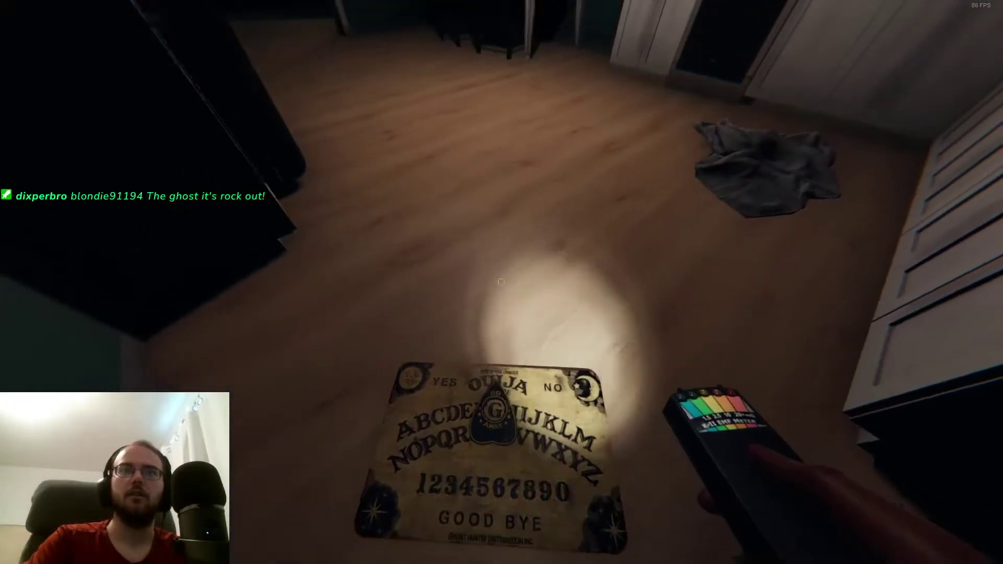
key(w)
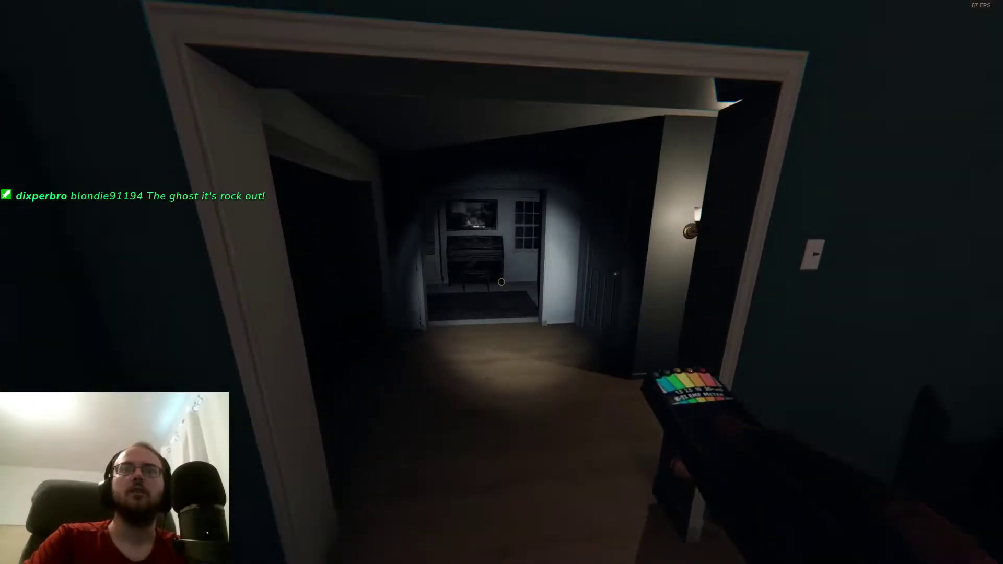
key(w)
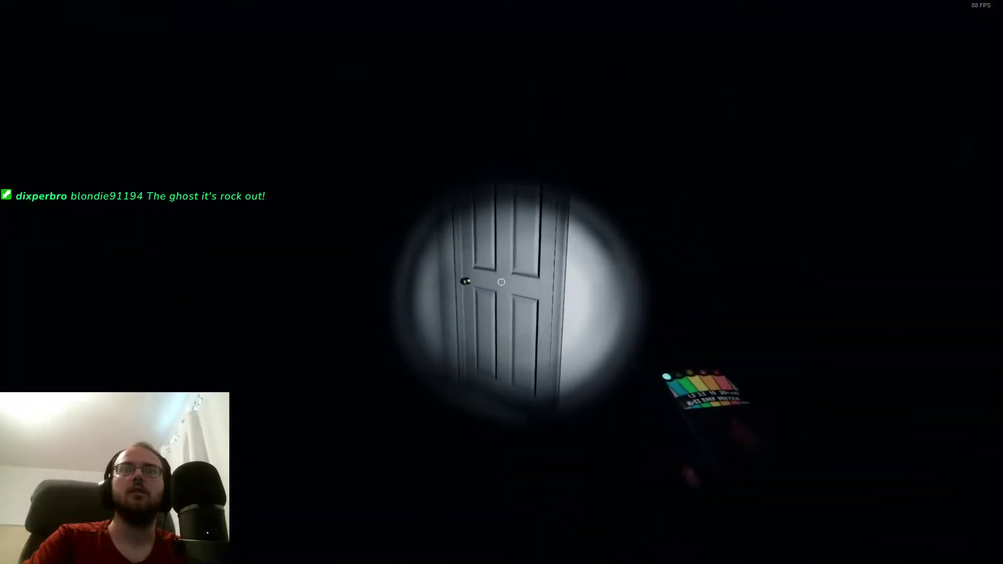
click(502, 281)
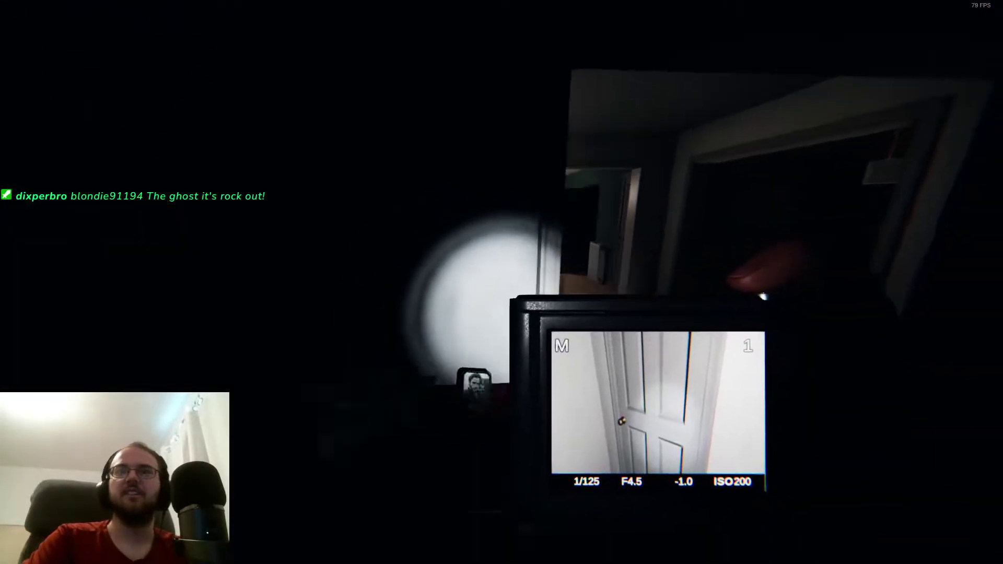
key(q)
key(w)
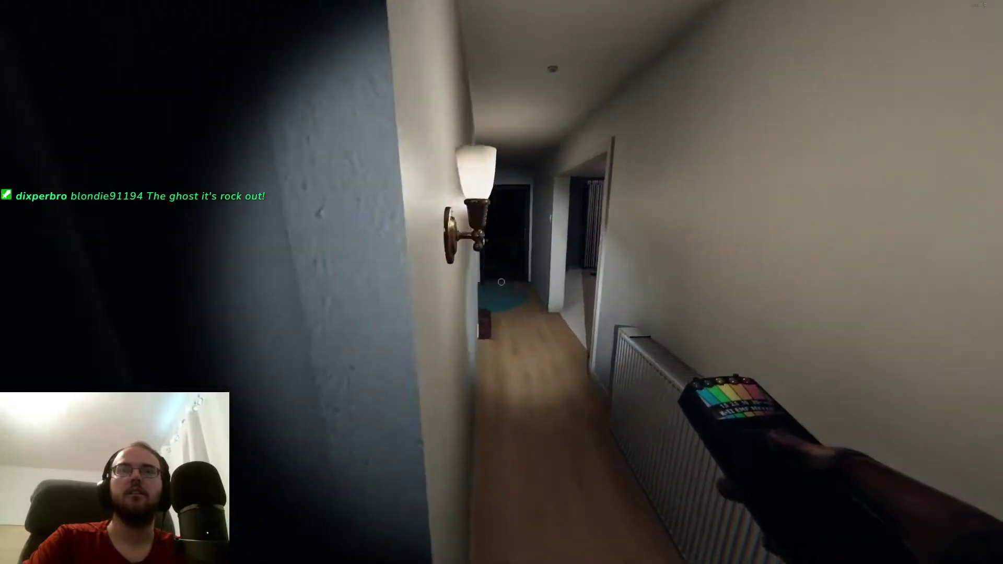
key(w)
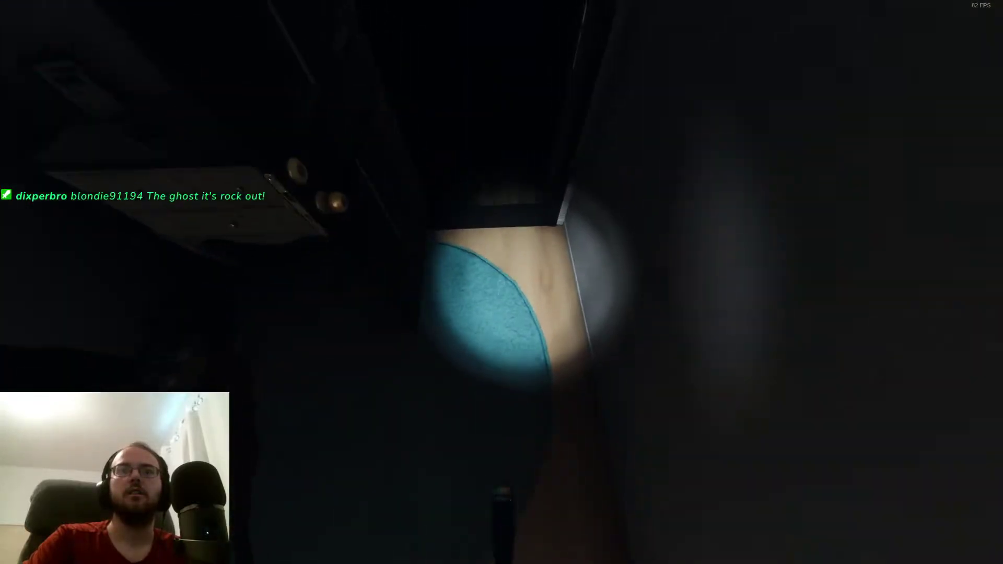
View the journal's Photos page, then take a pill bottle and video camera in the van
key(j)
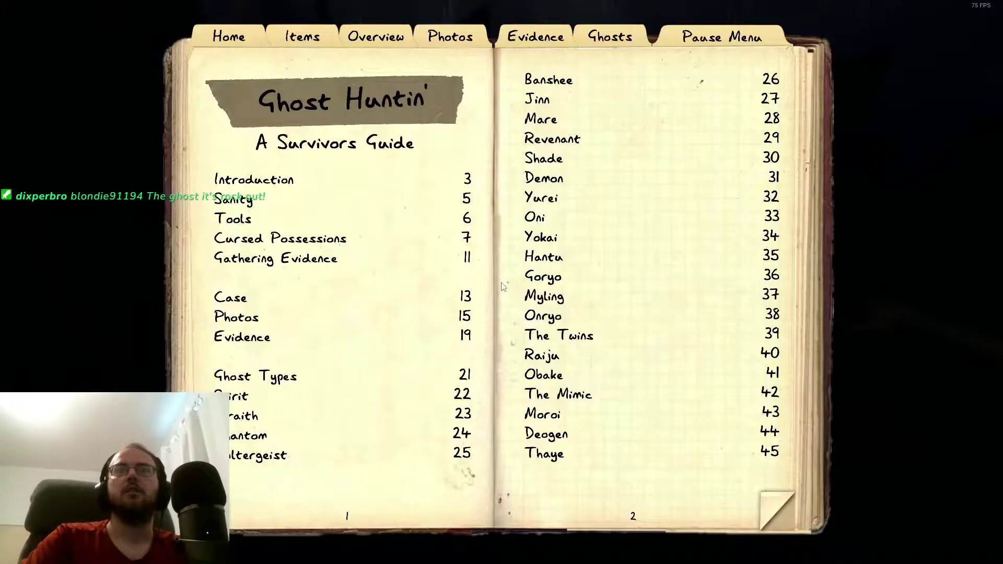
click(439, 39)
key(j)
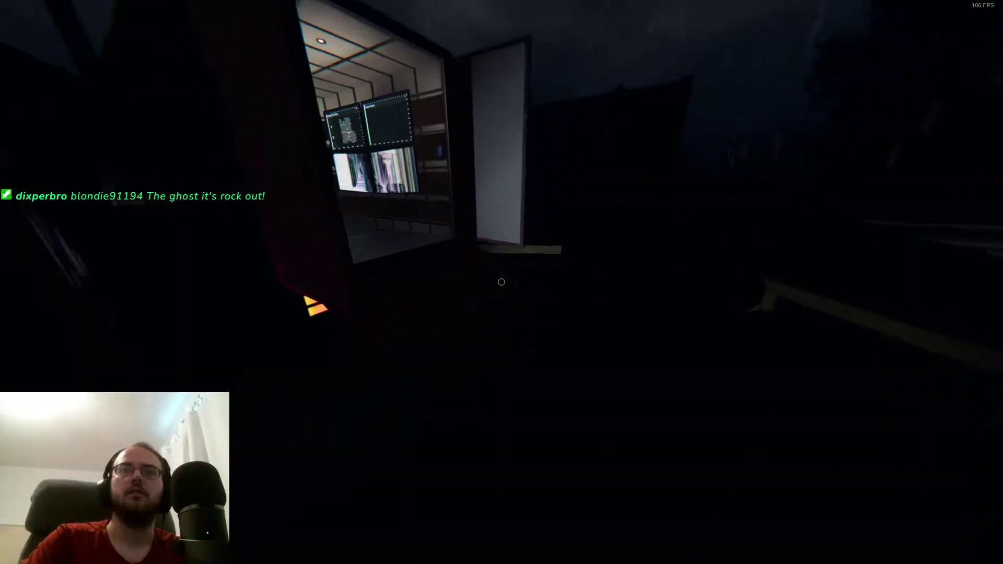
key(w)
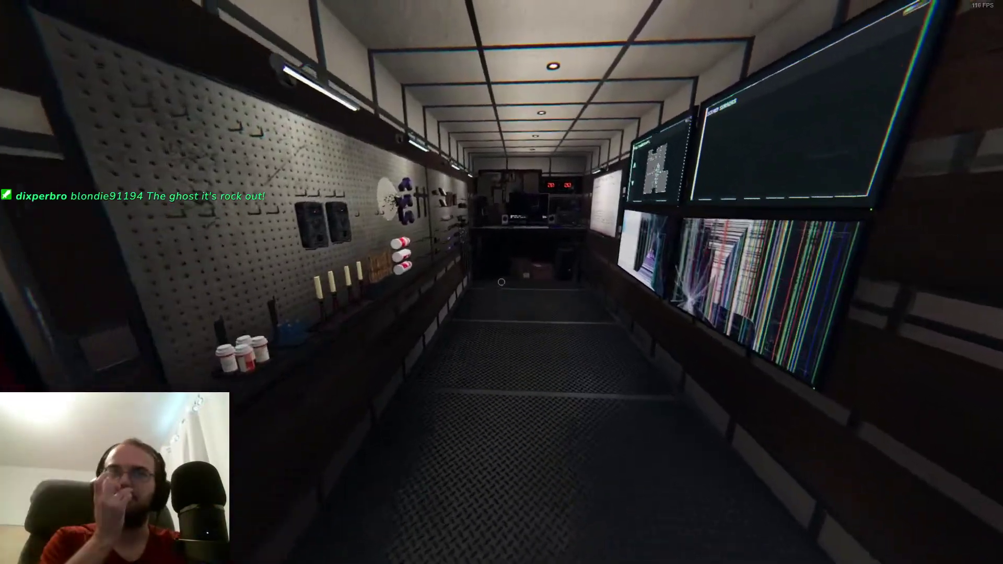
key(e)
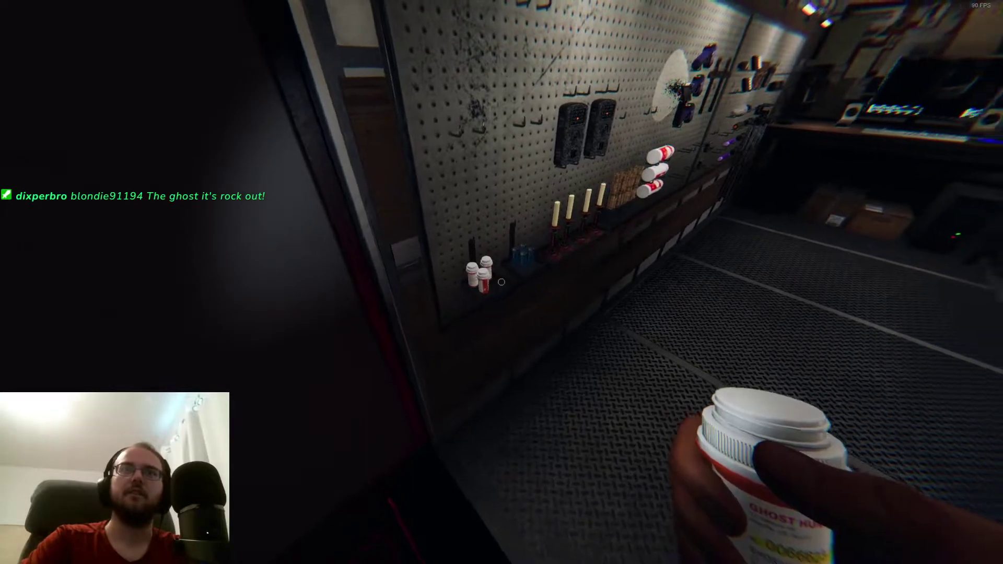
click(502, 281)
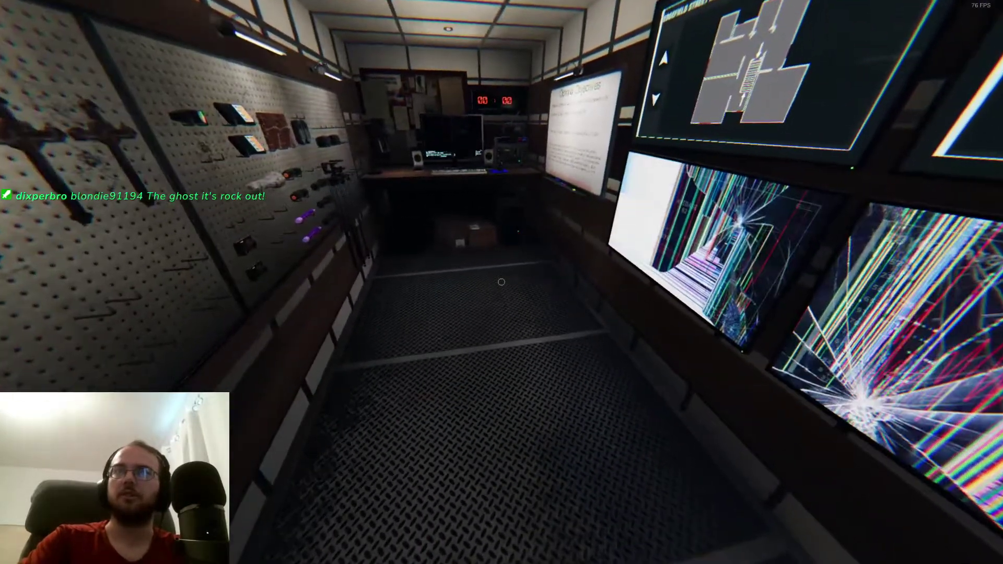
key(j)
key(j)
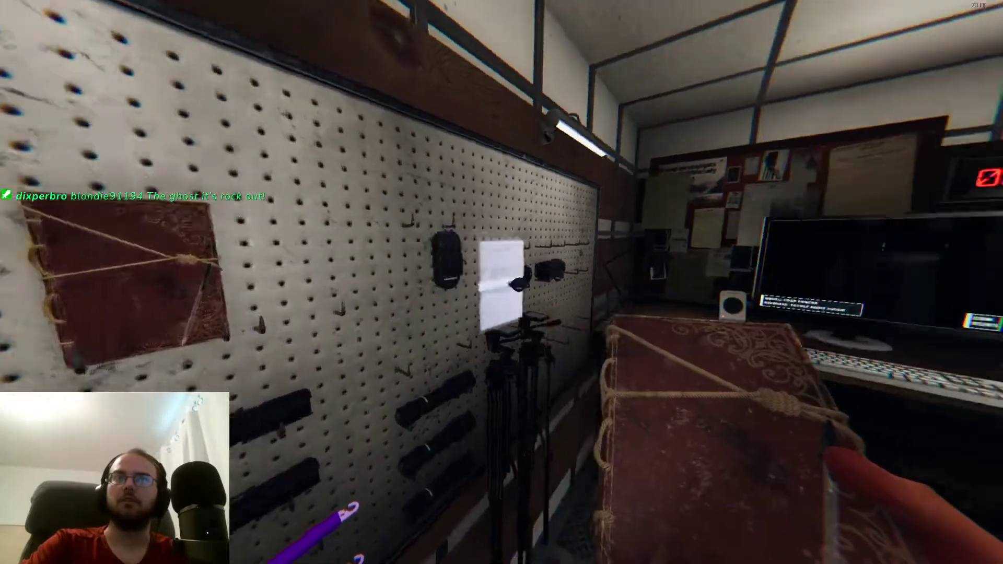
key(e)
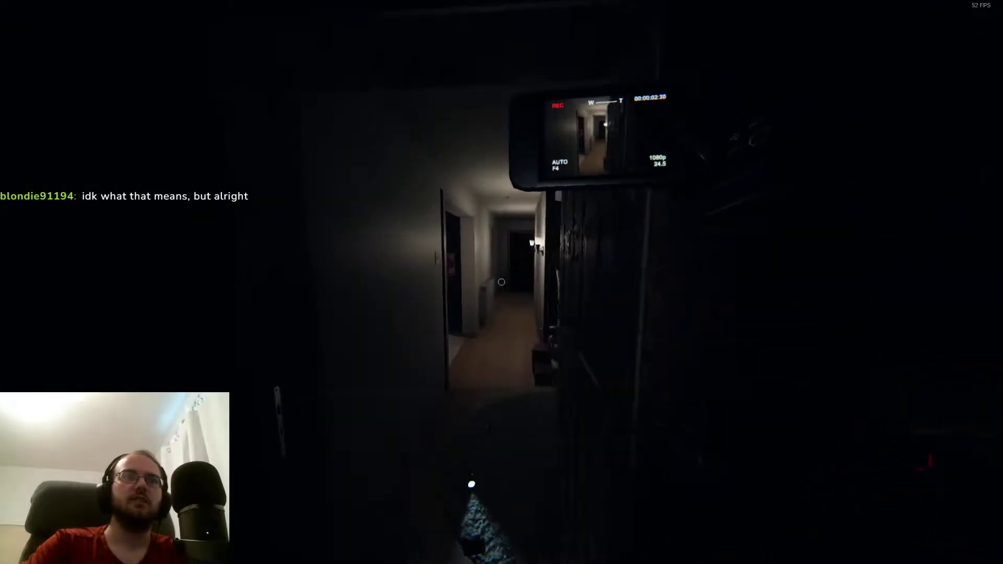
Aim the camcorder at the white door, enter the garage and check the Evidence page
key(w)
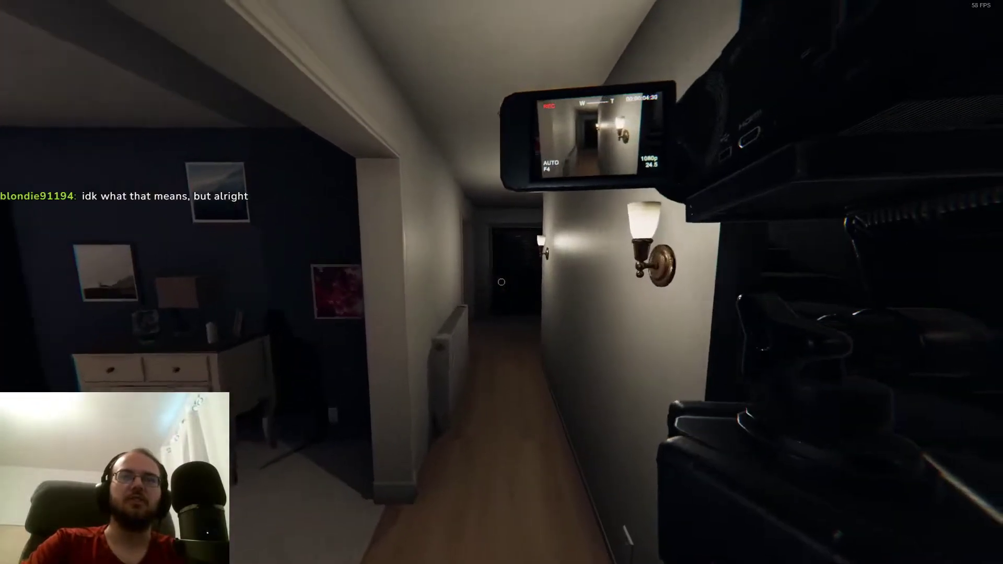
key(w)
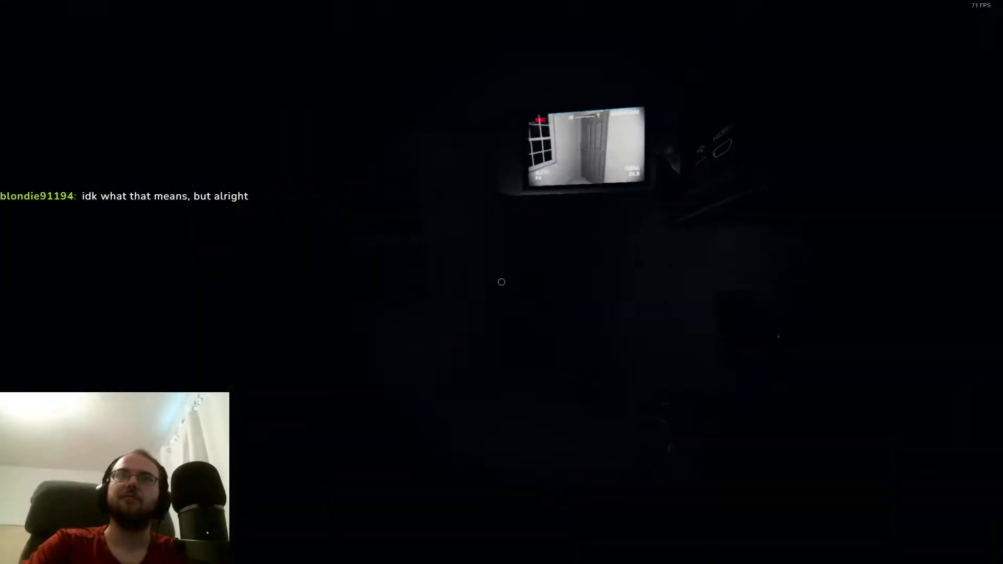
key(w)
key(s)
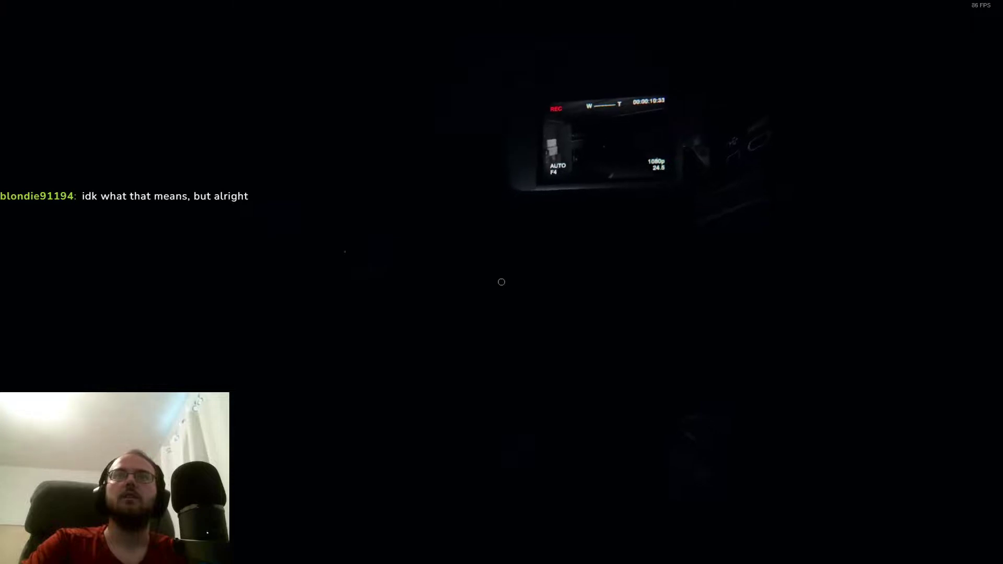
key(w)
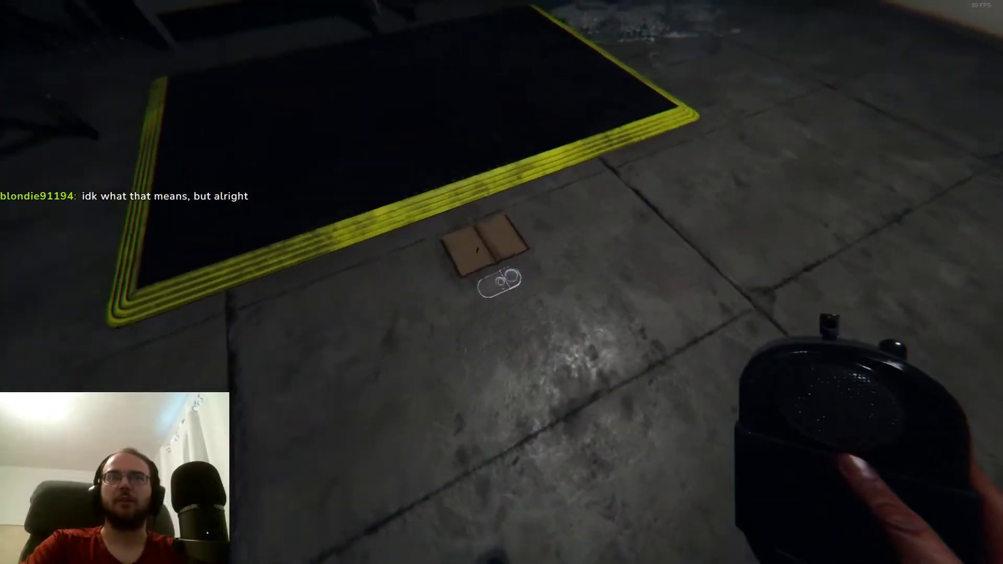
key(j)
click(558, 39)
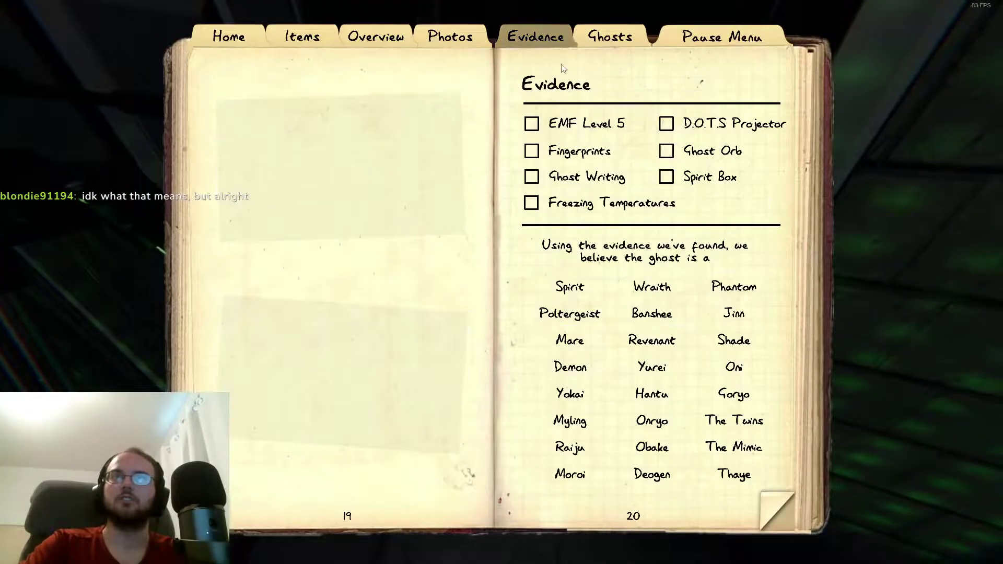
key(j)
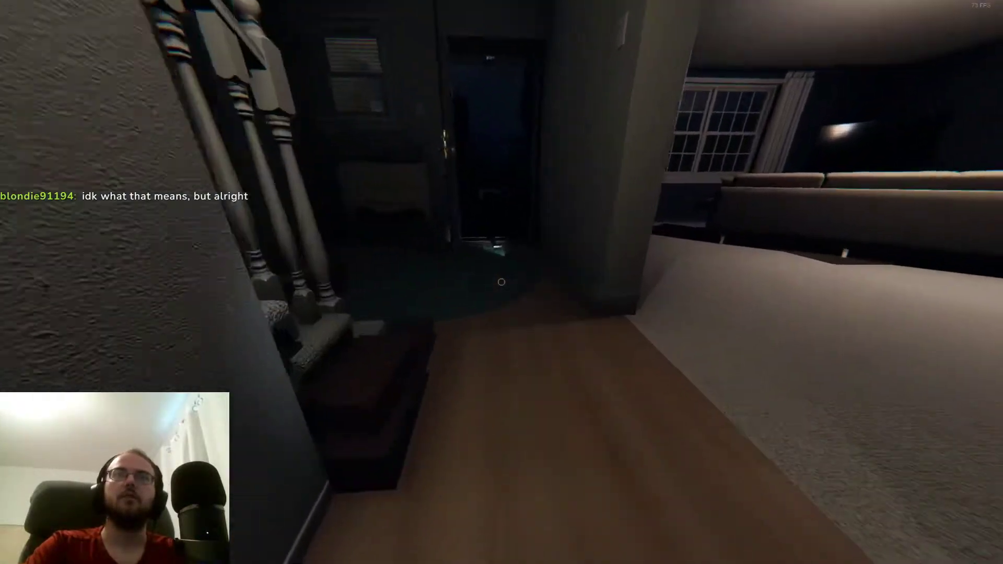
Photograph the lockers and check the journal's Interaction photo
key(q)
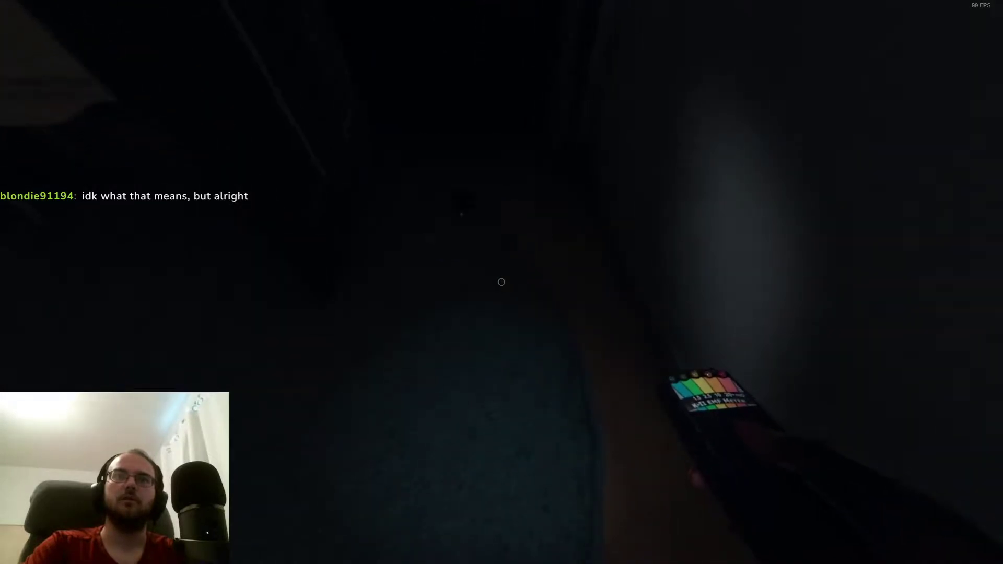
key(q)
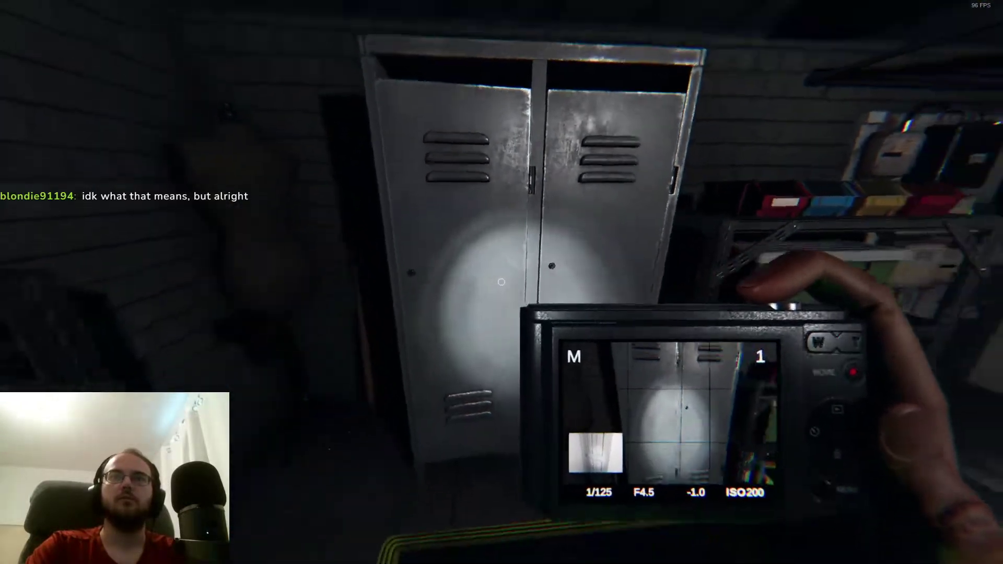
right_click(502, 282)
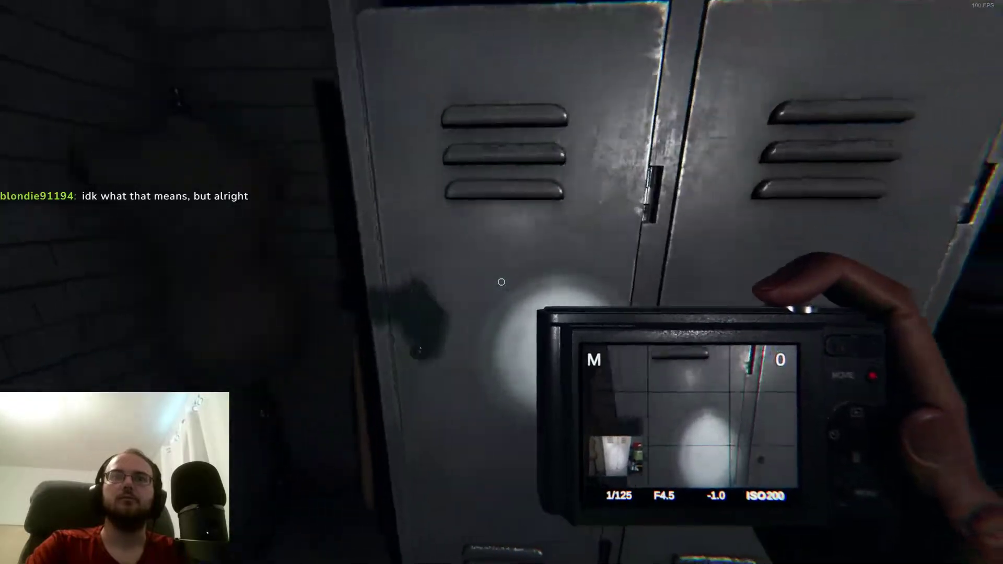
key(q)
key(j)
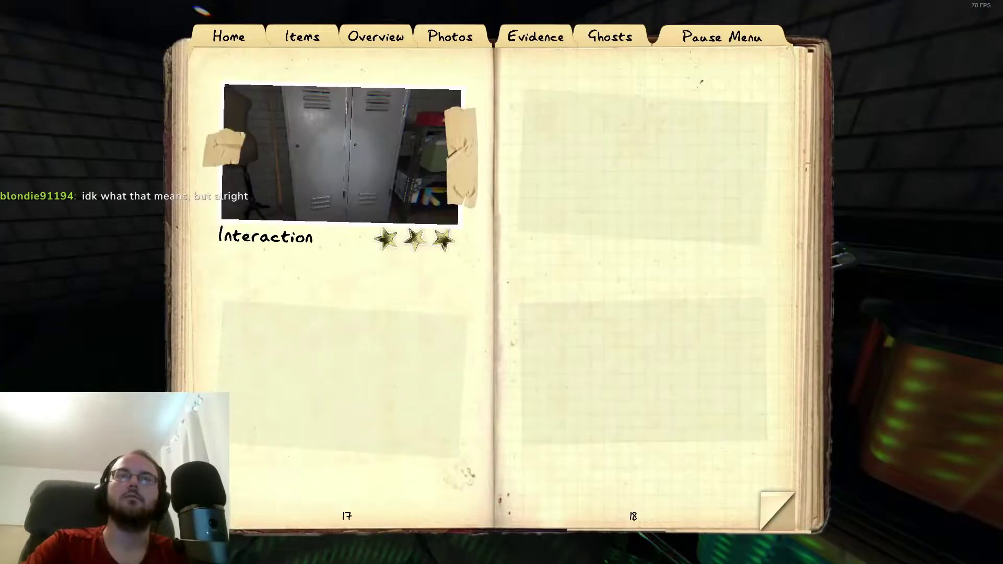
key(j)
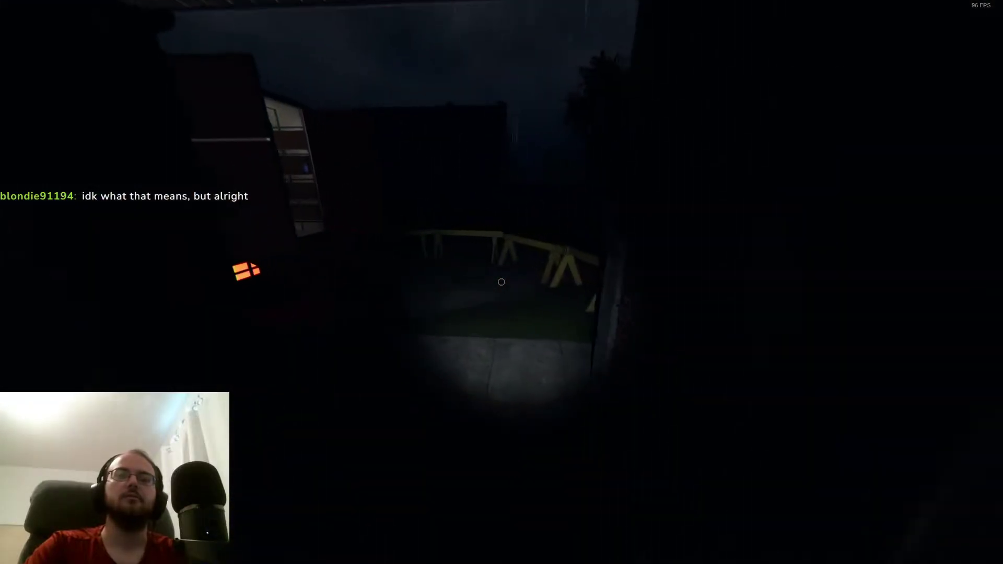
key(j)
key(j)
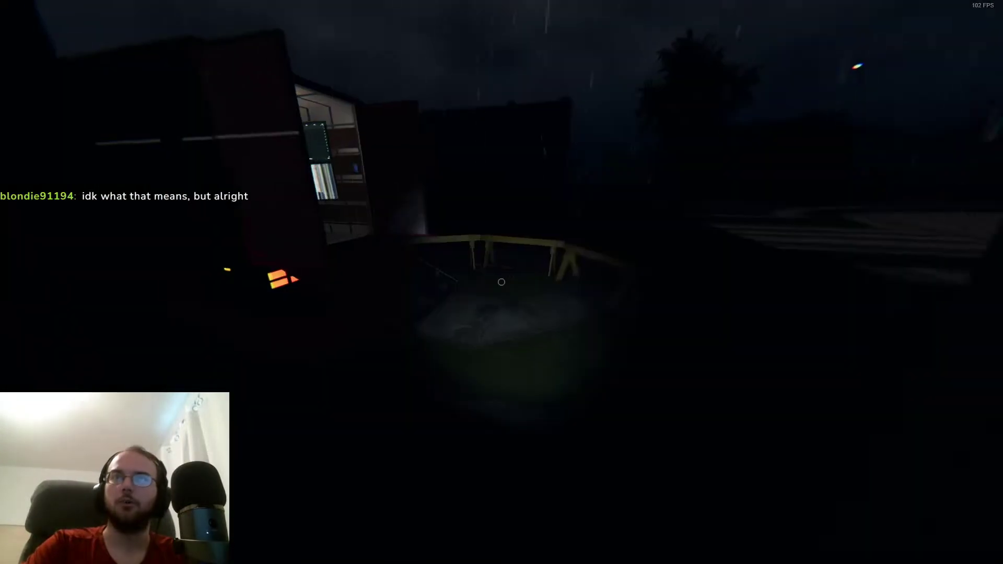
key(j)
key(j)
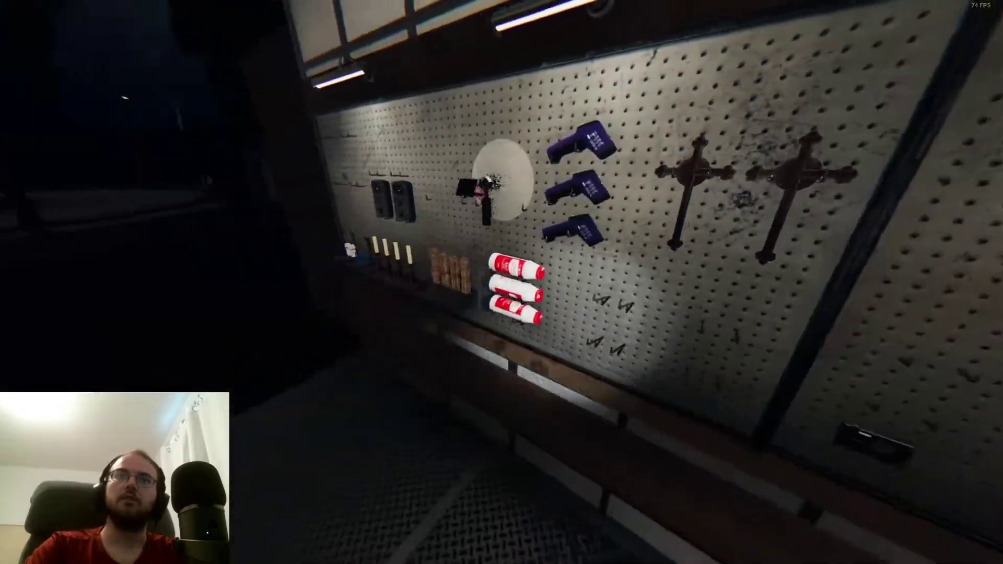
Take equipment from the van and photograph the door near the DOTS projector
key(e)
key(e)
key(e)
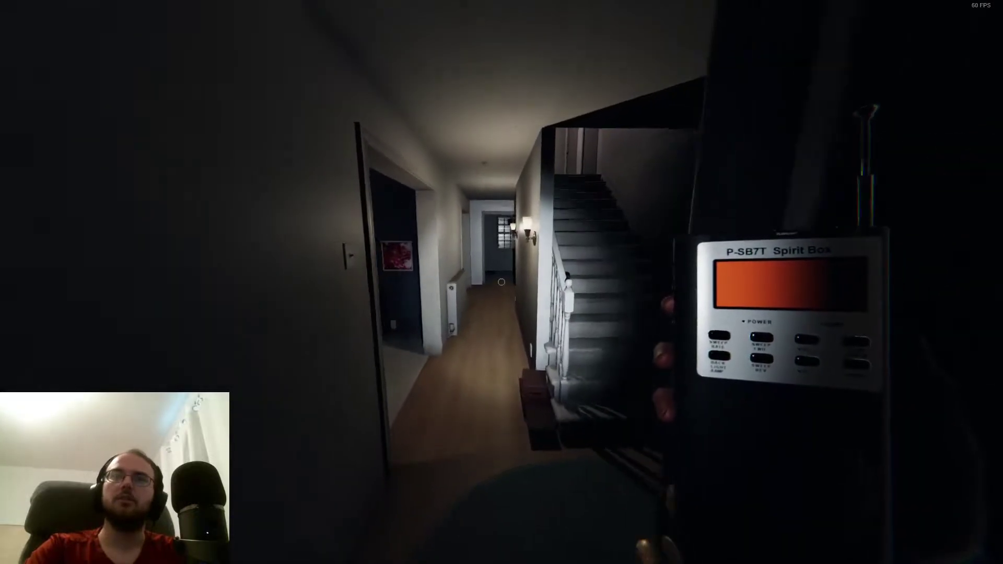
key(w)
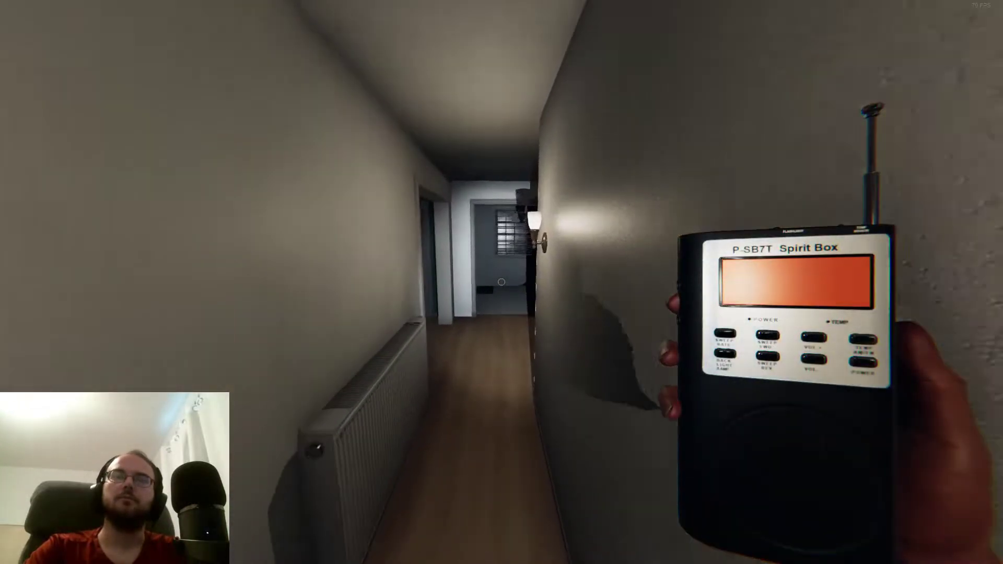
key(w)
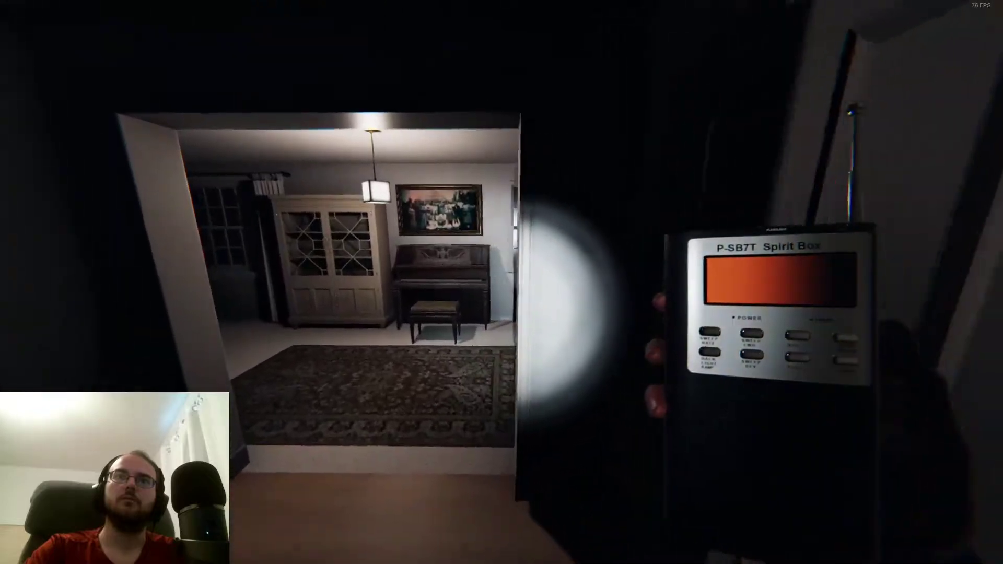
key(w)
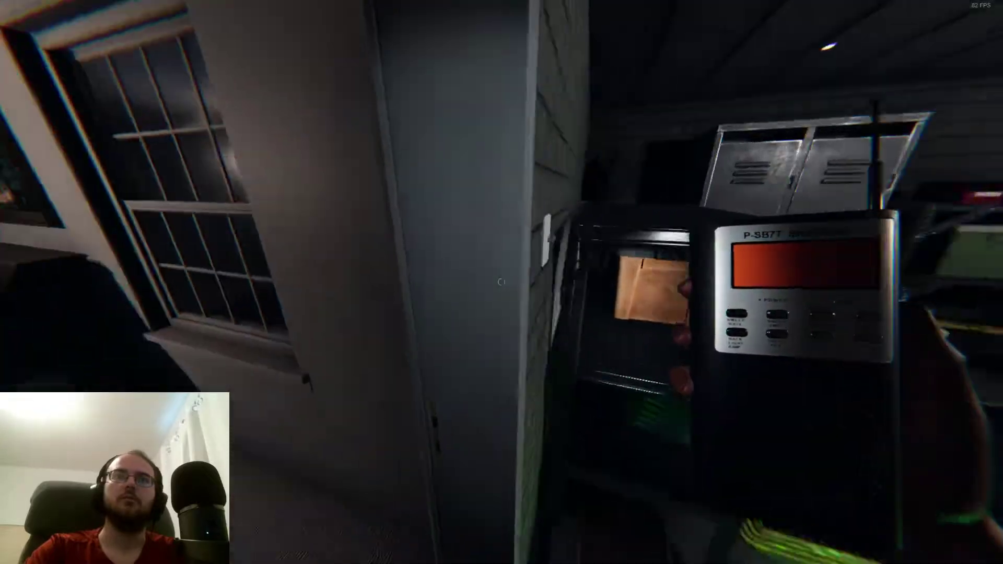
key(w)
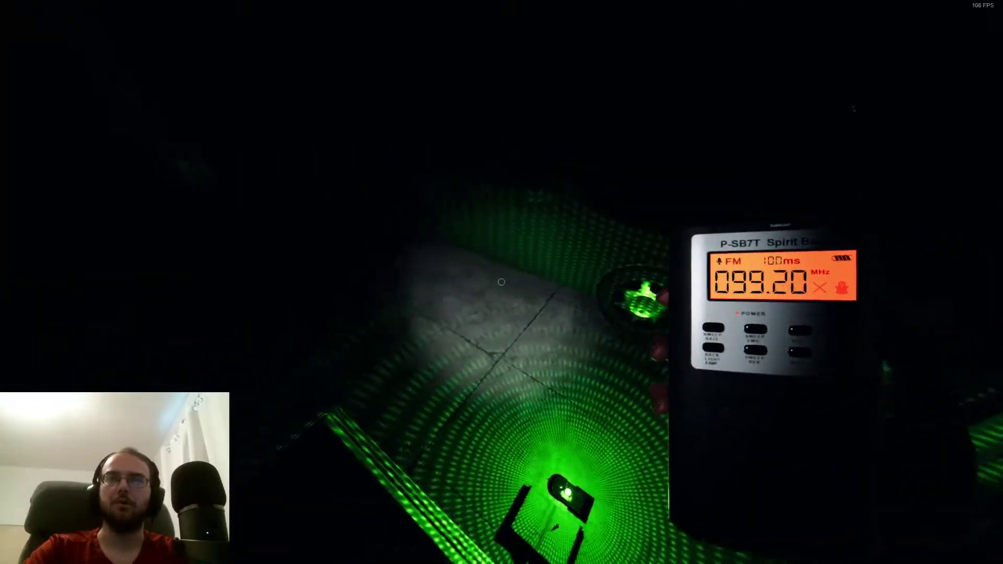
key(w)
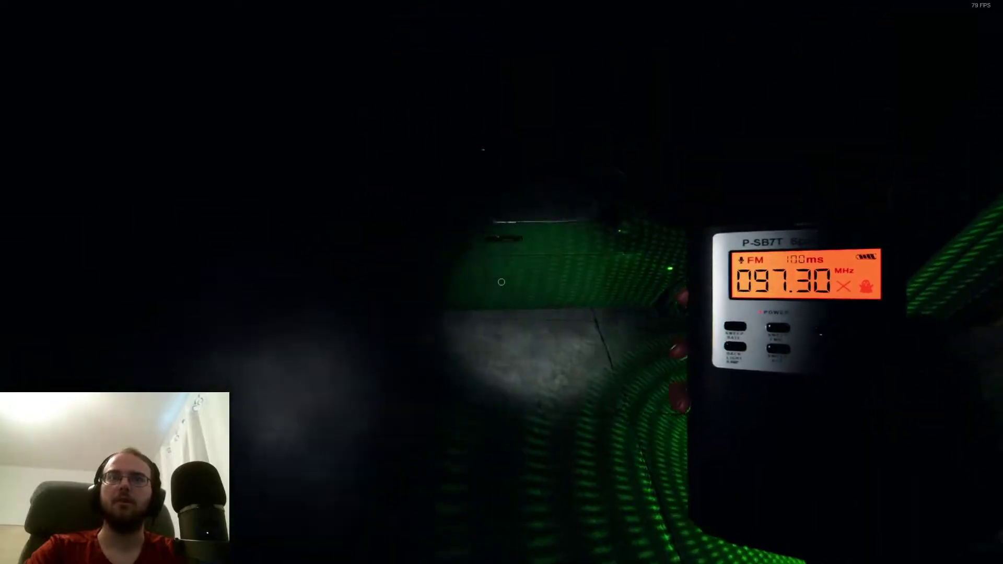
key(w)
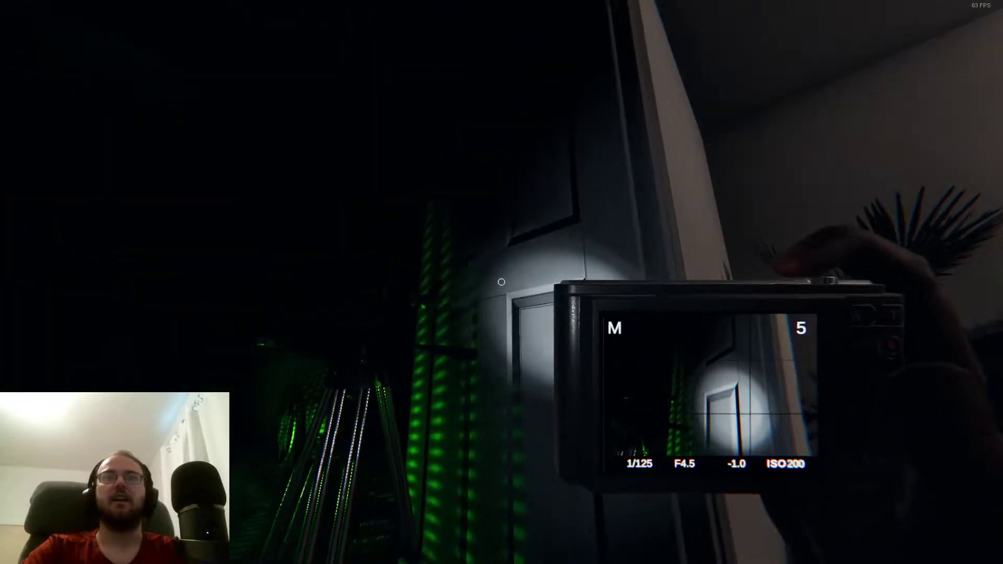
click(502, 282)
Review the collected evidence and photo pages in the journal
key(w)
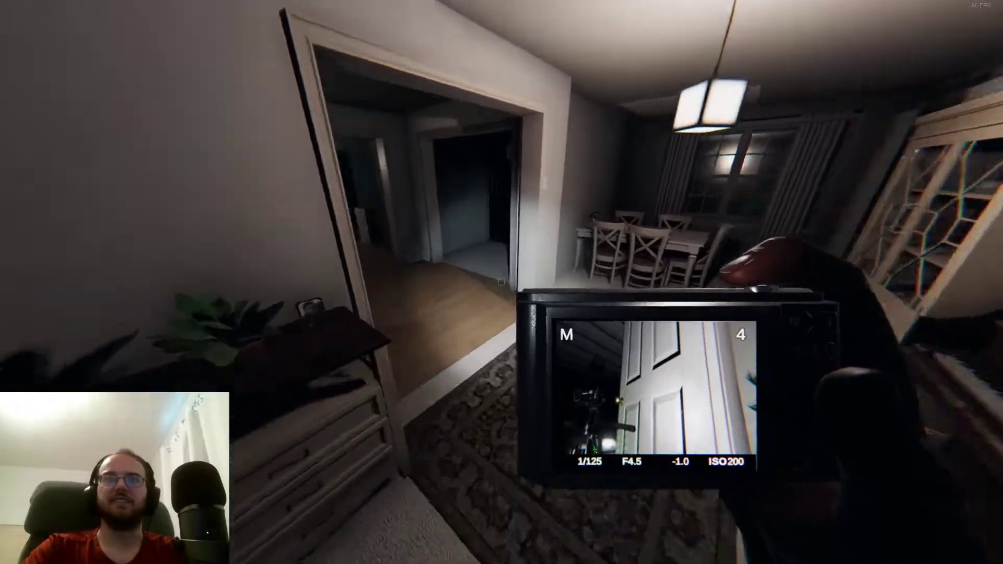
key(w)
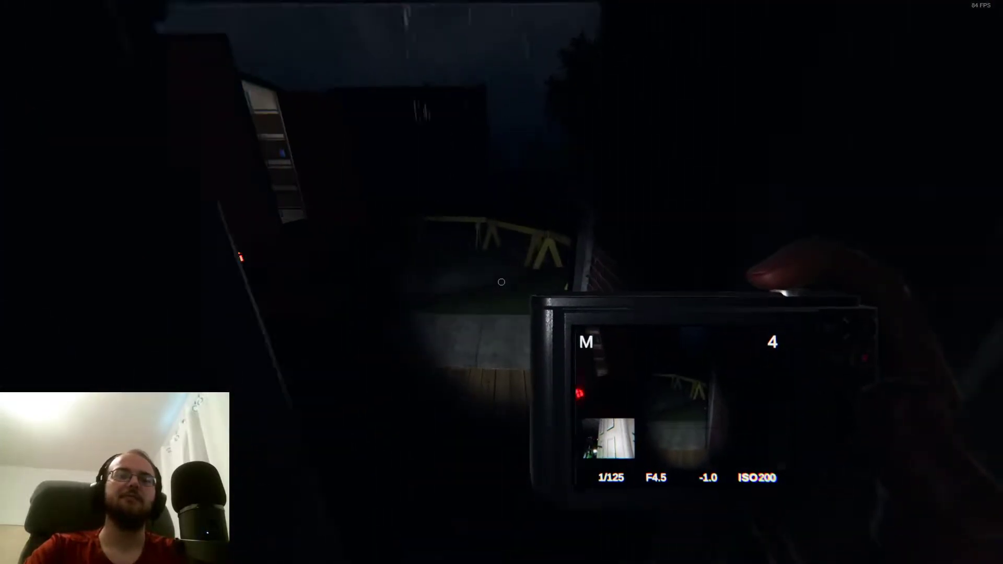
key(j)
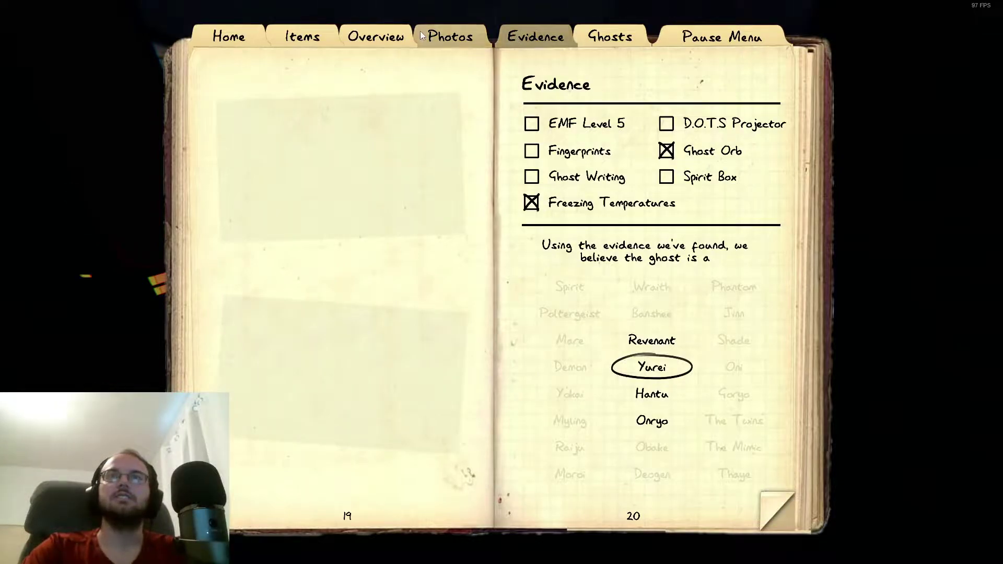
click(422, 35)
click(786, 522)
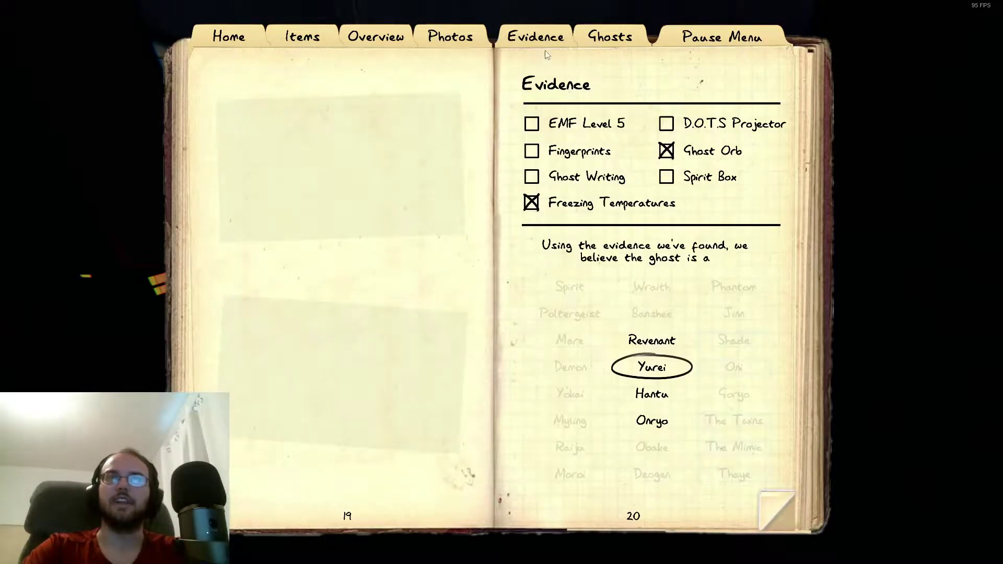
key(j)
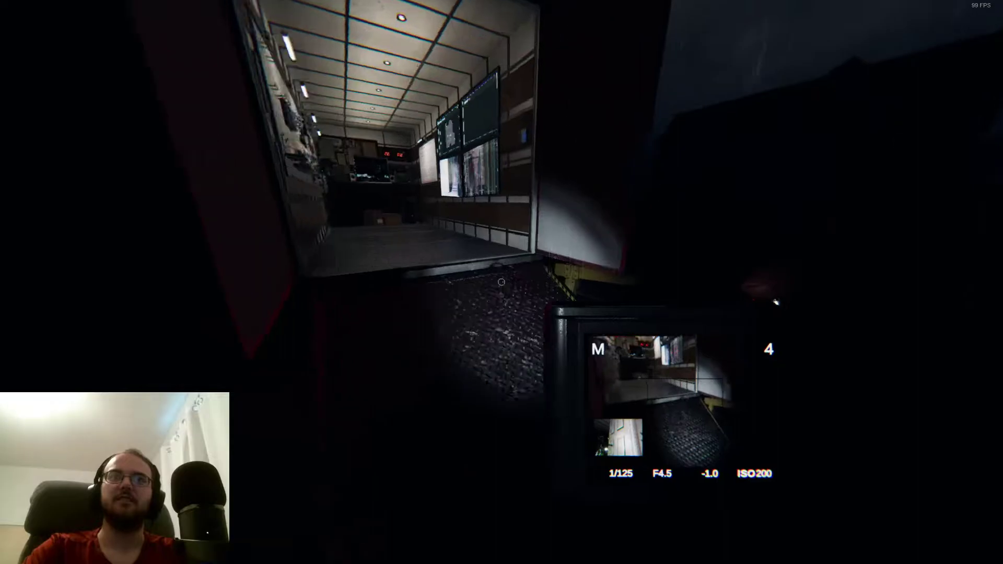
key(j)
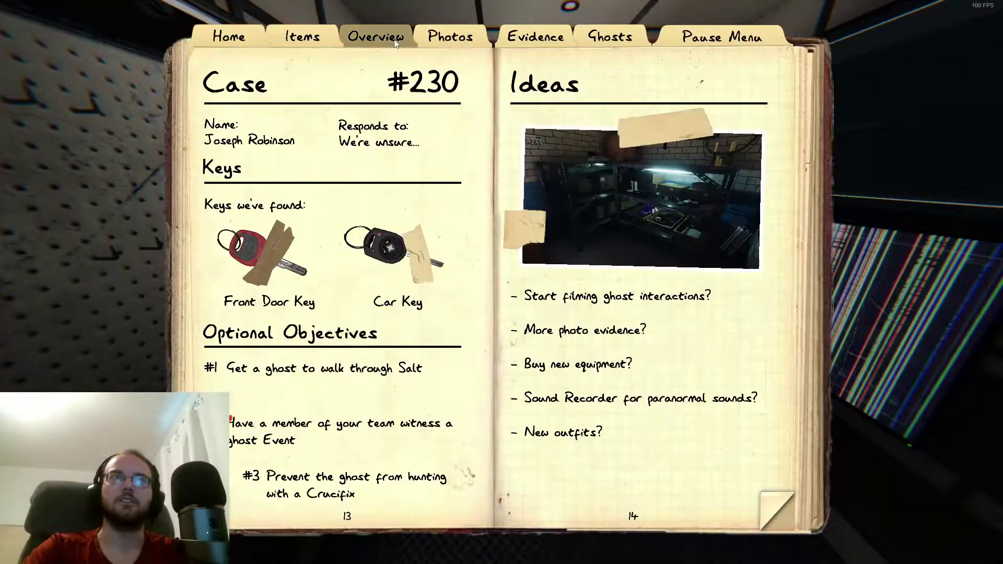
key(j)
key(j)
key(j)
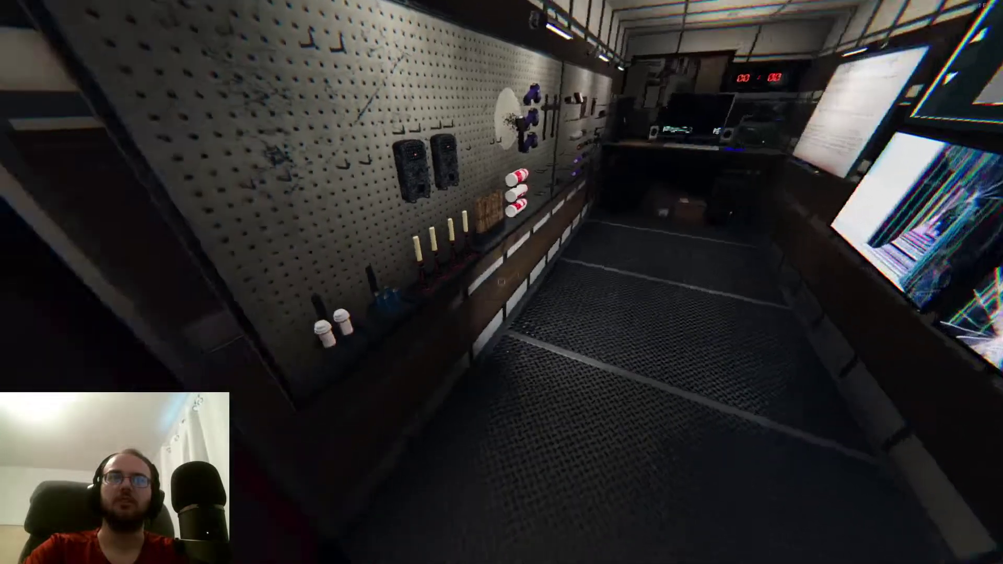
Drop salt in the van and carry a crucifix to the green-lit tripod room
key(q)
key(q)
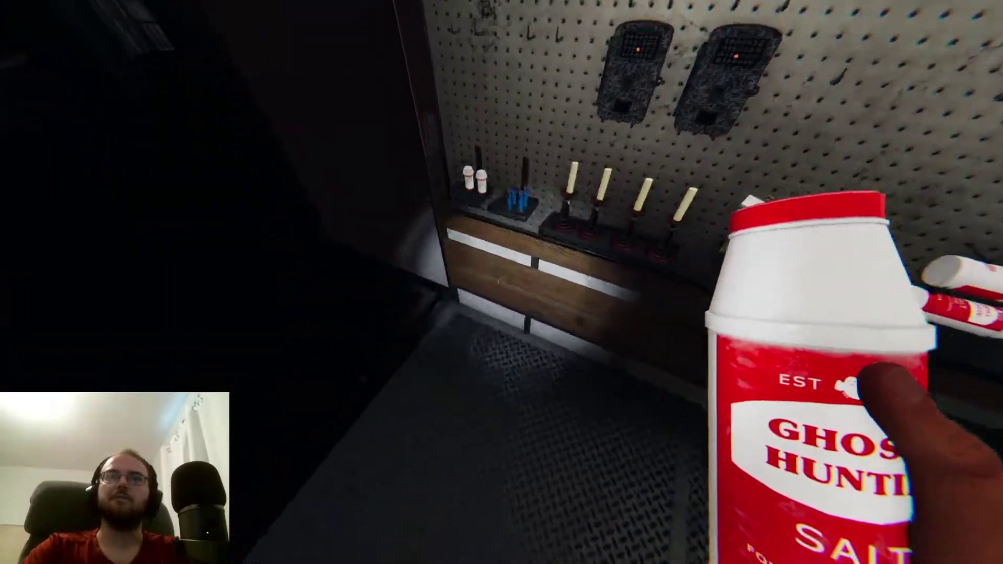
key(g)
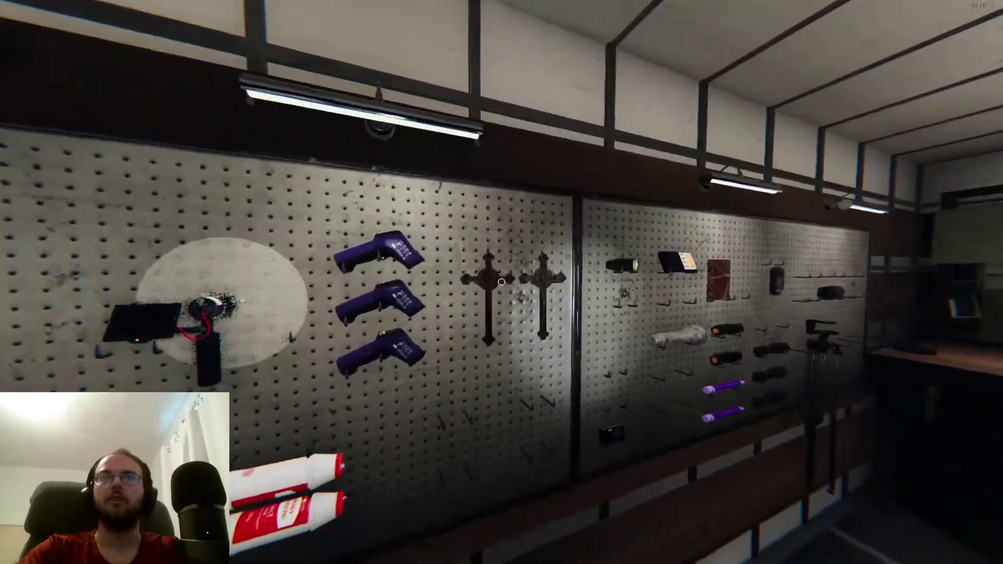
key(e)
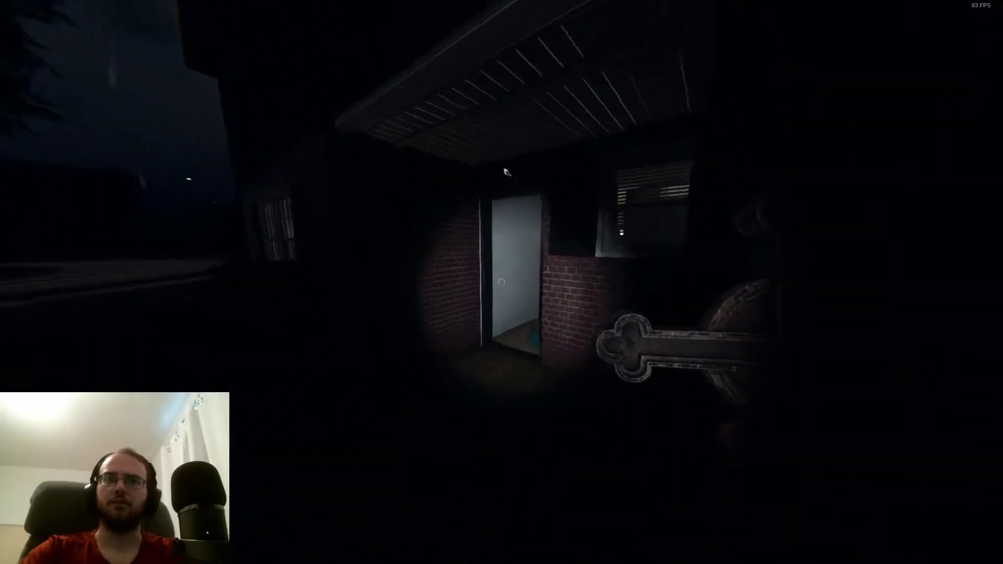
key(w)
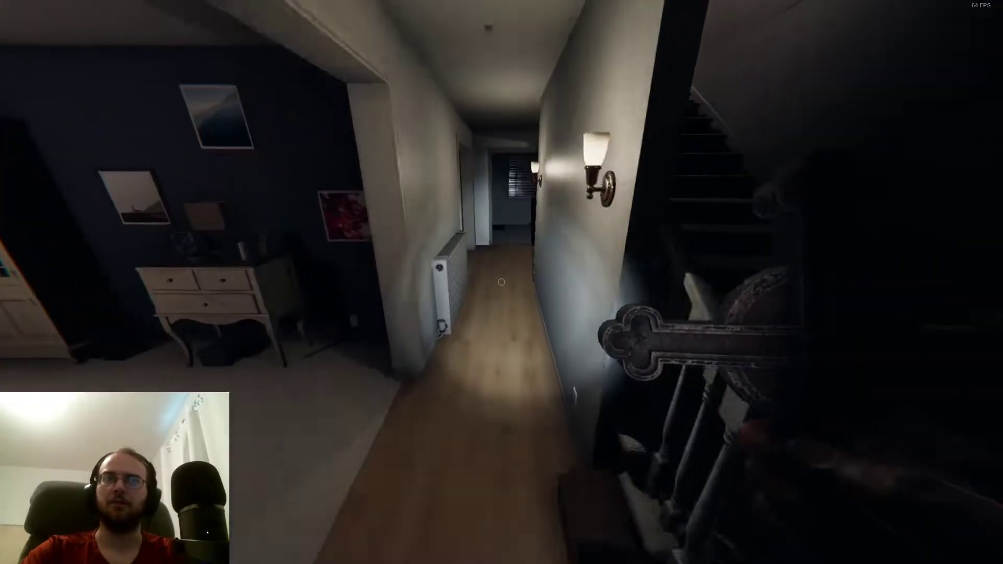
key(w)
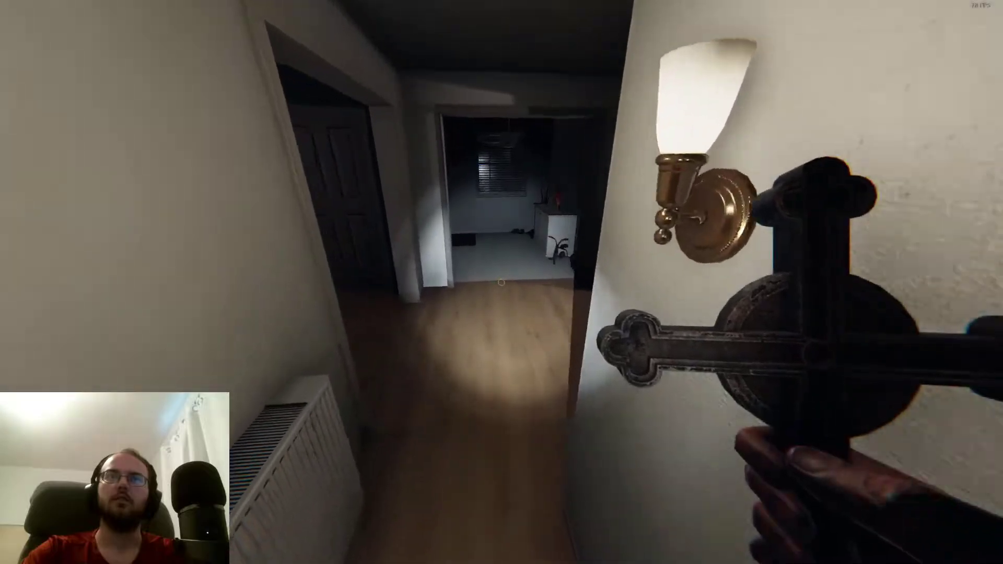
key(w)
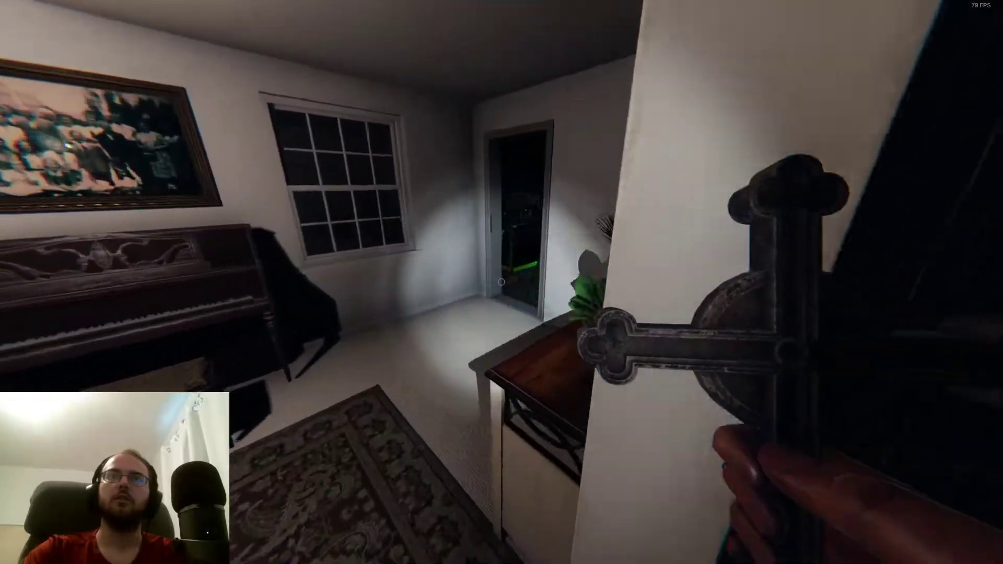
key(w)
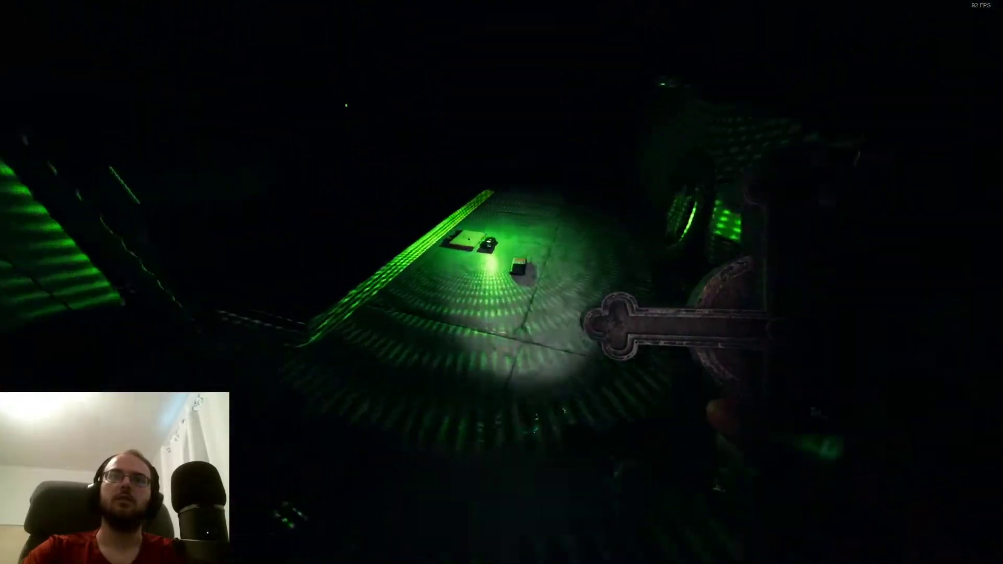
key(q)
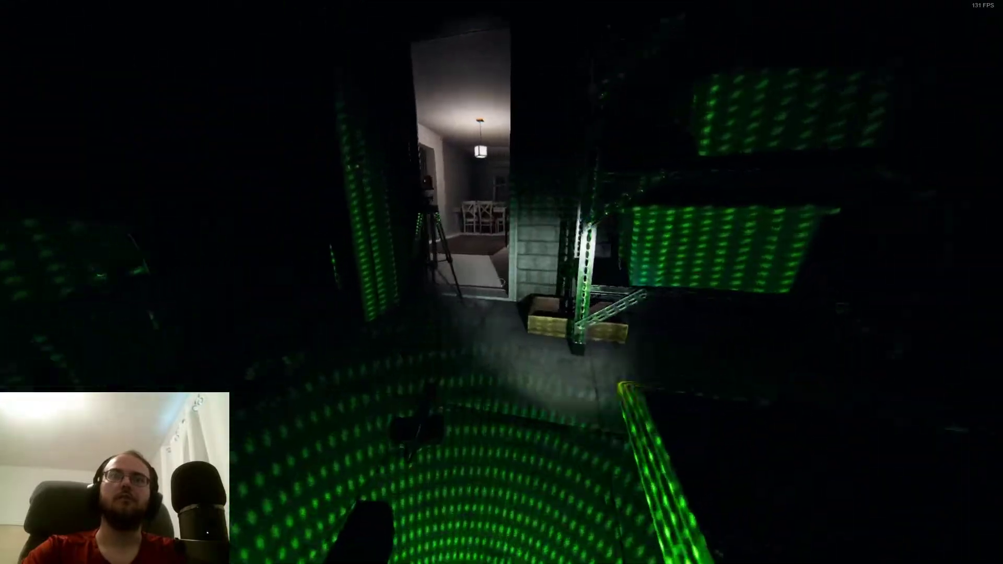
key(w)
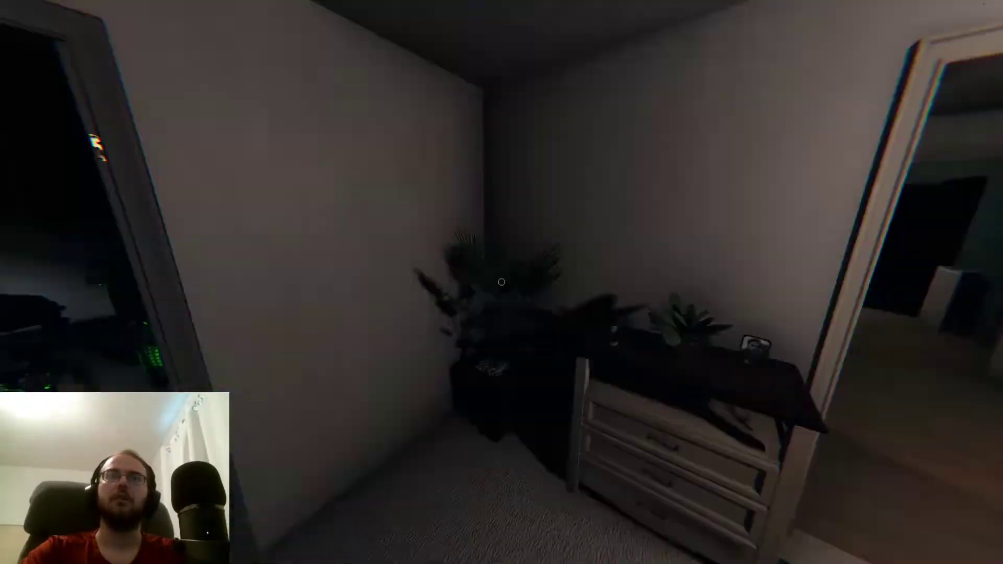
Swap the salt for the camera in the van and flip through the journal's photo pages
key(w)
key(w)
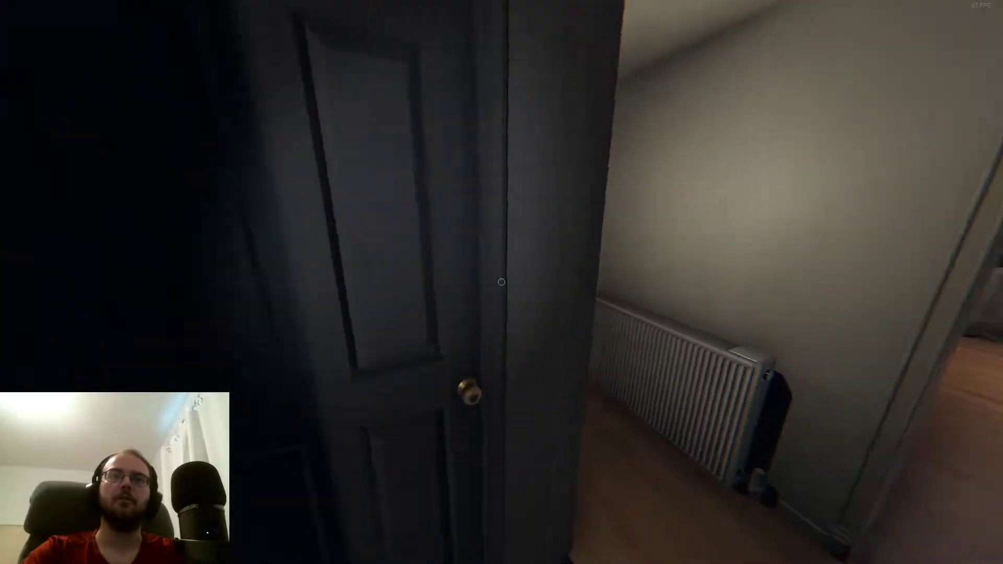
key(w)
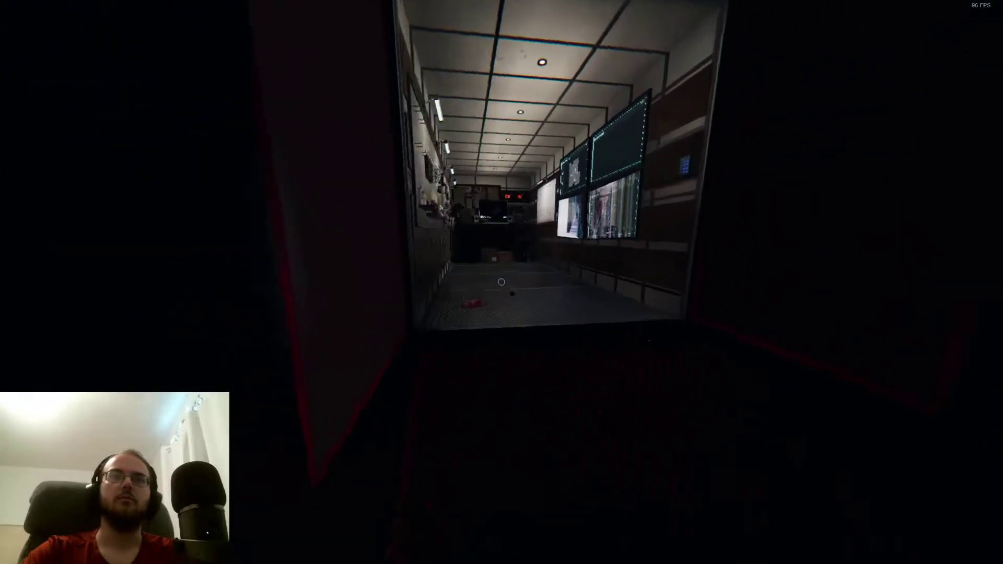
key(w)
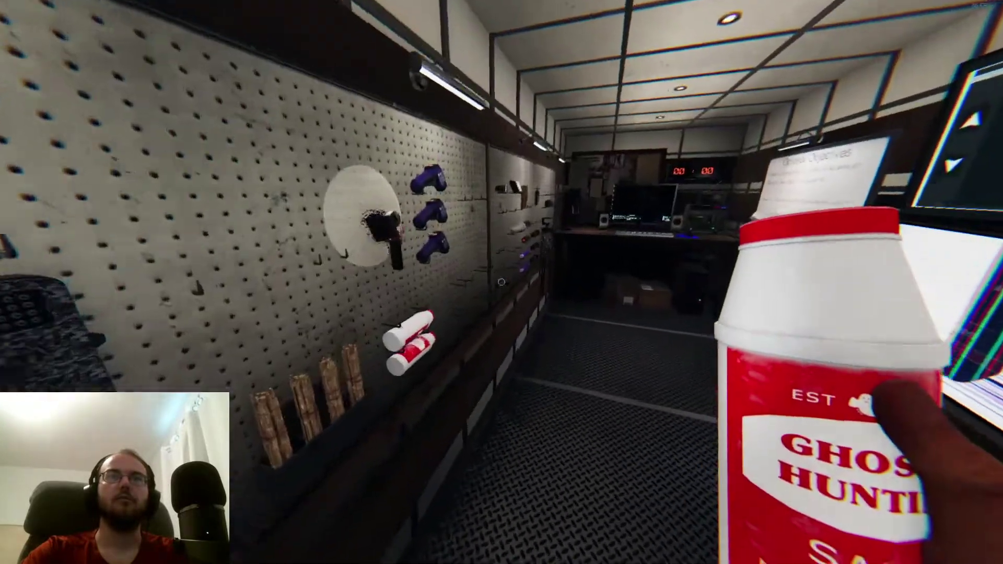
key(q)
key(j)
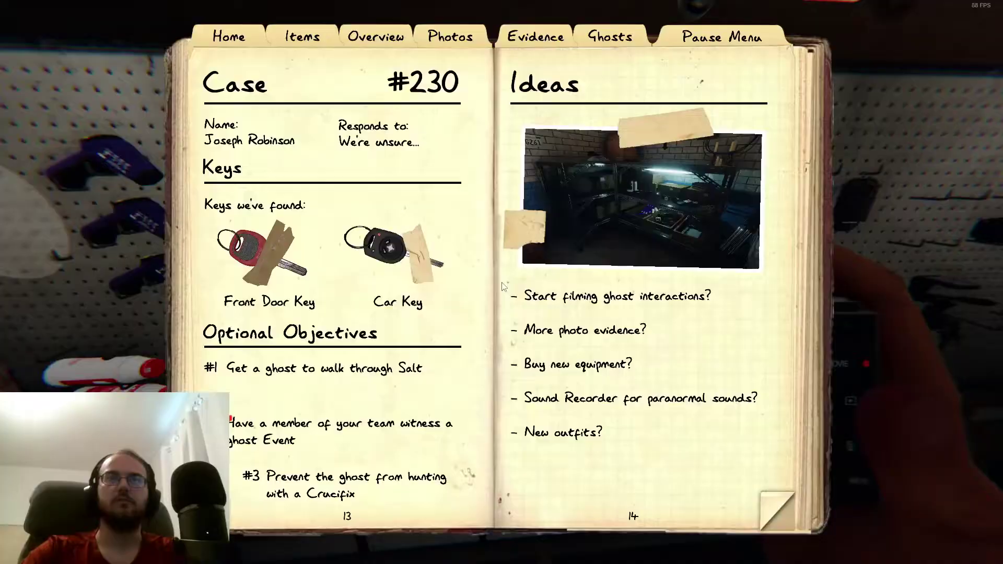
click(451, 36)
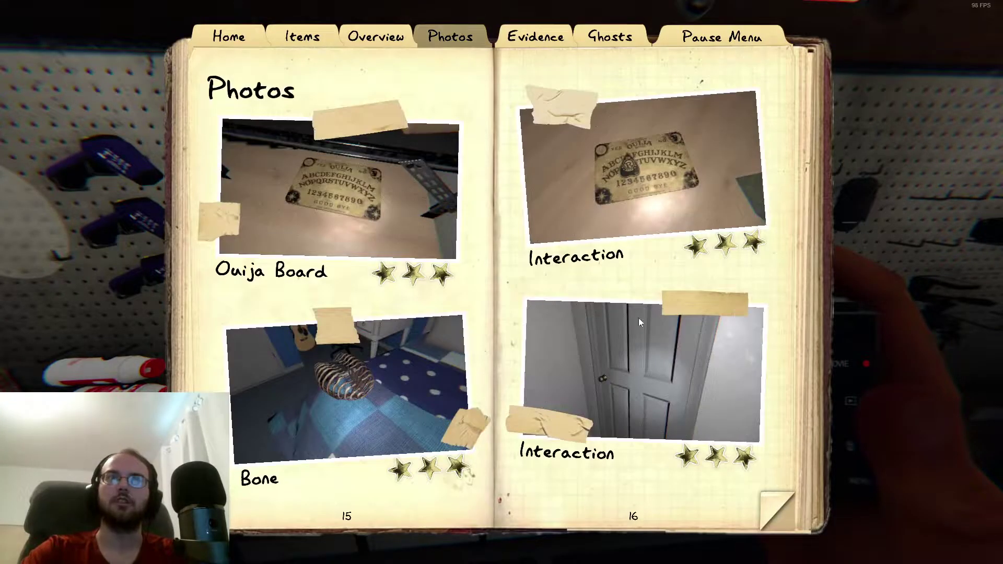
click(756, 512)
key(j)
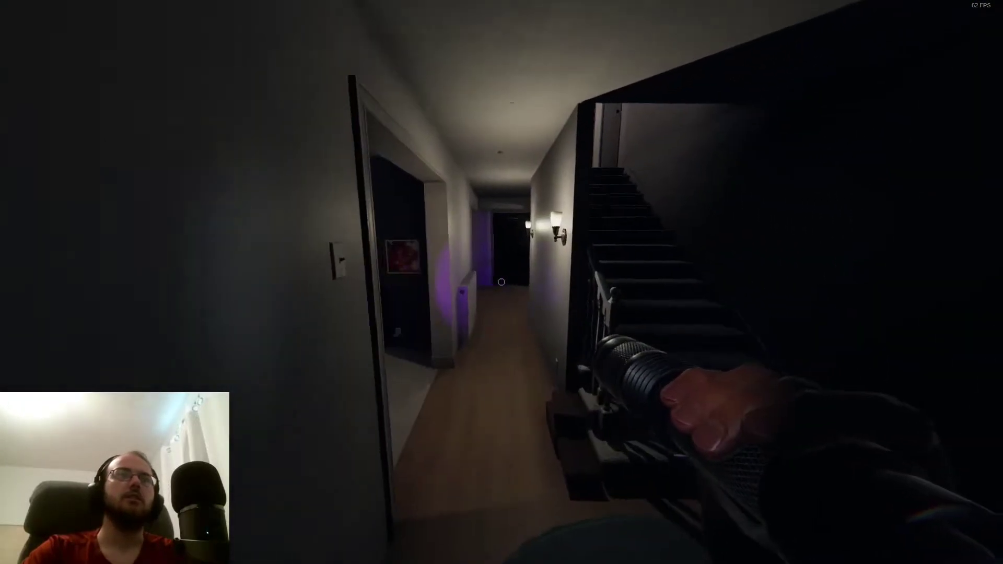
Photograph the glowing footprints beside the car and drop the camera in the garage
key(w)
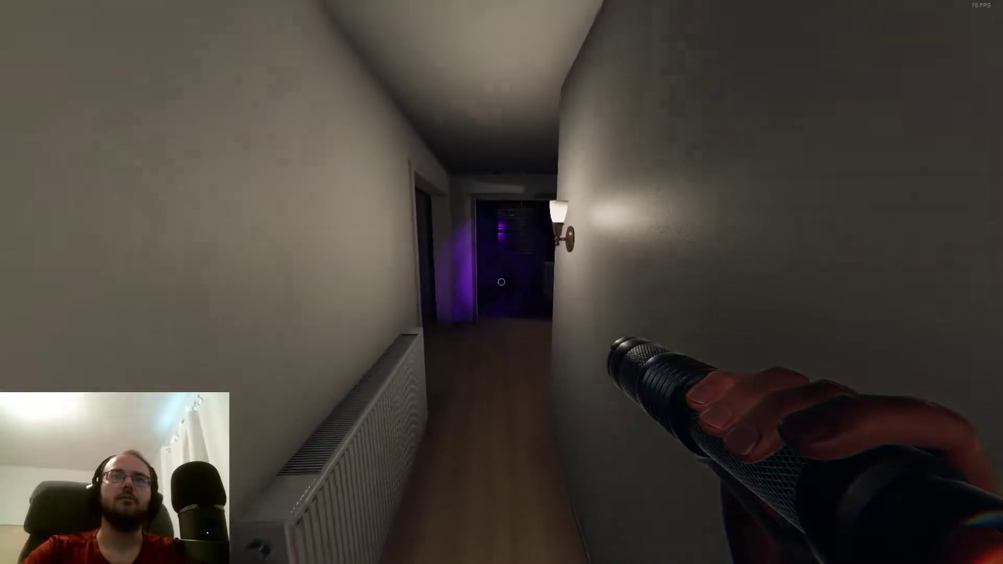
key(w)
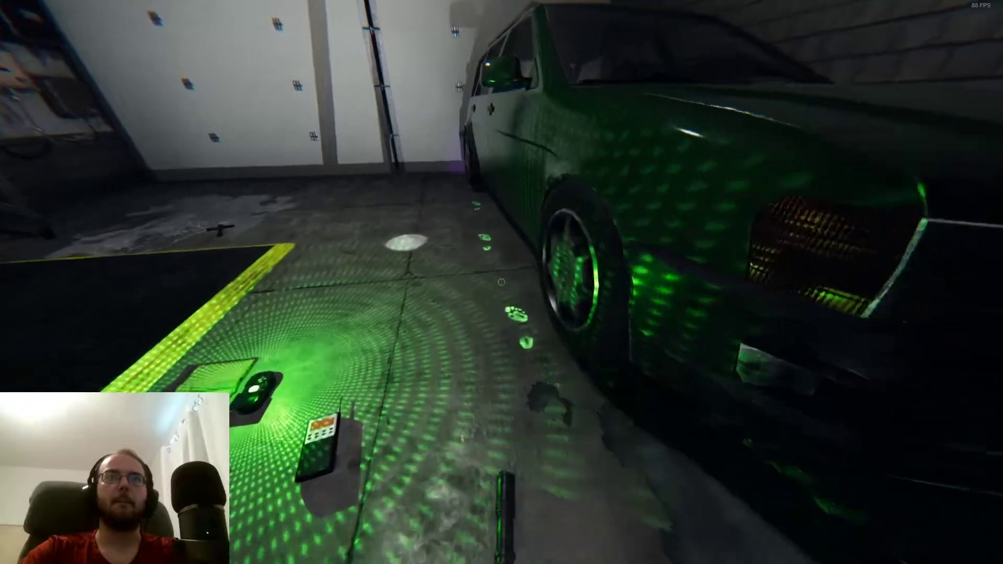
key(q)
click(502, 282)
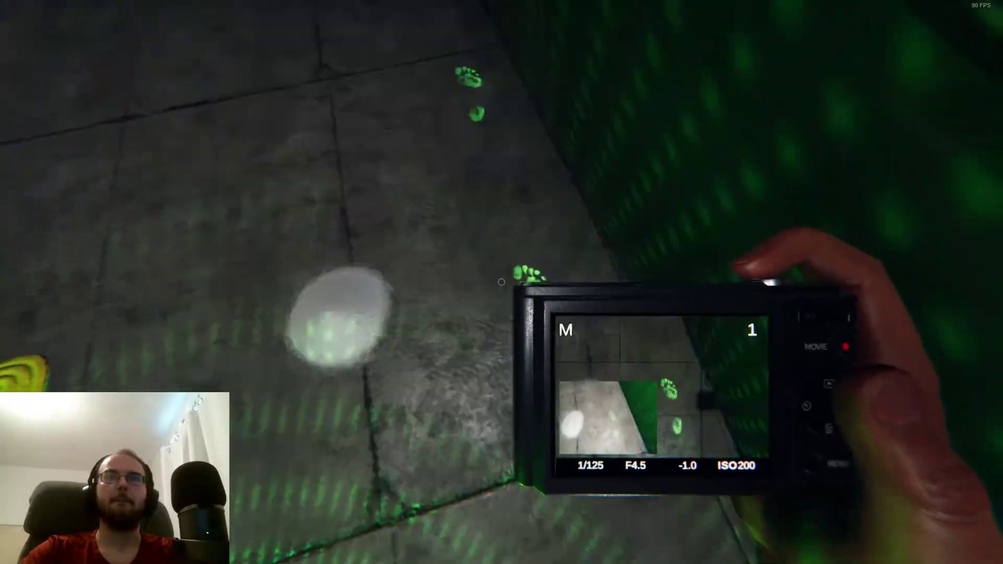
key(g)
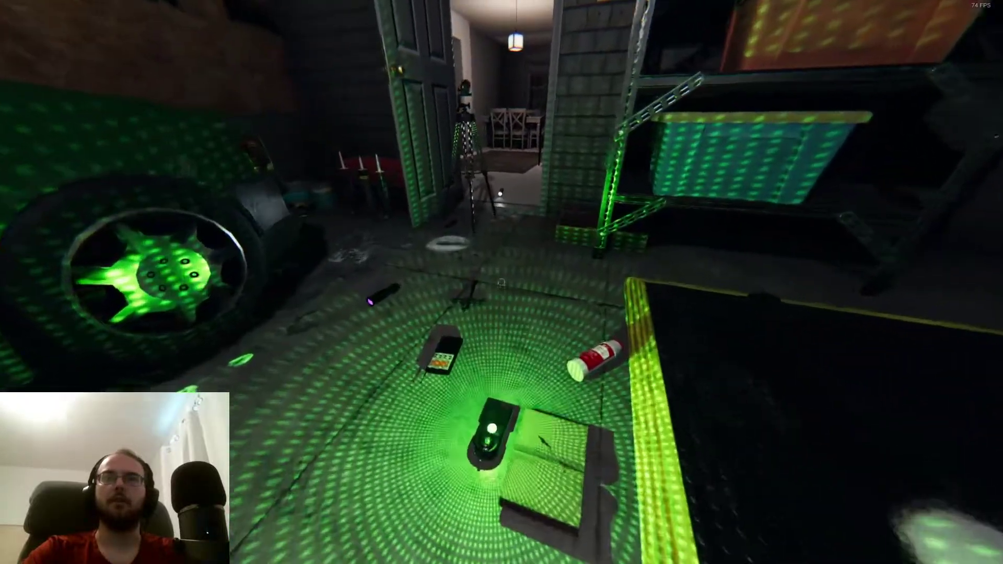
key(w)
key(q)
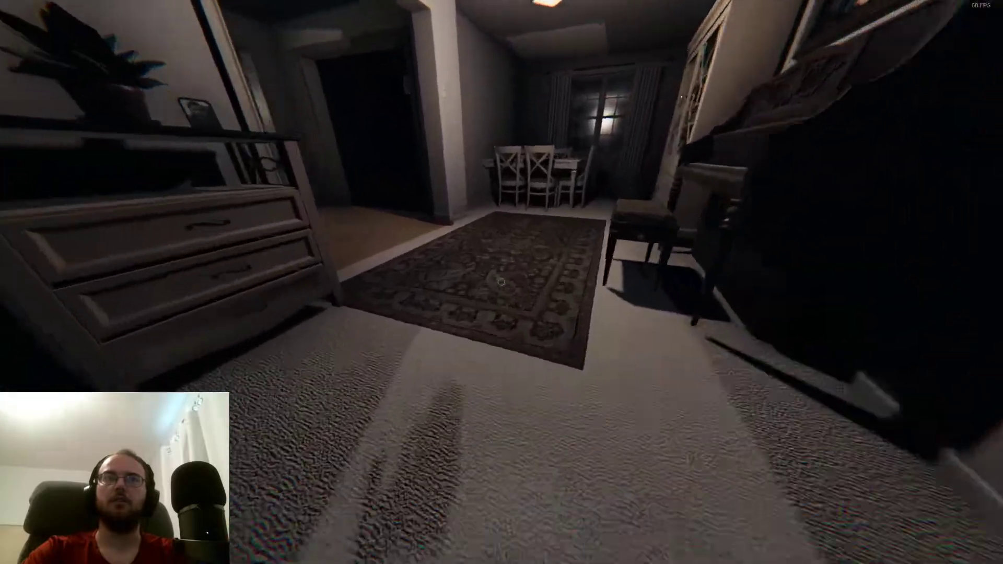
key(w)
key(q)
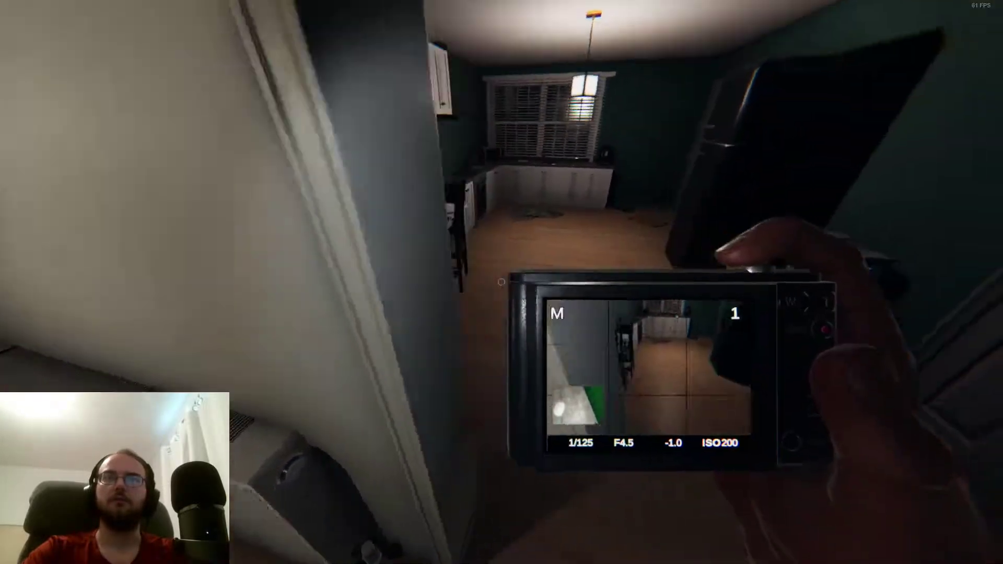
key(w)
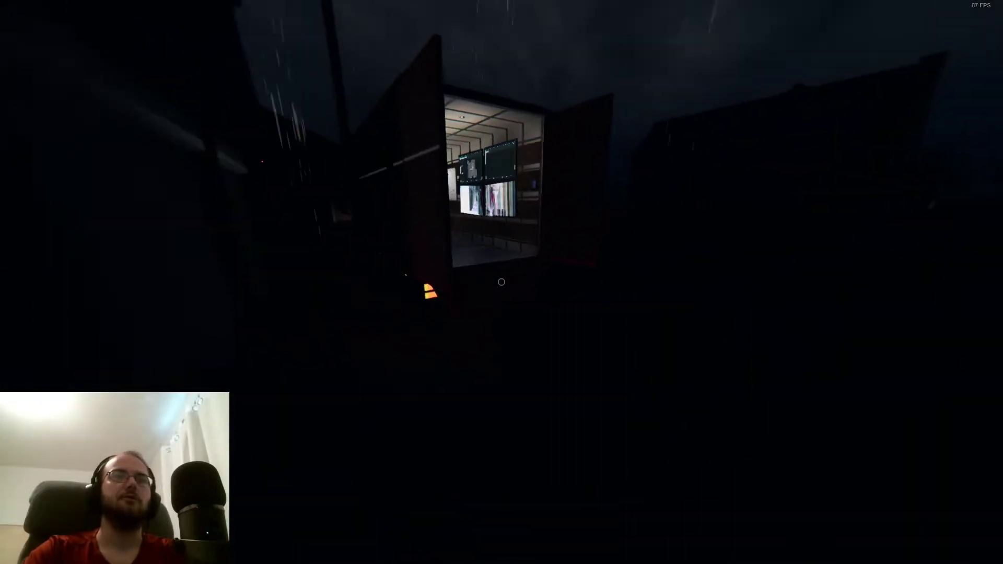
Set the camera on the living room table and check the journal's case overview
key(w)
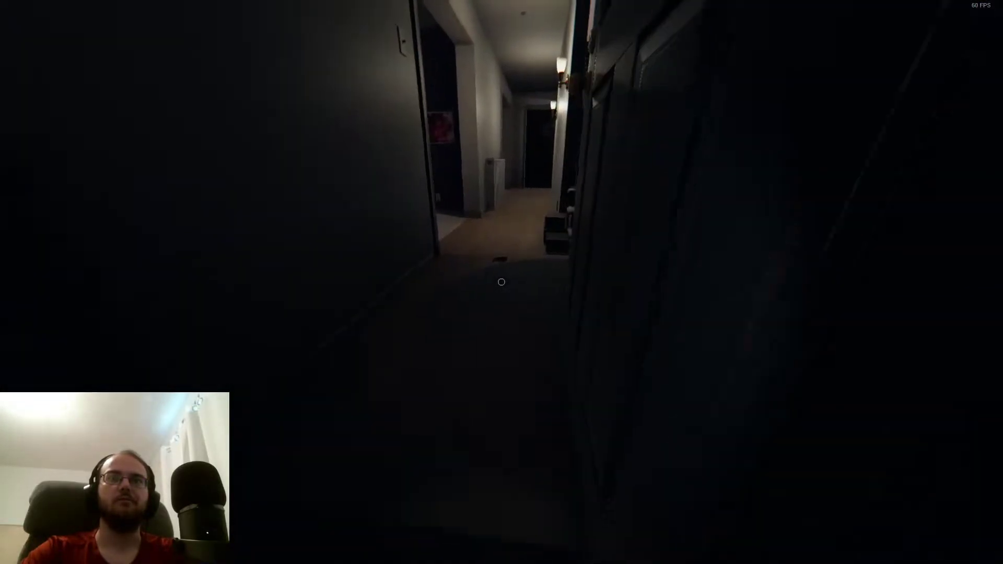
key(q)
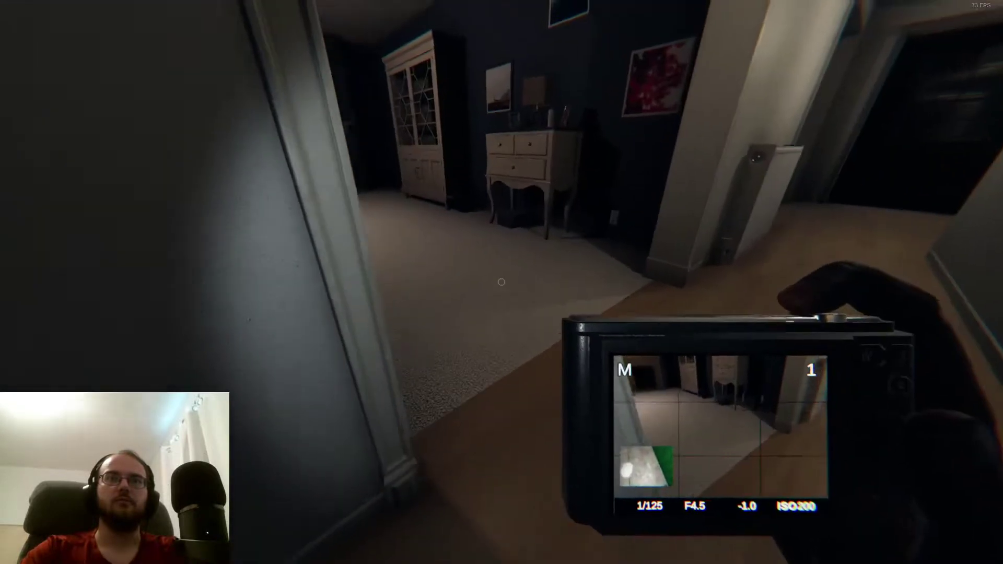
key(w)
key(w)
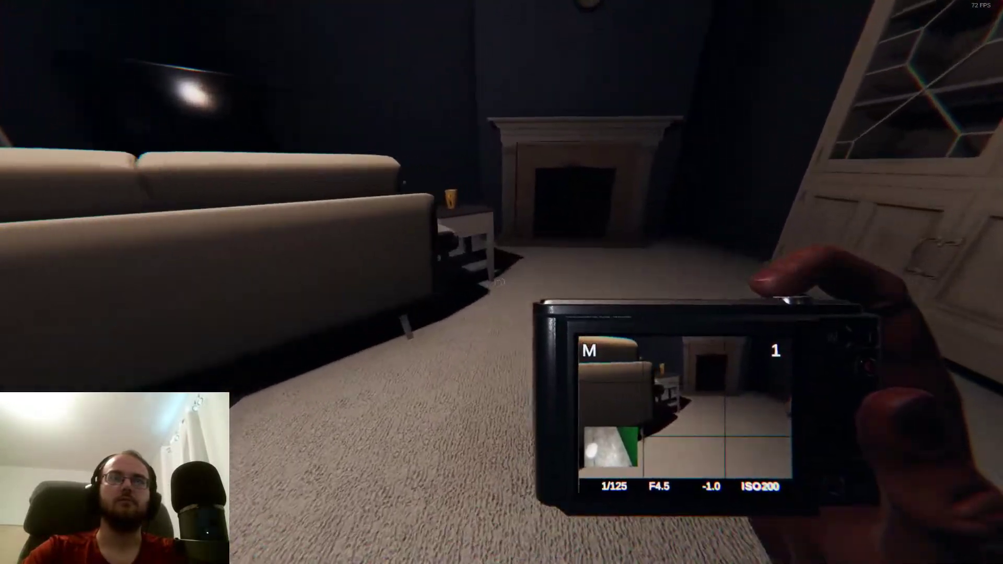
key(g)
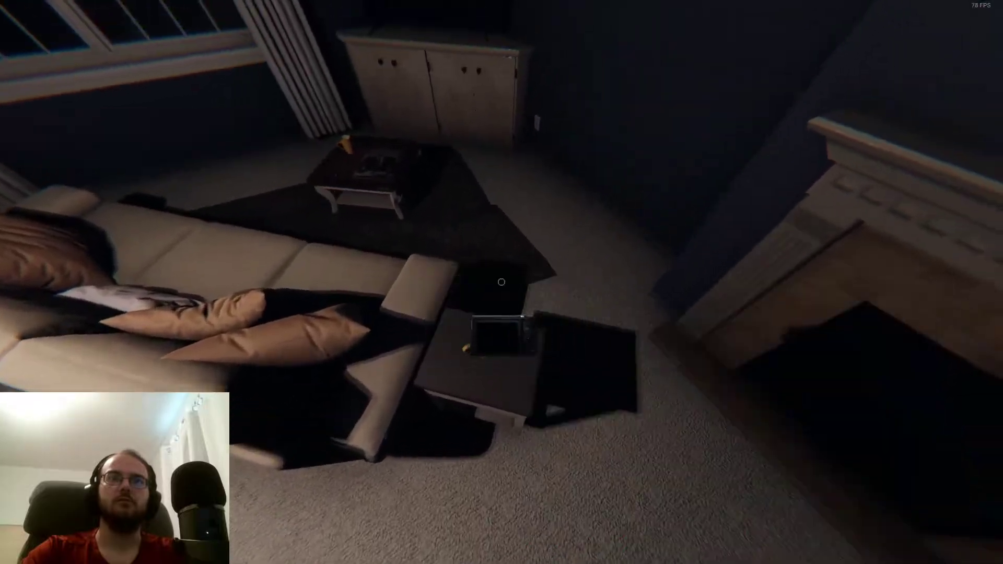
key(j)
click(367, 32)
key(j)
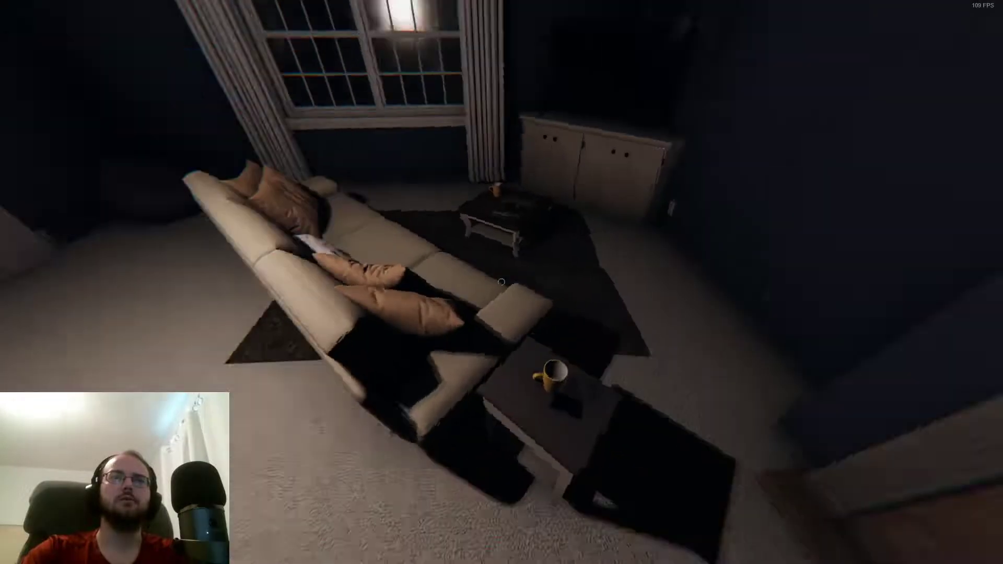
key(w)
key(q)
key(q)
Inspect the Ouija board in the kitchen and check the journal's objectives
key(w)
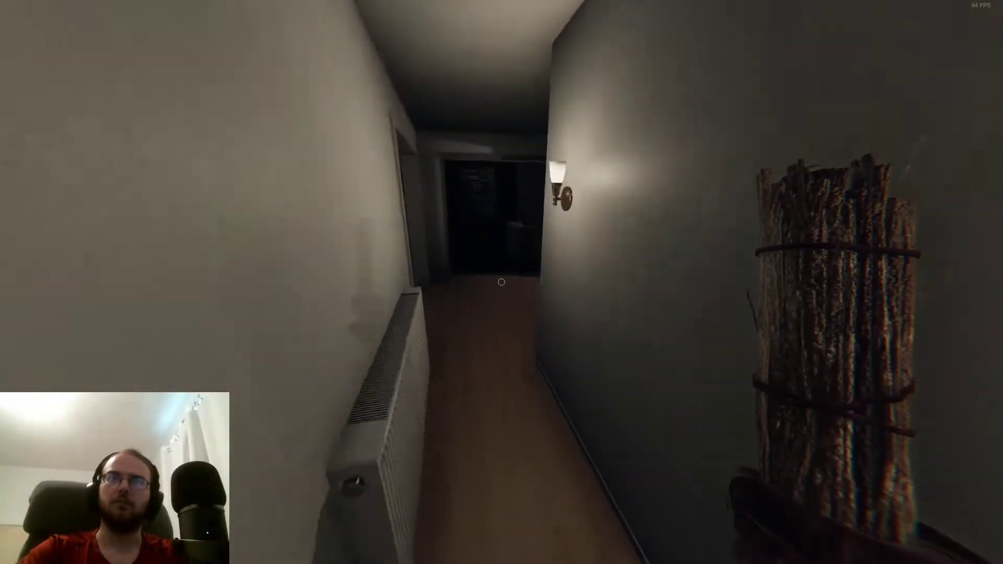
key(w)
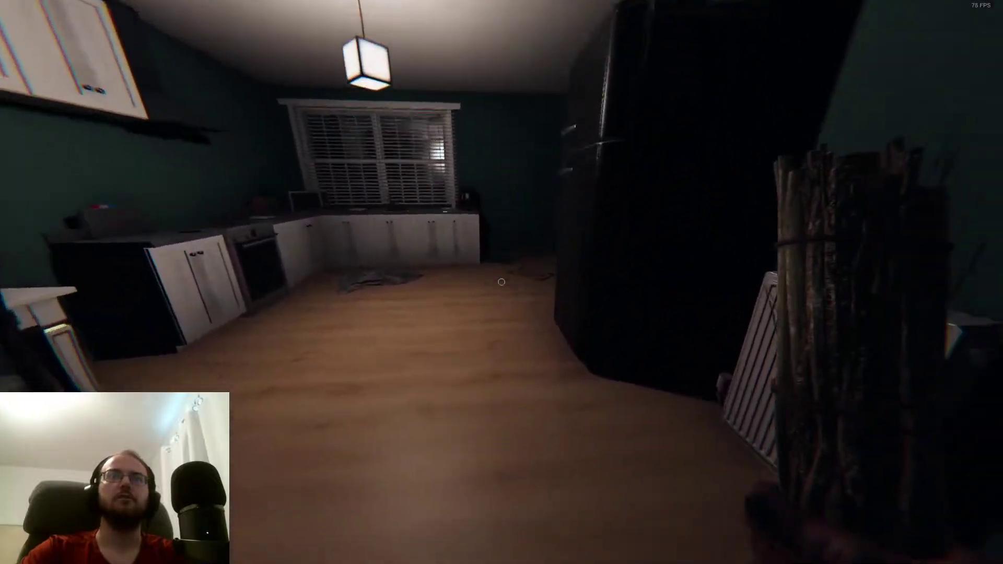
key(w)
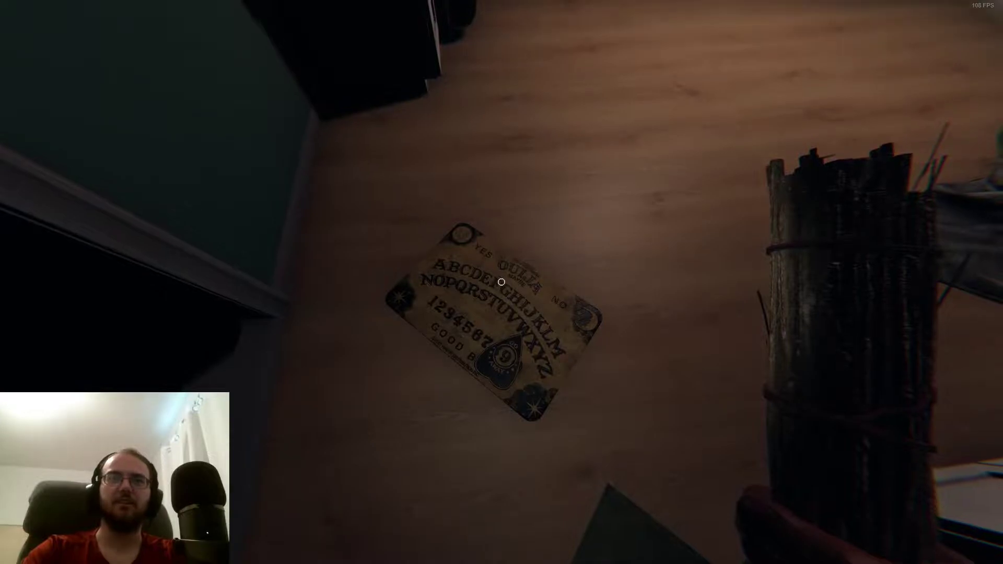
key(j)
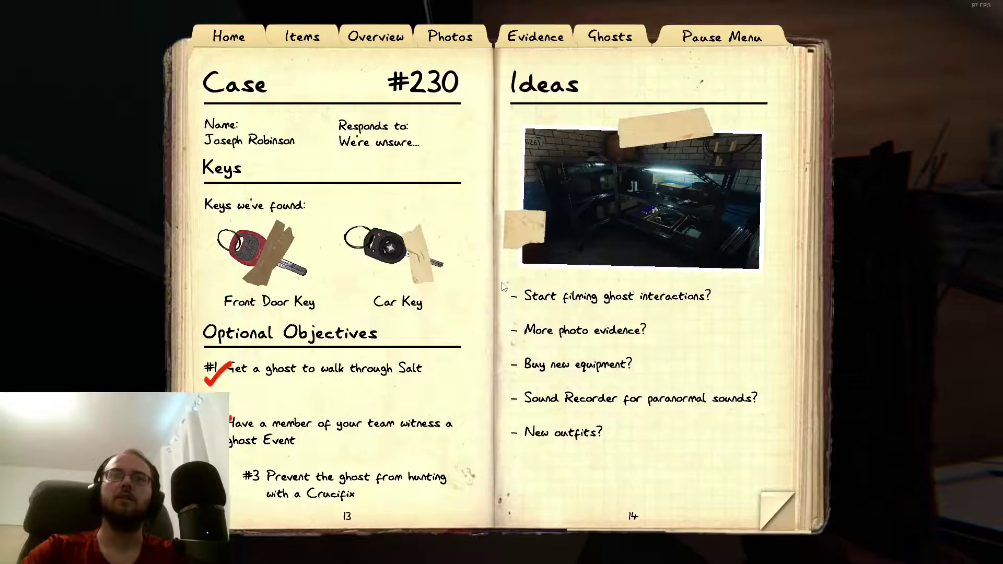
key(j)
key(q)
key(q)
key(q)
key(w)
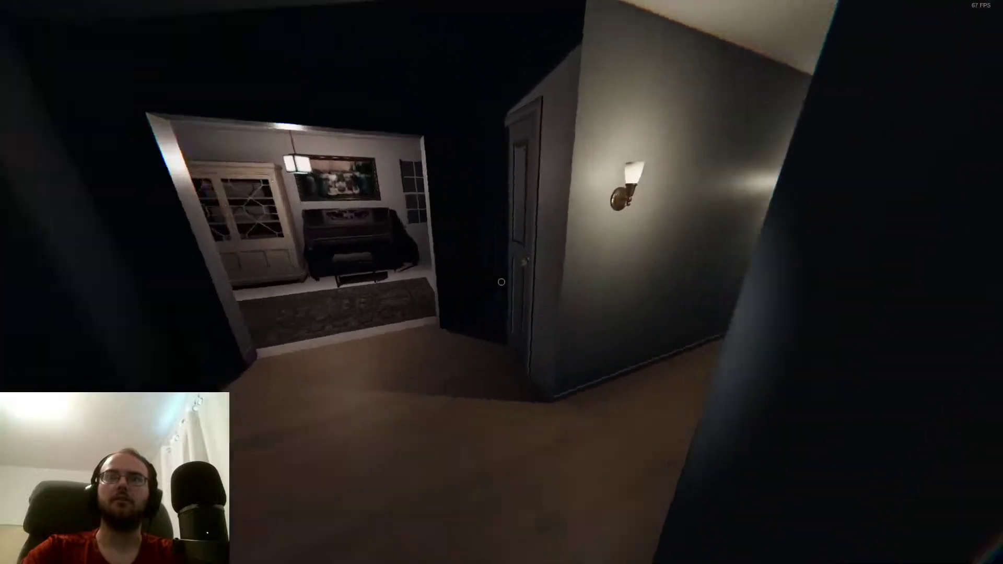
key(w)
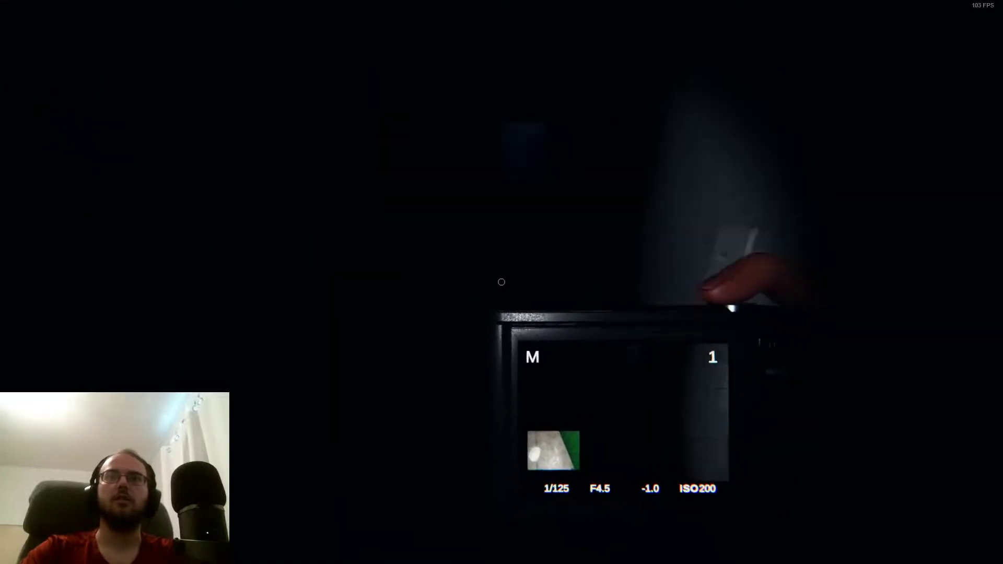
key(j)
key(j)
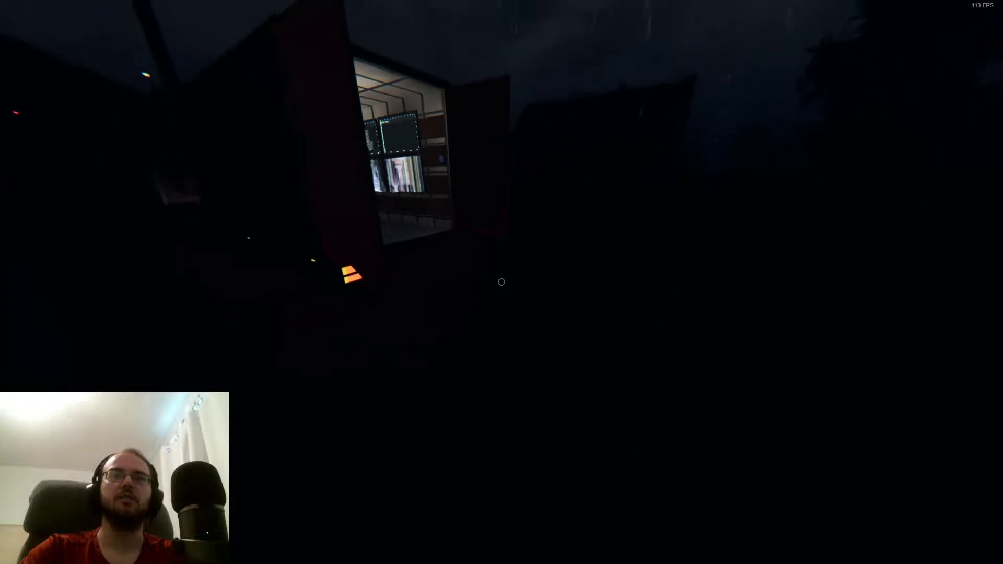
Grab a flashlight from the truck and walk through the green-laser room and garage
key(w)
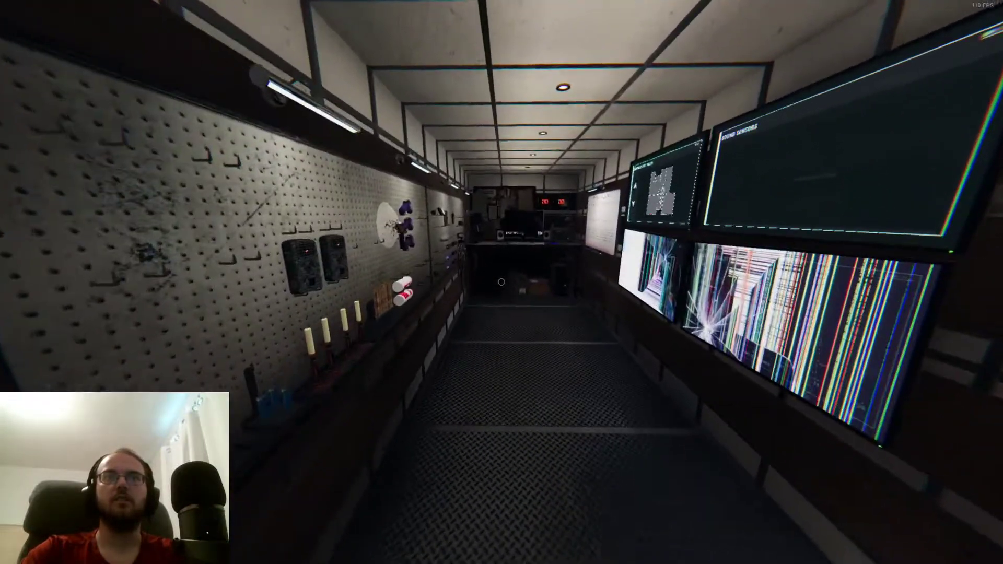
key(e)
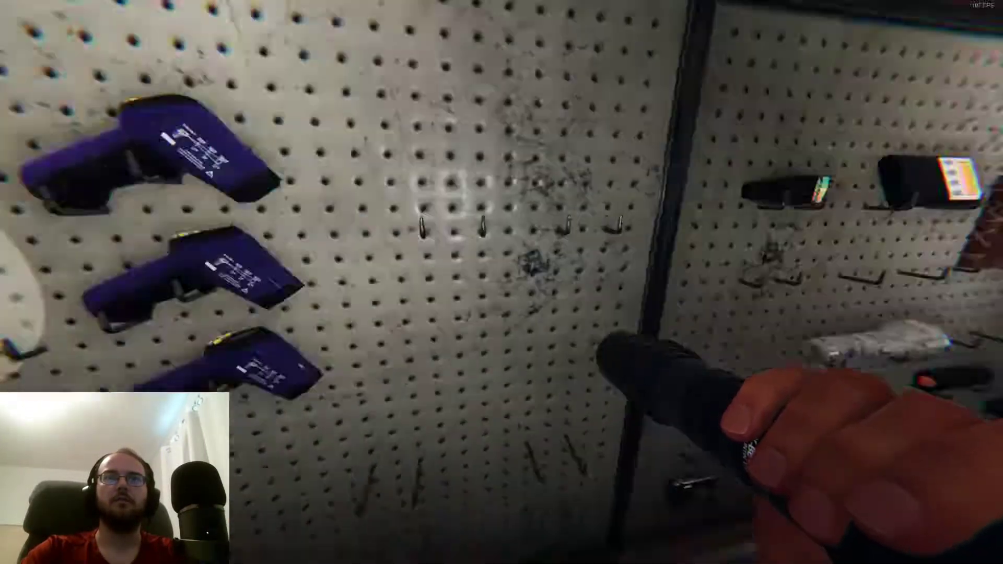
key(w)
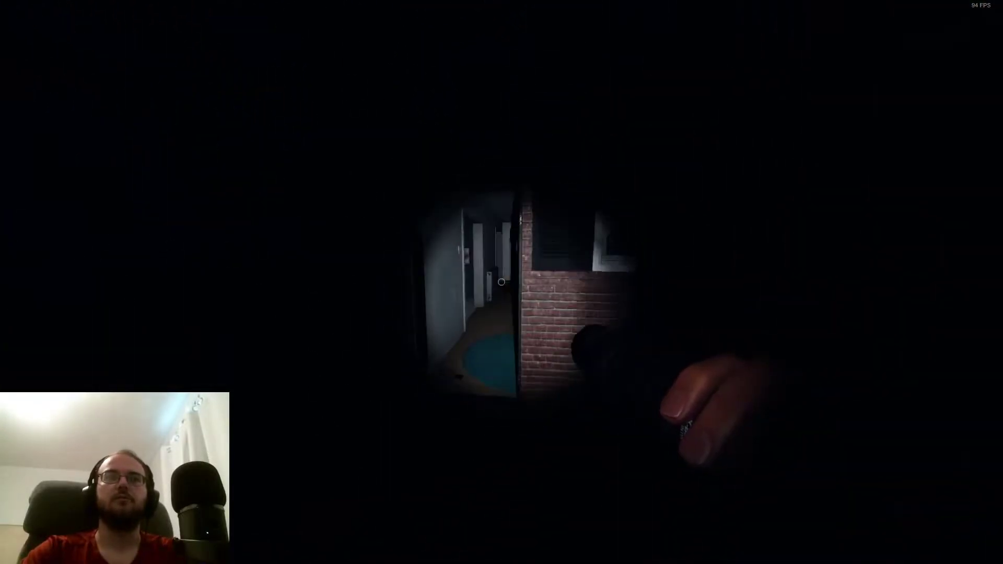
key(j)
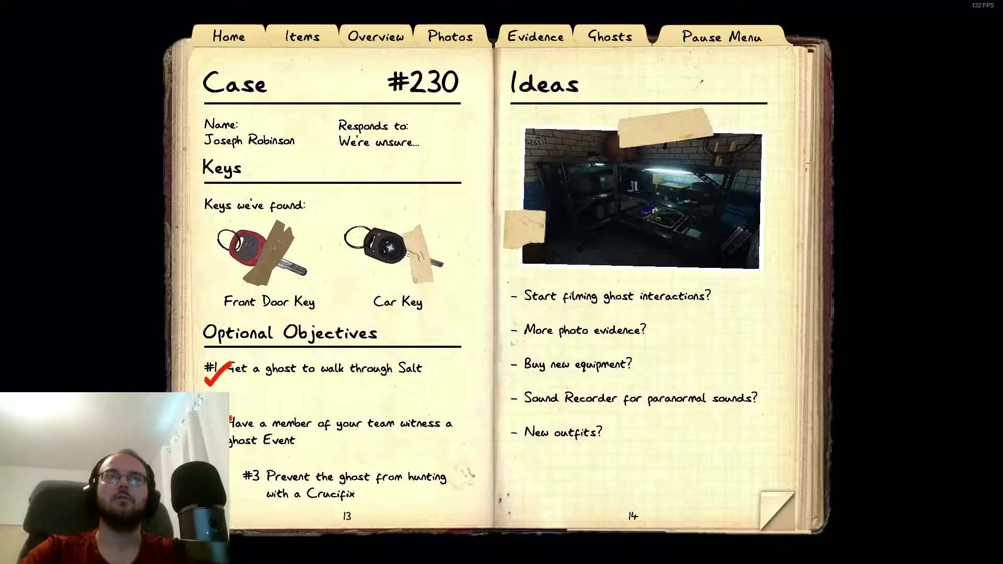
key(j)
key(w)
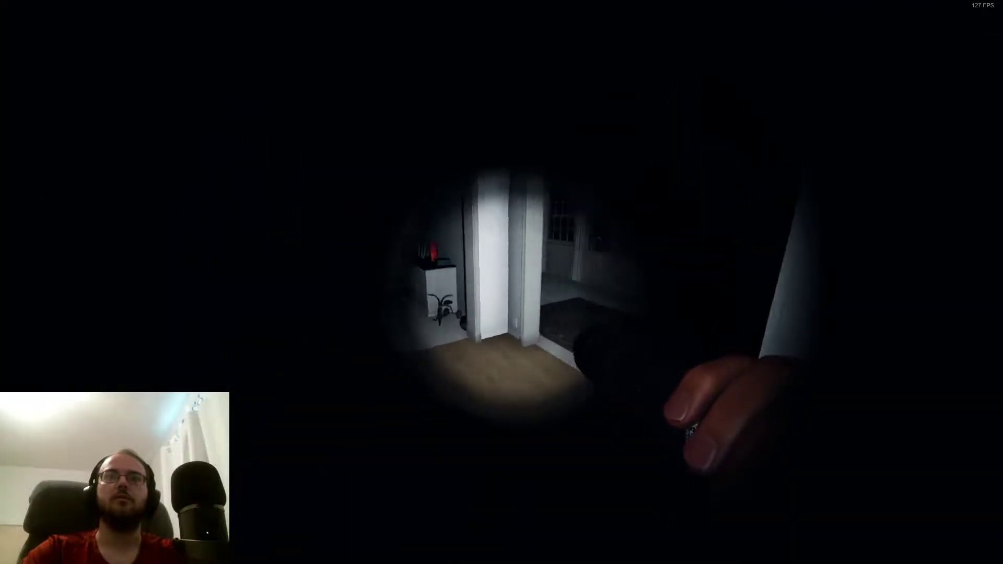
key(w)
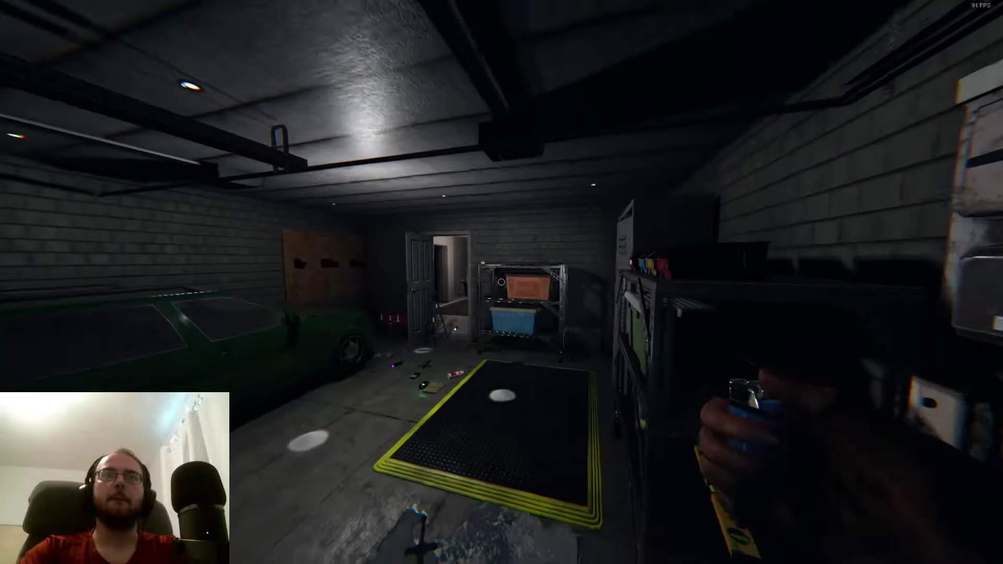
key(w)
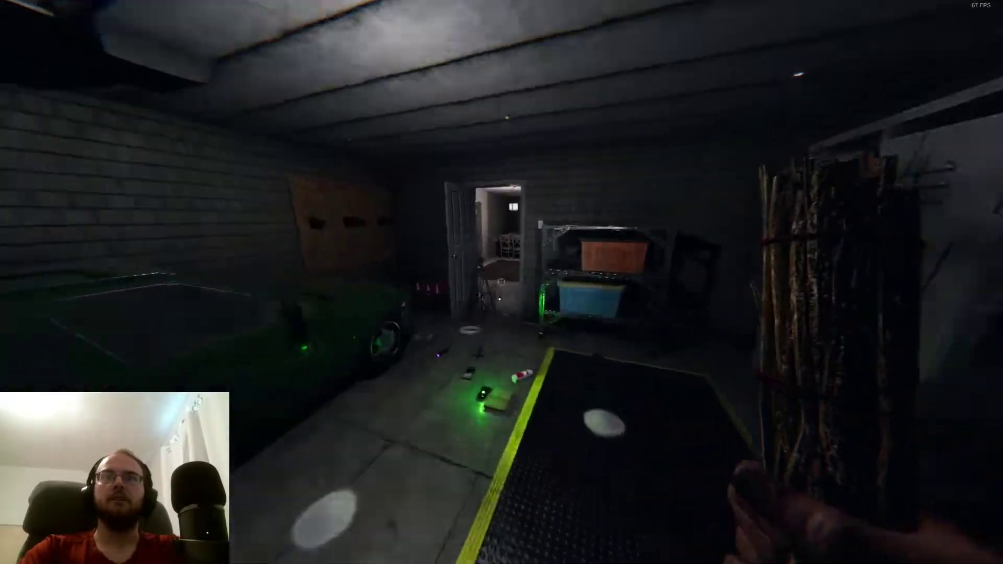
key(w)
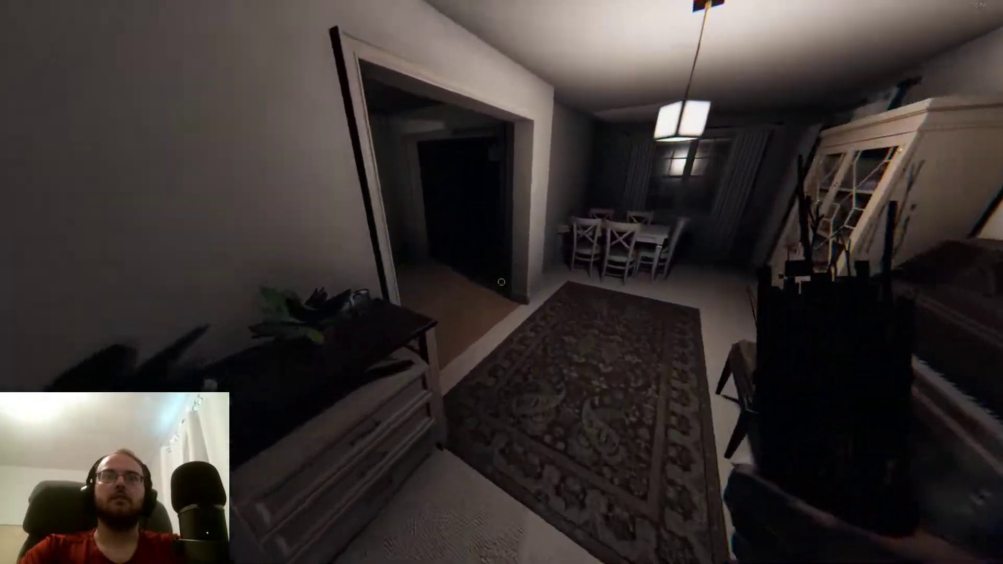
Climb upstairs and light up the blue bedroom with the flashlight
key(w)
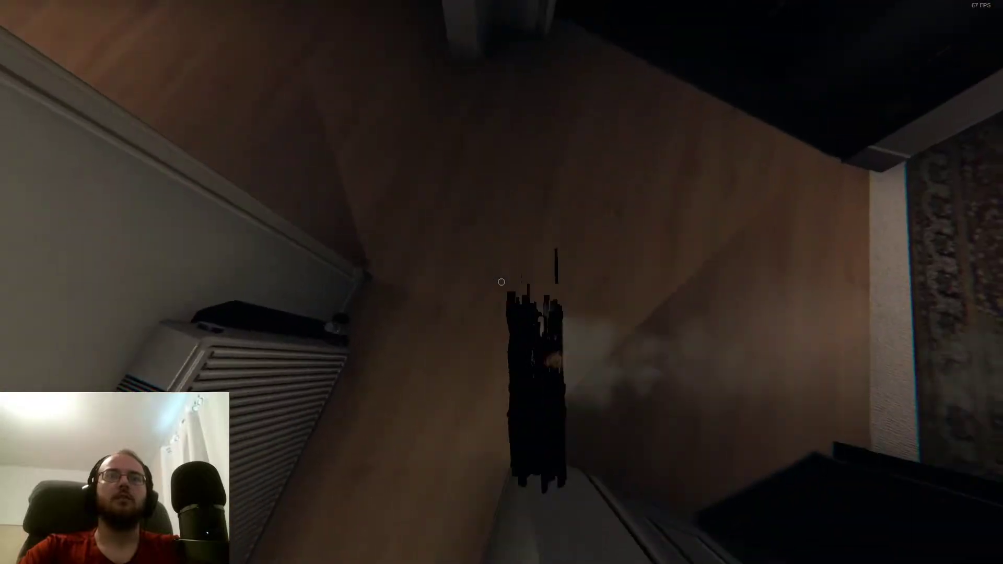
key(w)
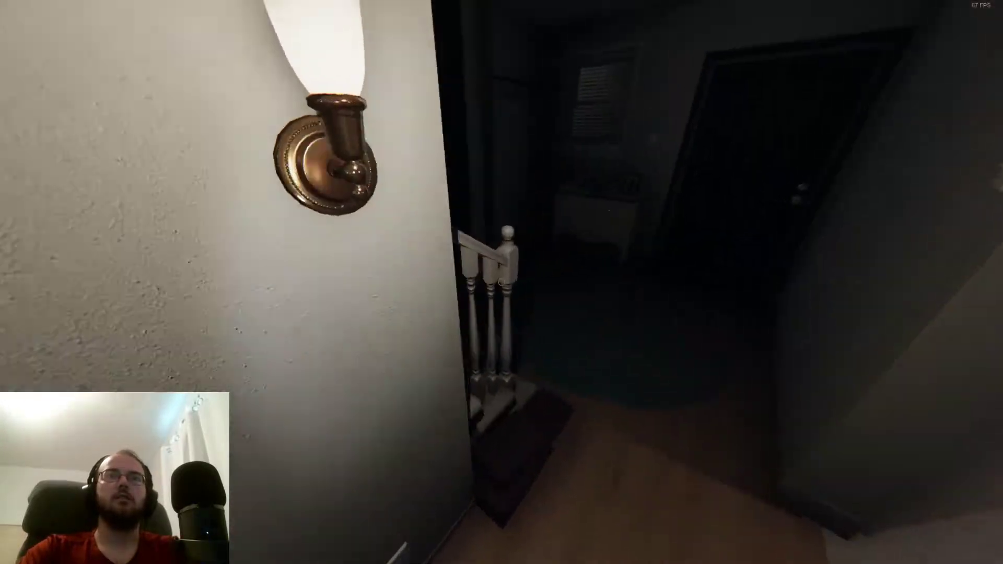
key(w)
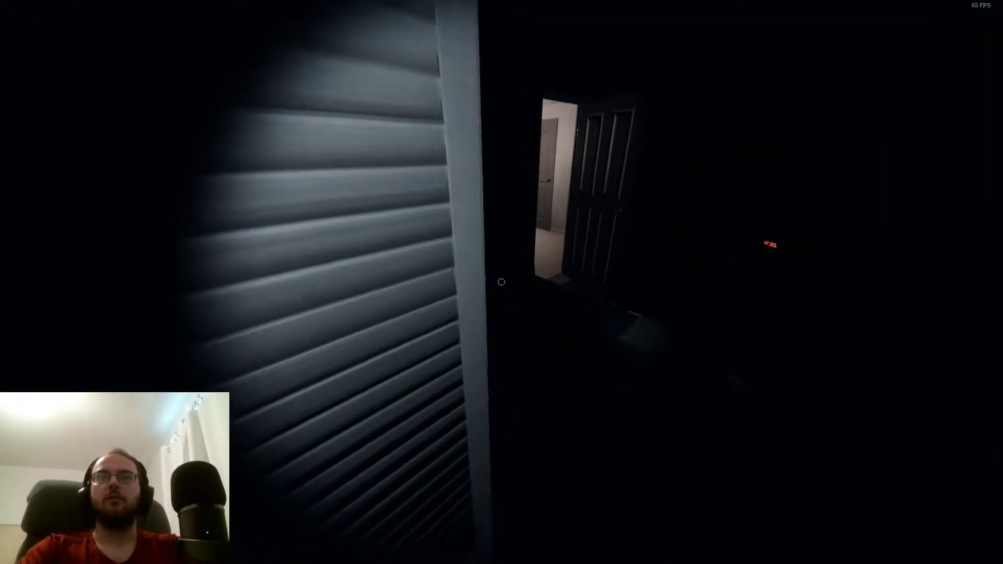
key(f)
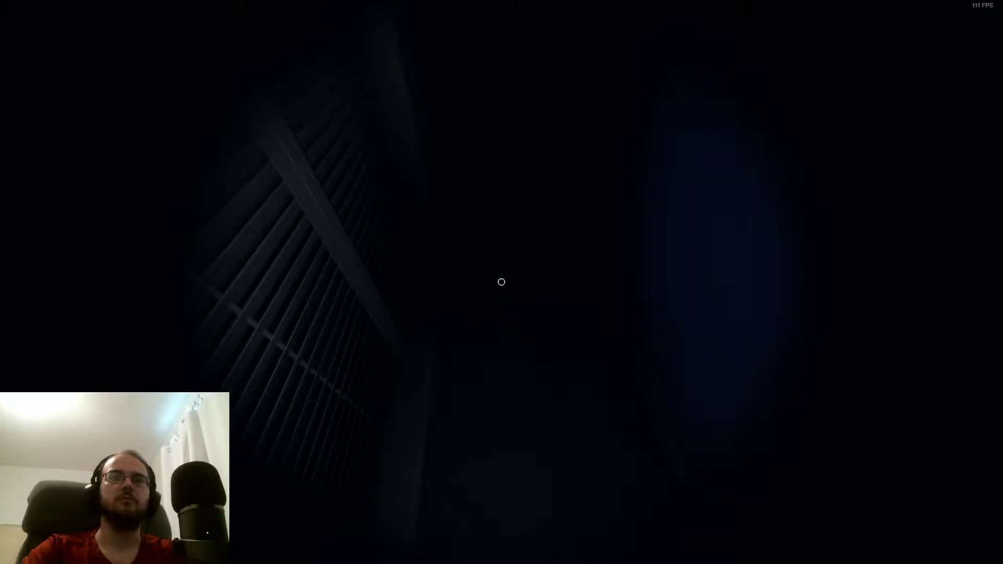
key(f)
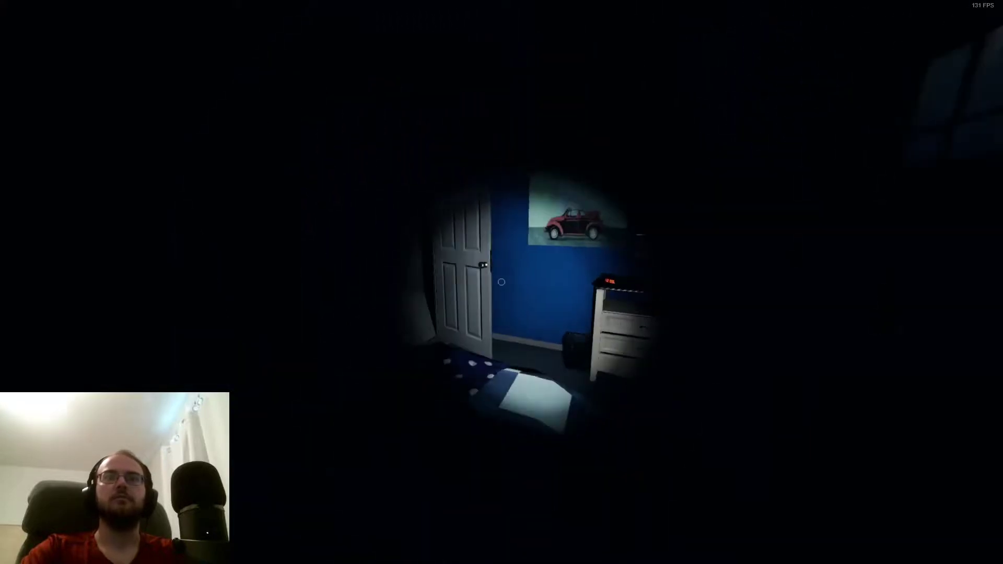
key(w)
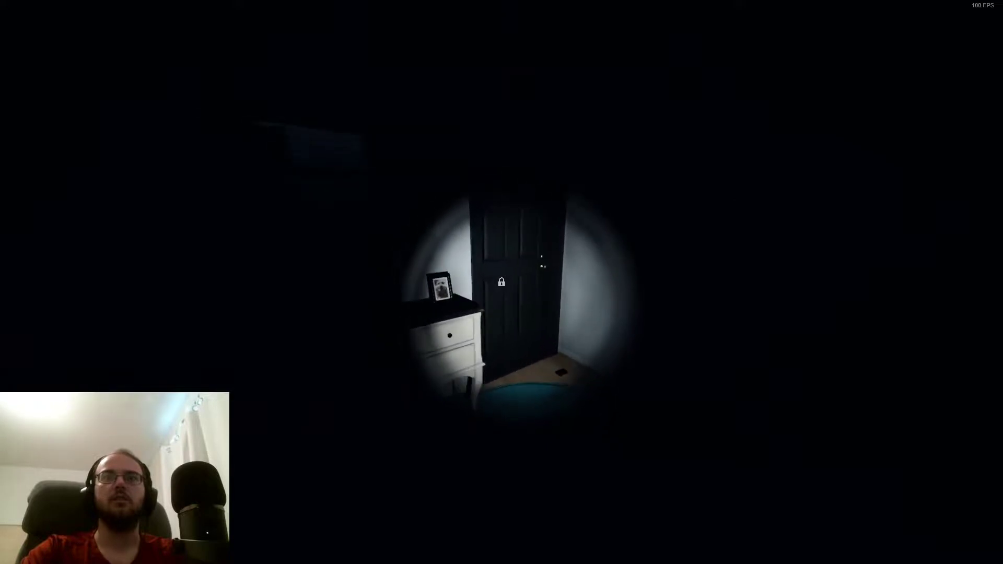
key(w)
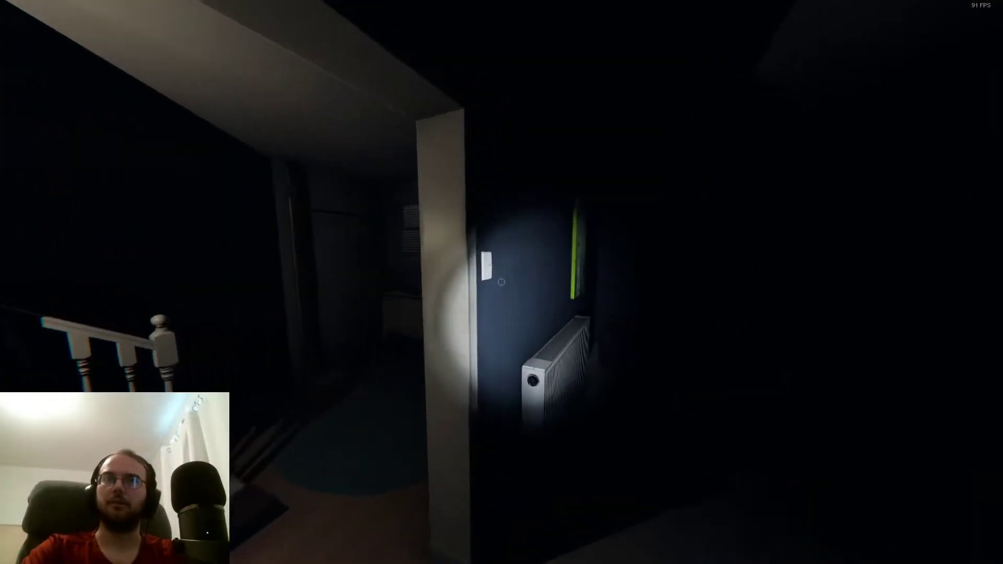
Carry the lit lighter through the piano room into the garage, then visit the van's thermometers
key(q)
key(w)
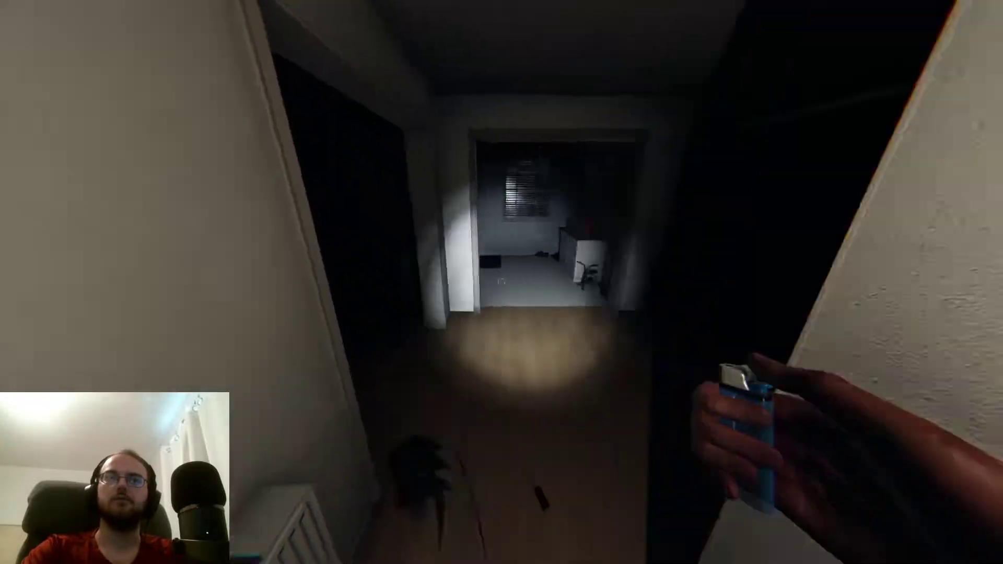
key(w)
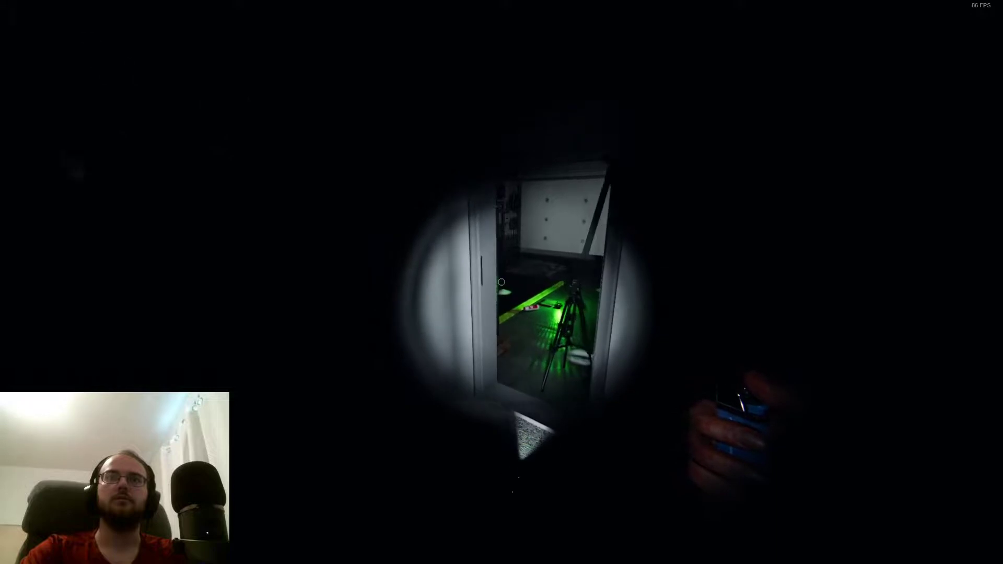
key(w)
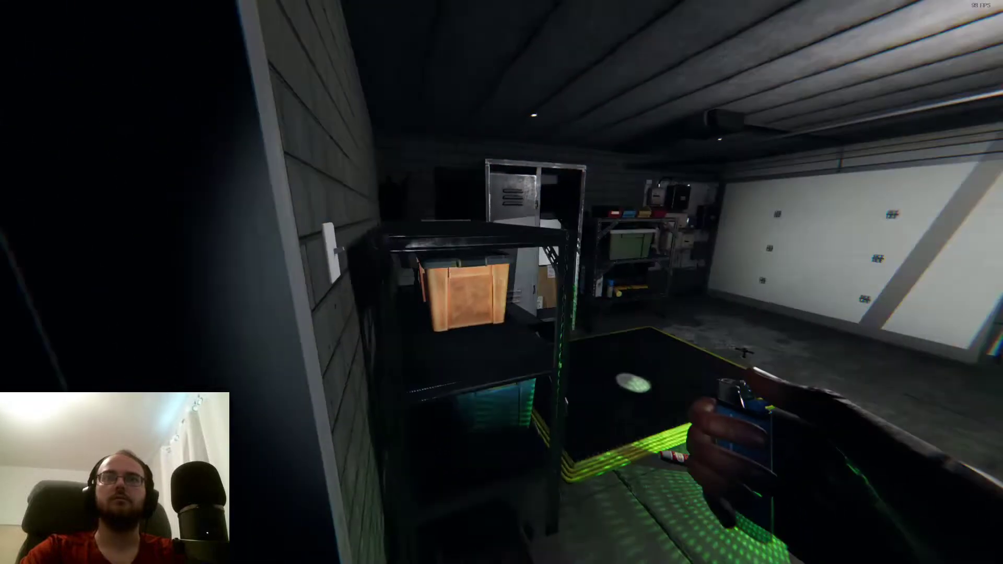
key(w)
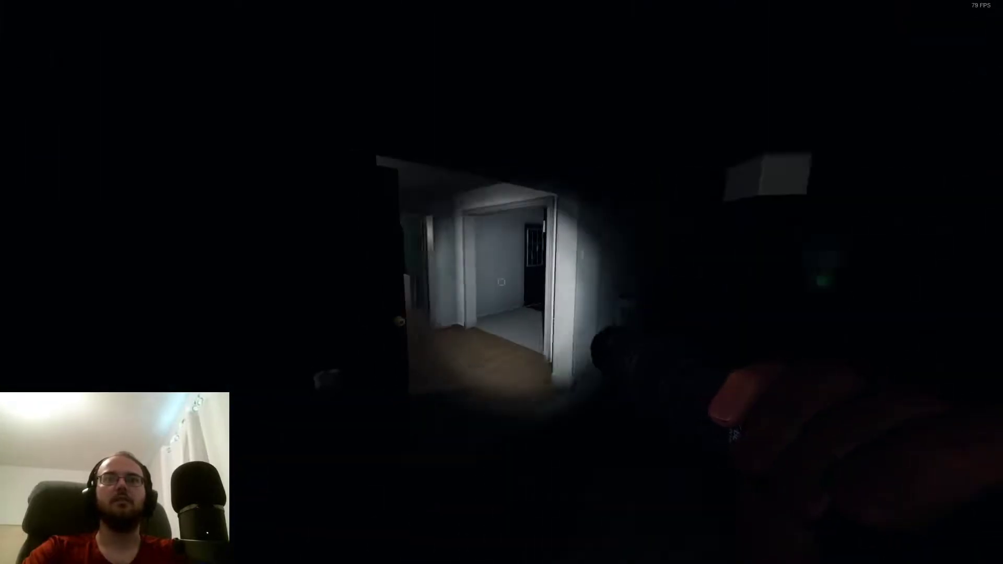
key(q)
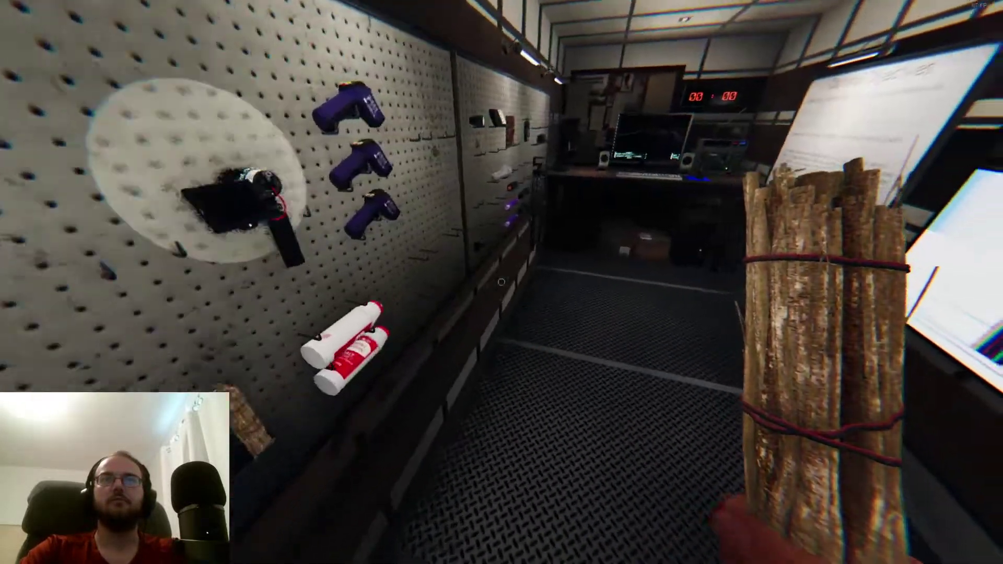
key(w)
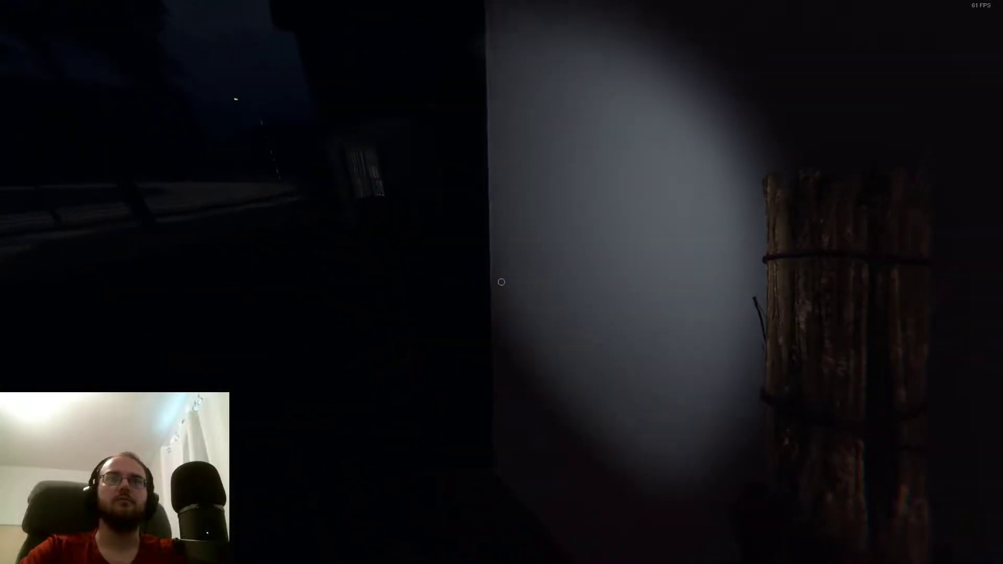
right_click(502, 282)
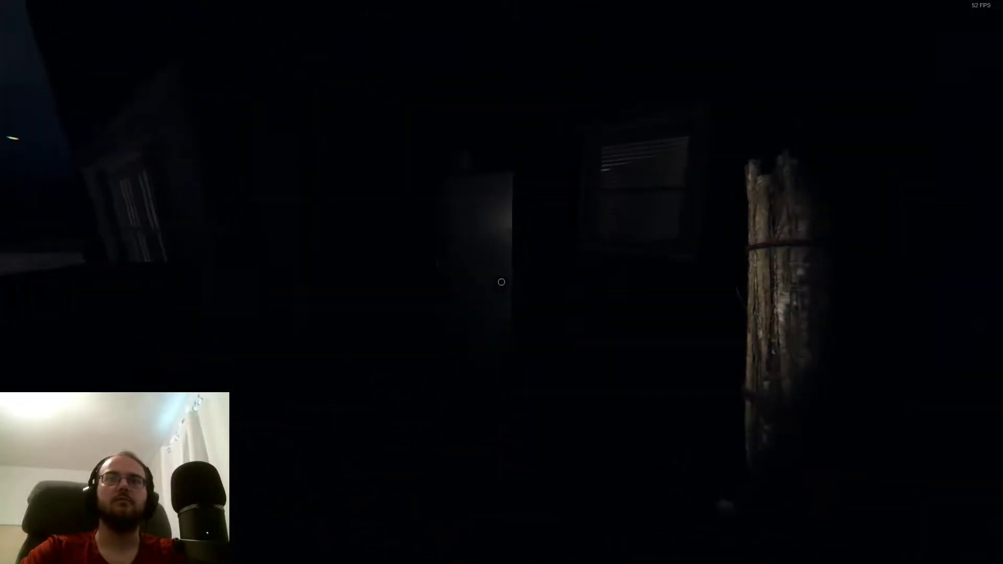
View the doorway through the camera in the fireplace living room and browse the journal's photos
key(w)
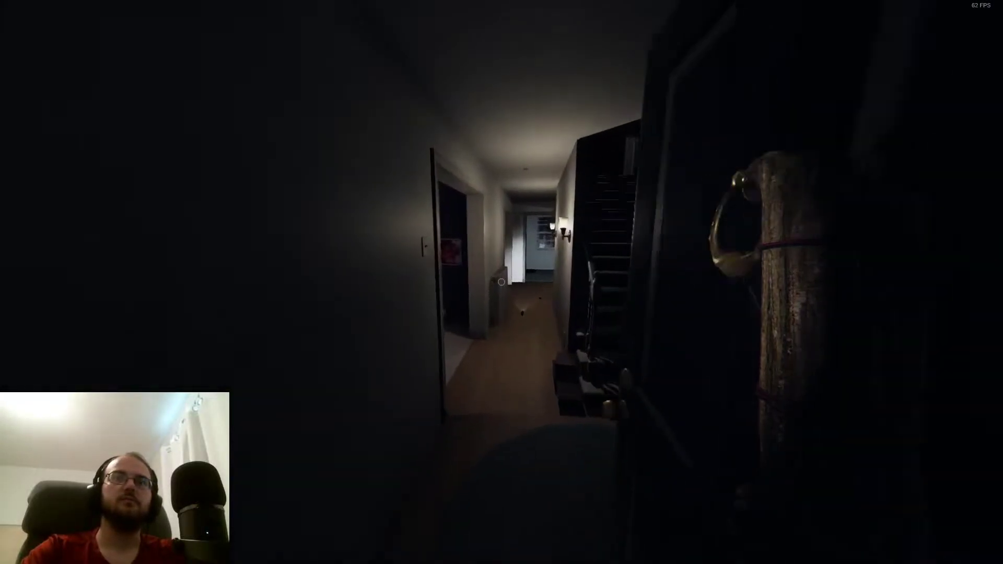
key(w)
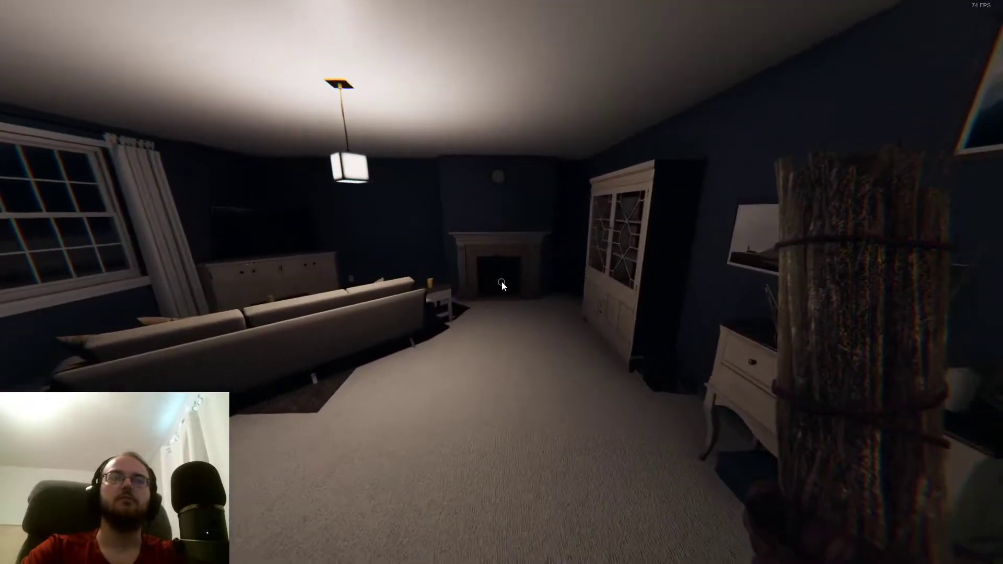
key(w)
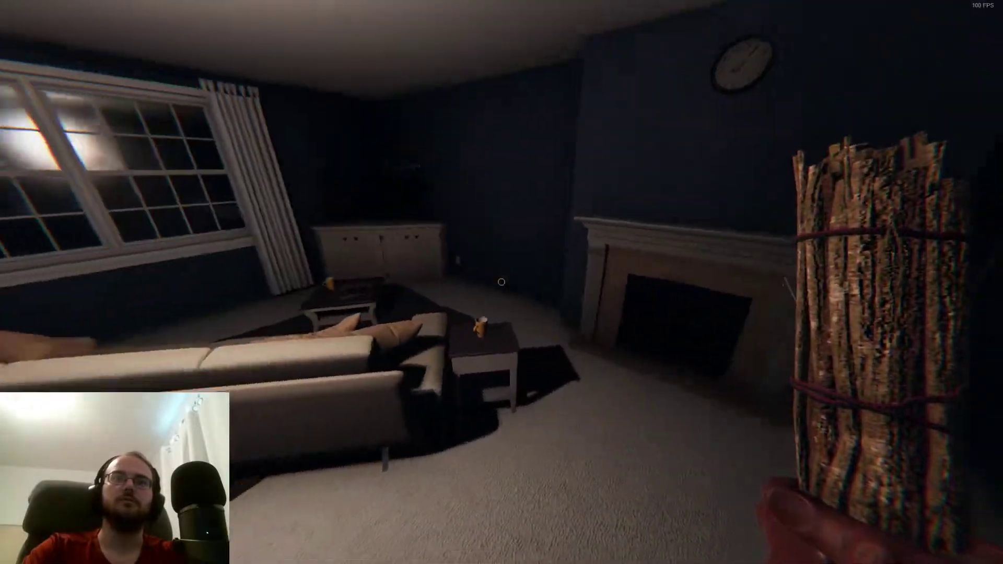
key(w)
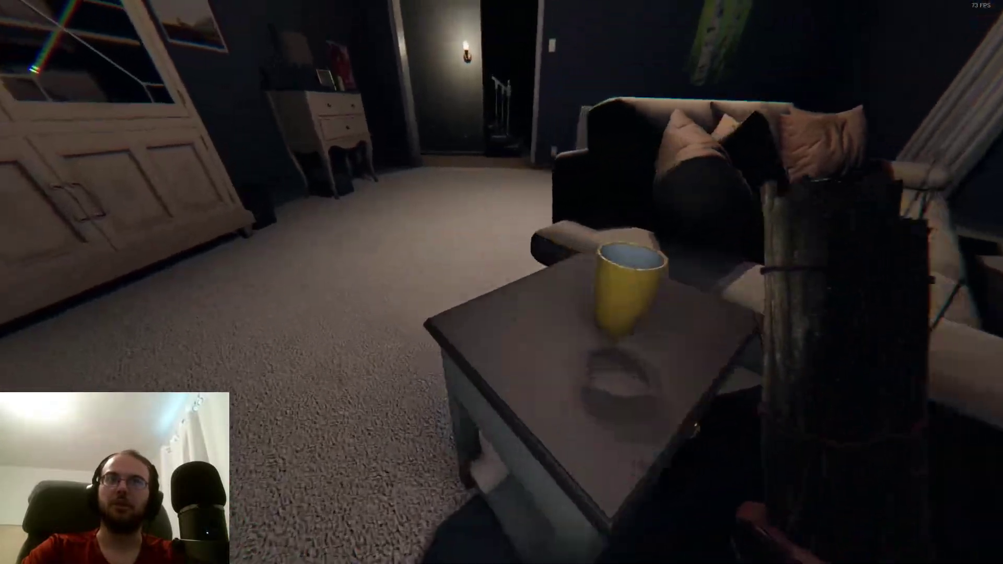
right_click(502, 282)
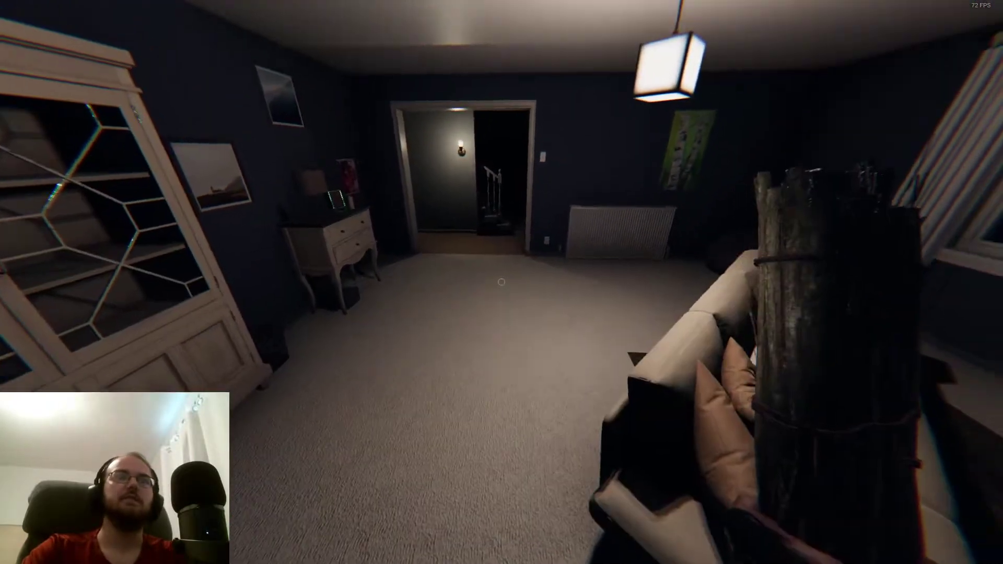
key(j)
click(454, 37)
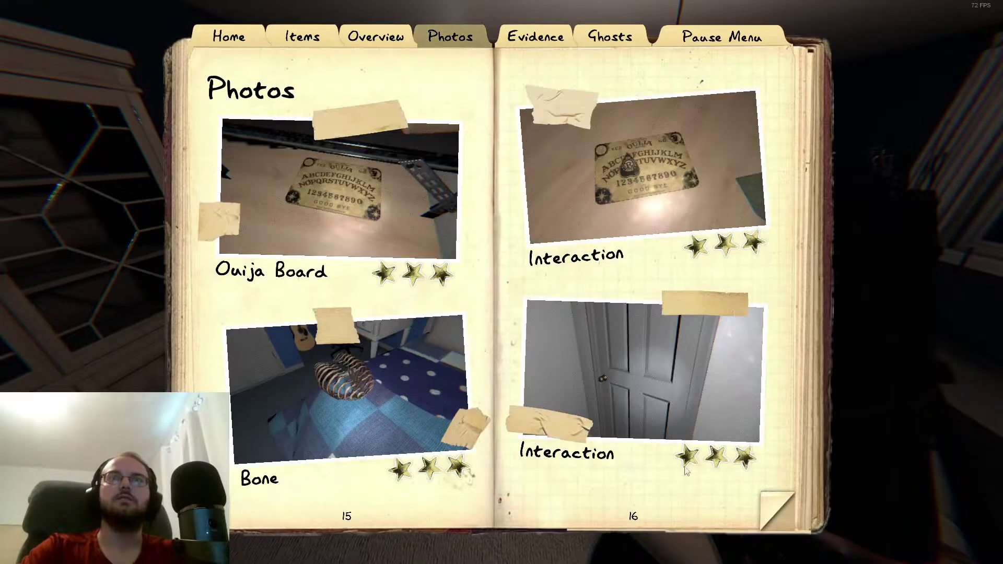
click(535, 37)
key(j)
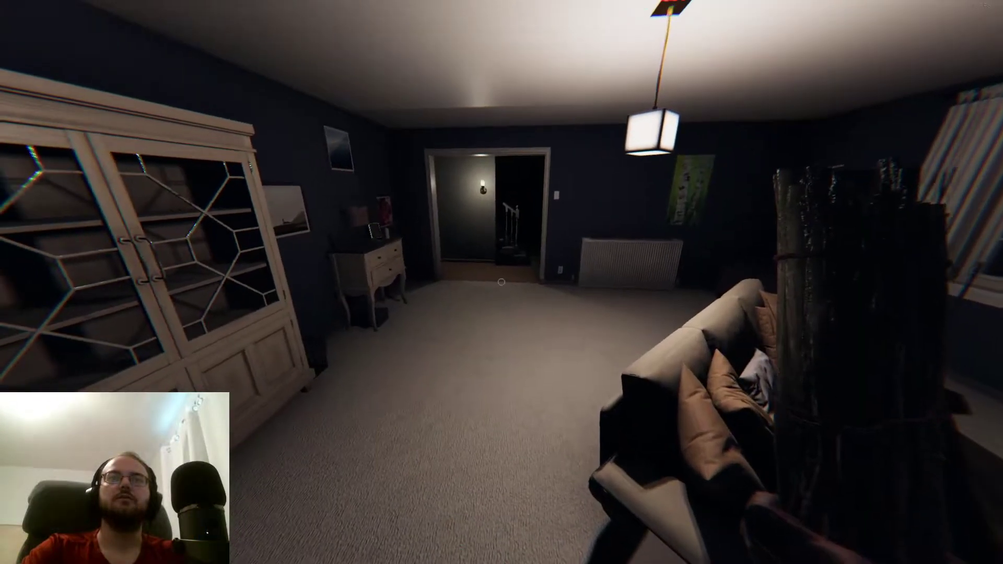
Walk the upstairs hallway and check the journal's Evidence, Photos and Overview pages
key(w)
key(w)
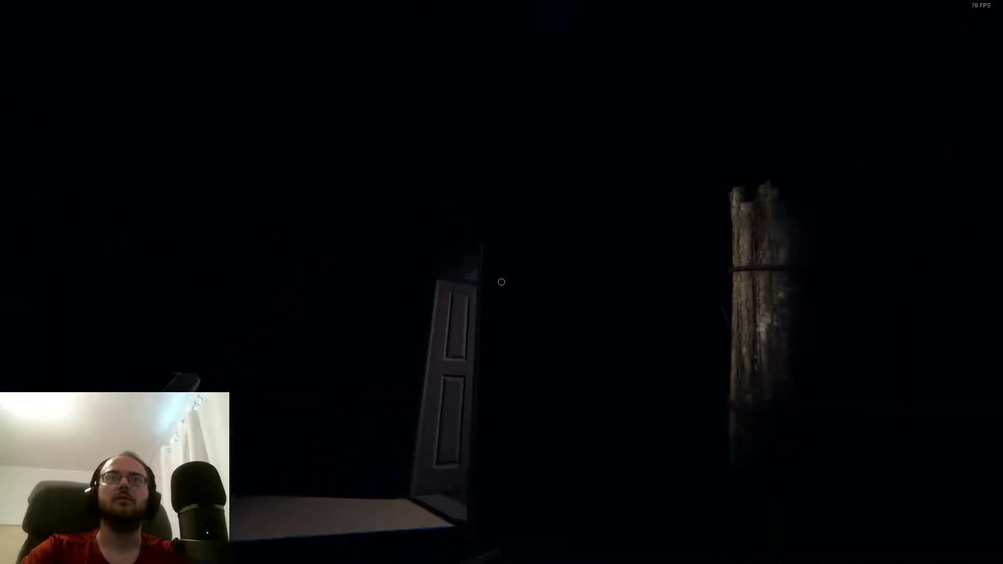
key(w)
key(t)
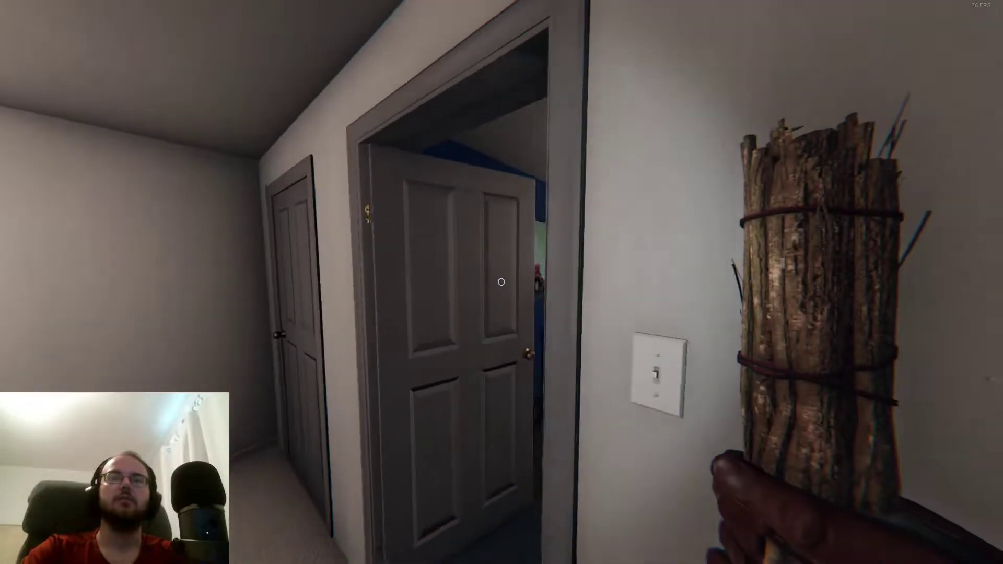
key(w)
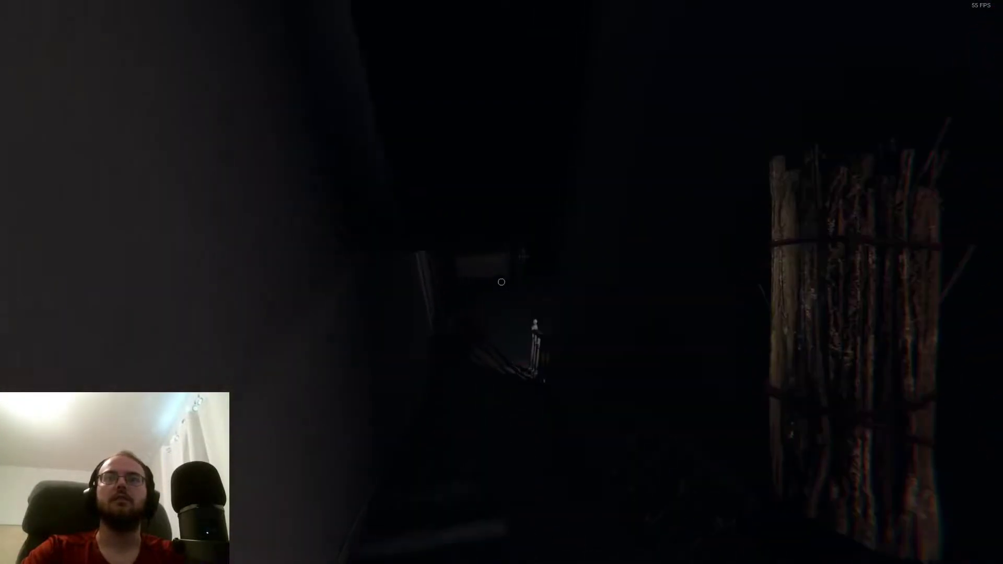
key(w)
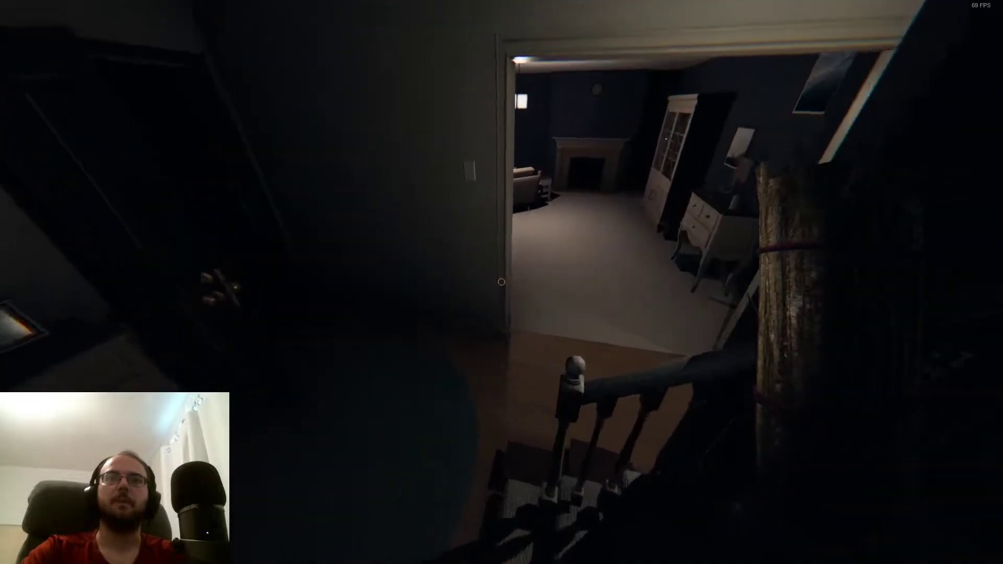
key(w)
key(j)
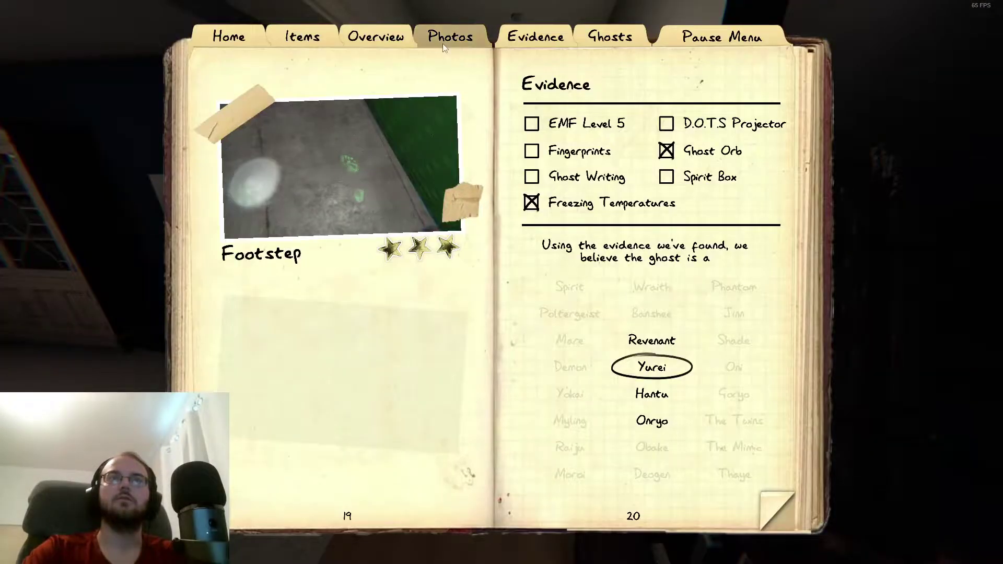
click(443, 42)
click(366, 40)
key(j)
Step into the garage, then take a photo of the living room
key(w)
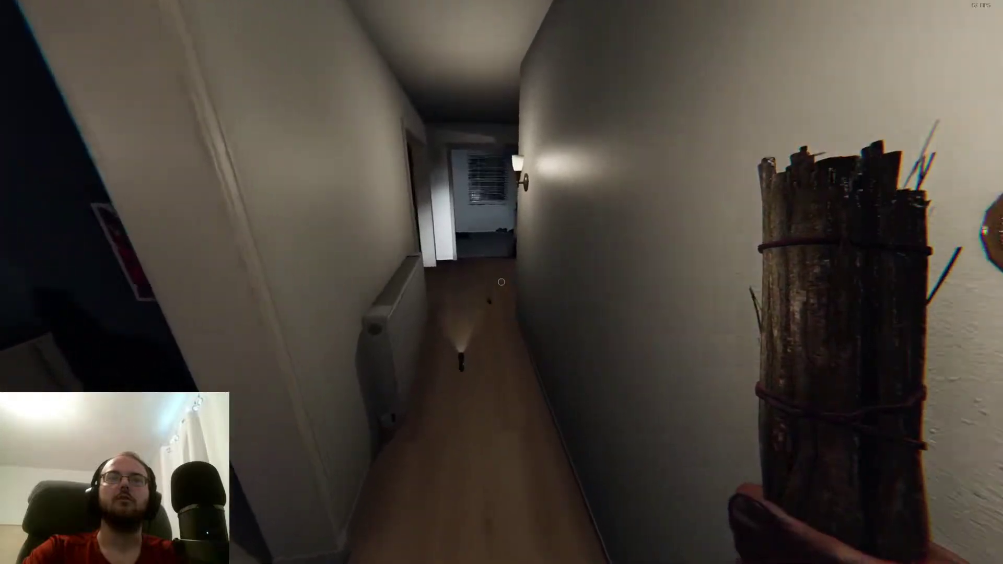
key(w)
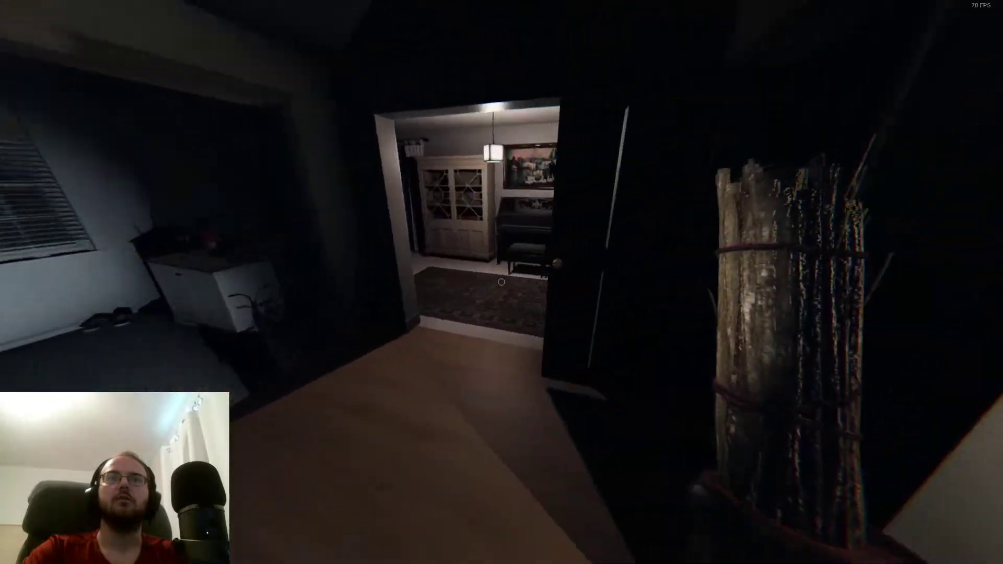
key(w)
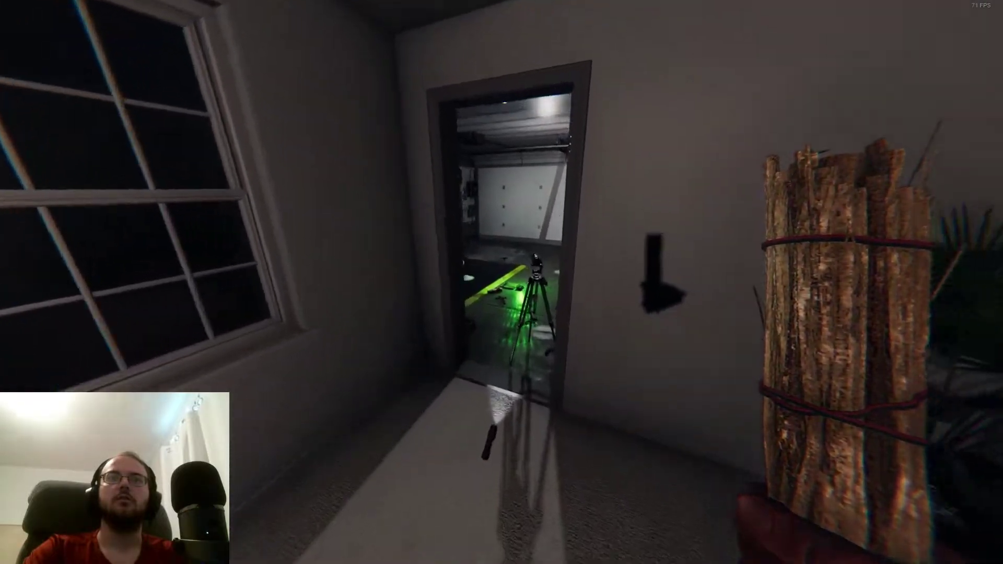
key(w)
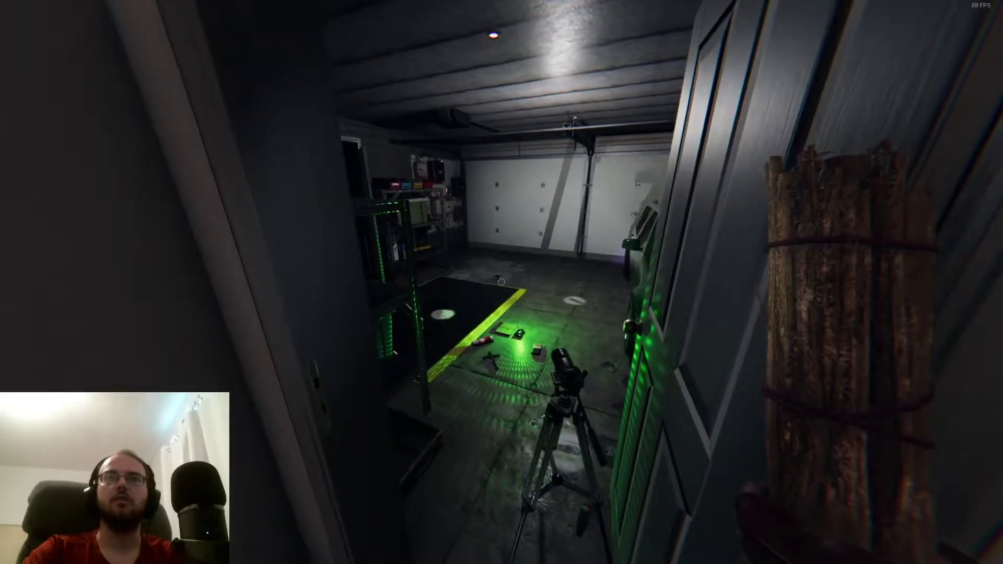
key(w)
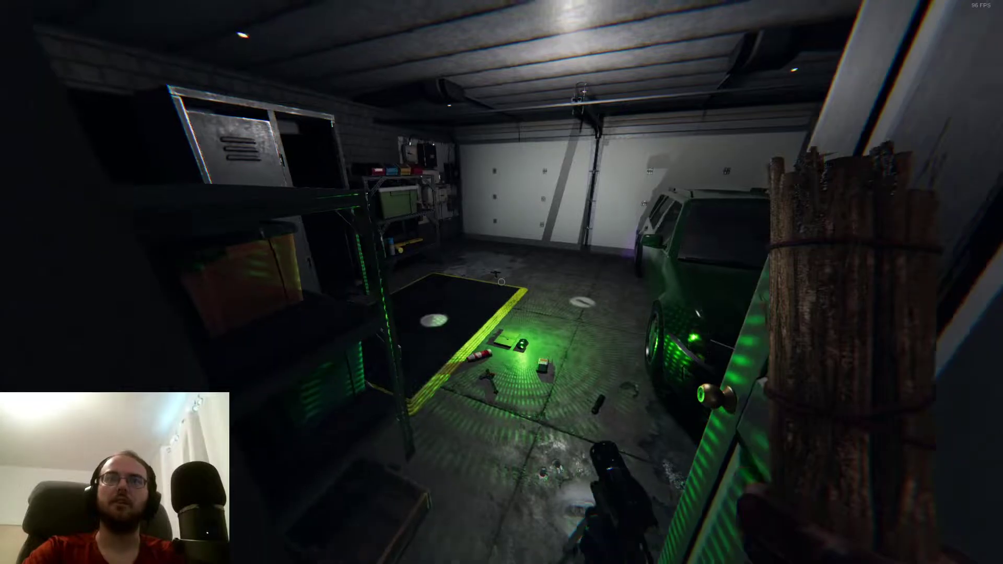
key(q)
key(s)
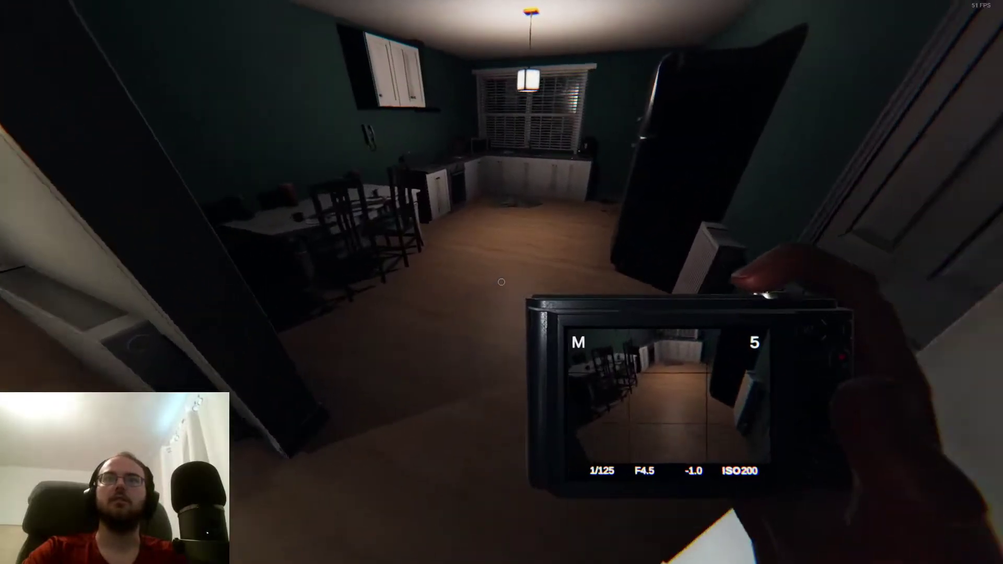
key(q)
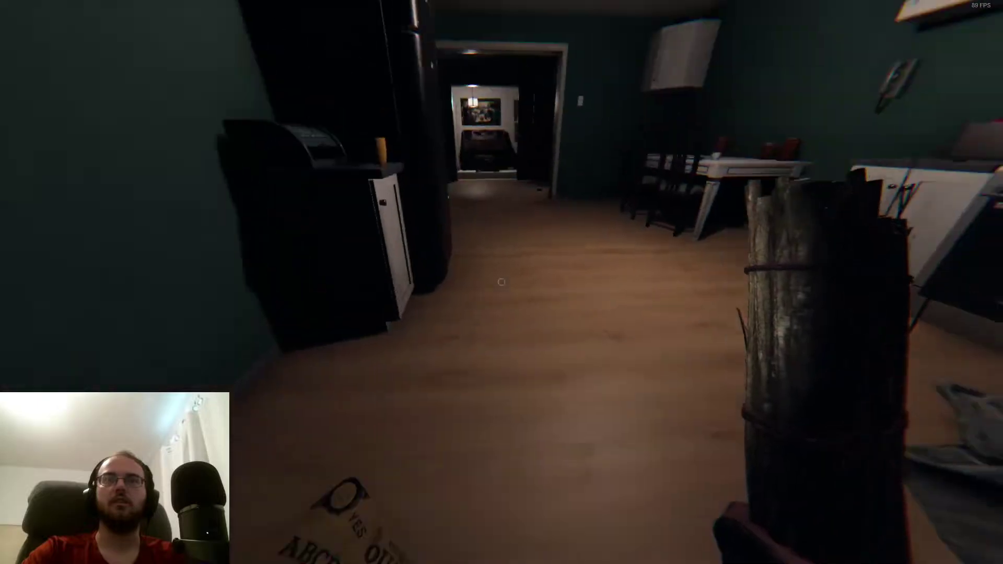
key(q)
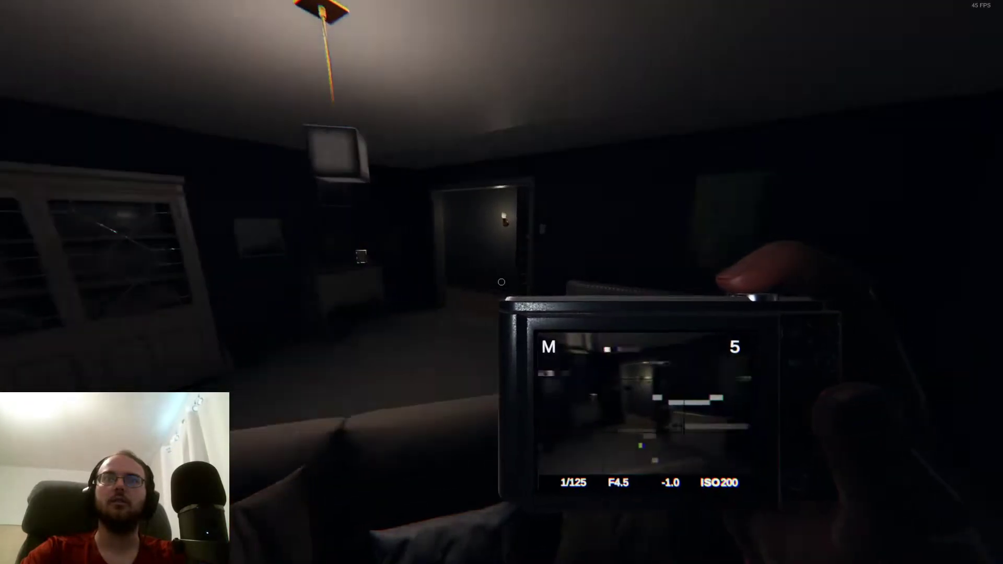
click(501, 282)
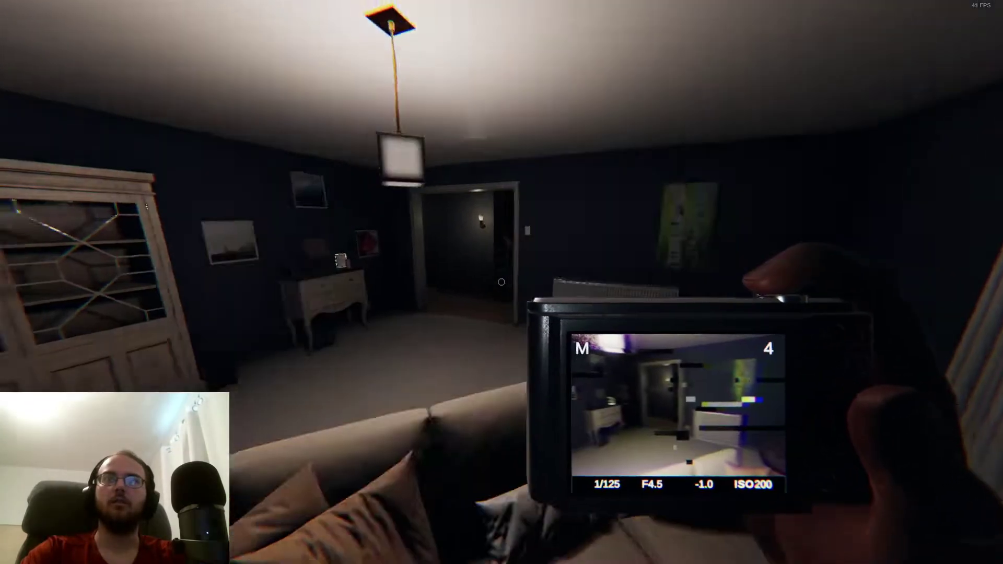
key(q)
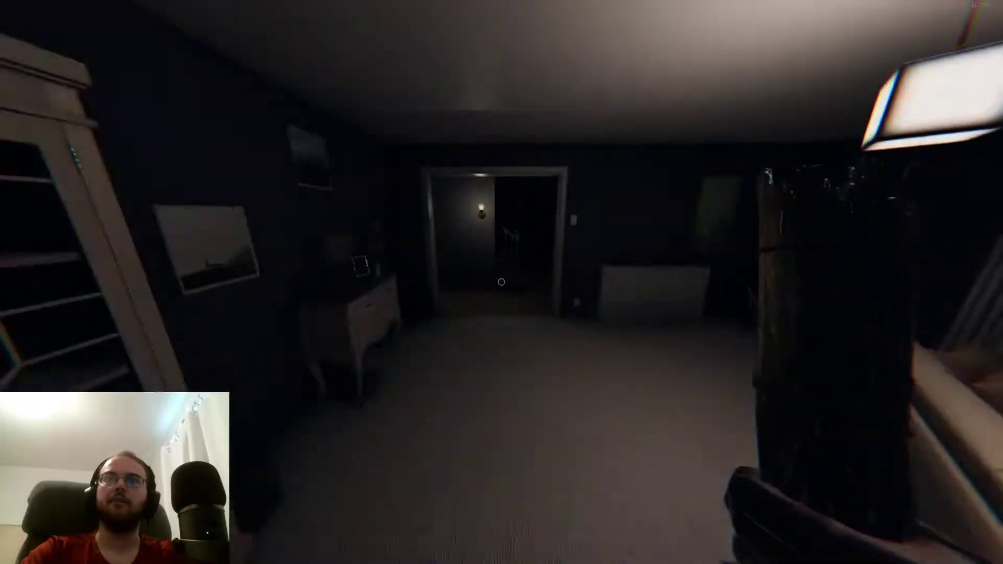
Go to the blue bedroom closet and open the journal's Evidence ghost list
key(w)
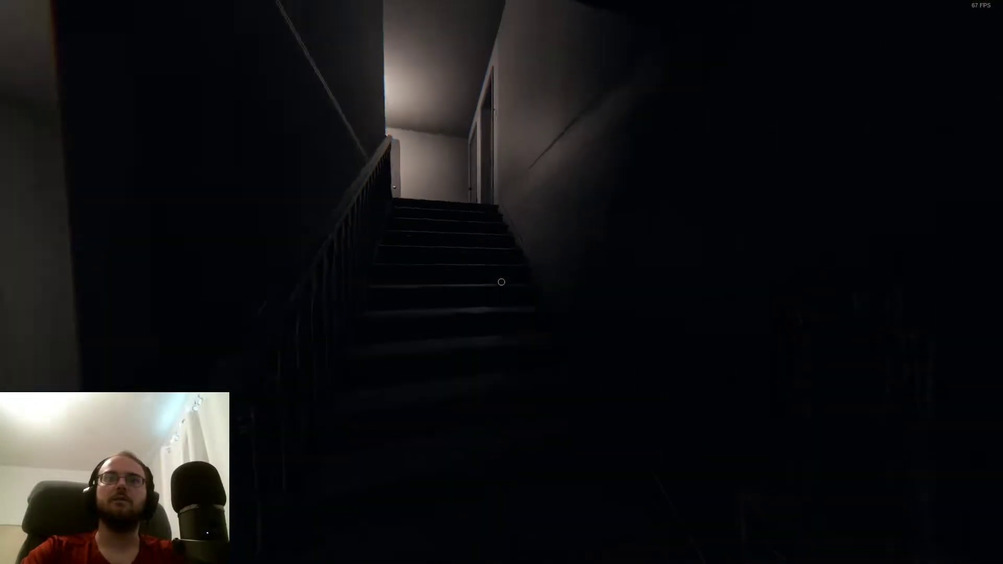
key(w)
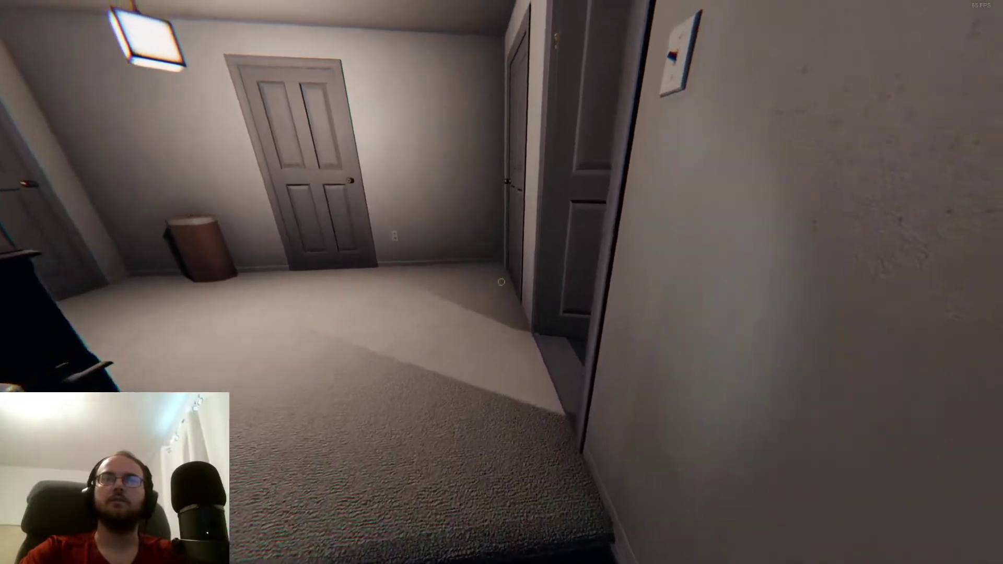
key(w)
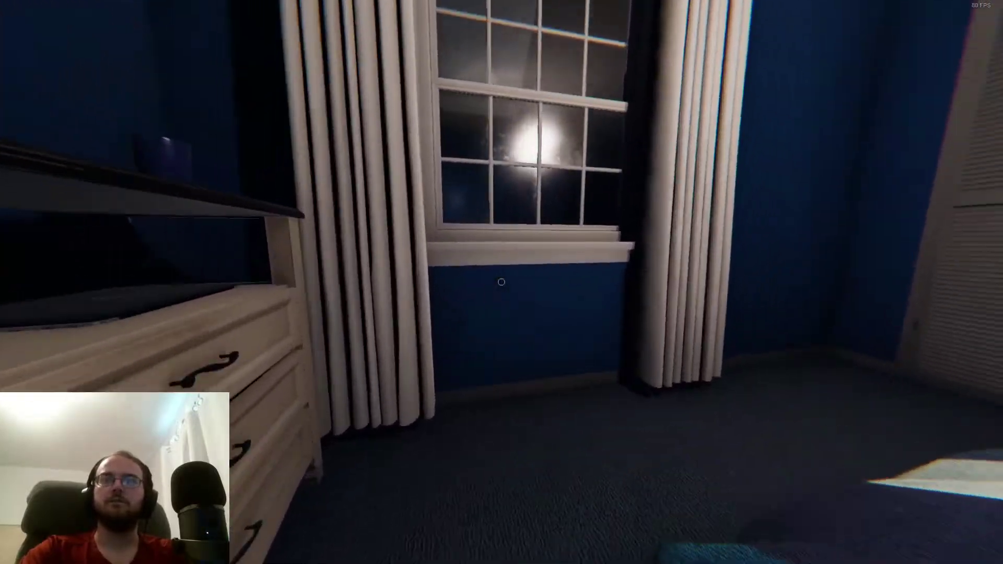
key(w)
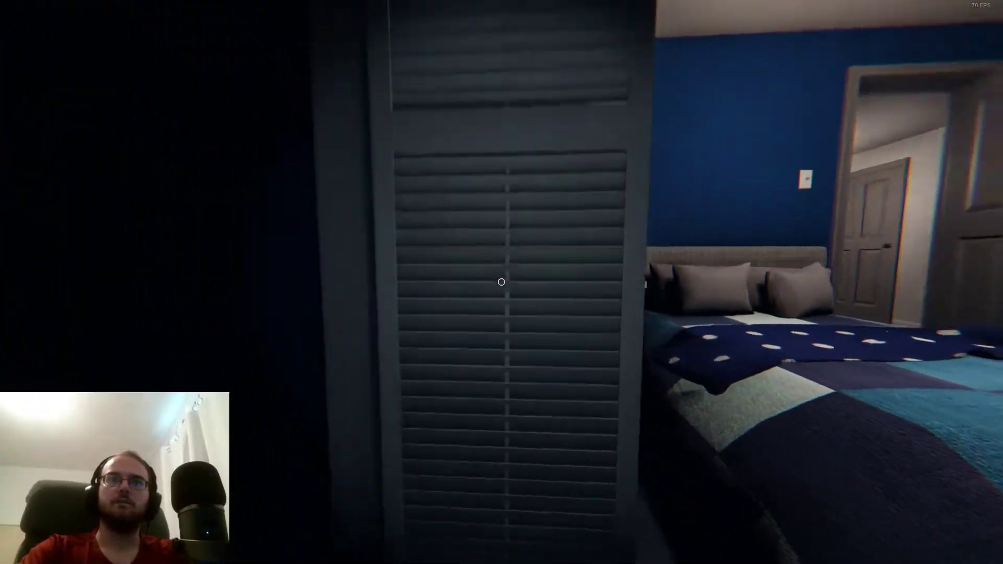
key(j)
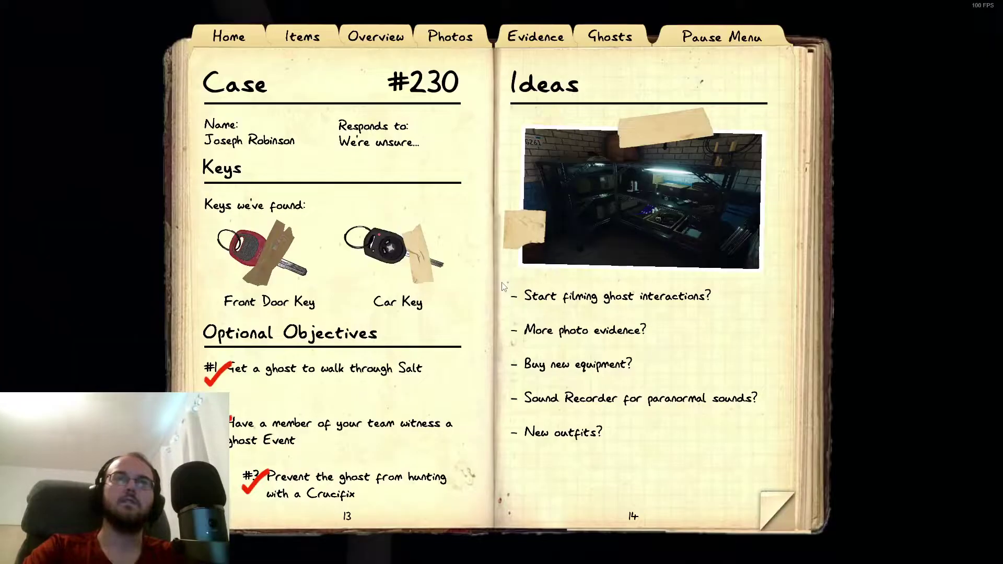
click(496, 30)
click(779, 505)
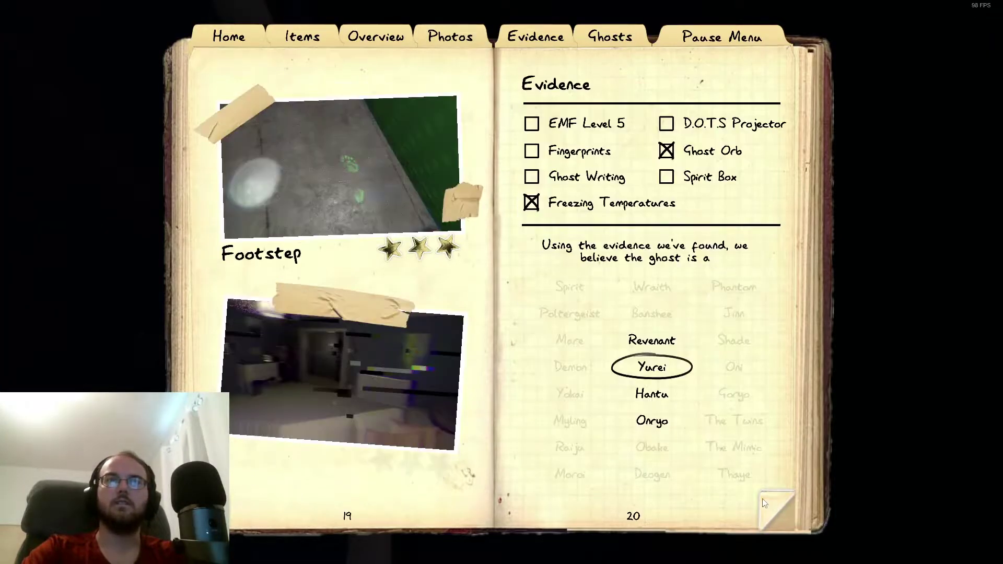
key(j)
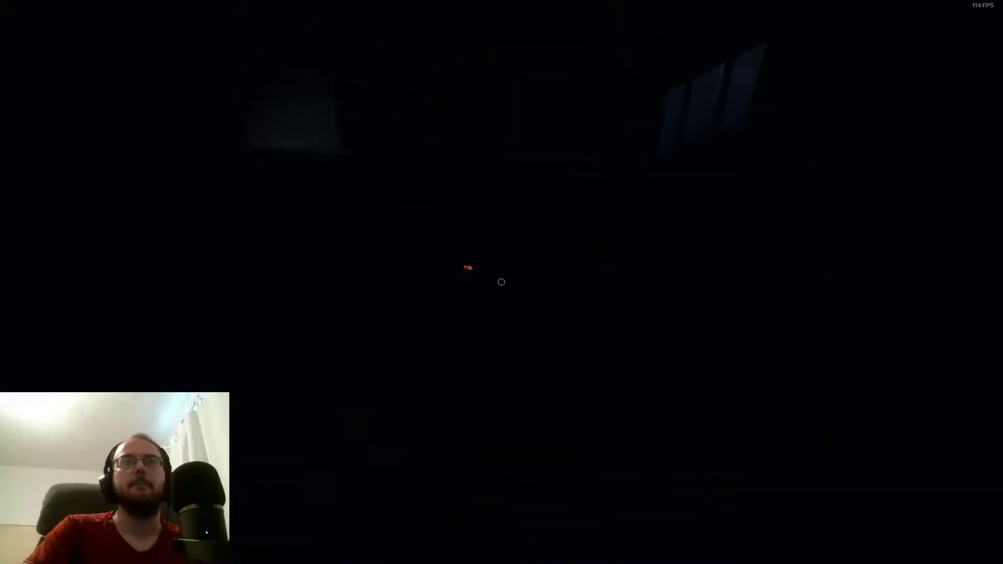
key(f)
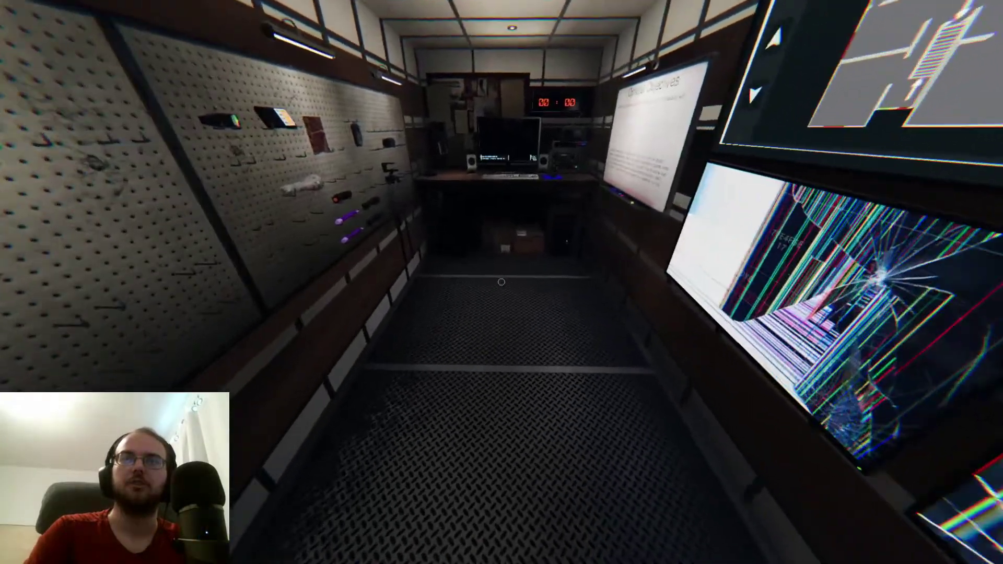
Dismiss the payment and statistics screens, then add flashlights, tripods and sound sensors to the loadout
key(w)
key(w)
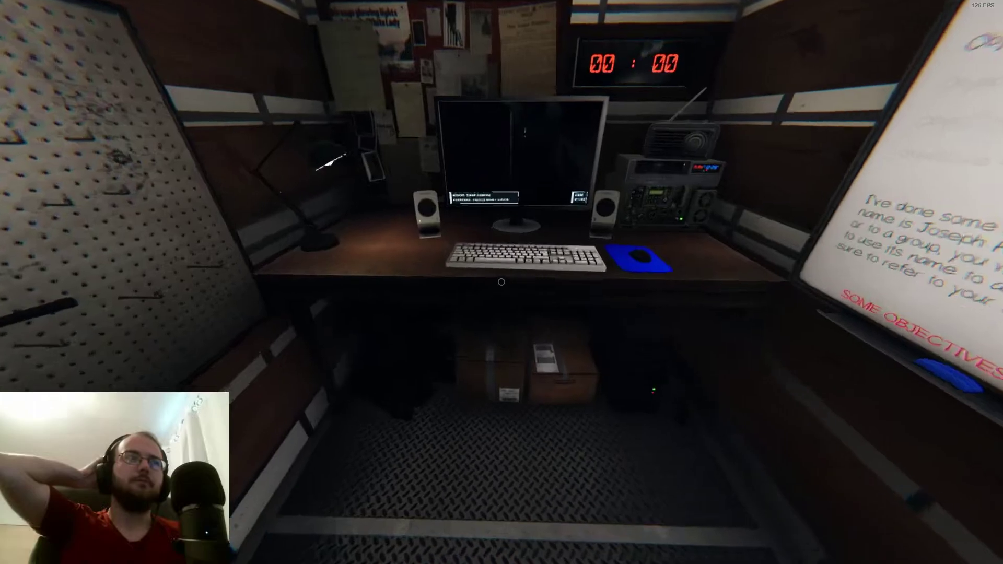
key(w)
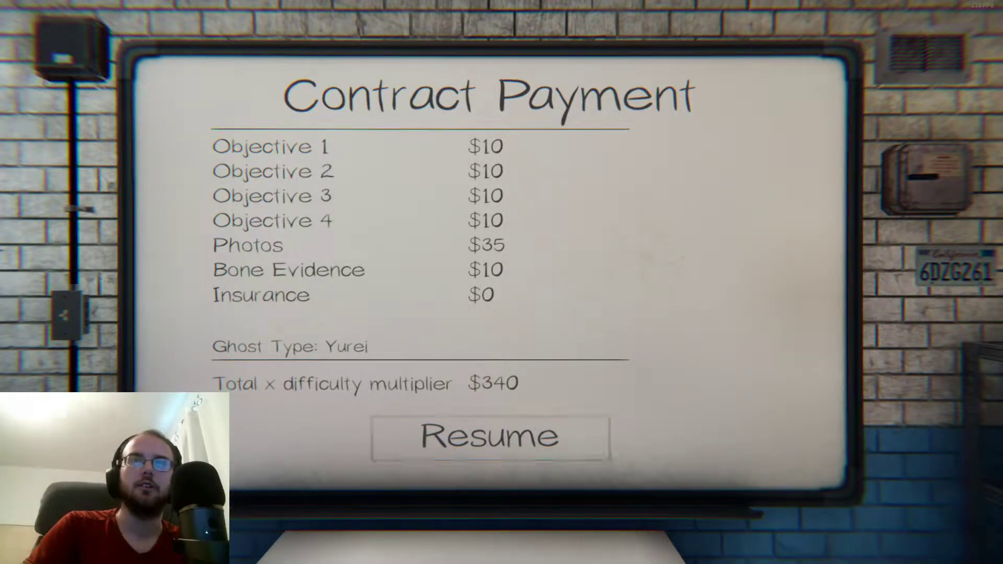
click(492, 434)
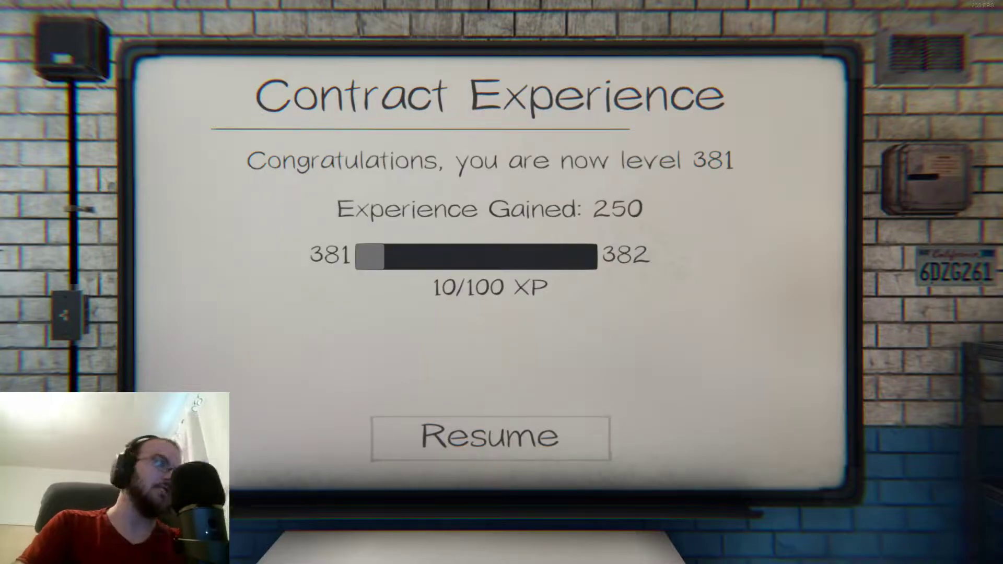
click(454, 430)
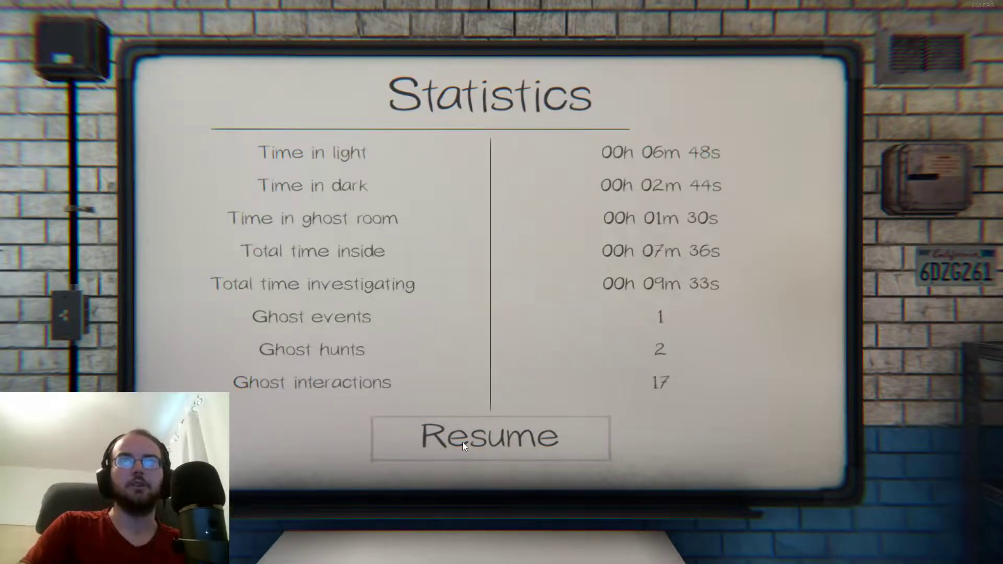
click(658, 387)
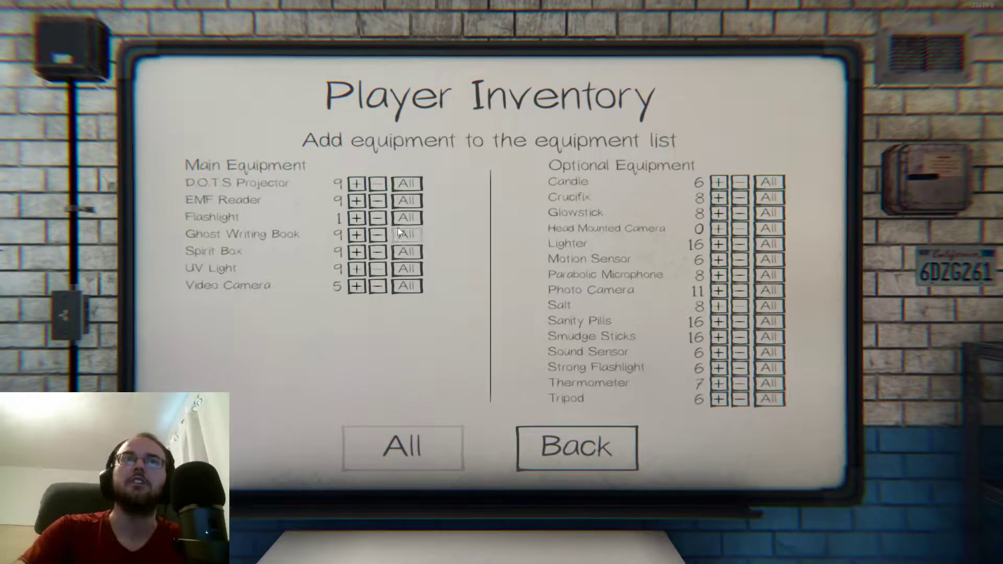
double_click(384, 221)
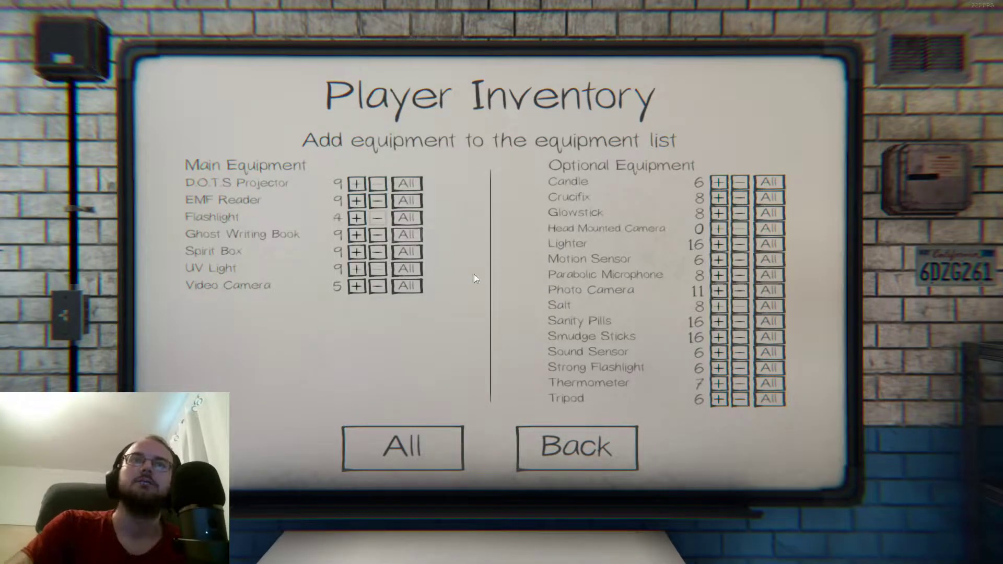
double_click(746, 400)
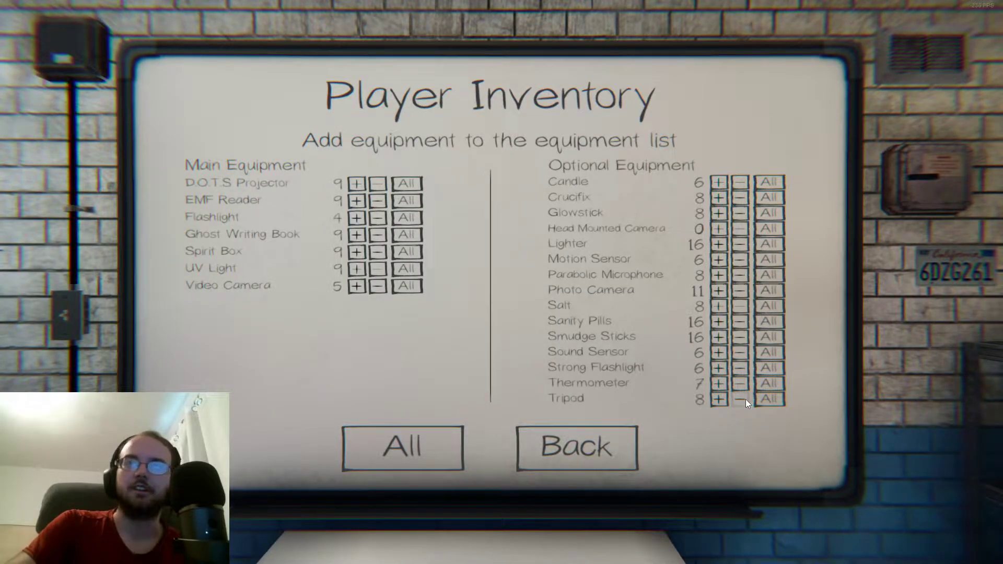
double_click(742, 354)
double_click(741, 353)
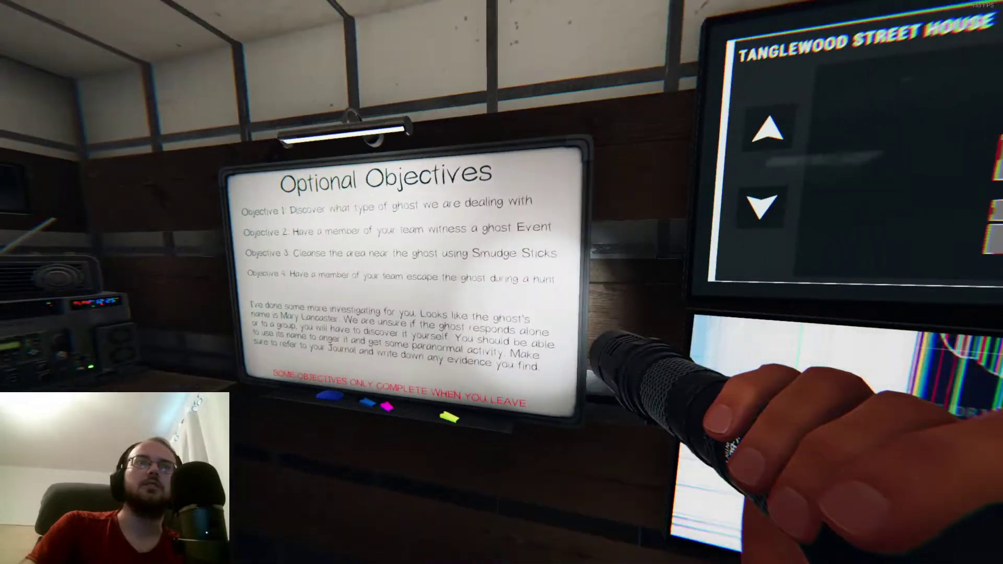
Walk from the van and unlock the front door into the dark hallway
key(q)
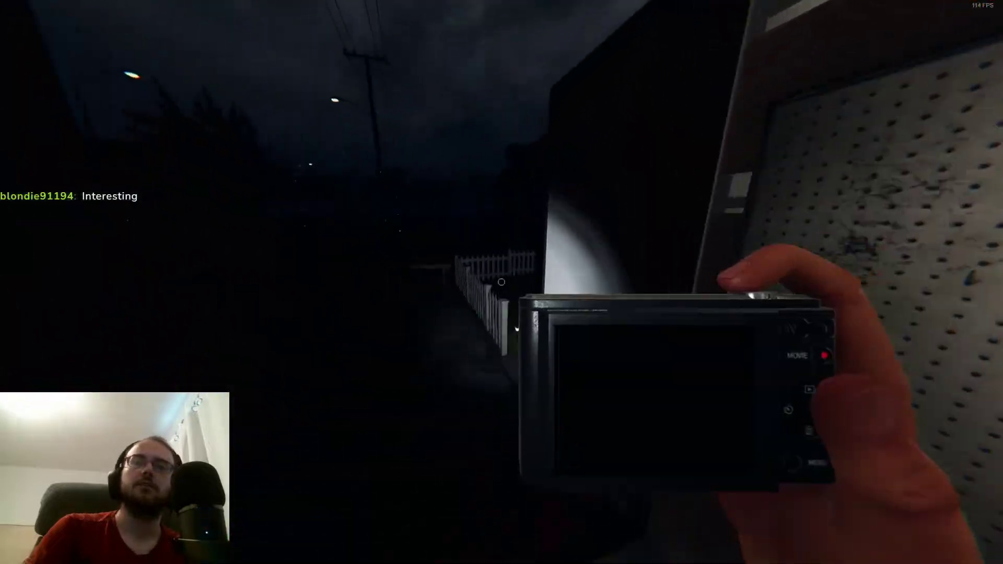
key(q)
key(w)
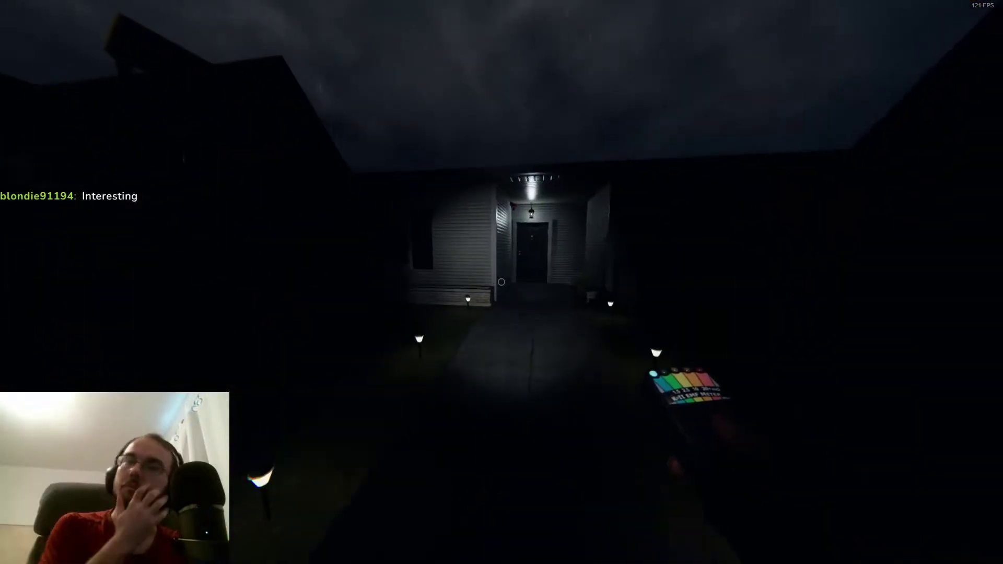
key(w)
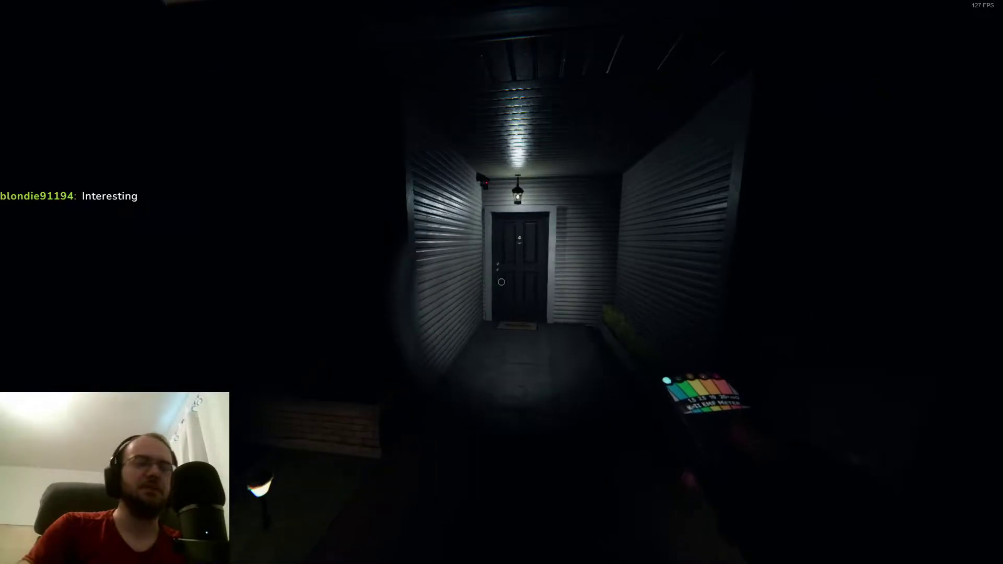
key(w)
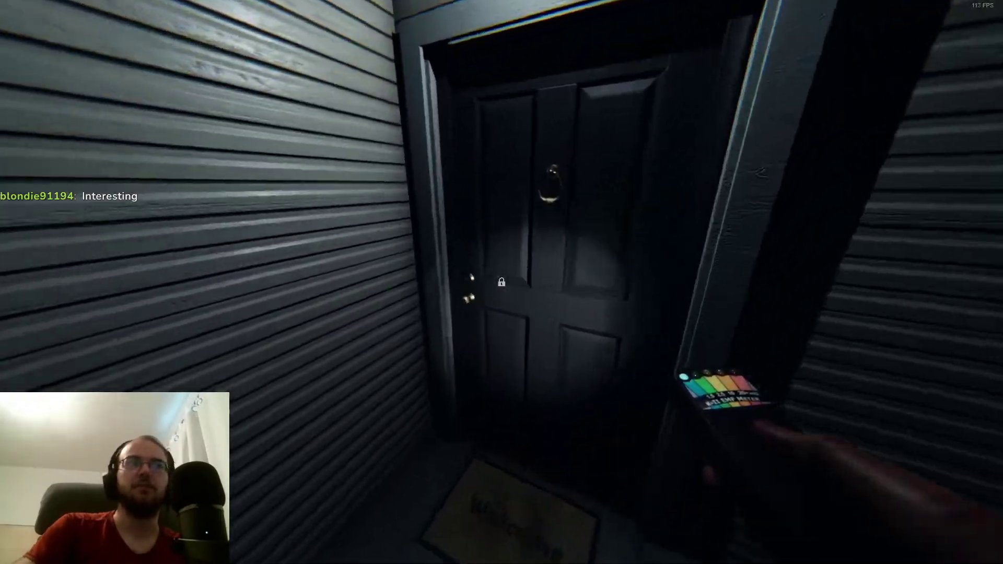
click(502, 282)
key(w)
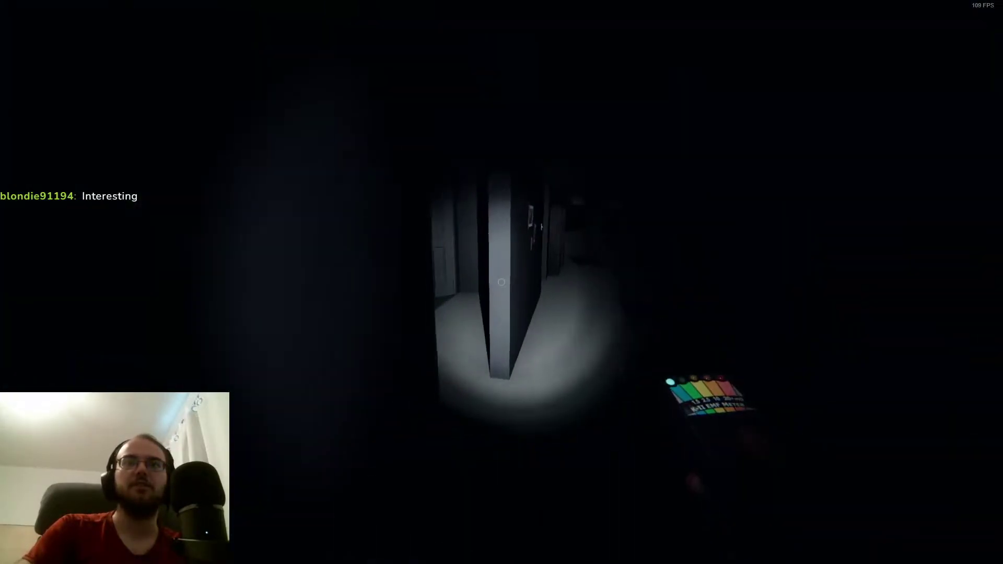
key(w)
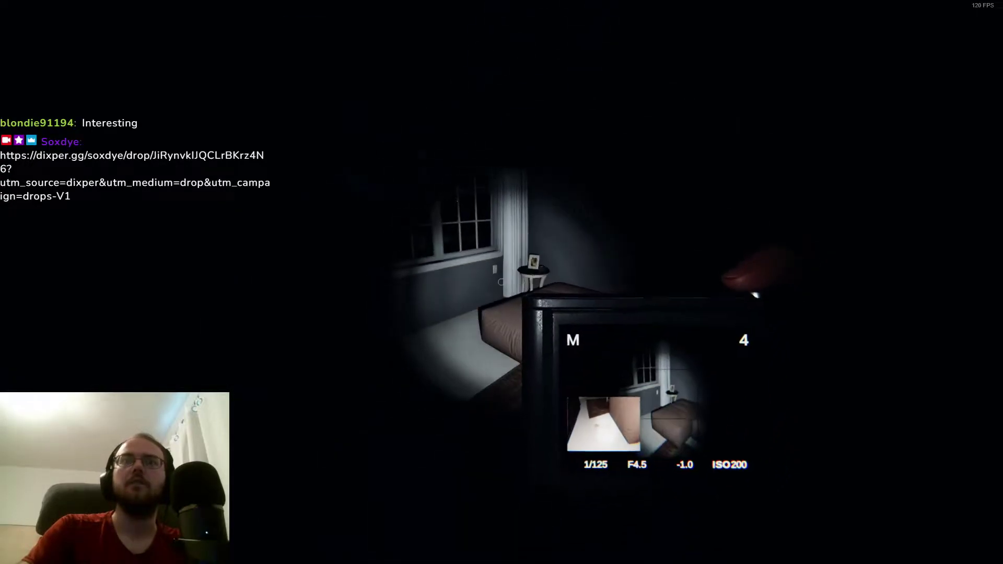
Open the hallway doors and photograph the pentagram on the floor
key(q)
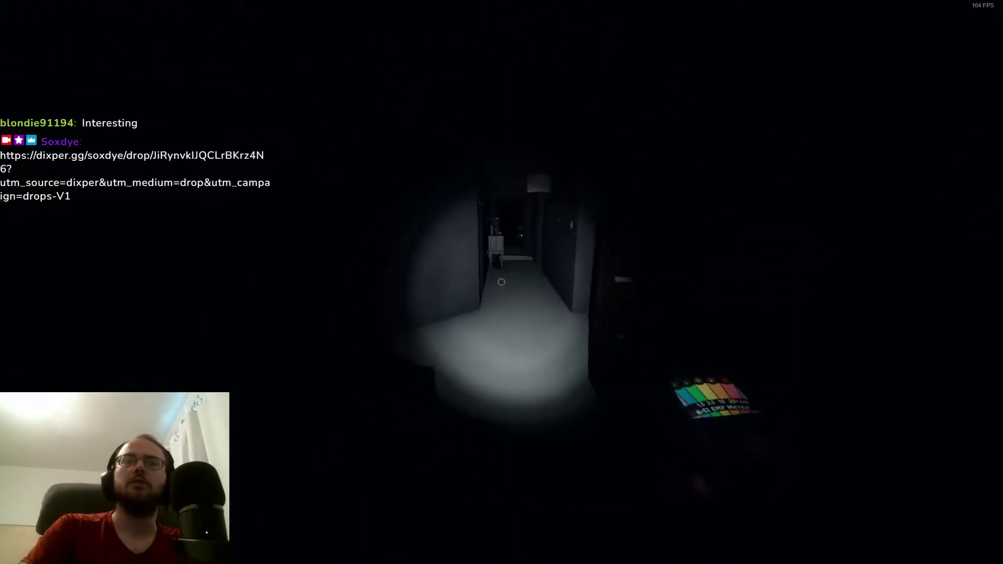
key(w)
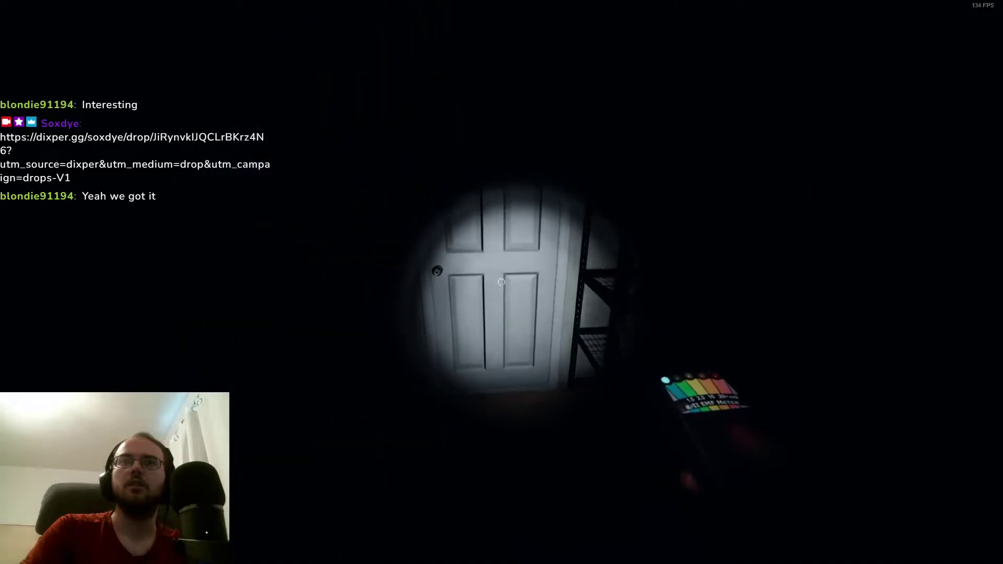
click(502, 282)
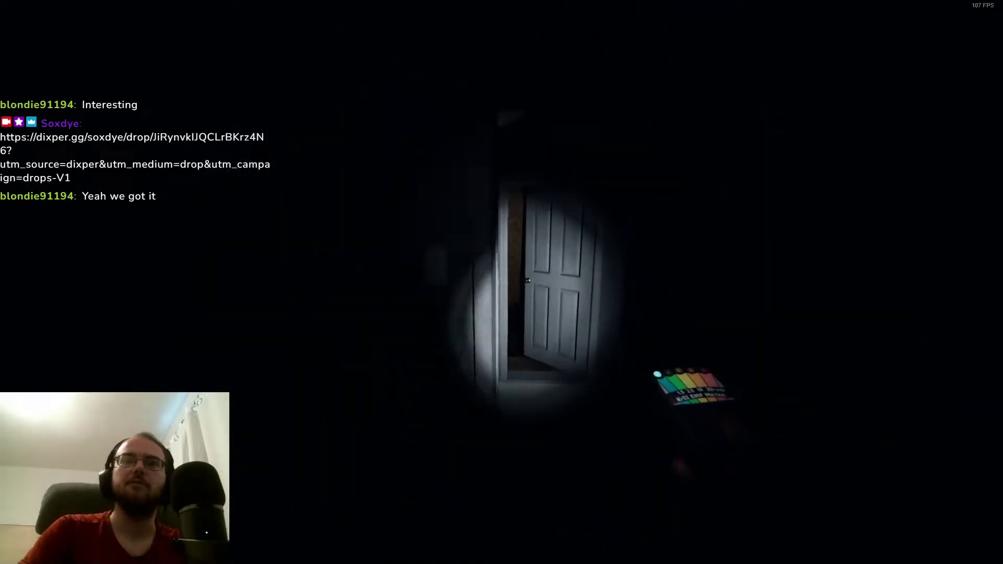
key(w)
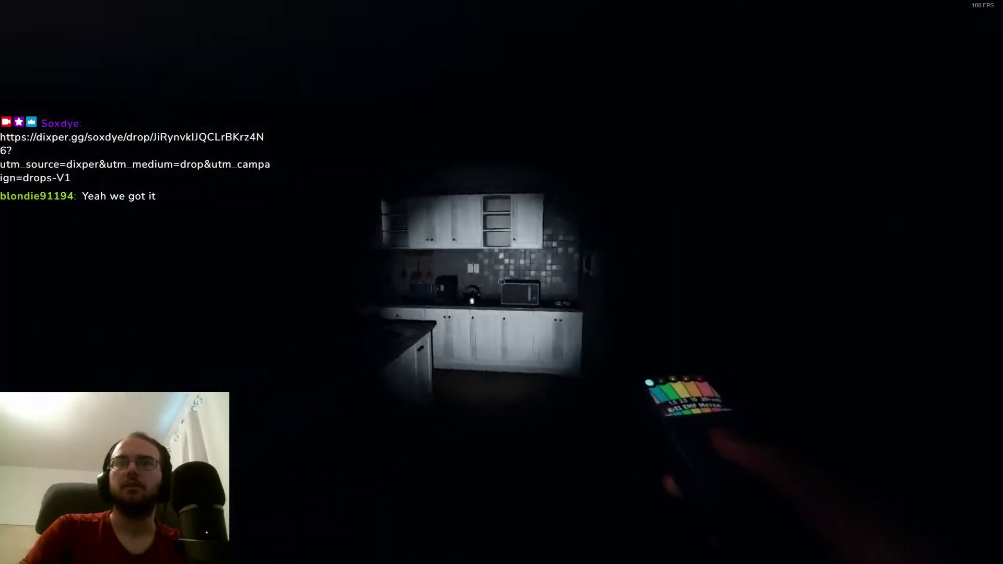
key(w)
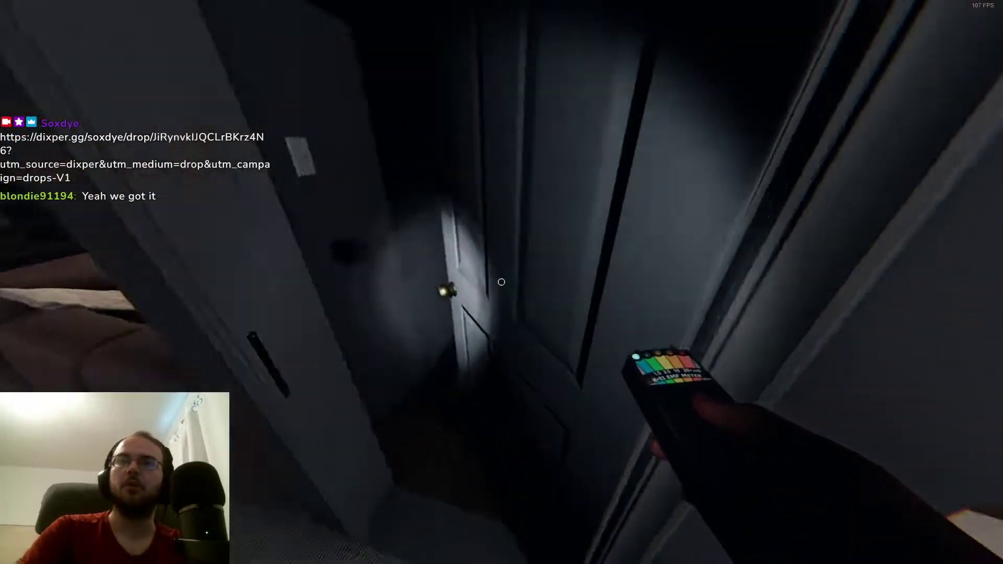
click(501, 282)
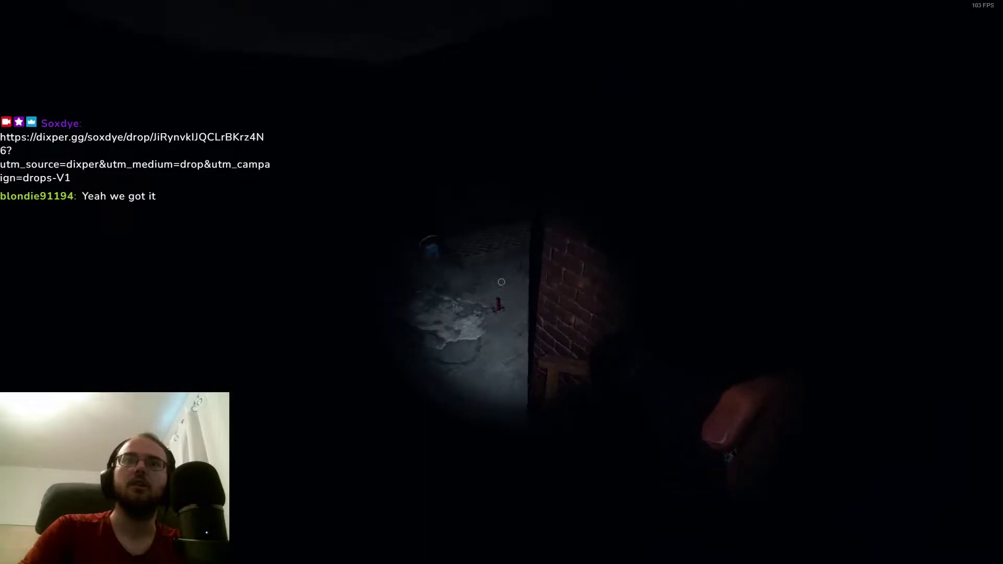
click(502, 282)
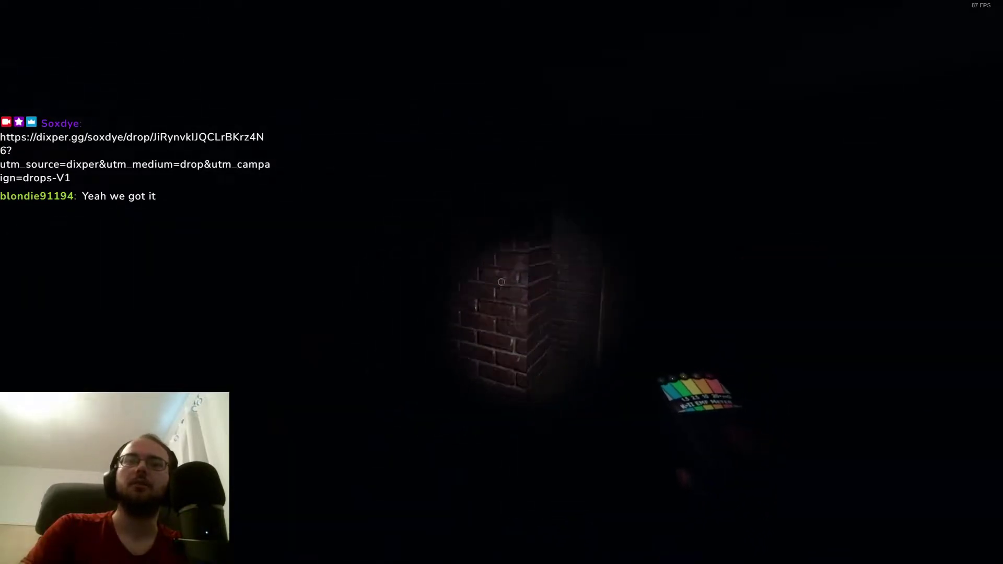
Climb the stairs and check the desk room and child's room with the EMF reader
key(w)
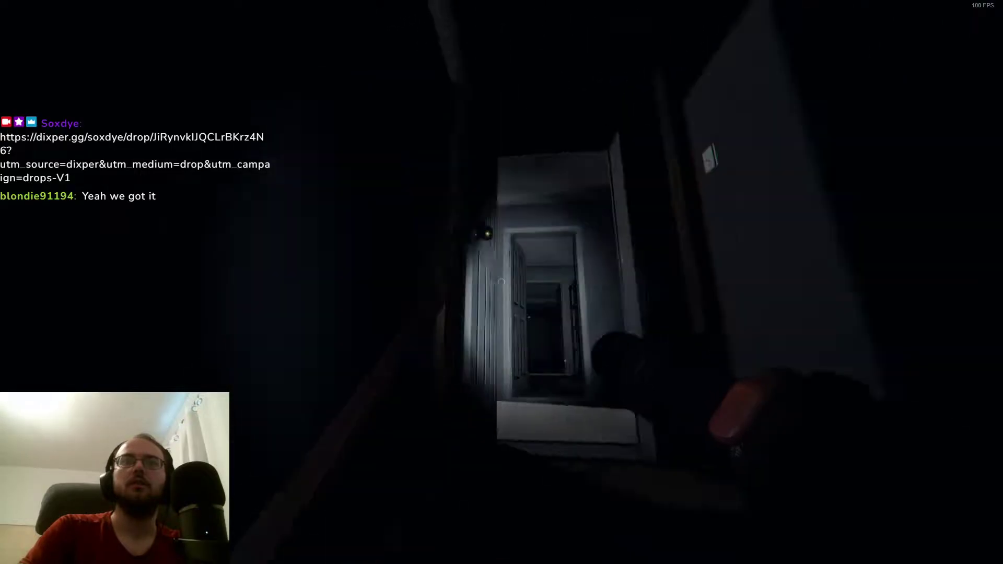
key(q)
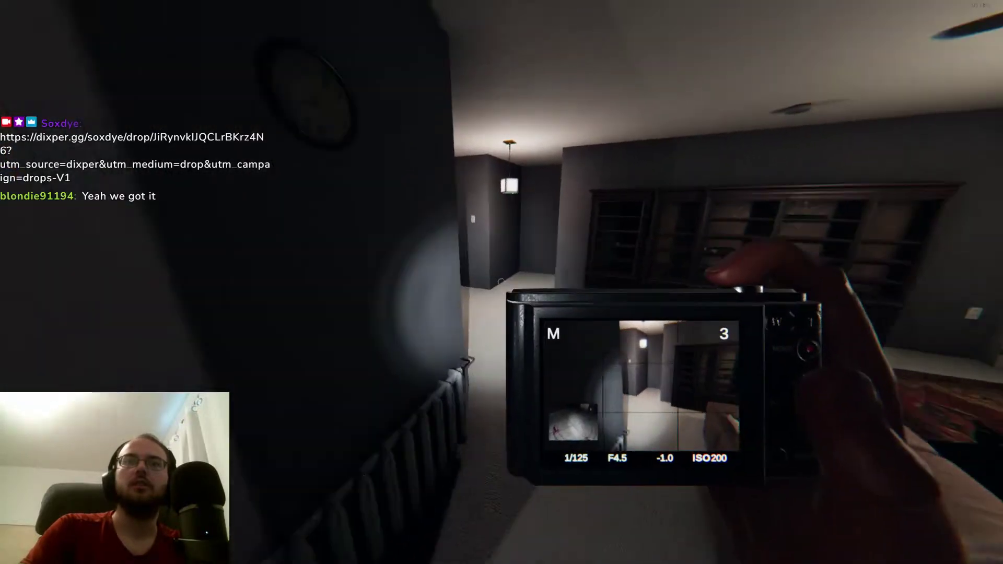
key(q)
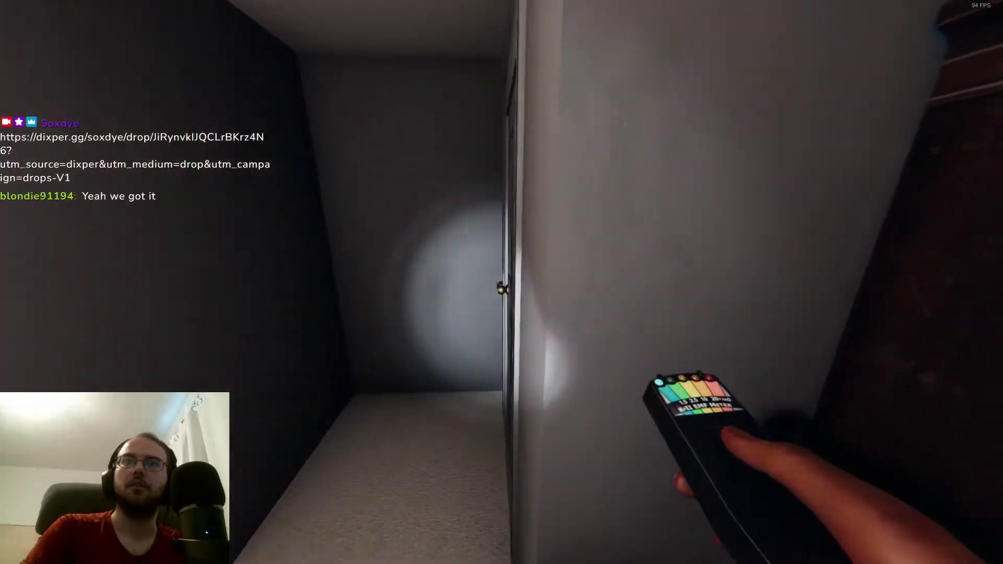
key(w)
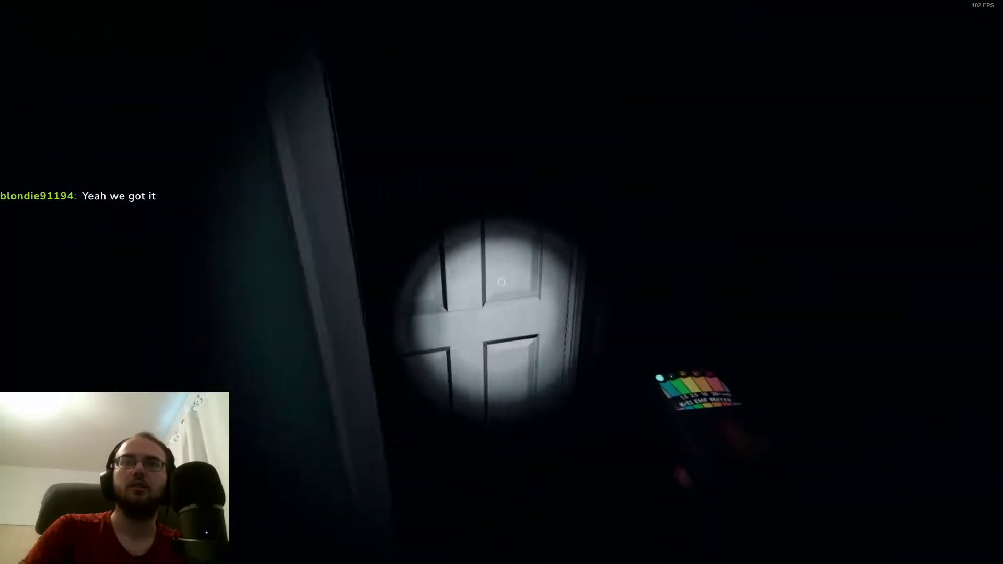
key(w)
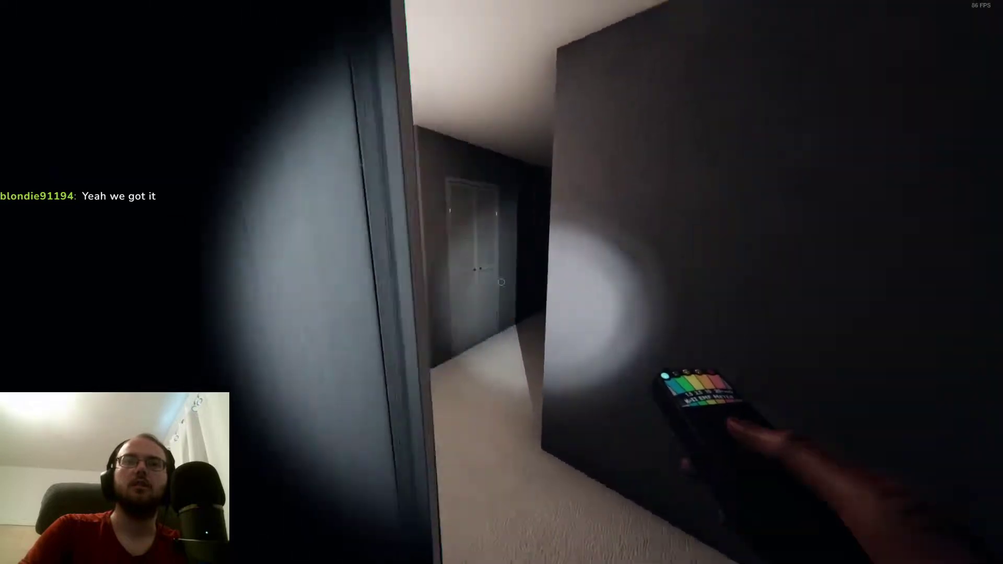
key(w)
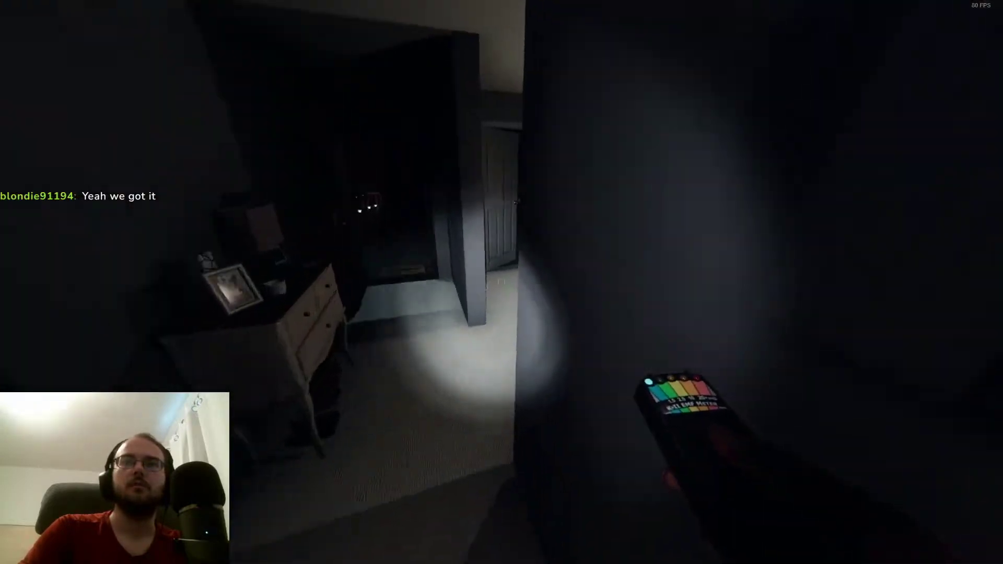
key(w)
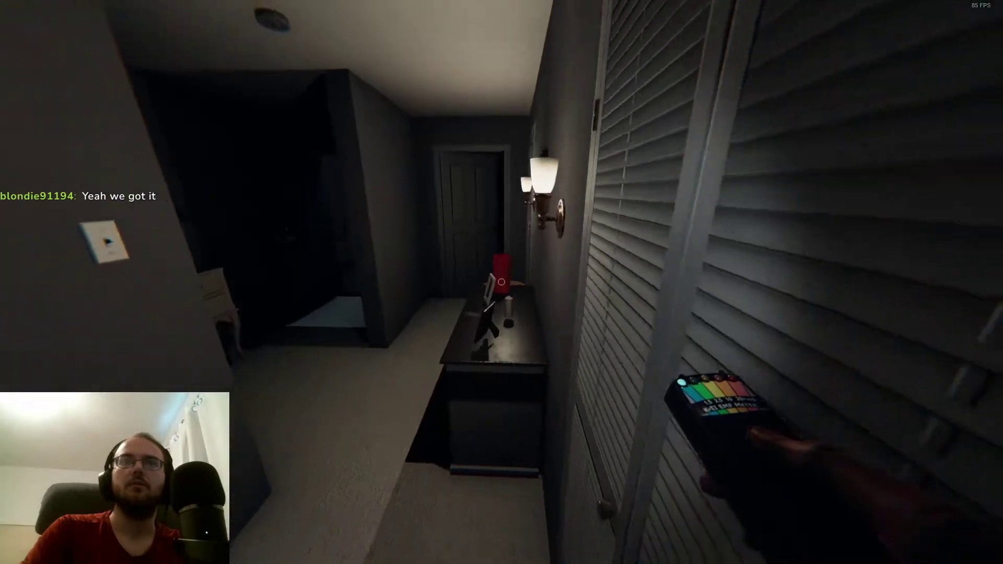
key(w)
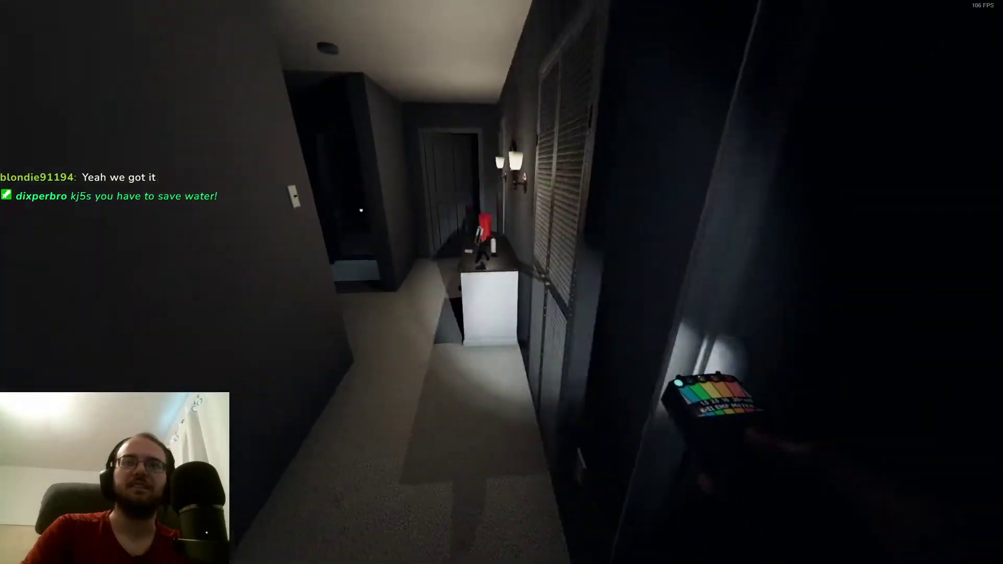
Look into the upstairs bedrooms, including the green-carpeted one, then return to the van
key(w)
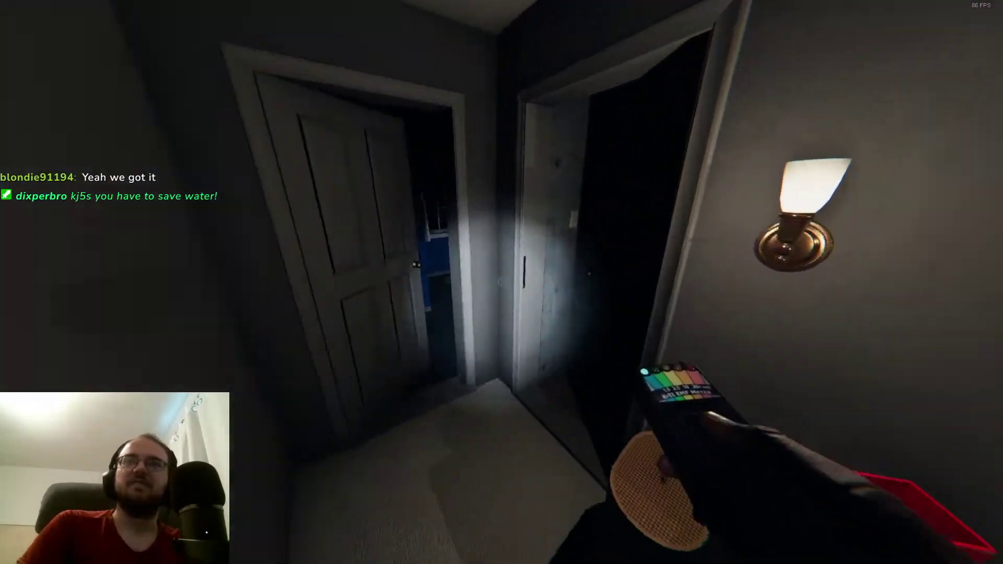
key(w)
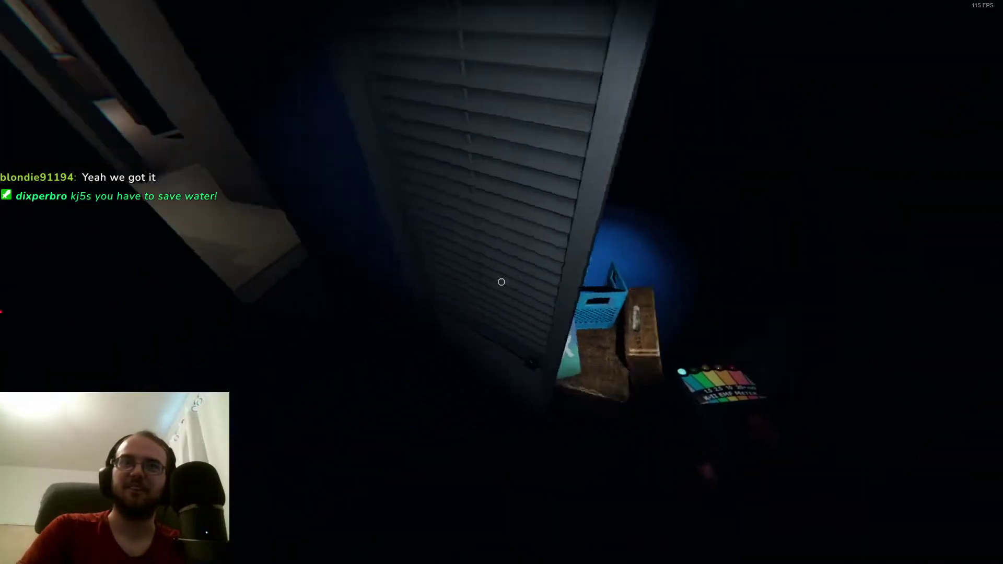
key(w)
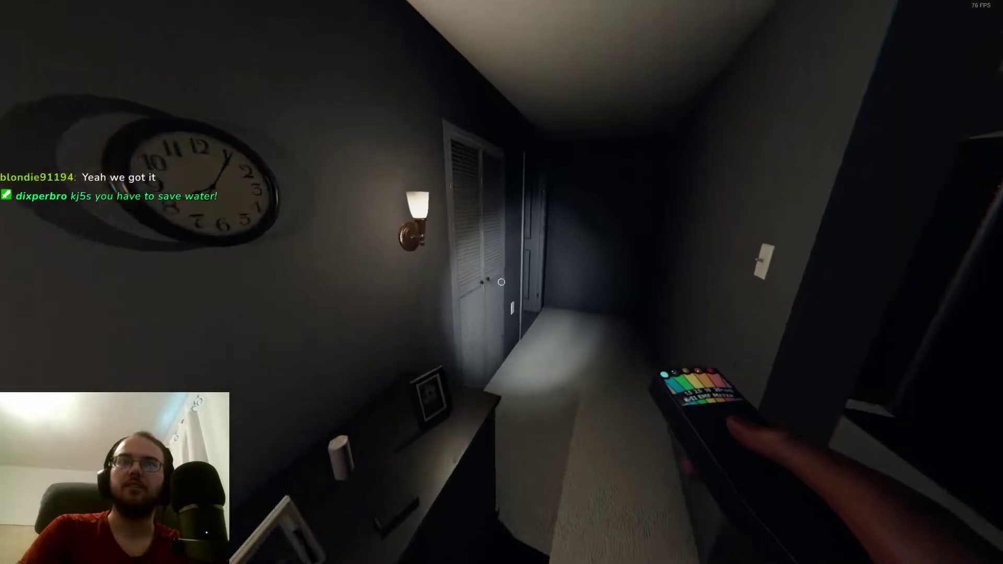
key(w)
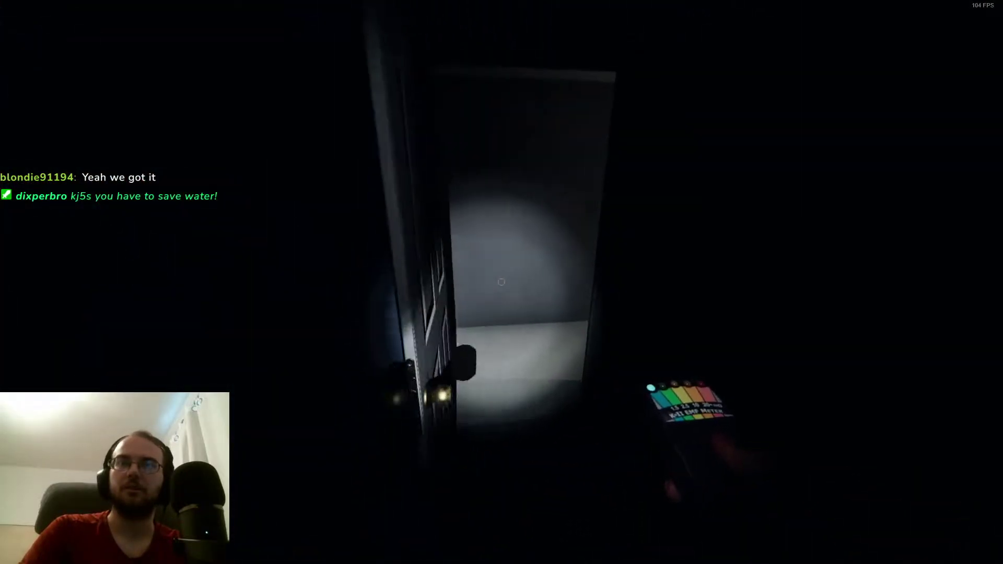
key(w)
key(w)
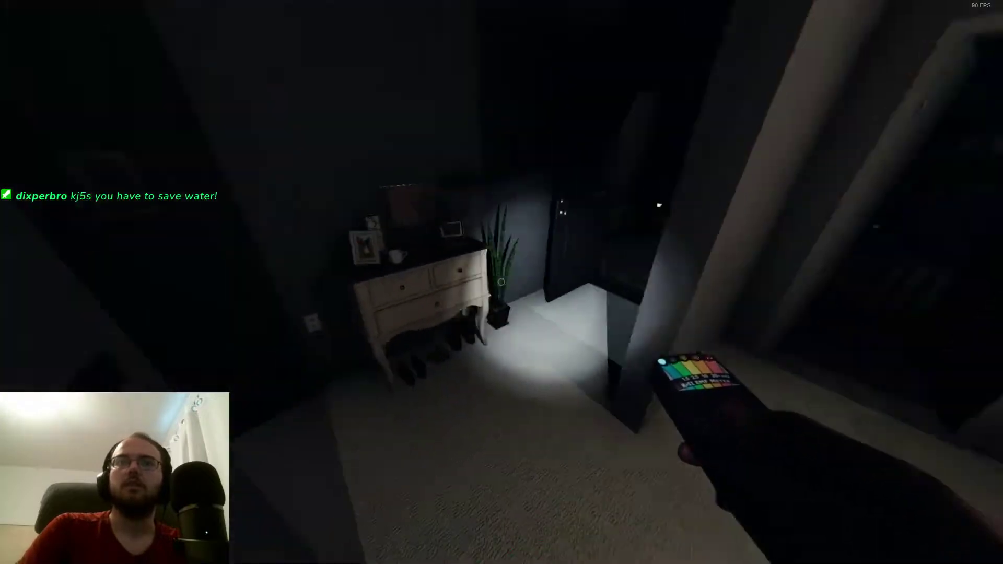
key(w)
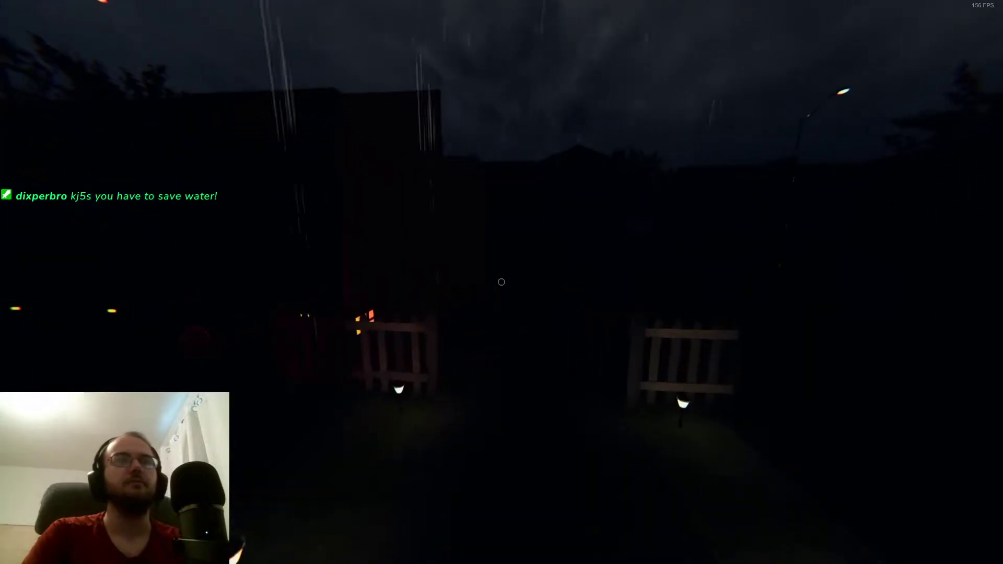
key(w)
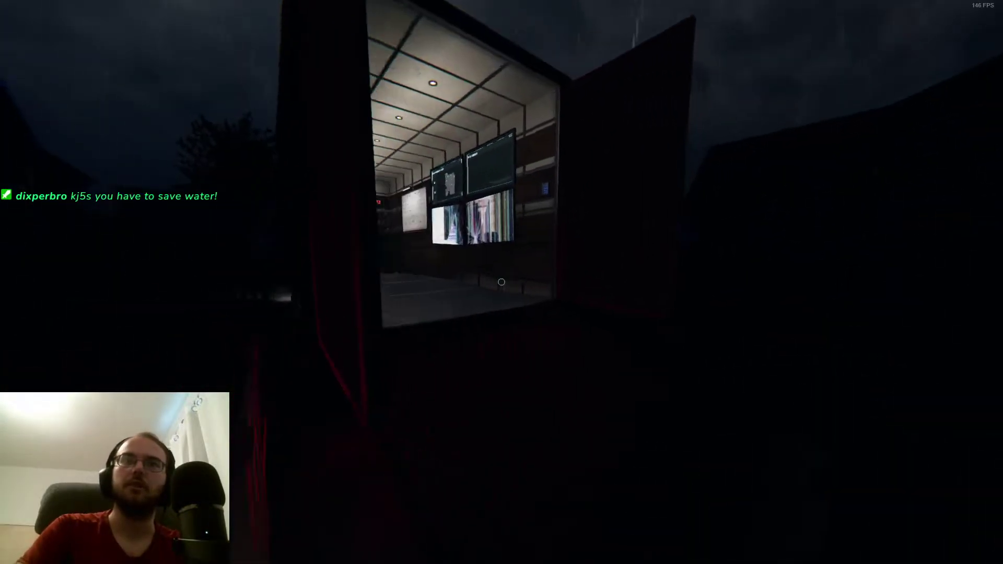
key(w)
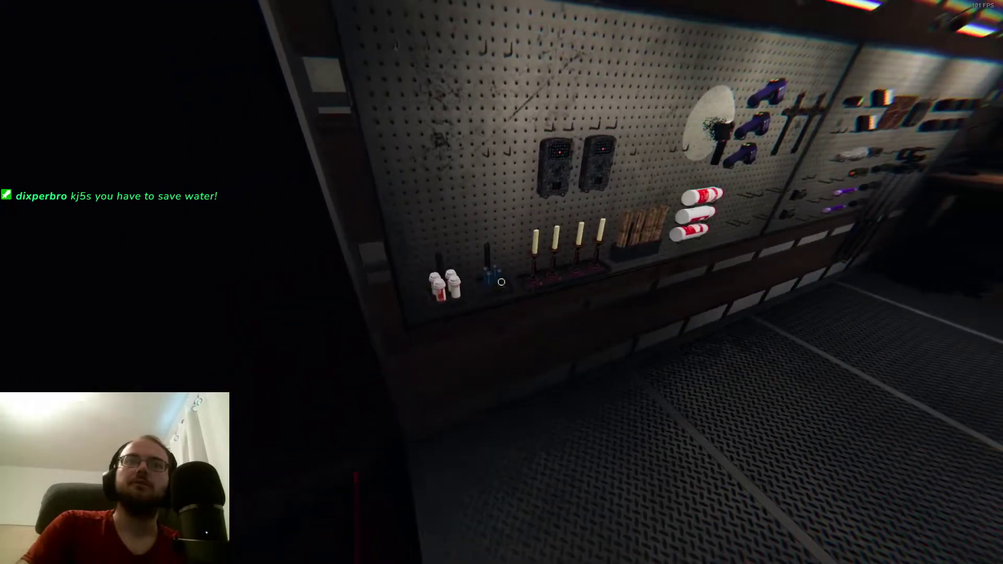
Walk back into the house with the lighter and view the Case #231 overview
key(w)
key(q)
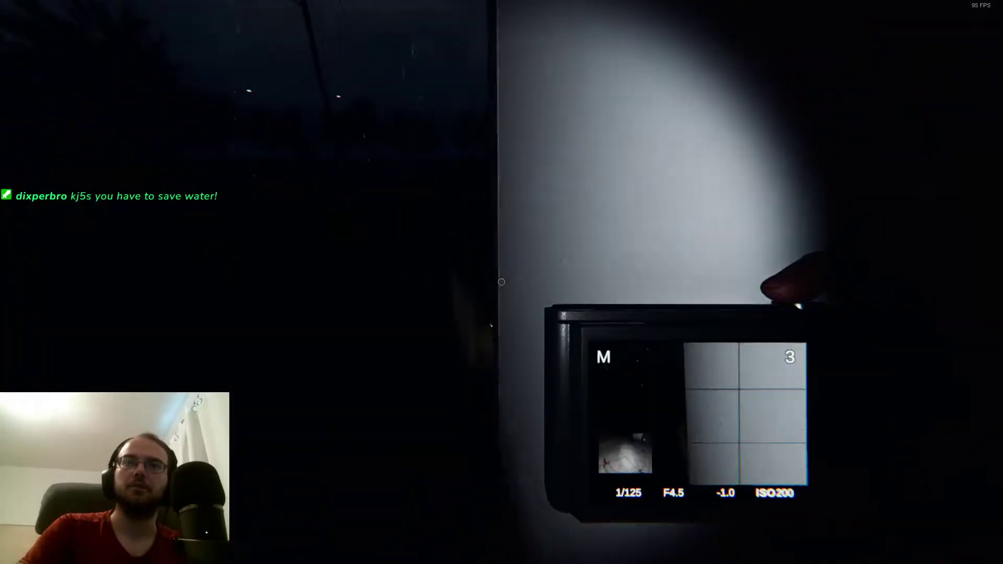
key(q)
key(w)
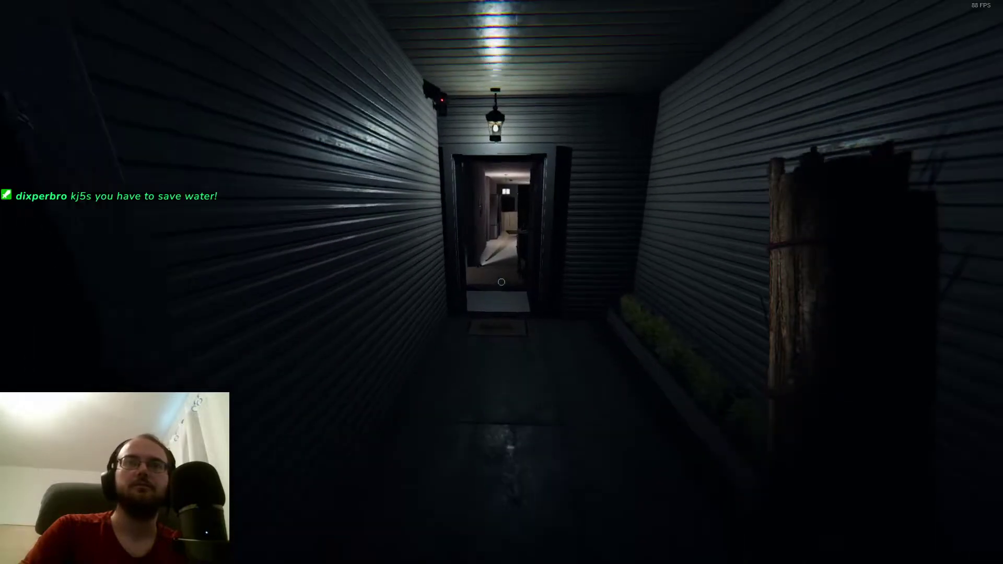
key(j)
click(407, 43)
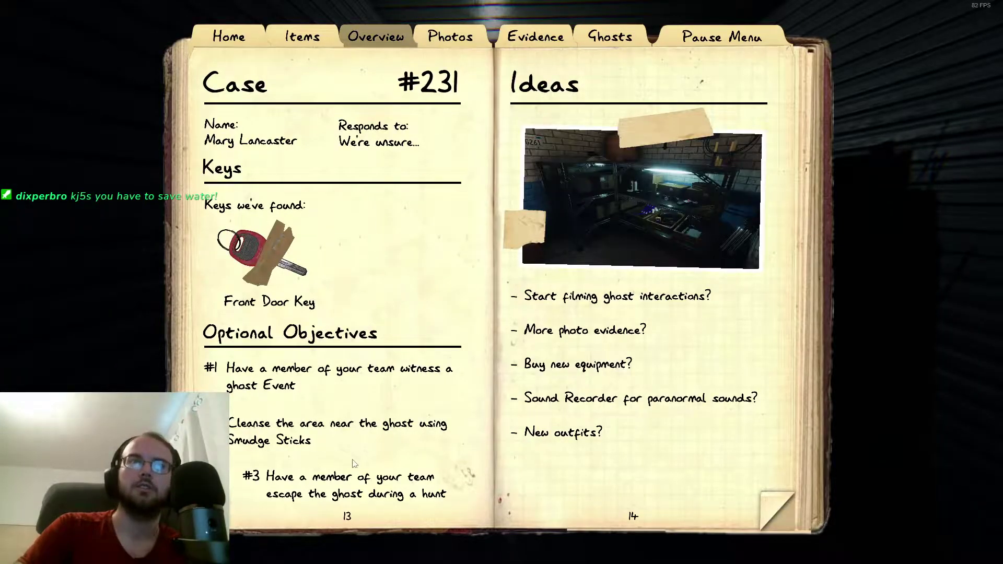
key(j)
key(w)
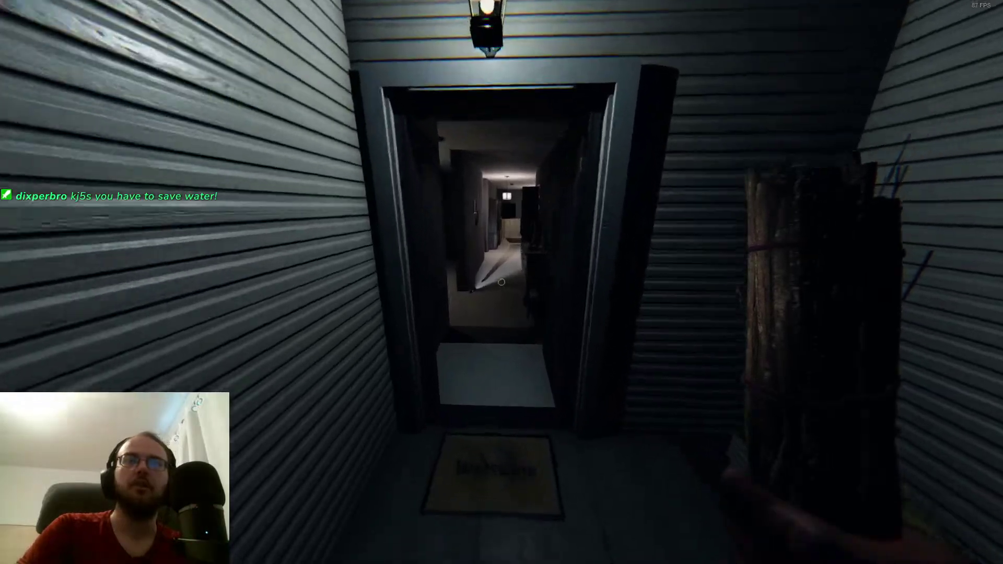
scroll(502, 282, down, 1)
key(w)
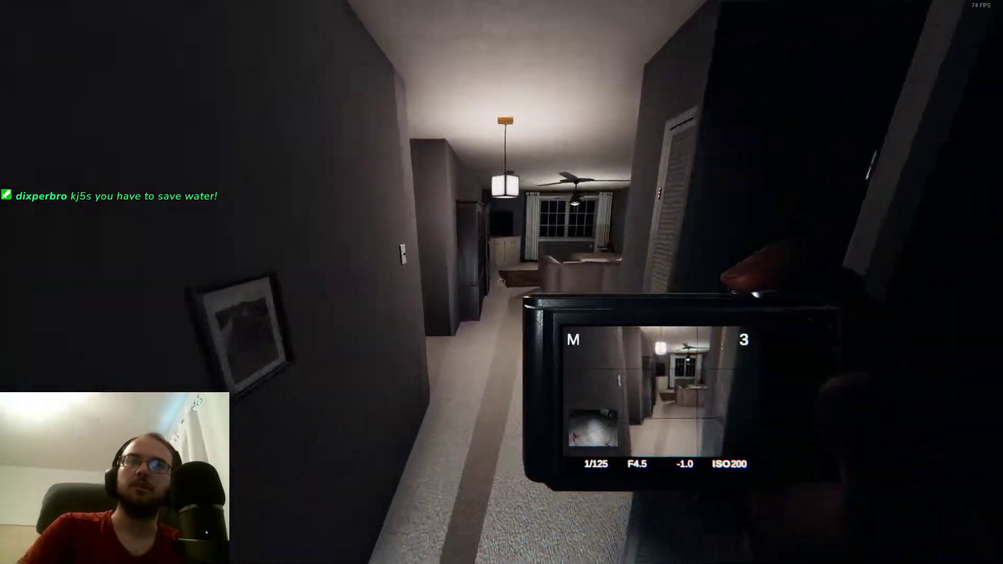
scroll(501, 283, down, 1)
scroll(502, 282, down, 1)
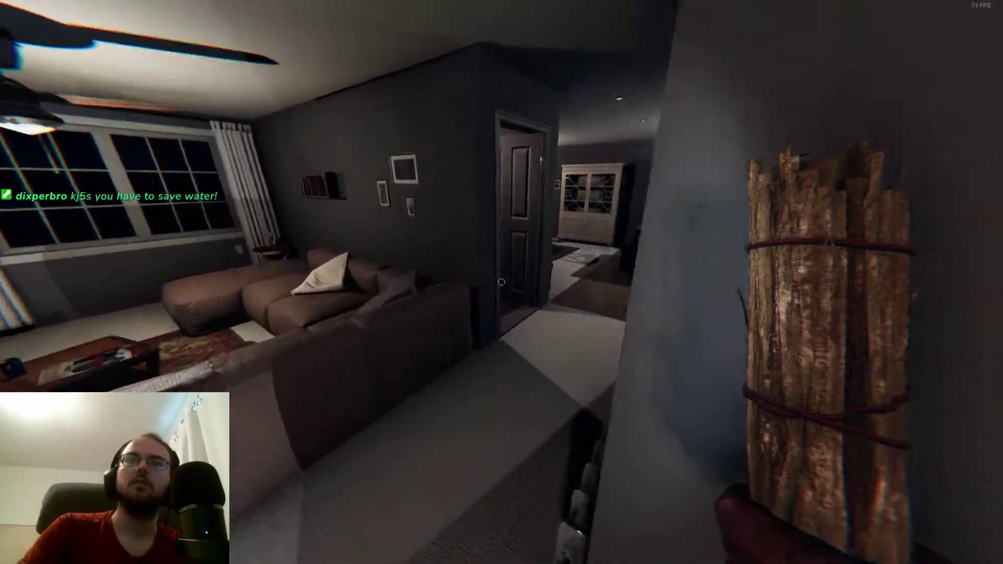
scroll(502, 282, down, 1)
scroll(502, 281, down, 1)
Light the lighter in the dark stairwell, then retreat and advance along the hallway
key(w)
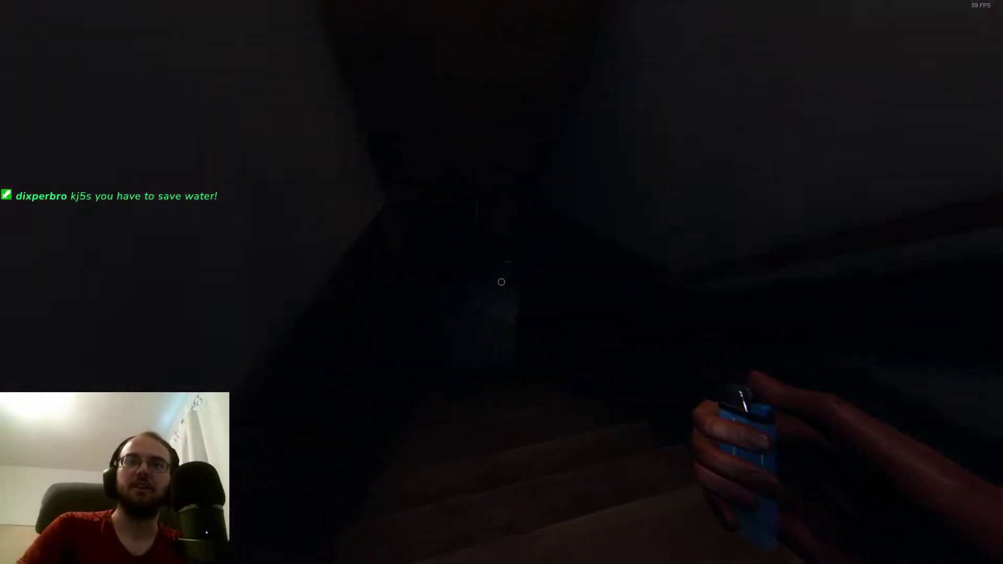
right_click(502, 282)
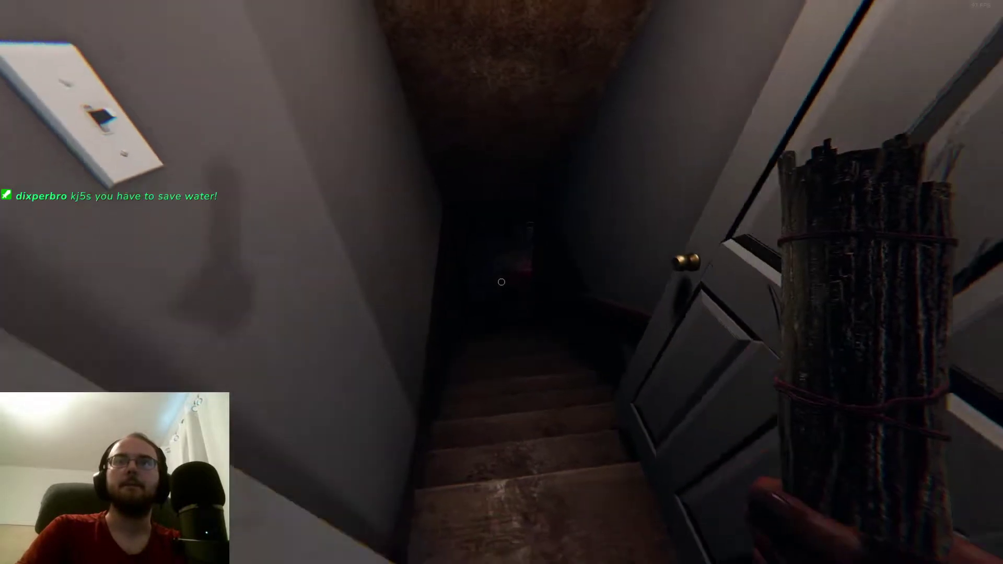
key(s)
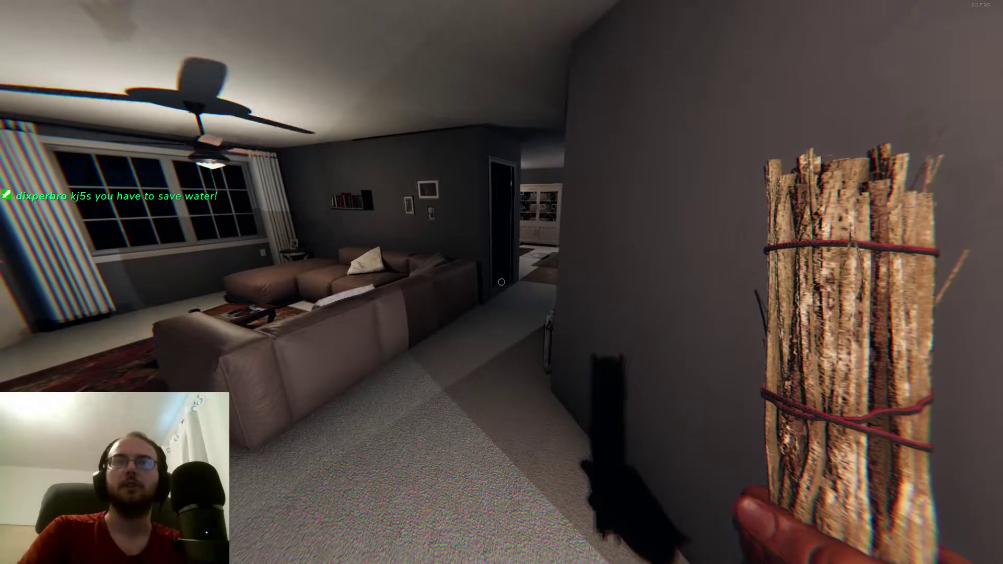
key(s)
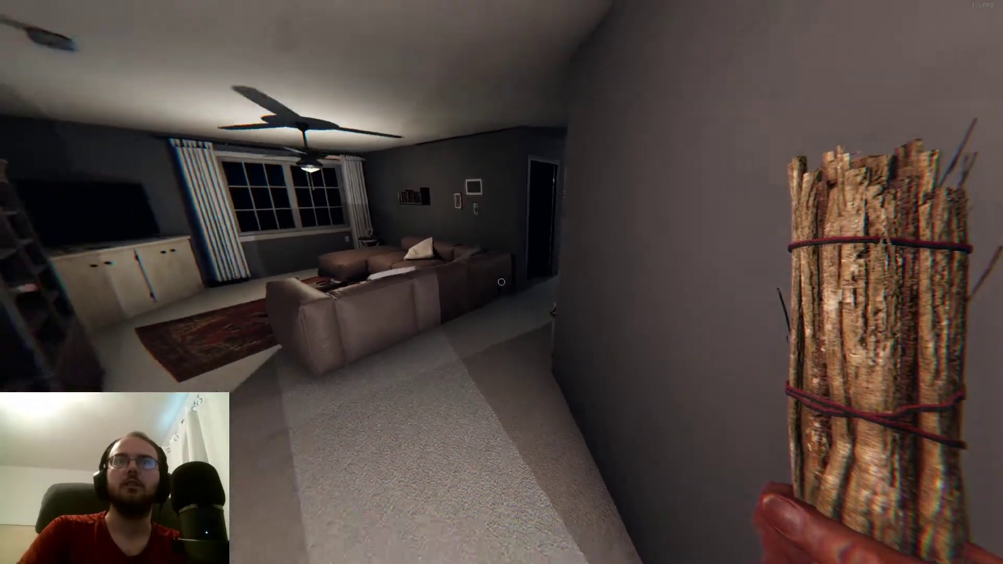
key(s)
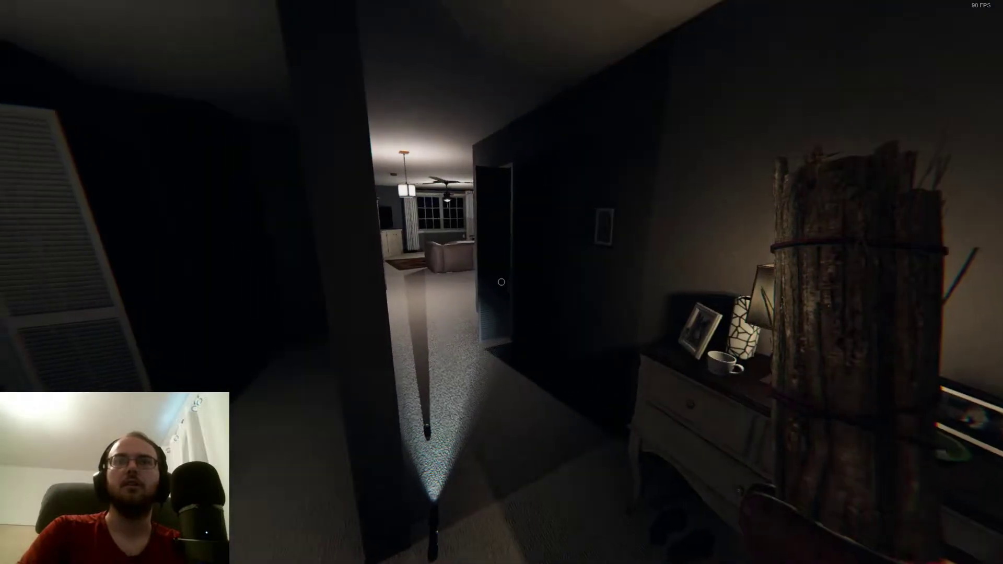
key(w)
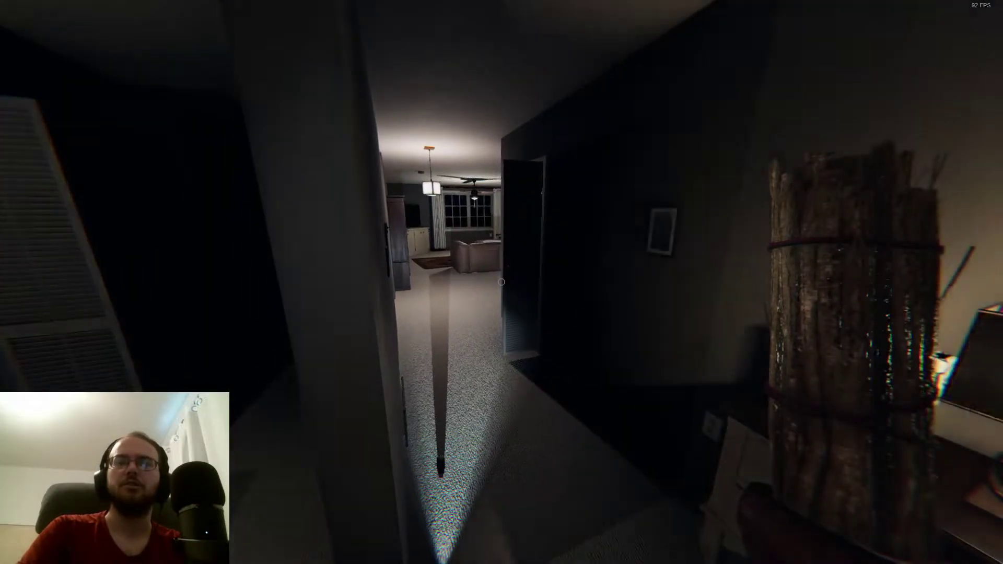
key(w)
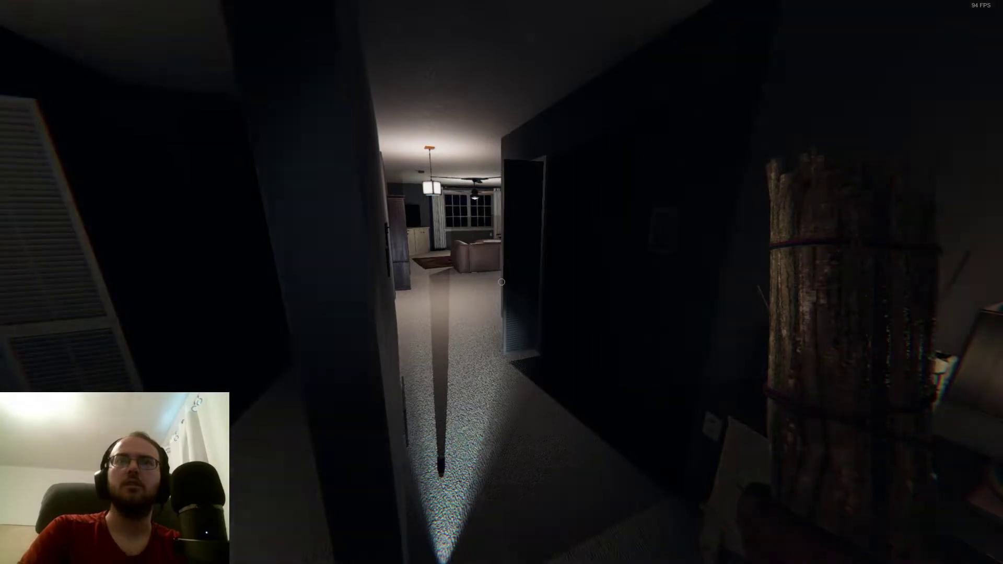
key(w)
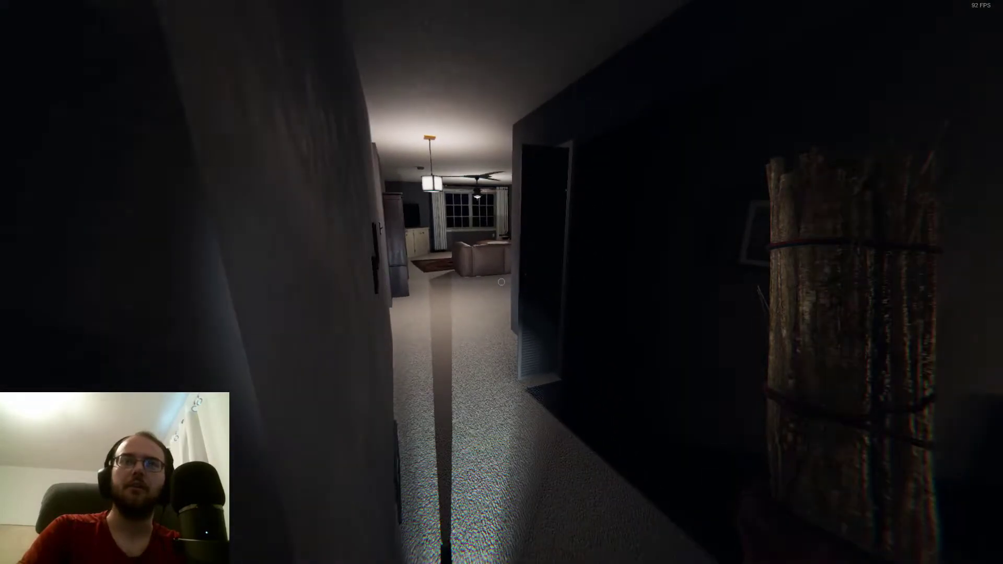
key(s)
scroll(502, 283, down, 1)
scroll(502, 282, up, 1)
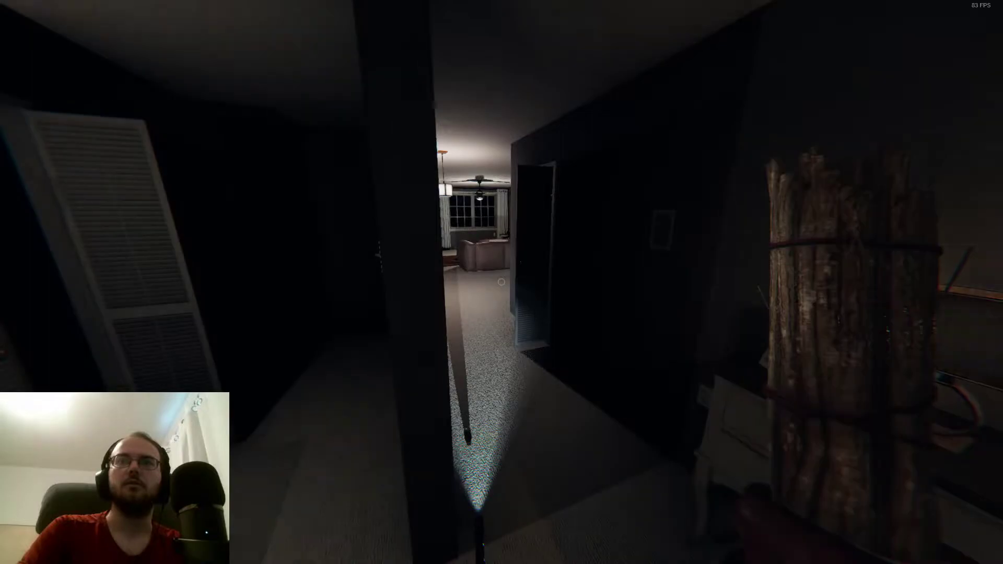
Light the smudge sticks as the ghost appears, then check the evidence checklist
key(w)
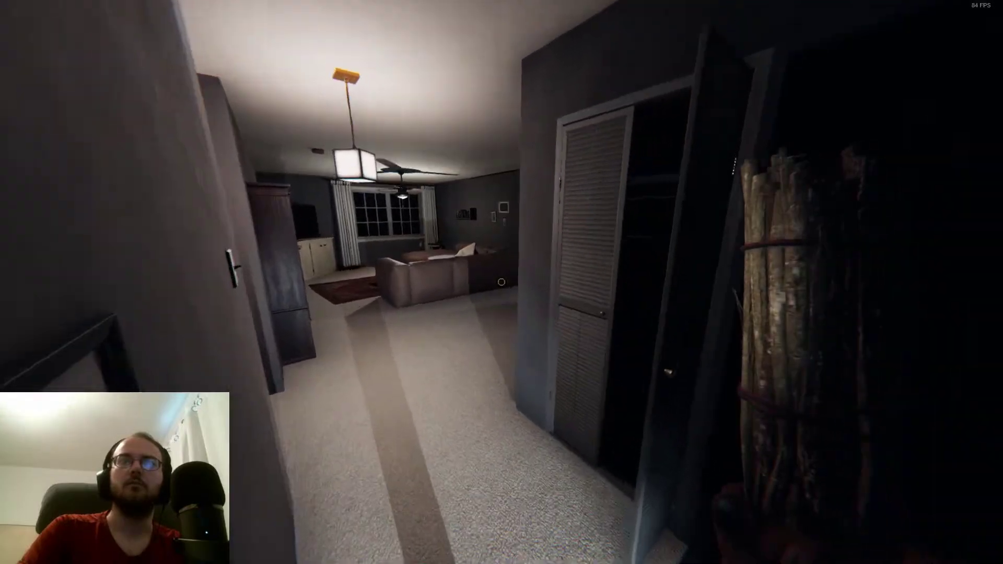
key(s)
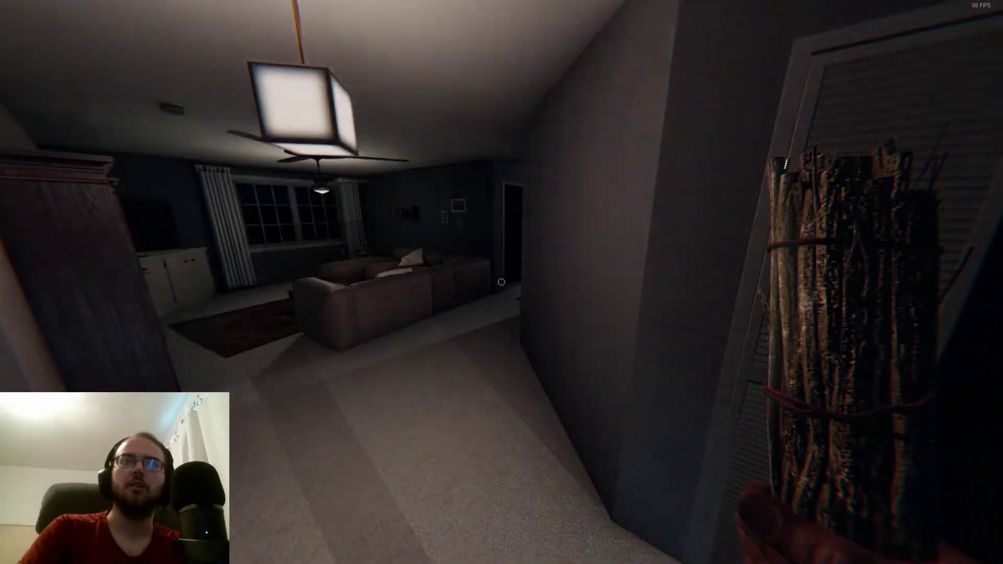
key(s)
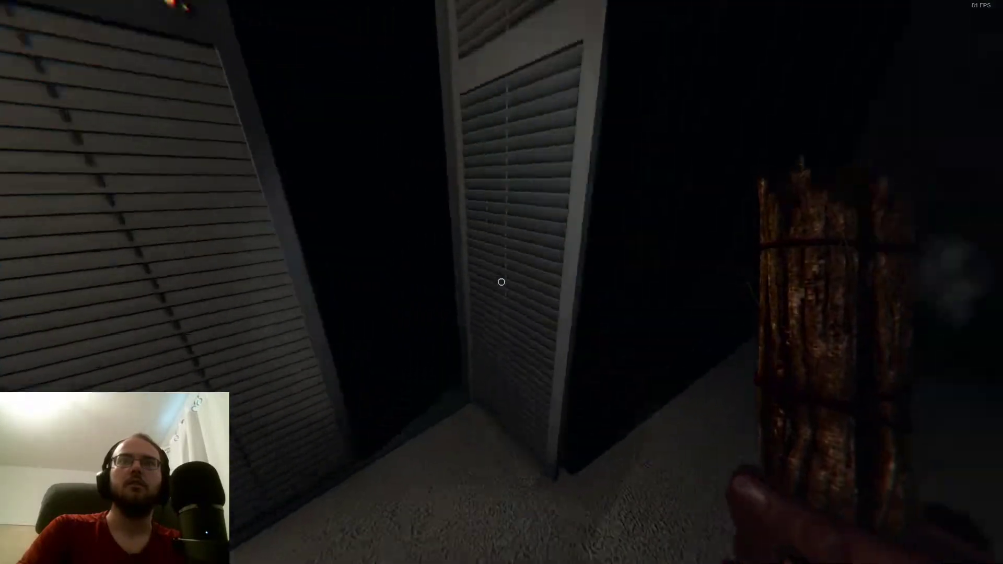
right_click(502, 282)
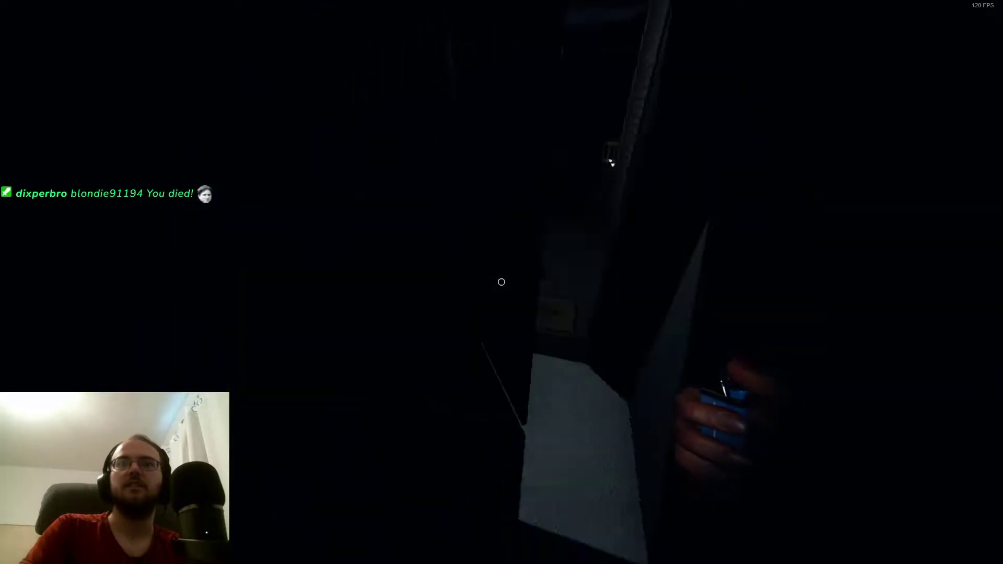
key(q)
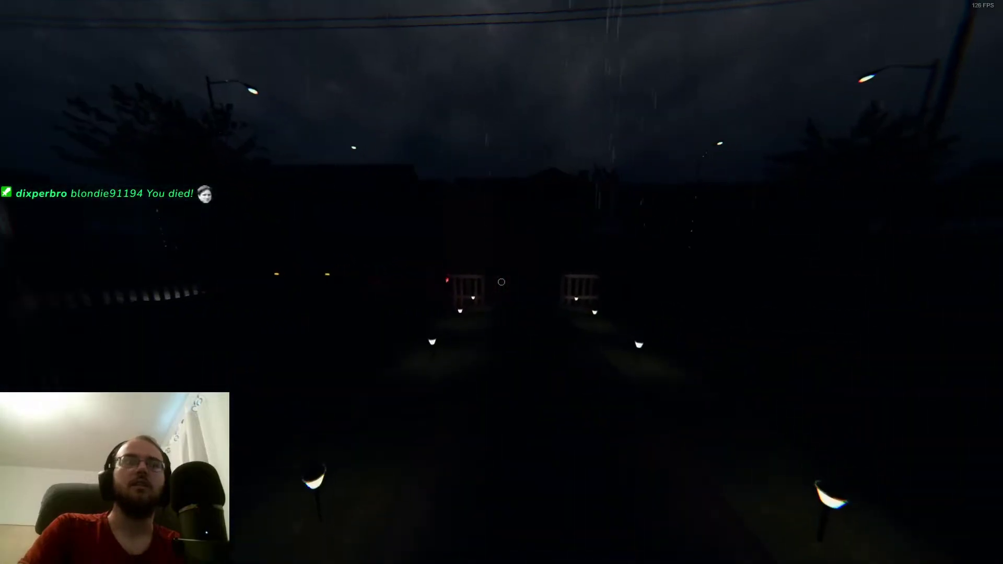
key(j)
click(517, 42)
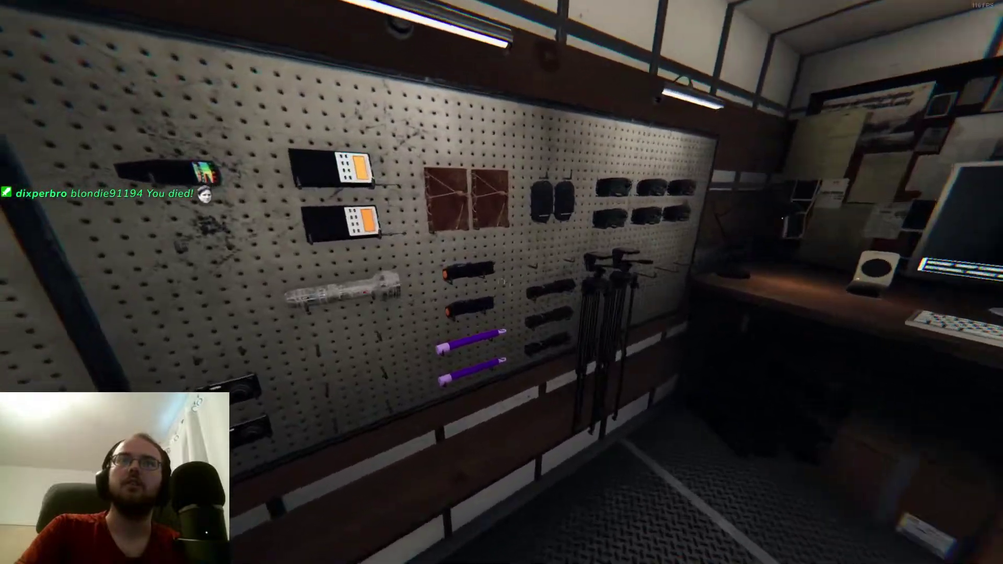
Take a Spirit Box from the board and mount the video camera on a tripod
key(e)
key(q)
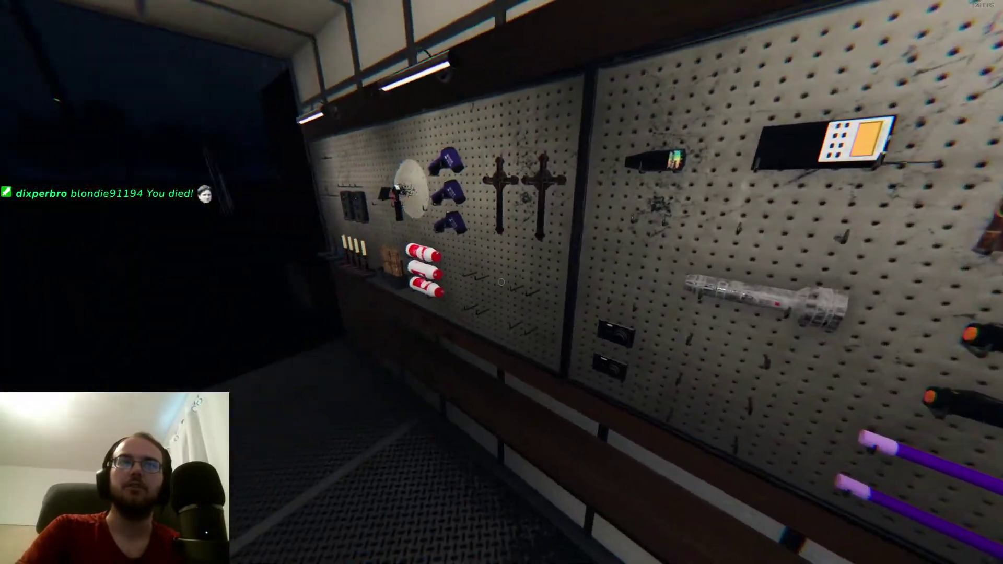
key(q)
key(q)
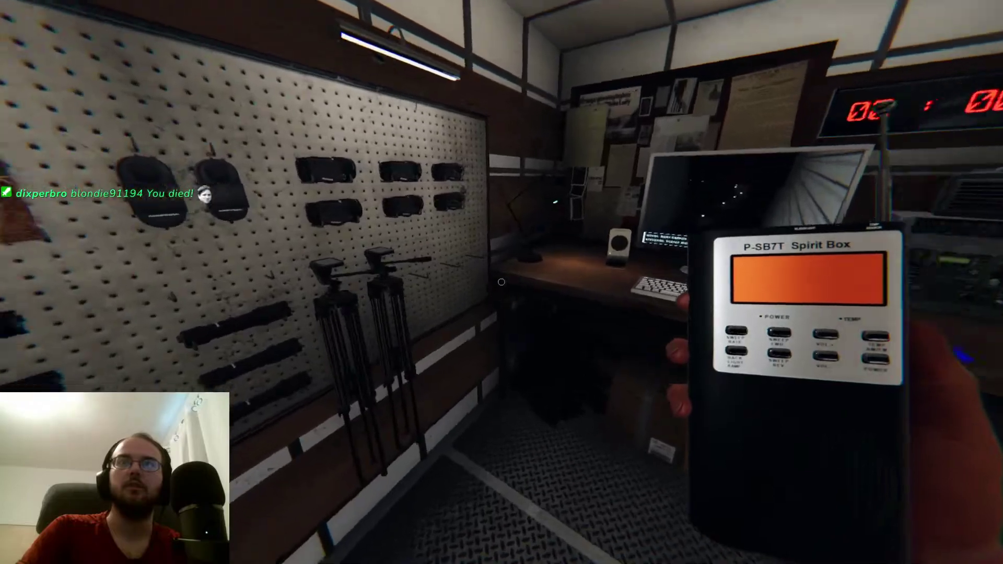
key(q)
key(q)
key(q)
key(f)
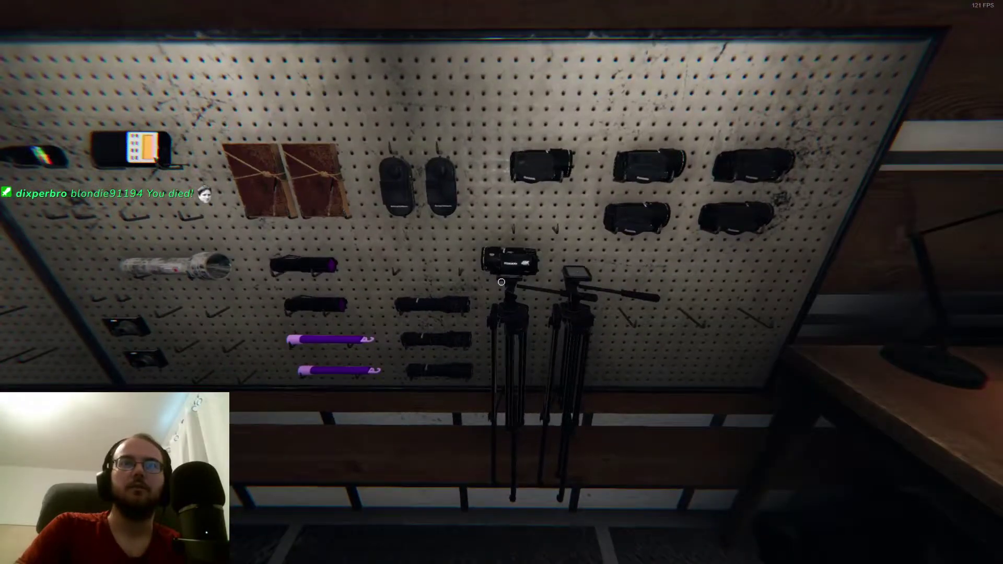
key(q)
key(q)
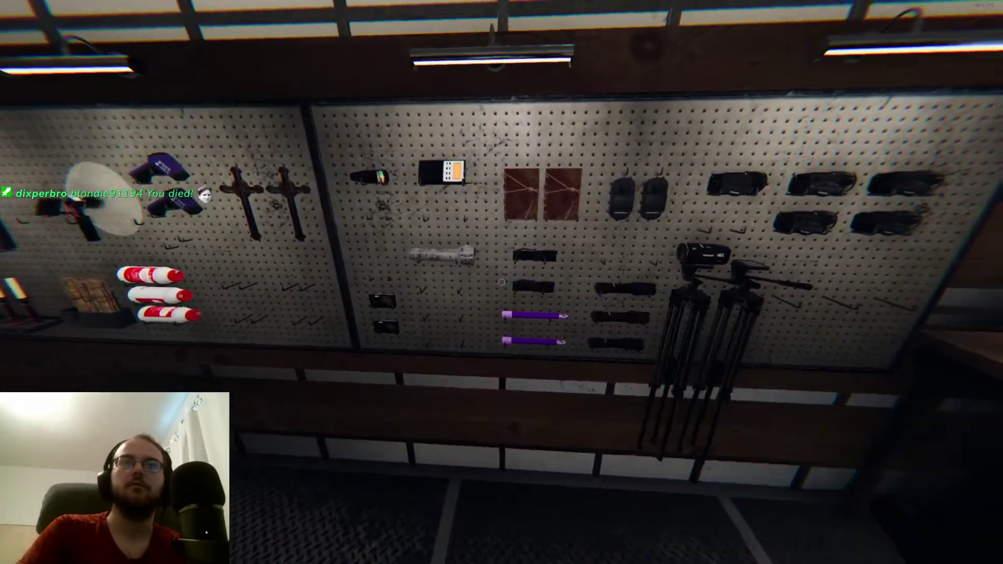
key(e)
key(q)
key(q)
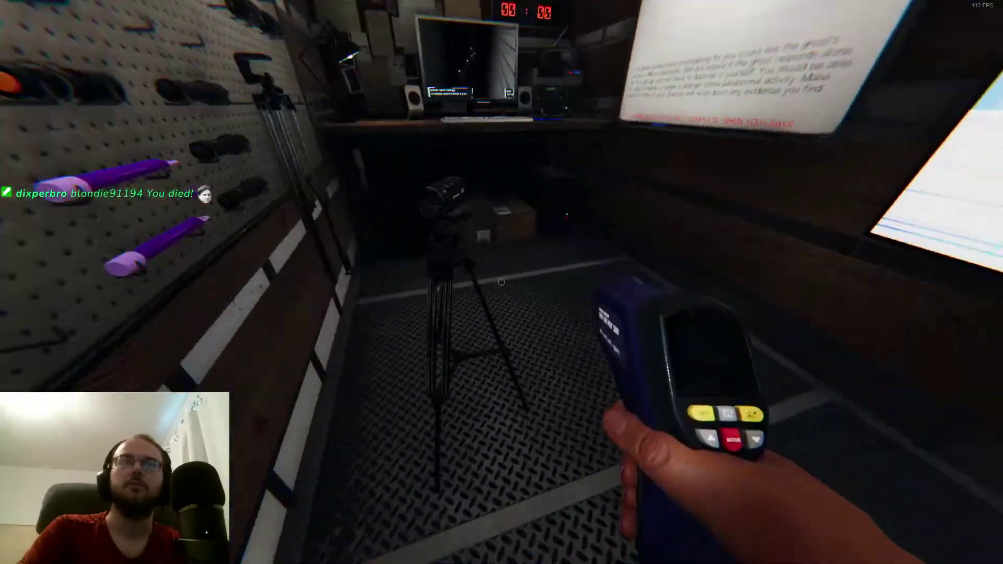
key(q)
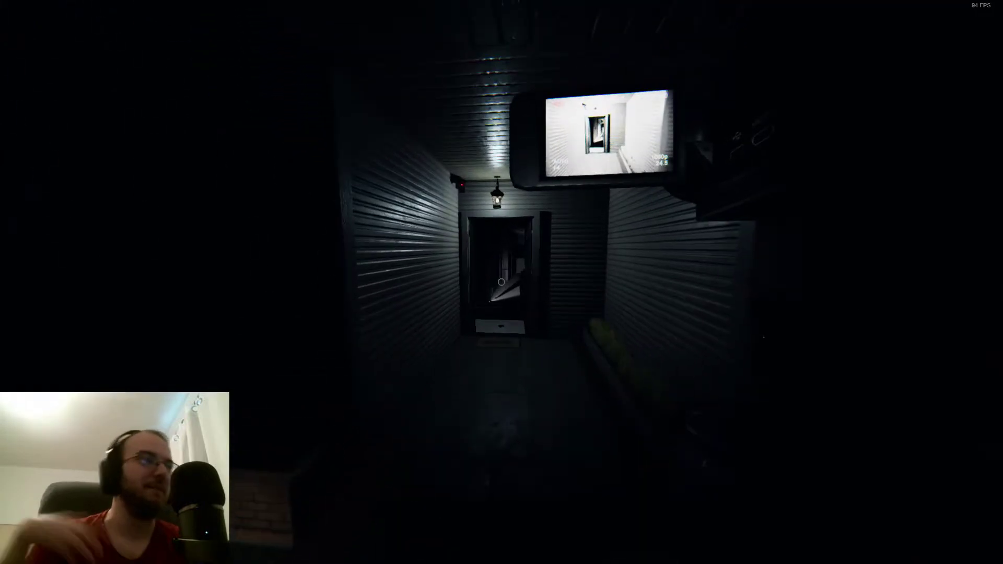
Turn on the lights and take thermometer readings in the bedroom and bathroom
key(w)
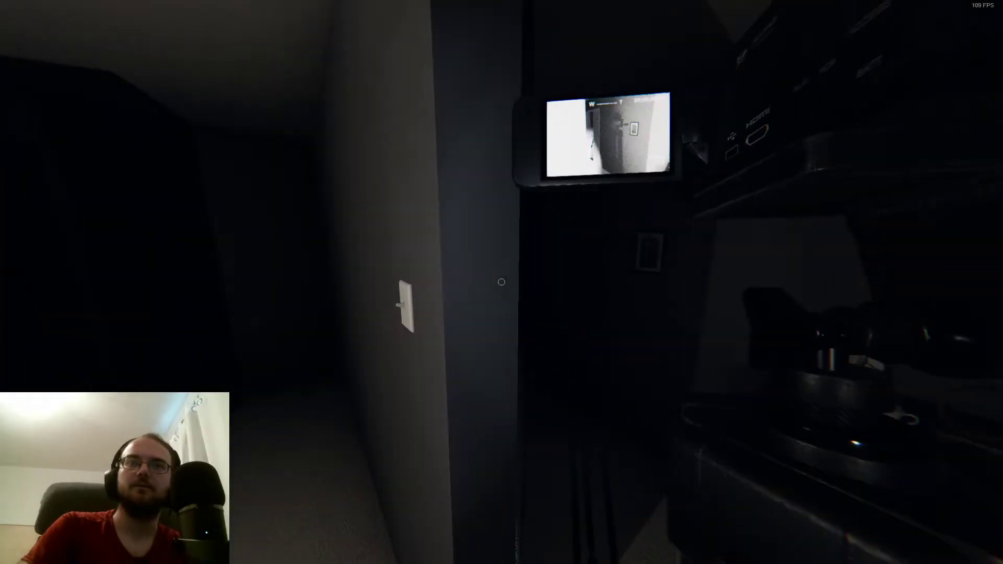
click(502, 282)
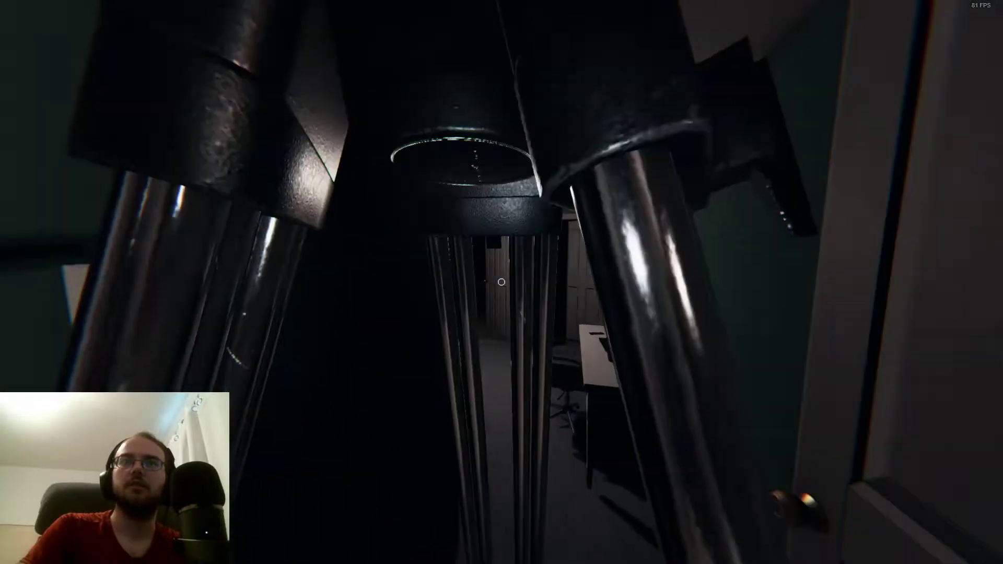
key(q)
key(q)
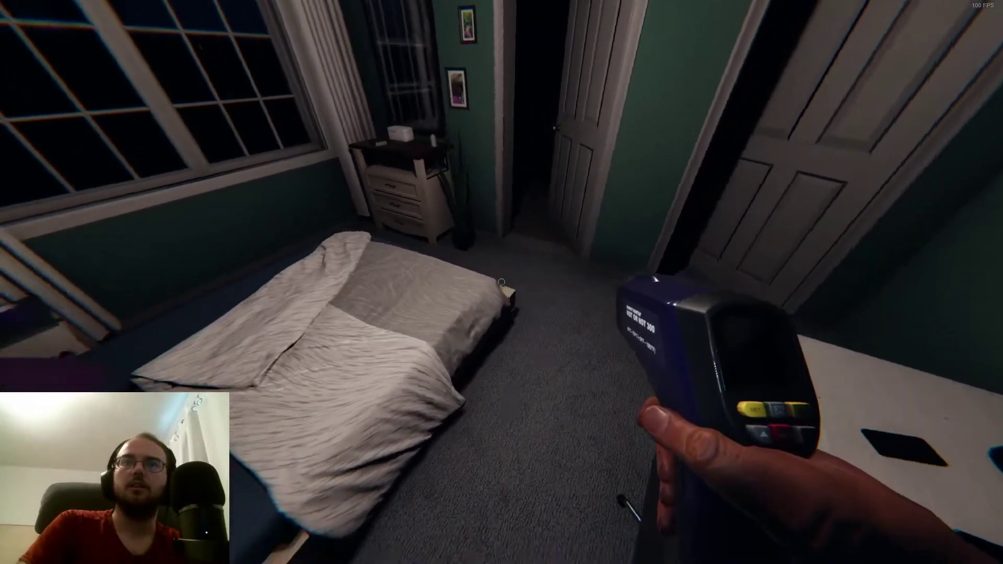
right_click(503, 283)
key(w)
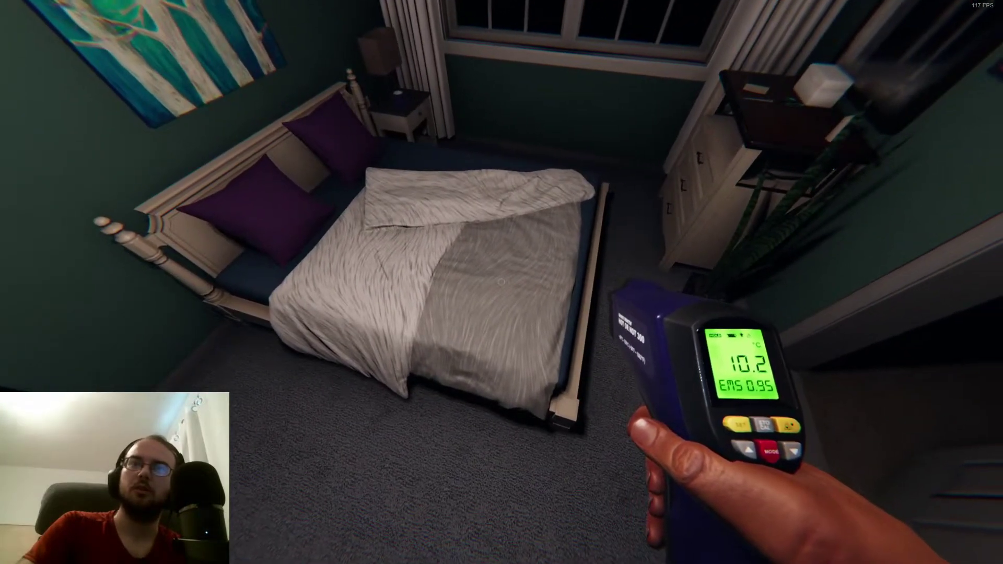
key(w)
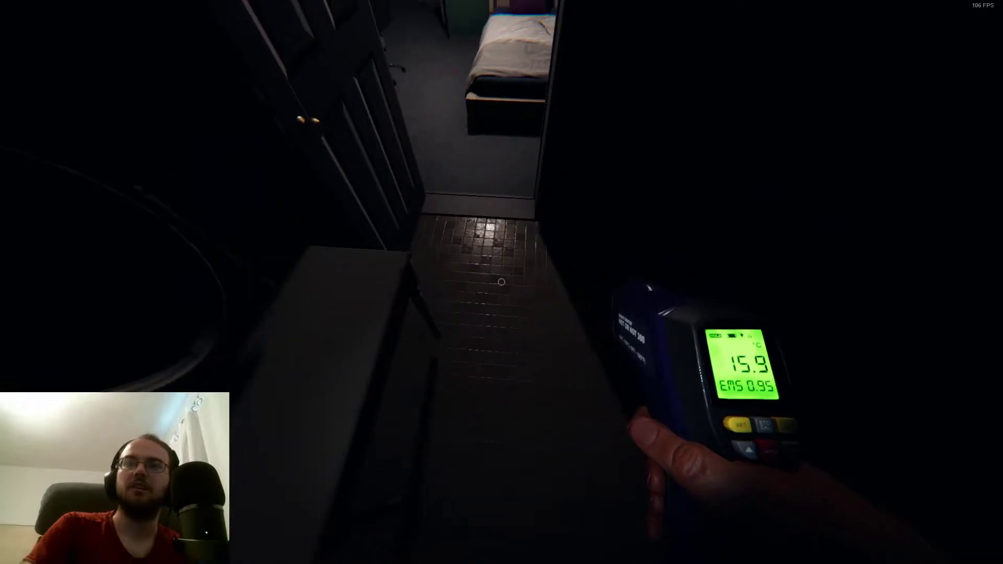
key(w)
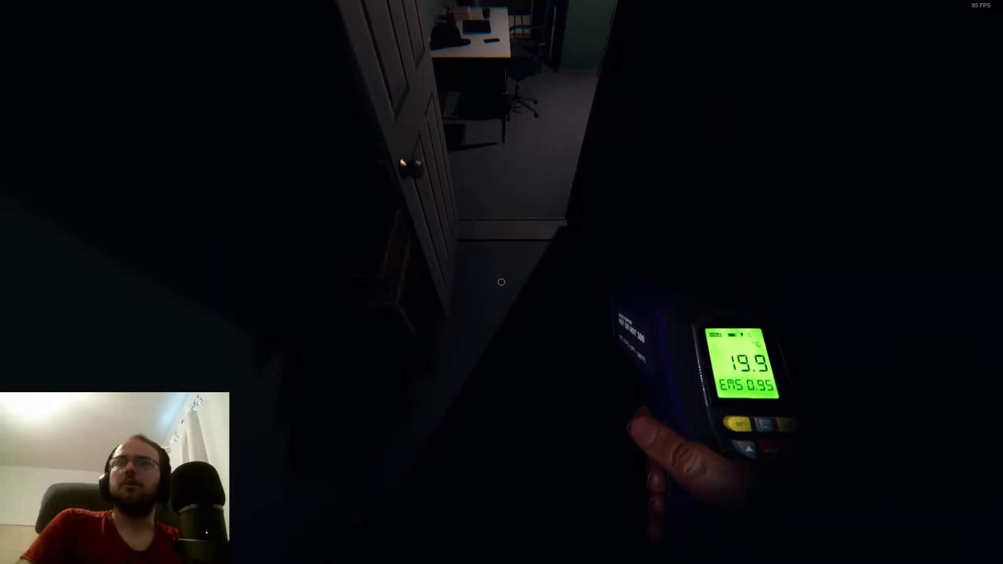
key(w)
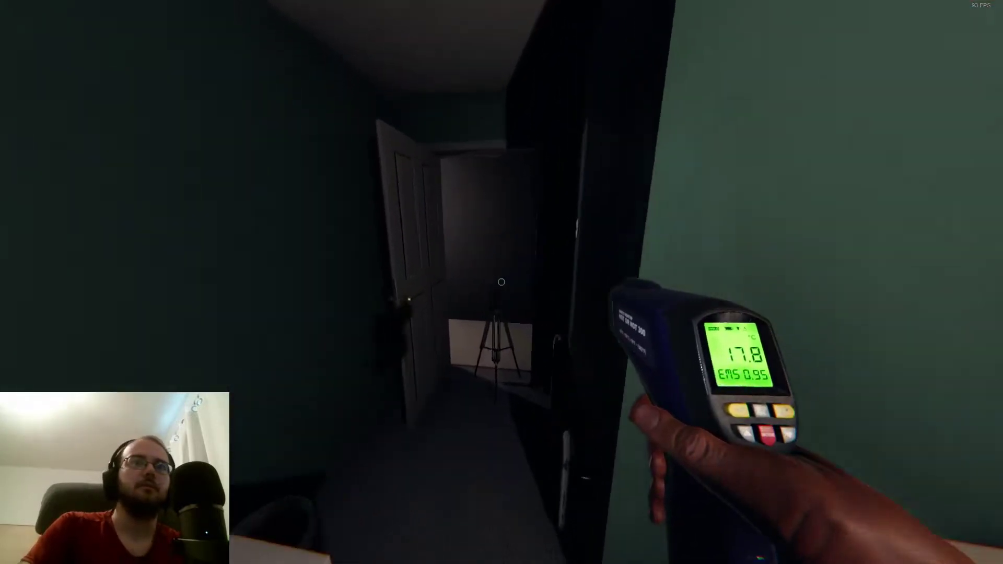
key(w)
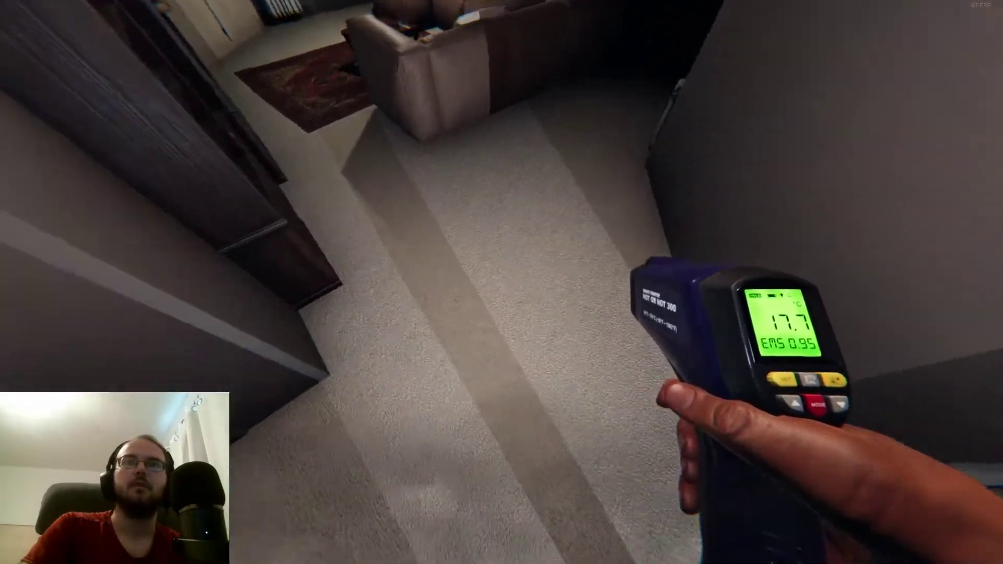
key(w)
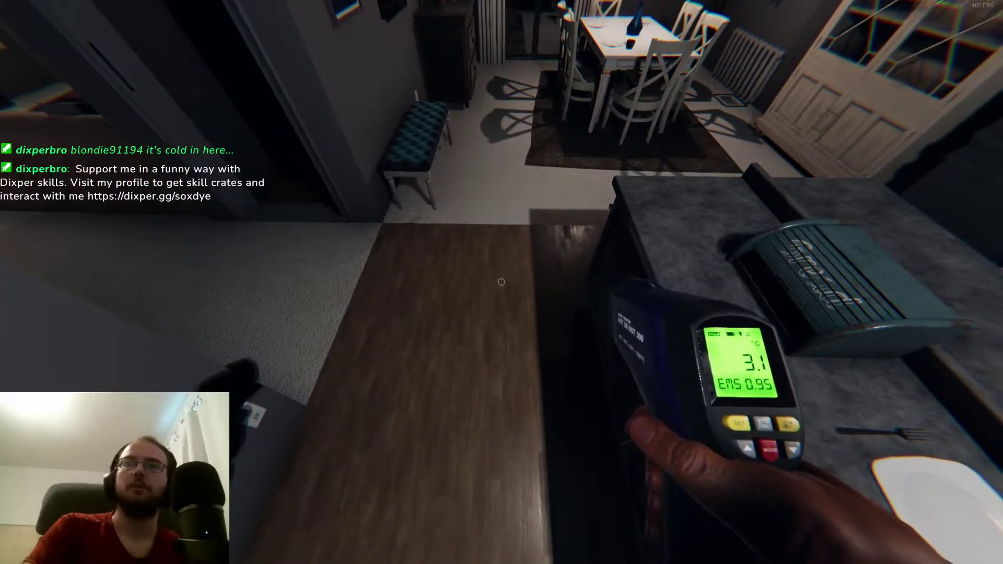
Try the Spirit Box in a lit room, then return to the van's evidence checklist
key(q)
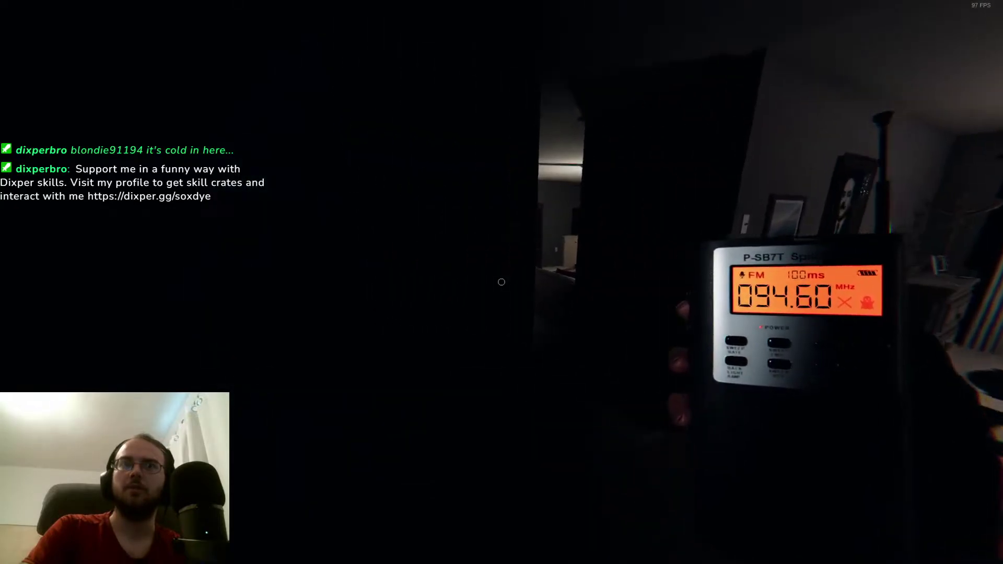
click(502, 282)
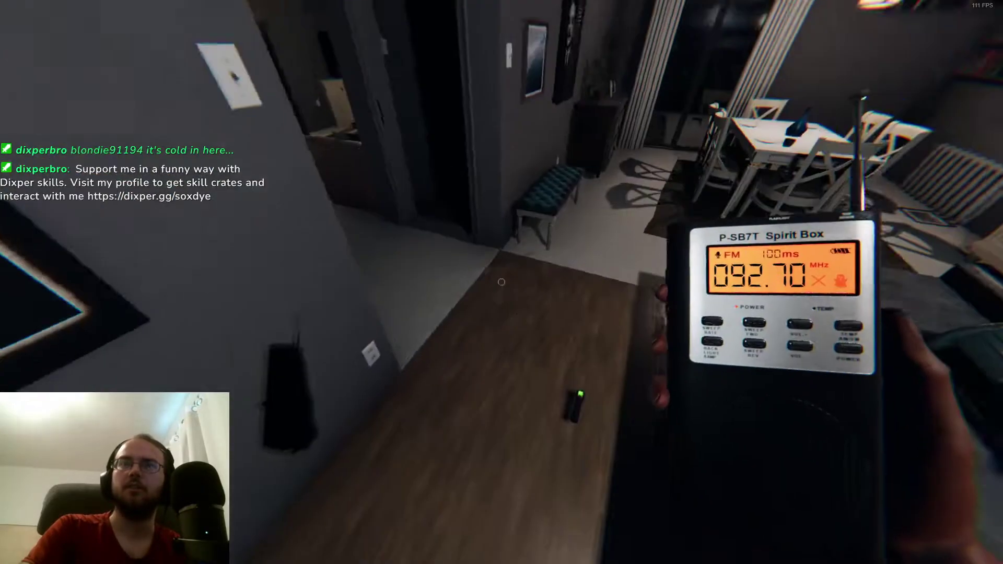
key(q)
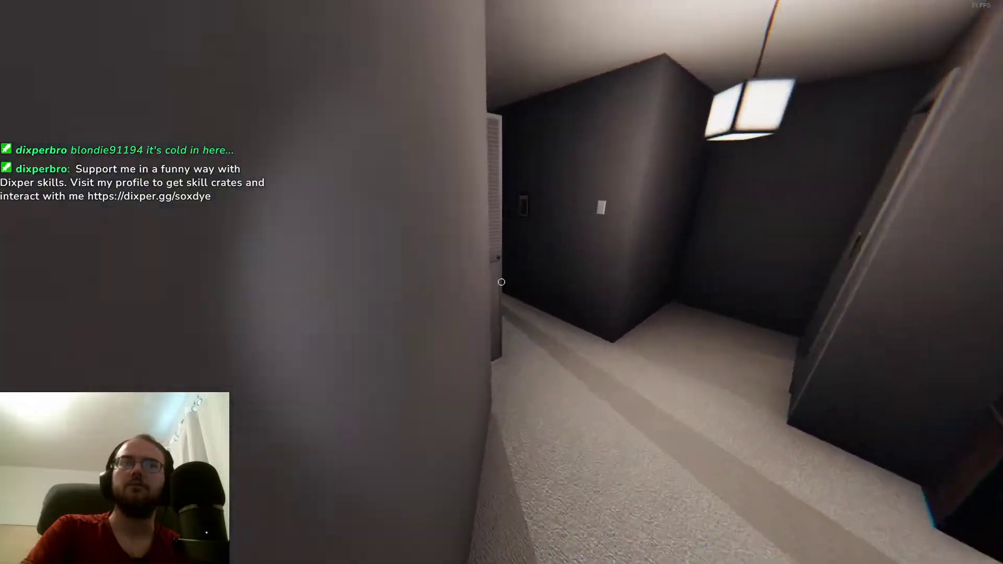
key(q)
key(w)
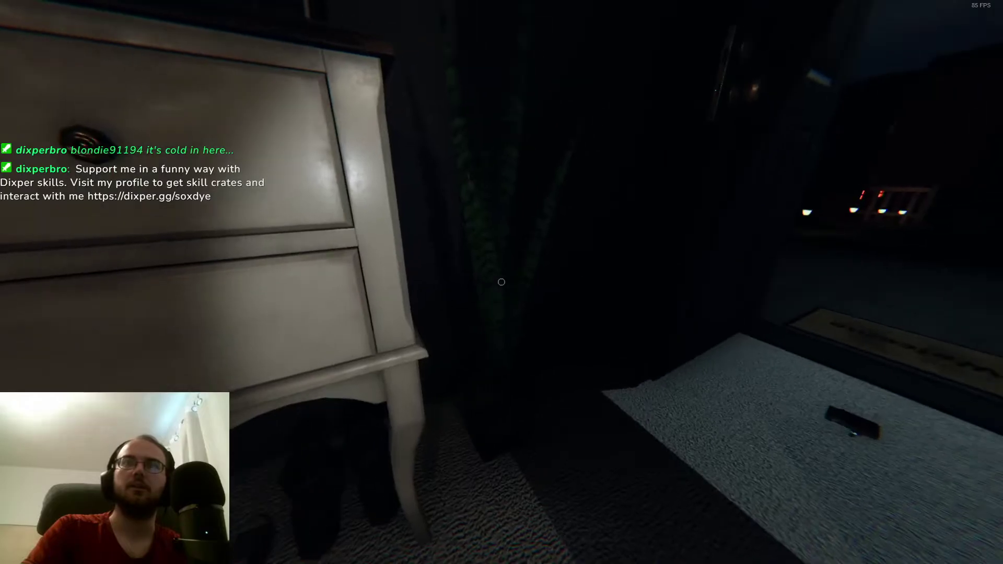
key(w)
key(w)
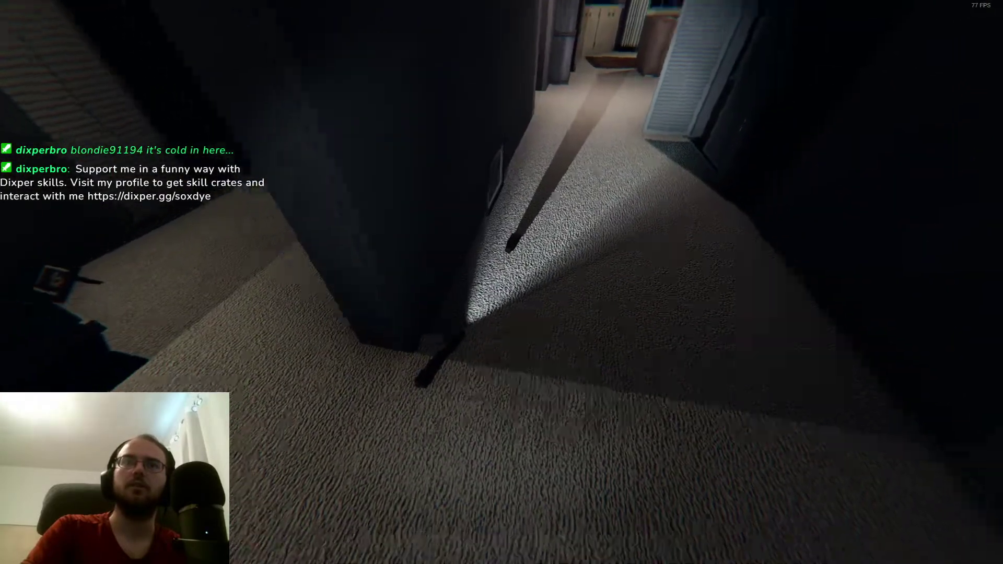
key(w)
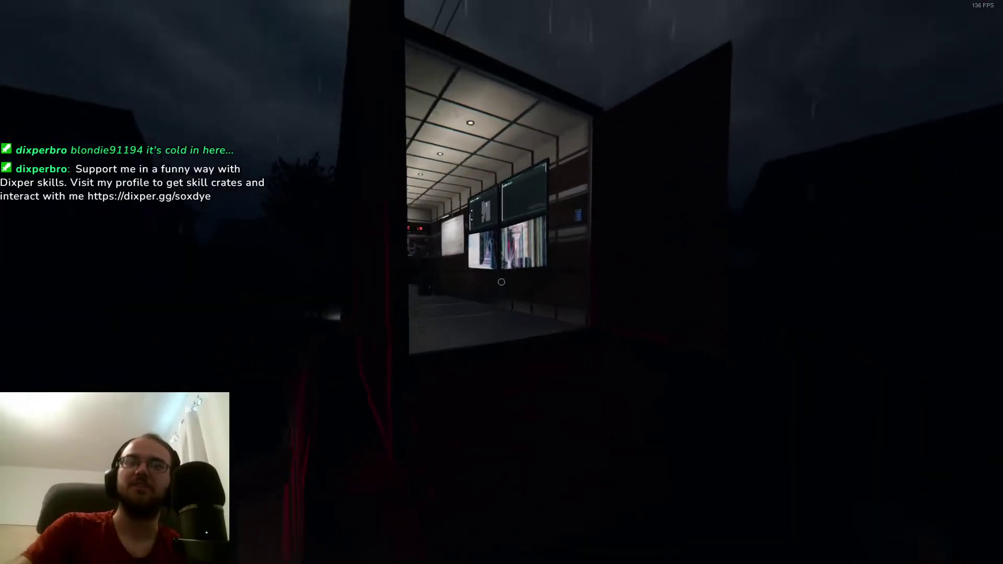
key(w)
key(j)
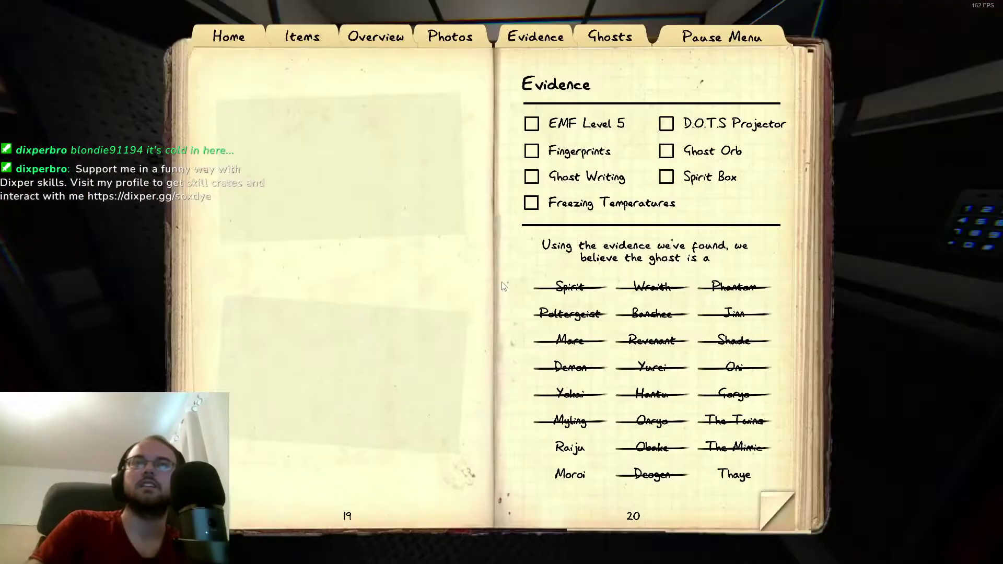
key(j)
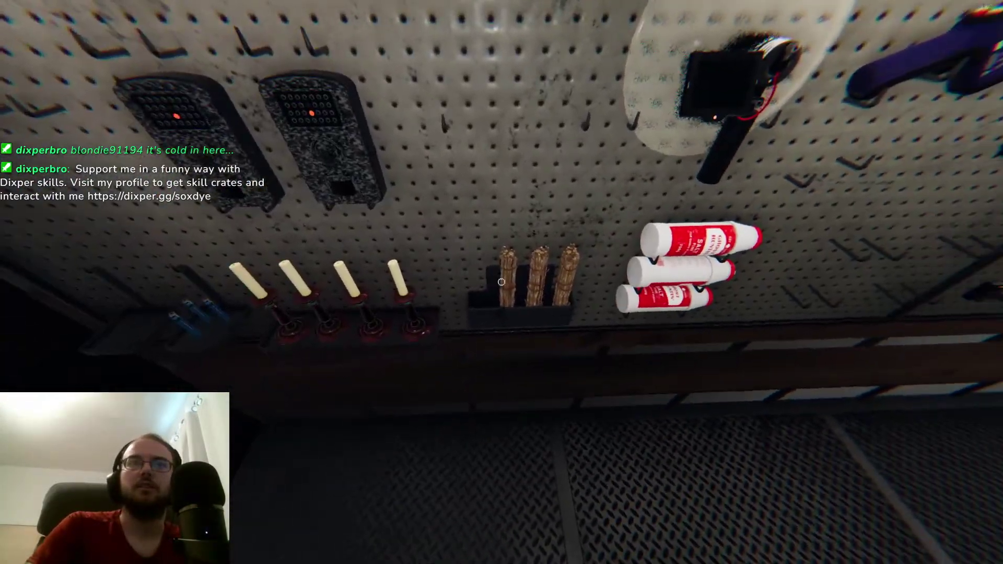
Collect smudge sticks, a lighter and a crucifix from the van board
key(e)
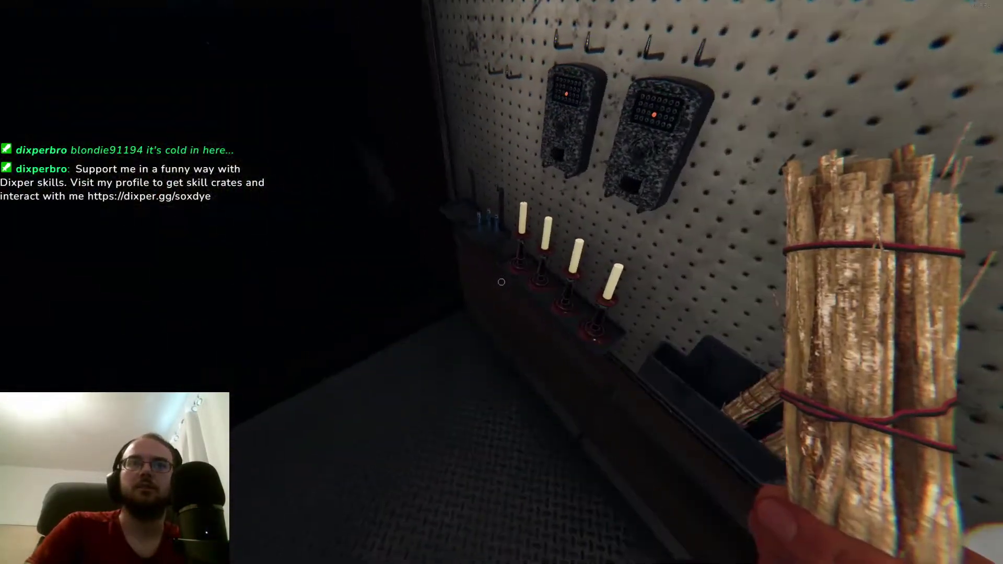
key(q)
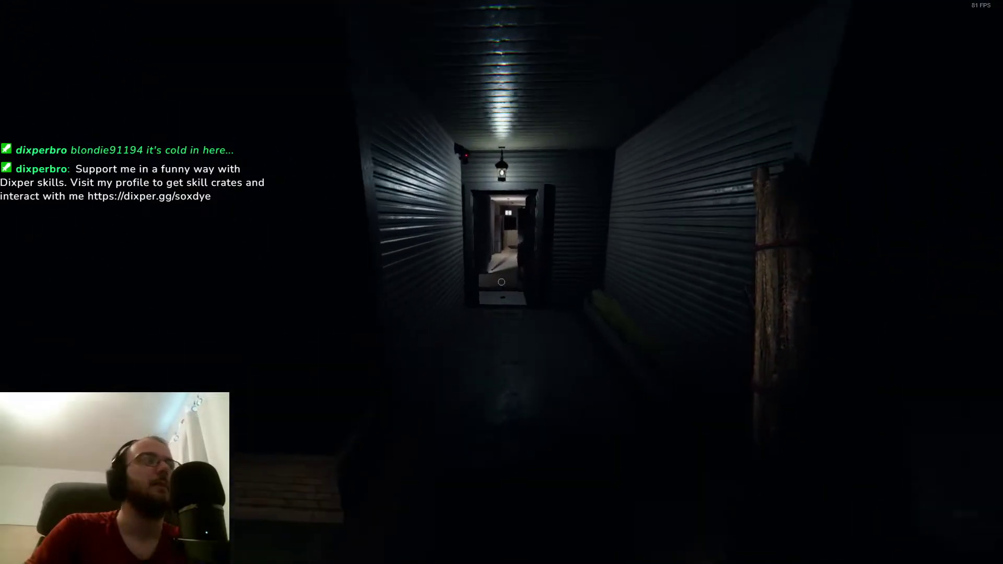
key(w)
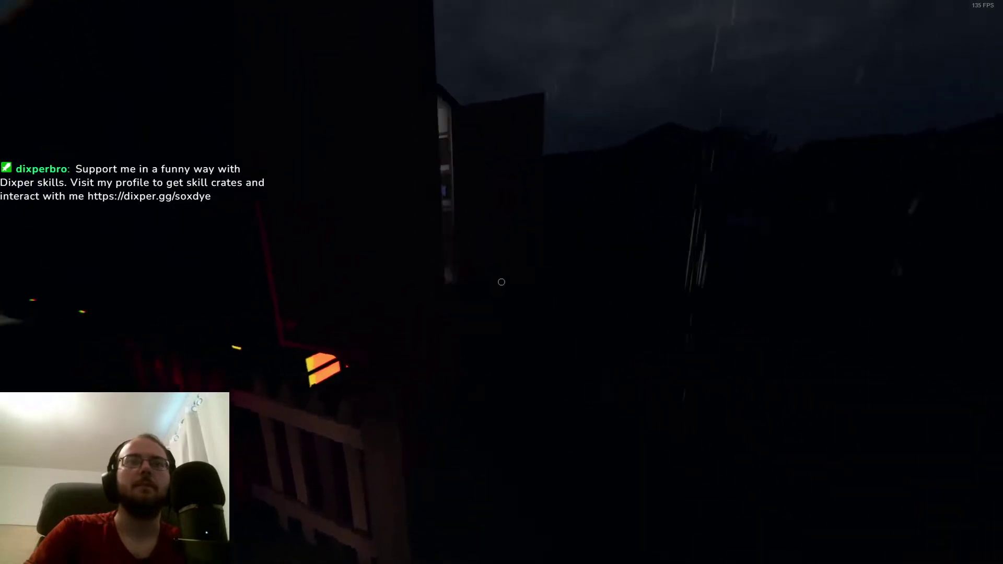
key(w)
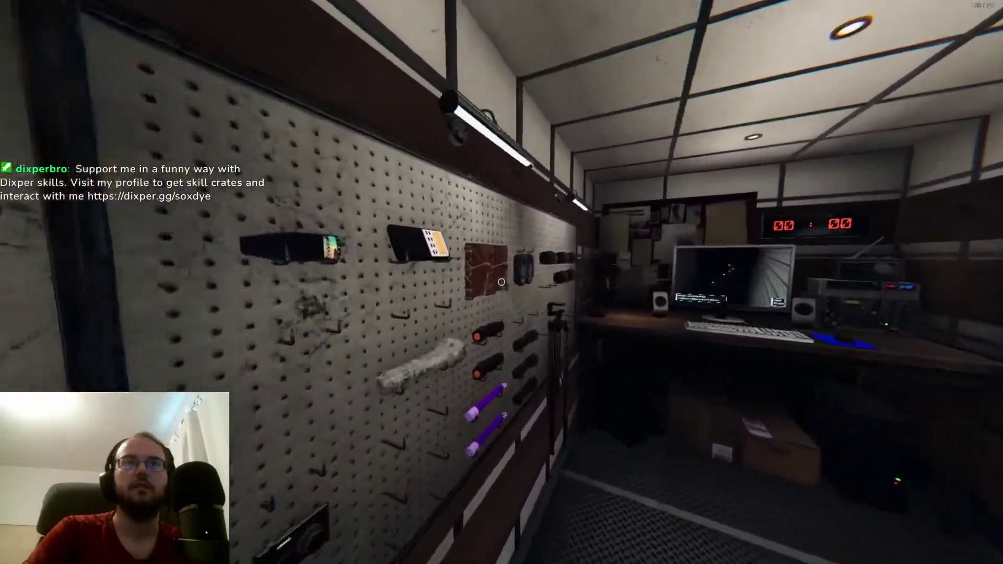
key(e)
key(e)
key(q)
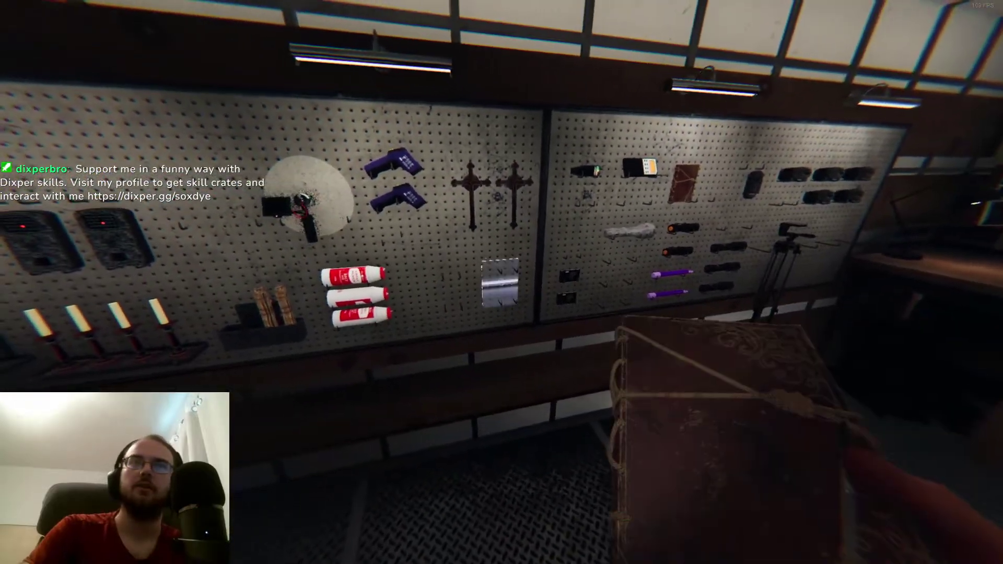
key(q)
key(s)
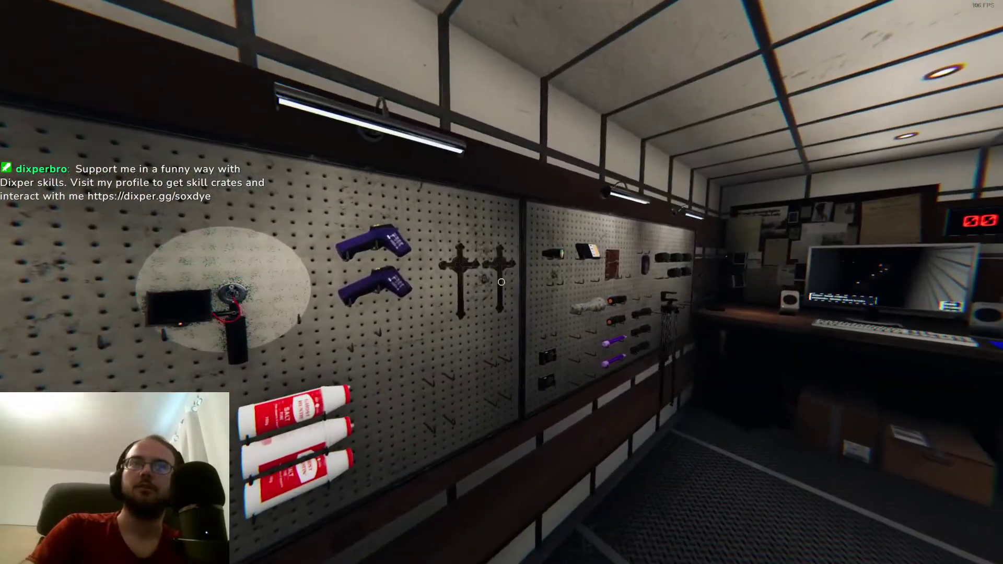
key(e)
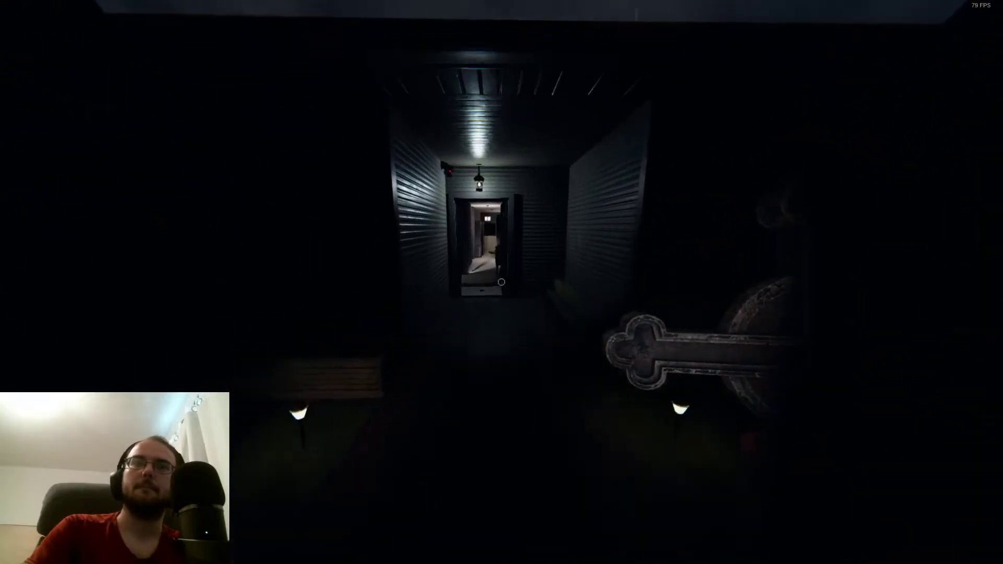
key(j)
key(j)
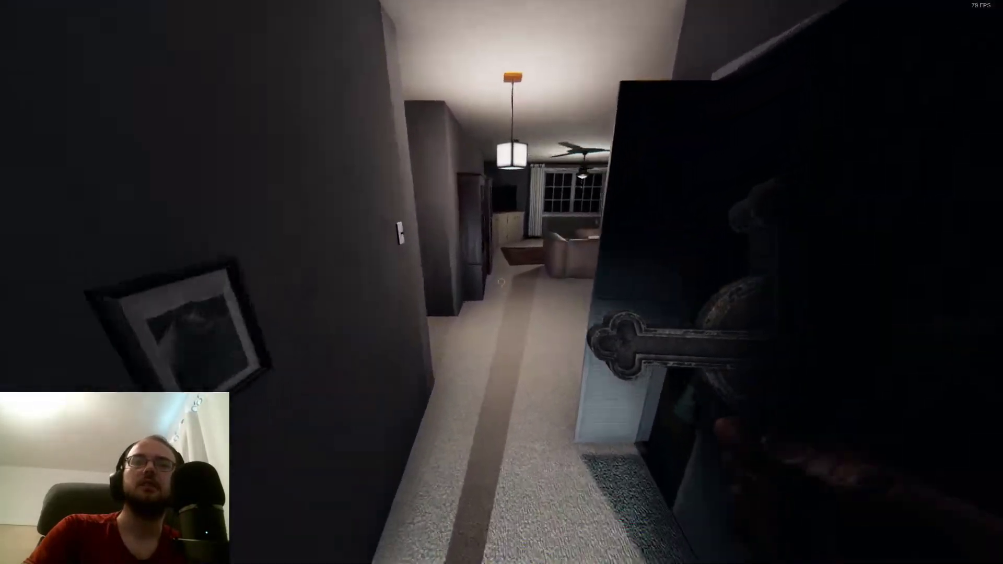
Check the green dot pattern in the living room and pick up the EMF reader
key(w)
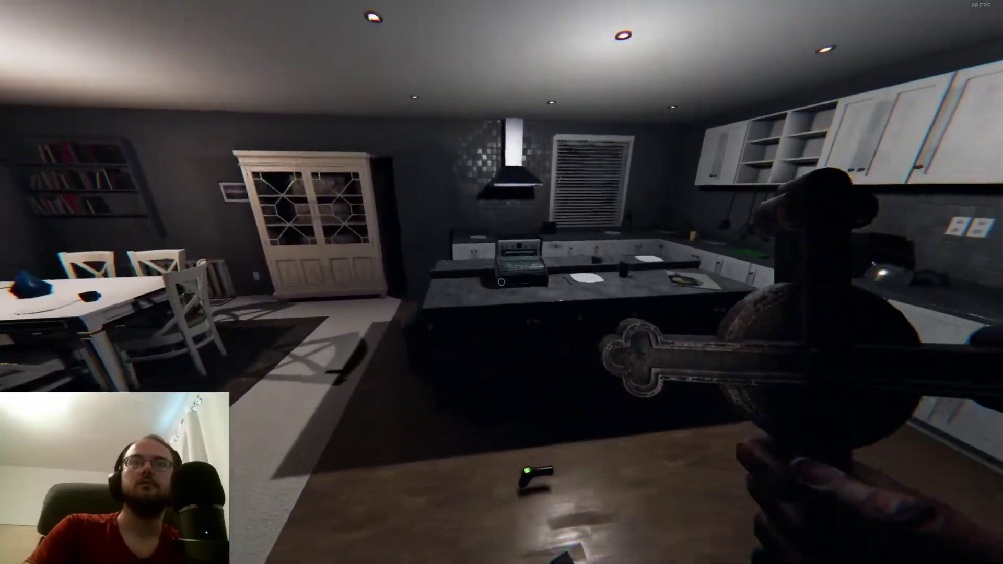
key(q)
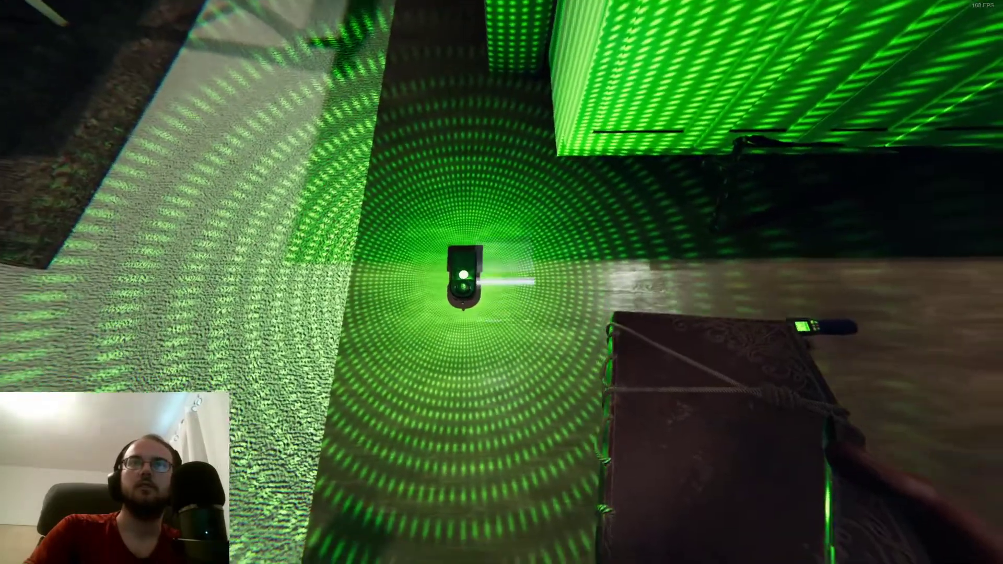
key(w)
key(w)
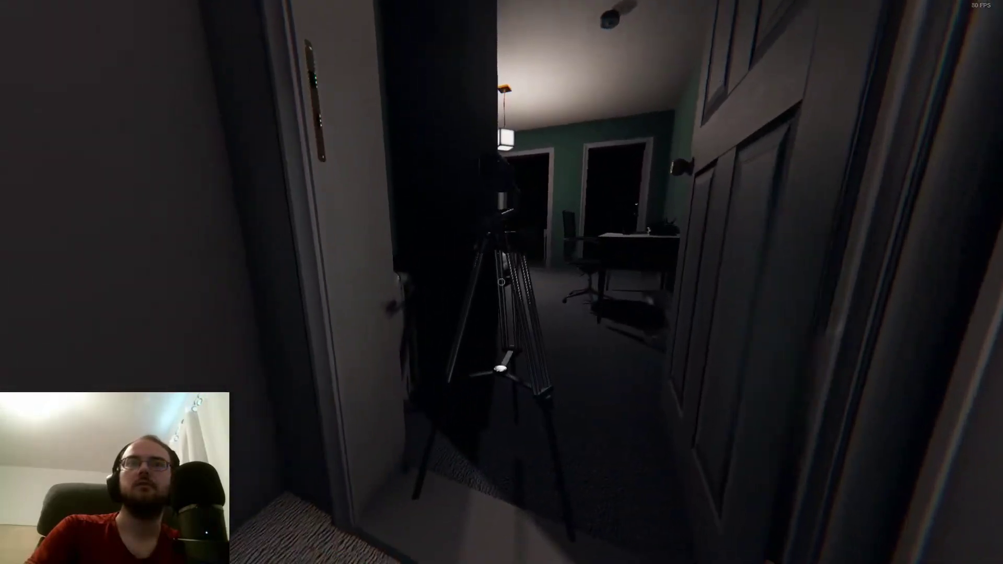
key(q)
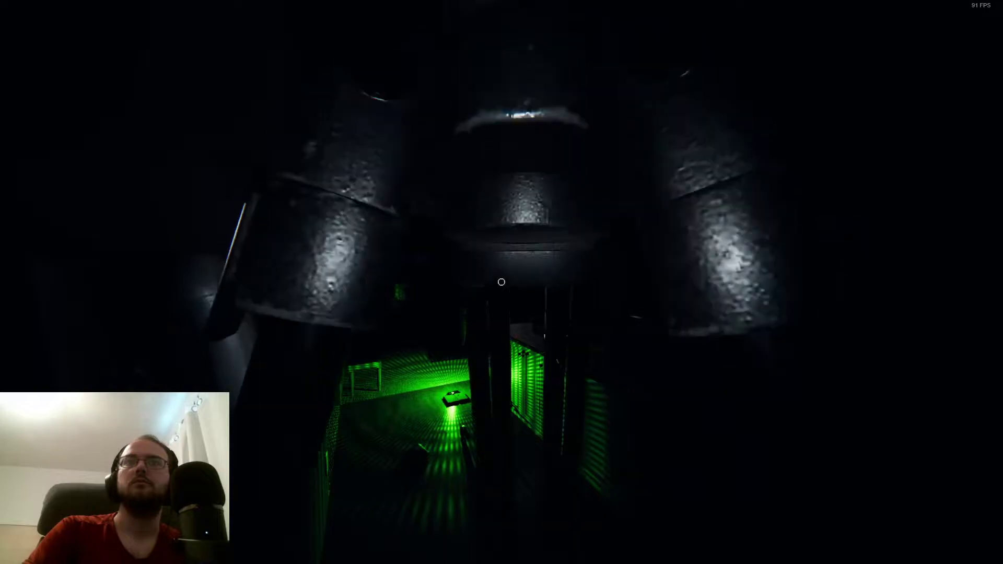
key(w)
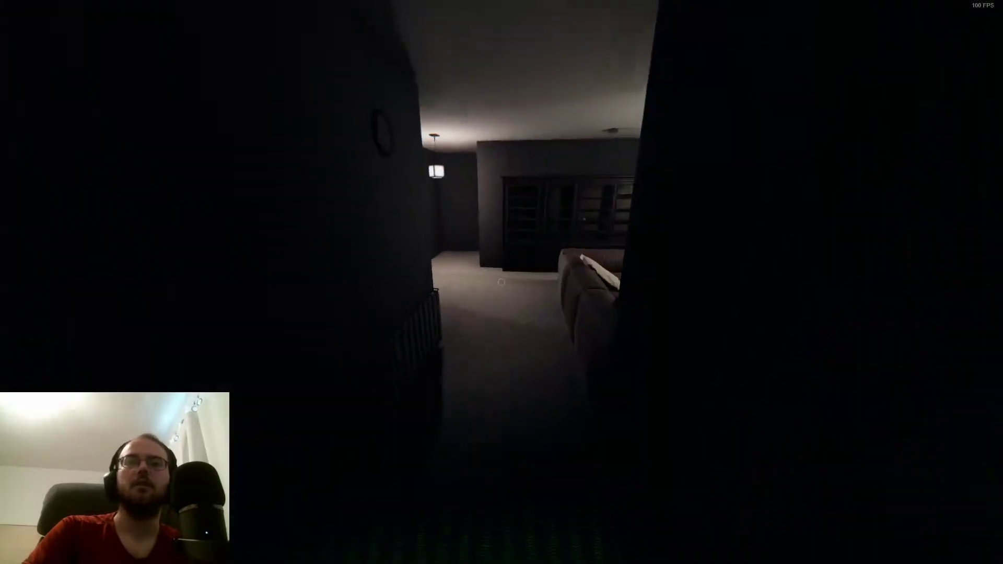
key(w)
key(w)
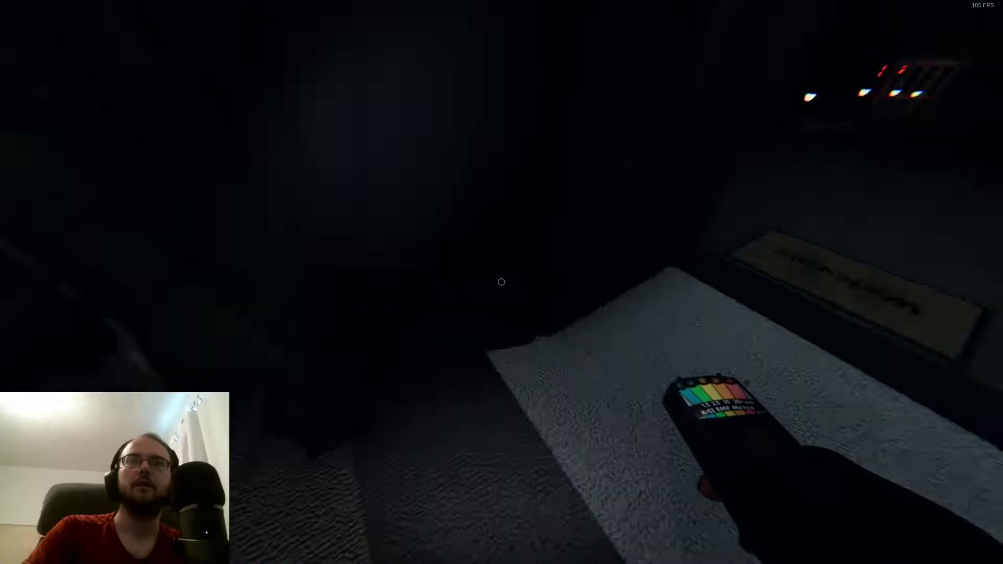
key(w)
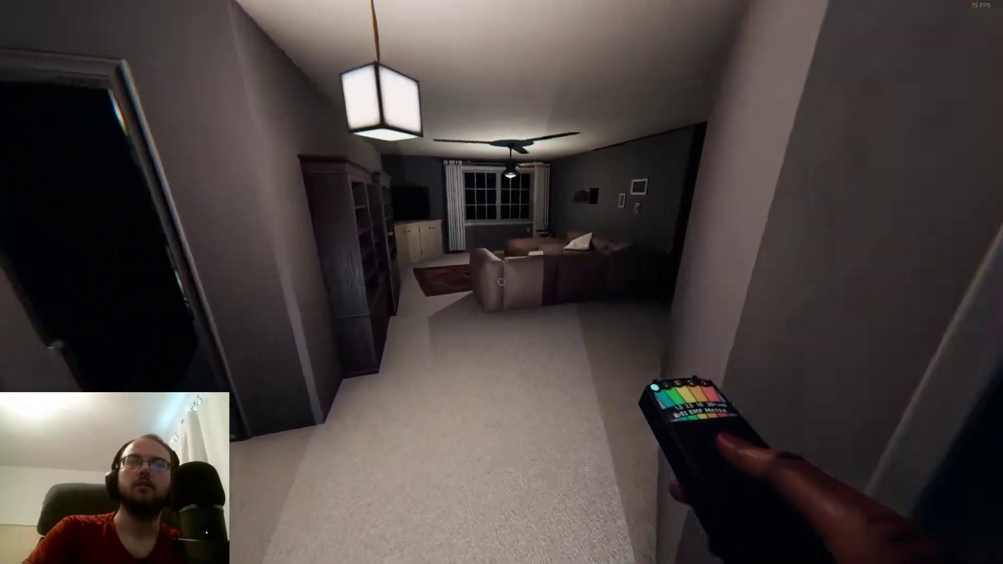
key(w)
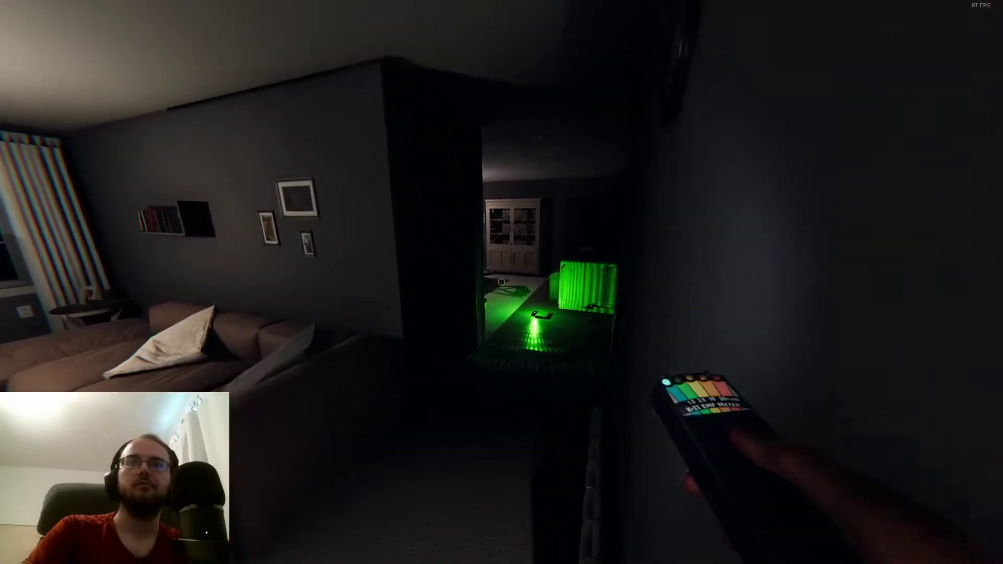
key(w)
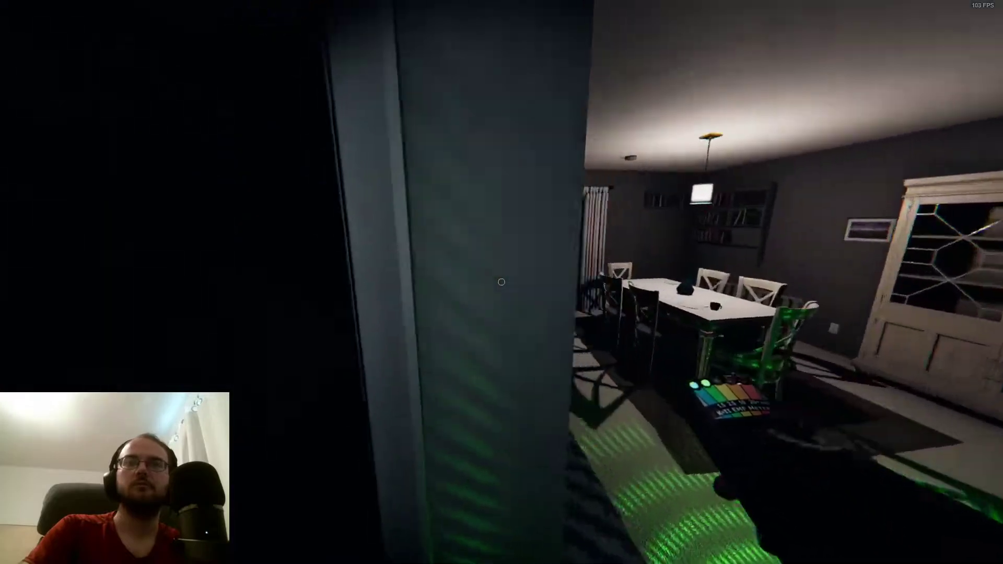
Photograph the green-lit room, leave the house and check the Evidence page
key(q)
right_click(501, 282)
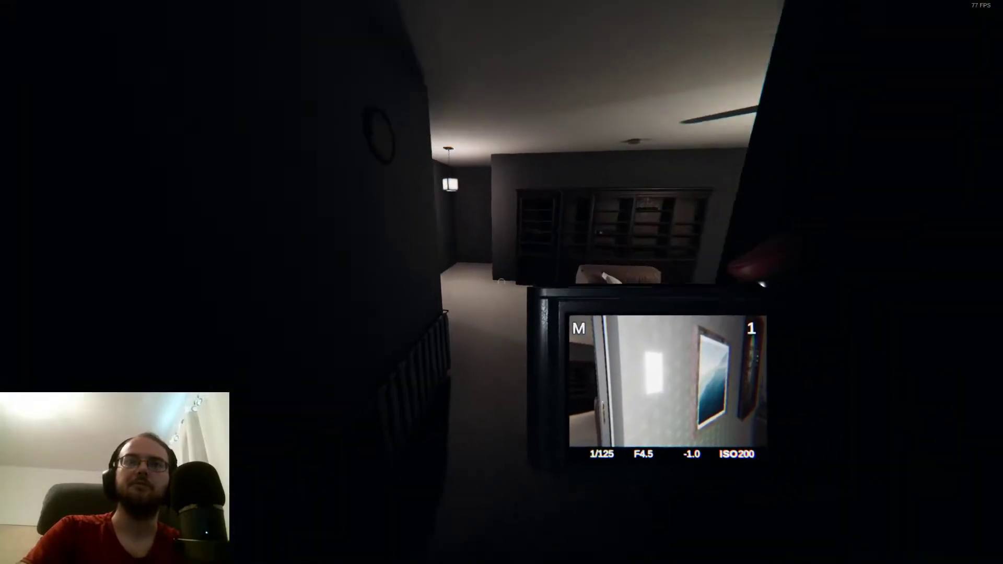
key(q)
key(w)
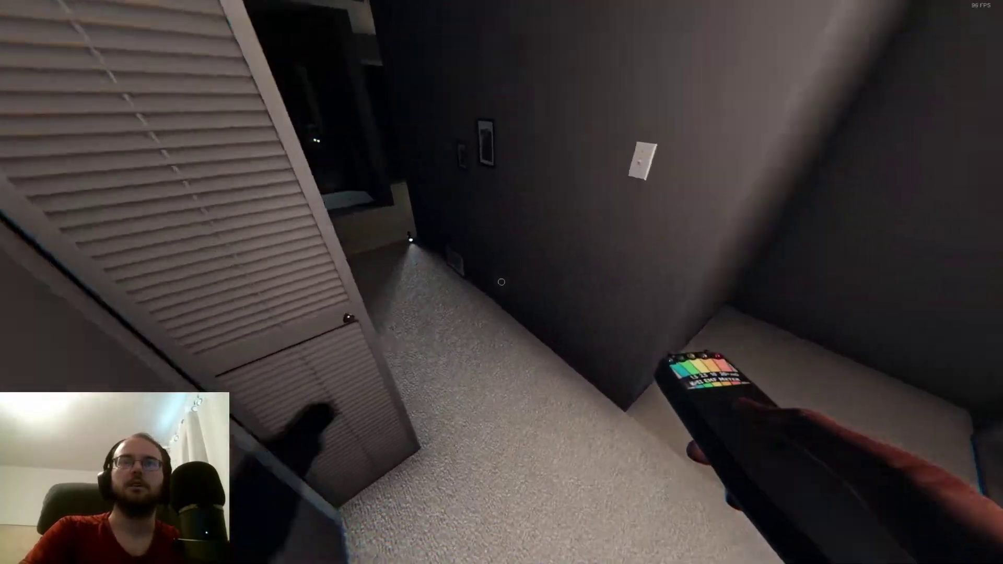
key(q)
key(q)
key(w)
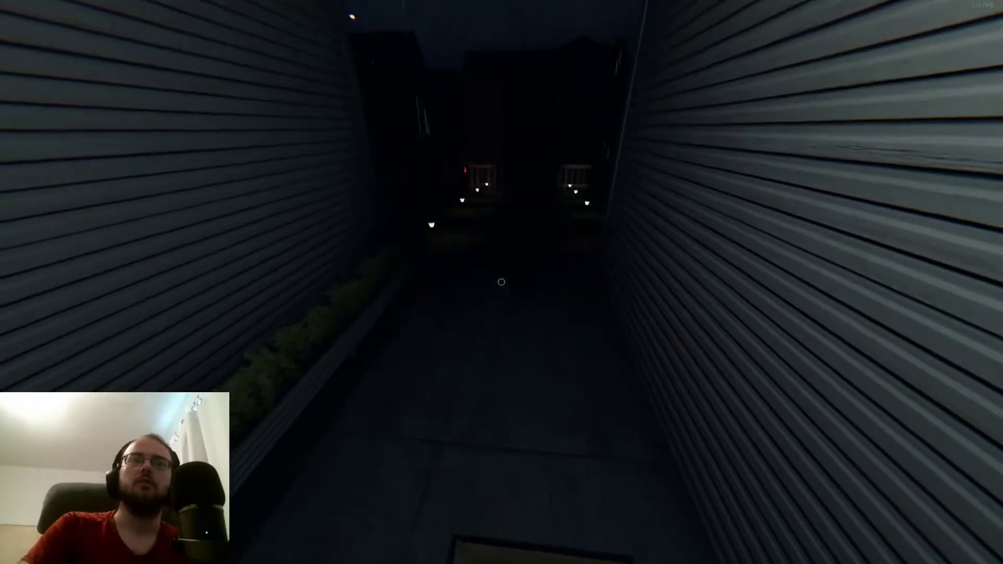
key(j)
click(560, 34)
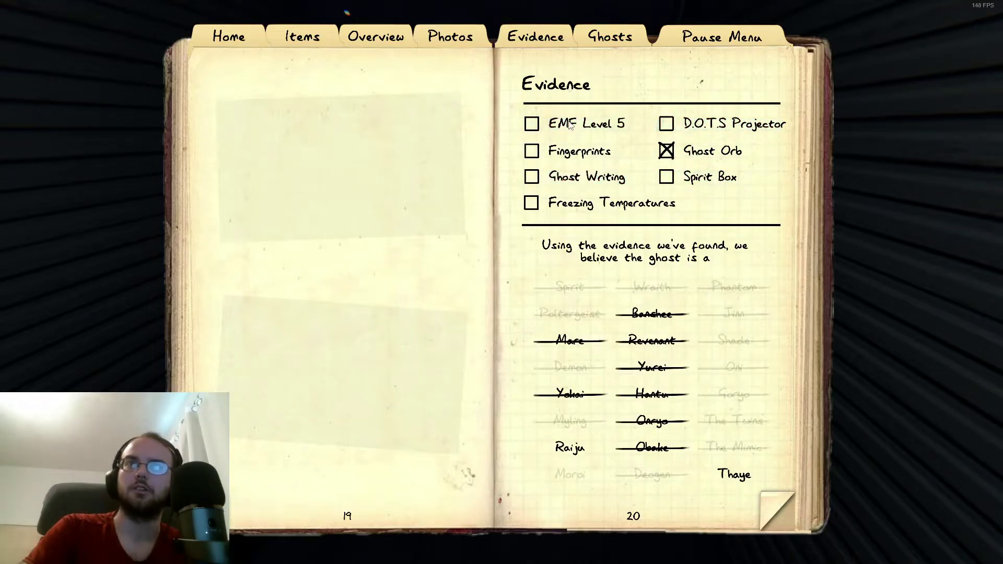
key(j)
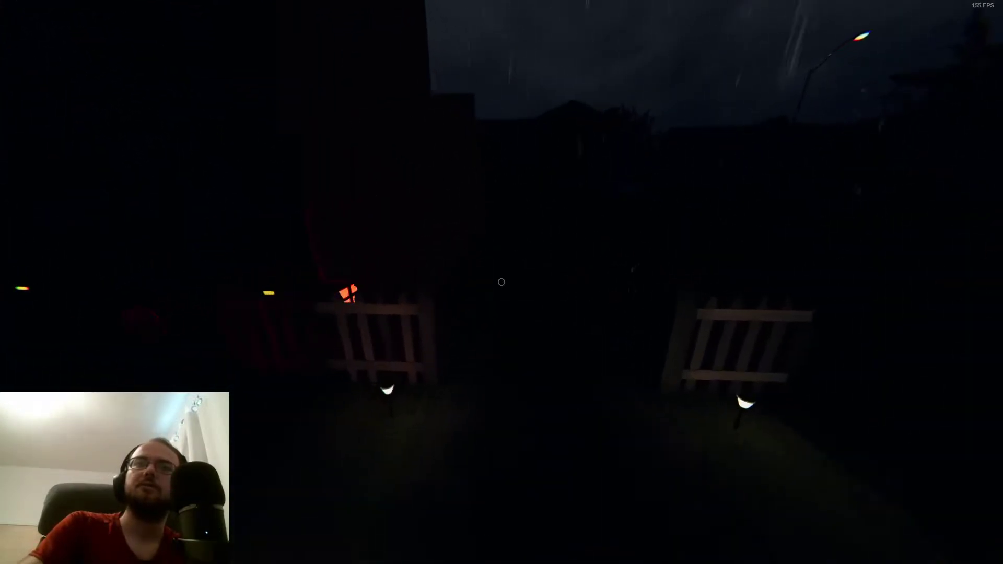
Take a camera and flashlight in the van and watch the camera feed at the desk
key(w)
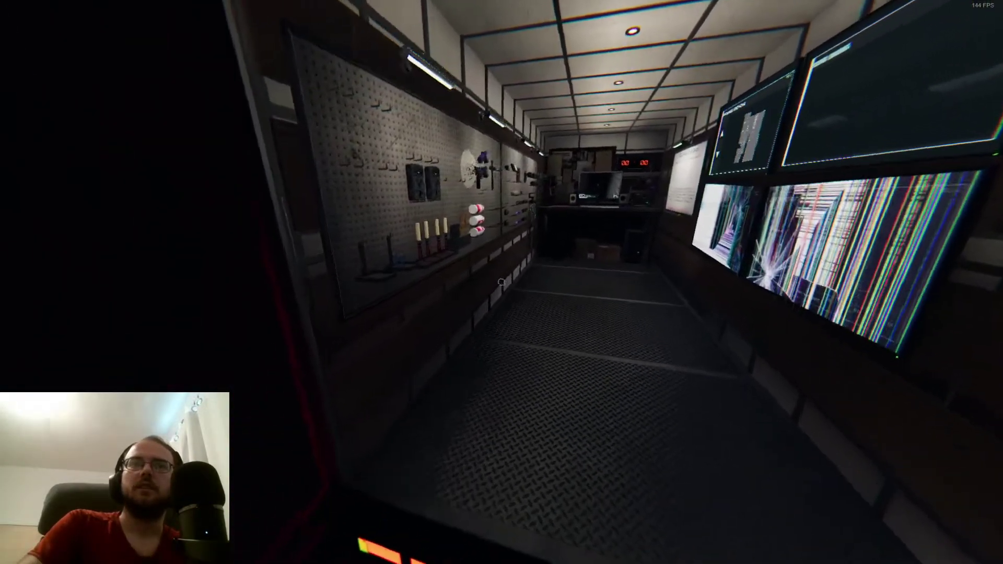
key(w)
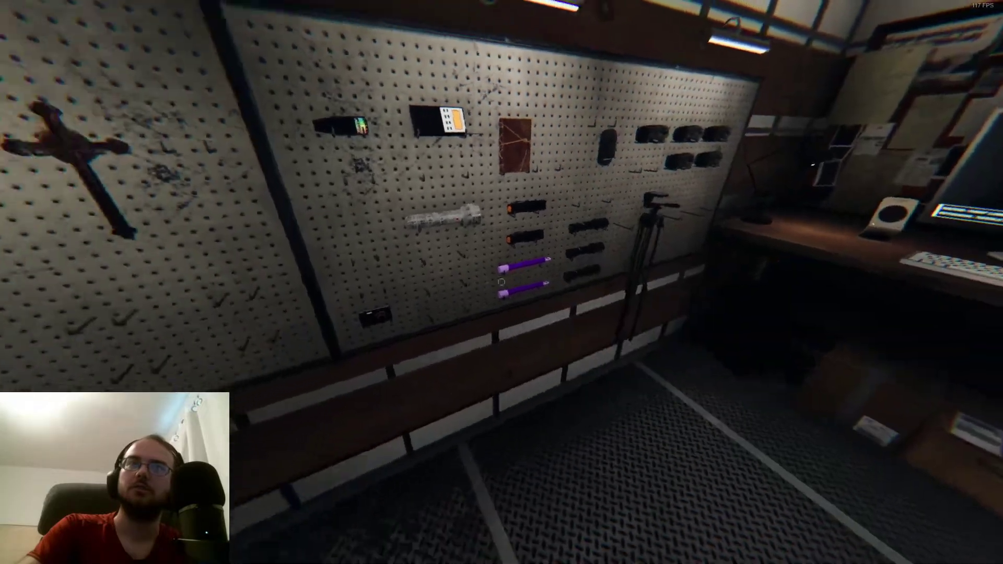
key(q)
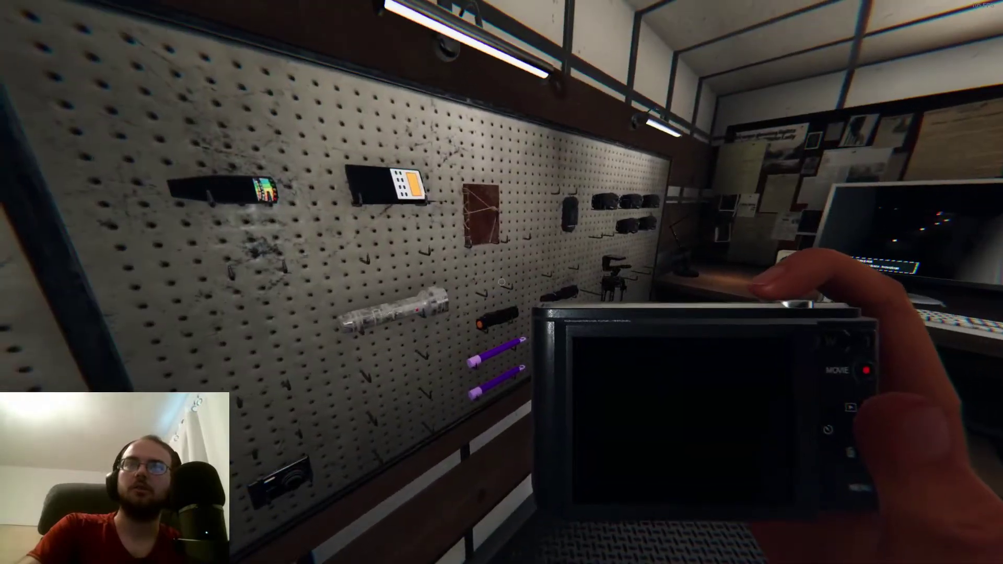
key(q)
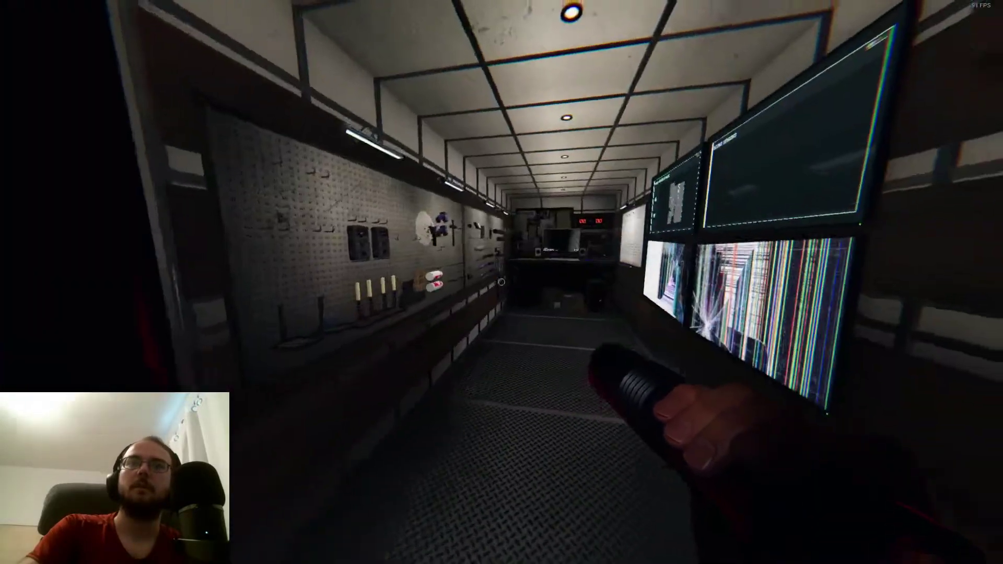
key(w)
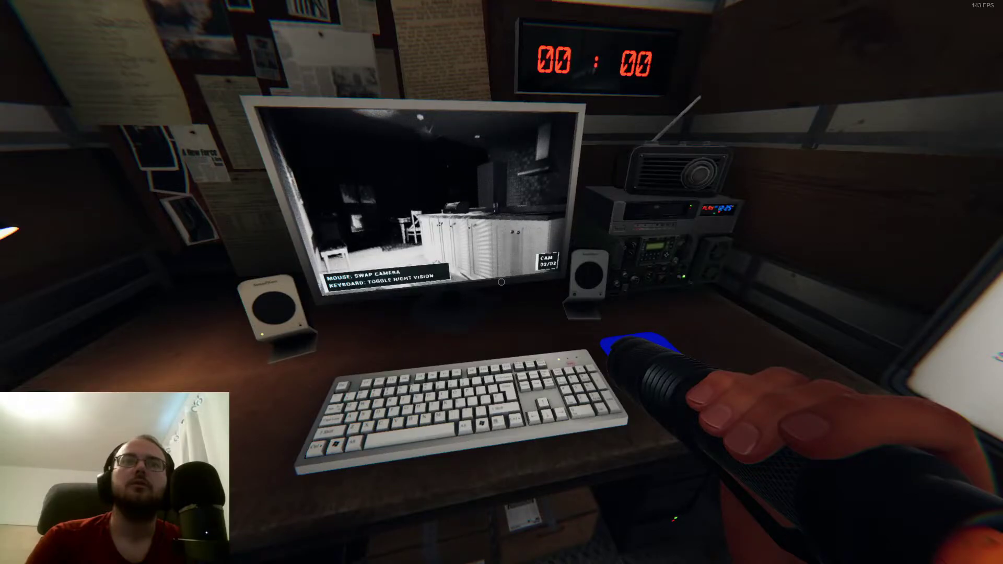
key(j)
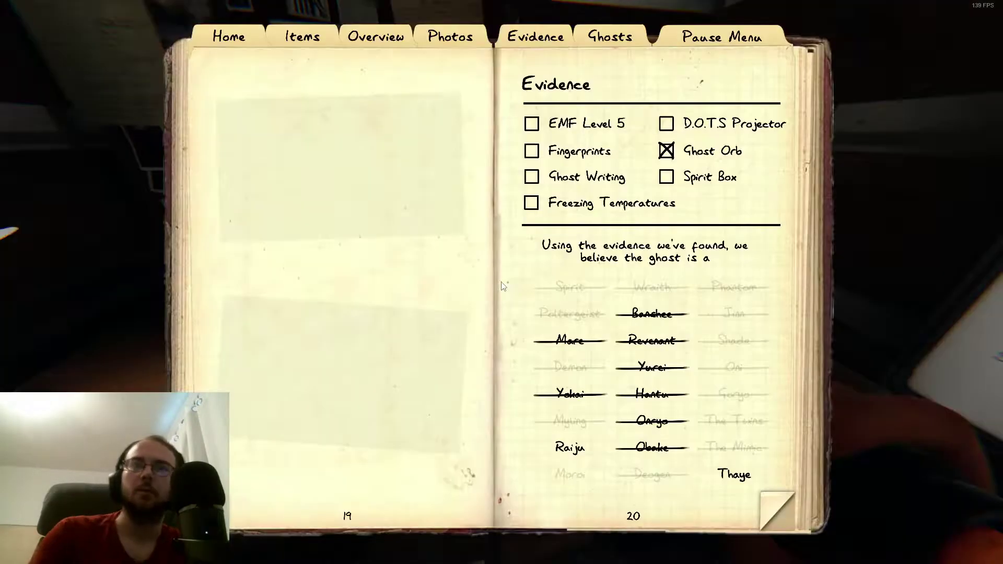
key(j)
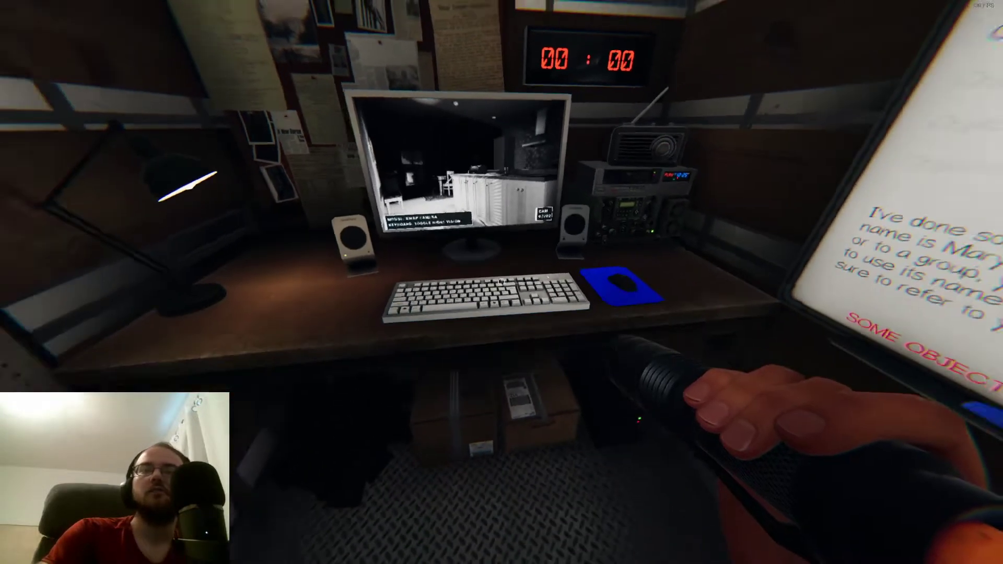
scroll(503, 281, down, 1)
scroll(501, 282, down, 1)
scroll(502, 282, down, 1)
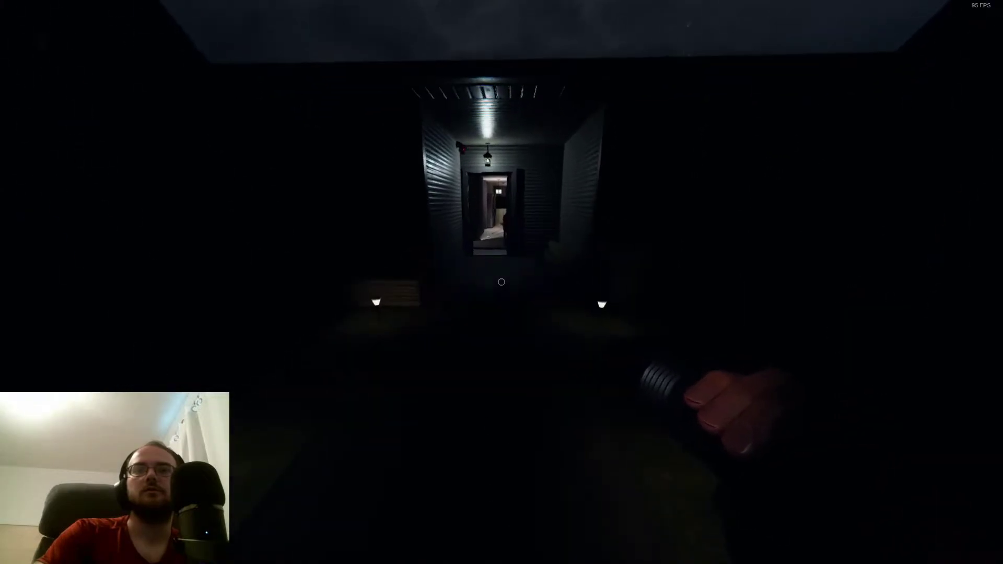
Carry salt into the kitchen, put it down and switch to the UV flashlight
key(w)
key(w)
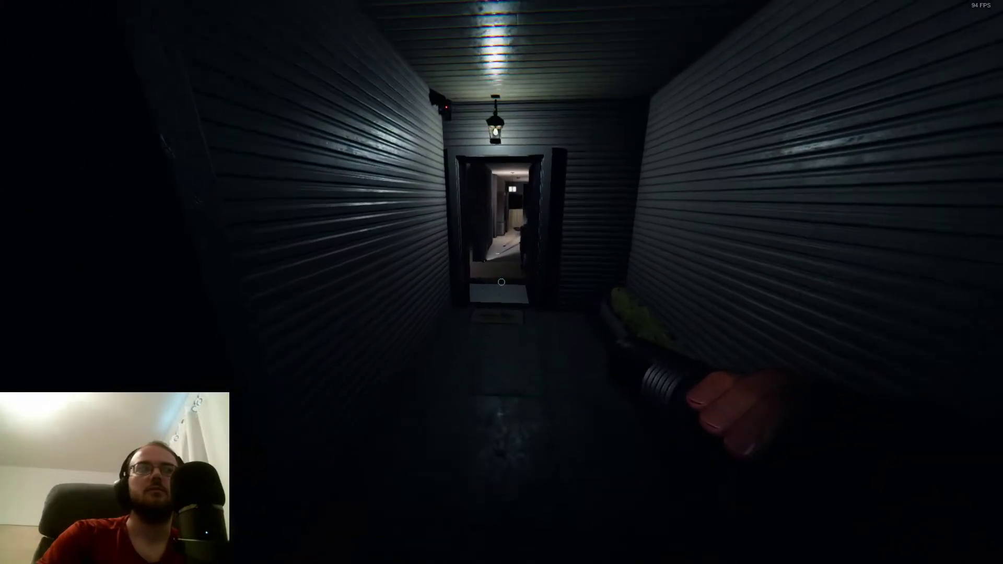
key(w)
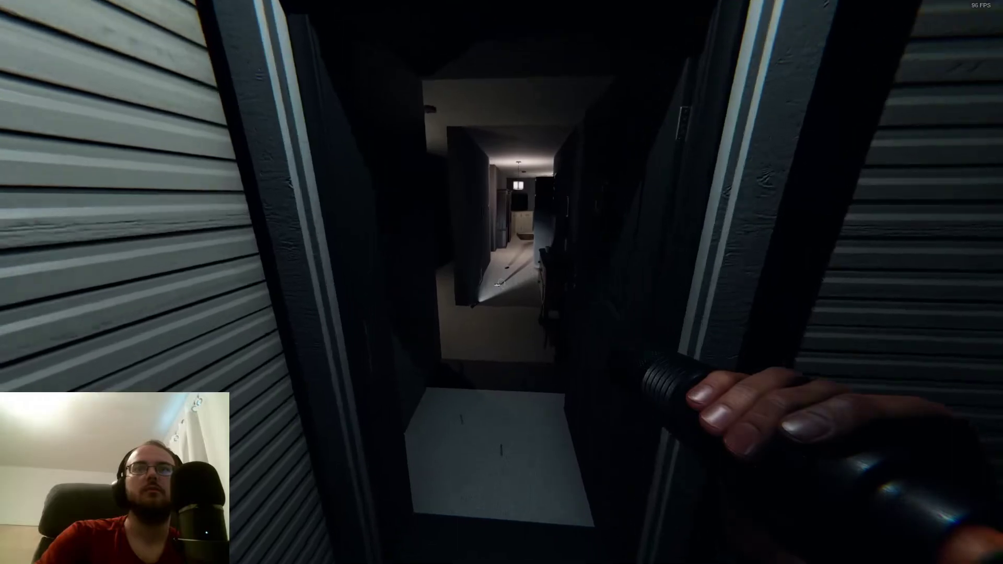
key(w)
key(q)
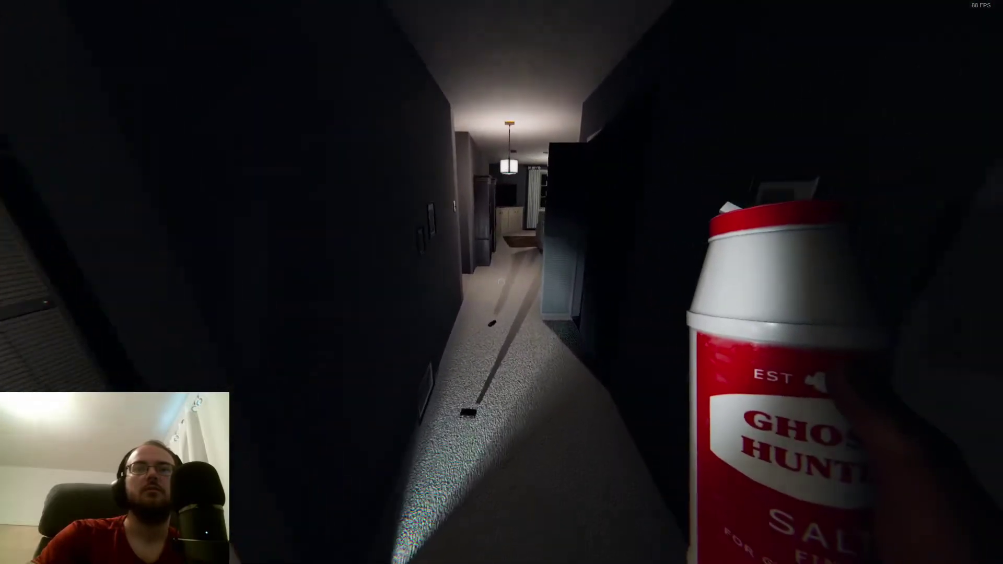
key(w)
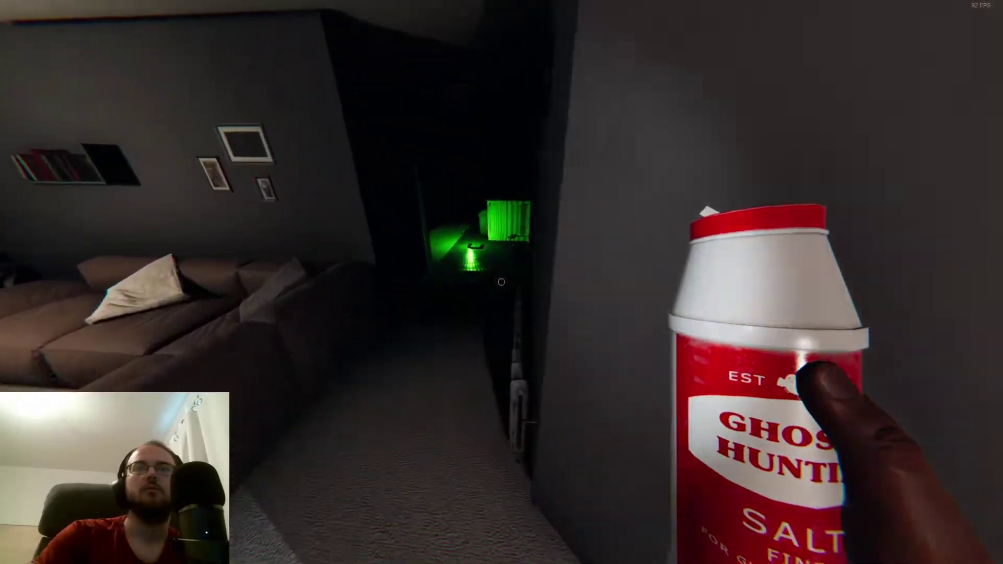
key(w)
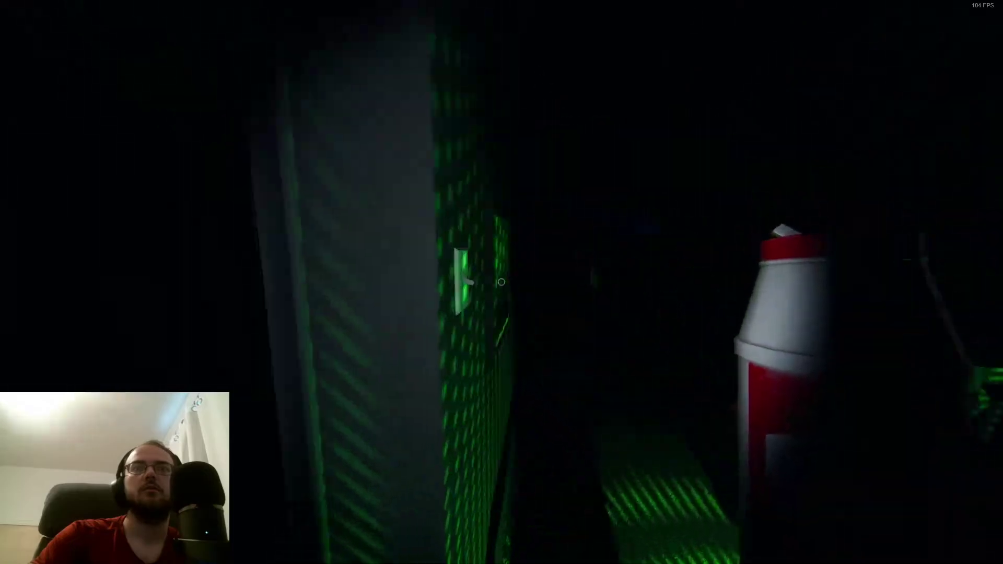
key(w)
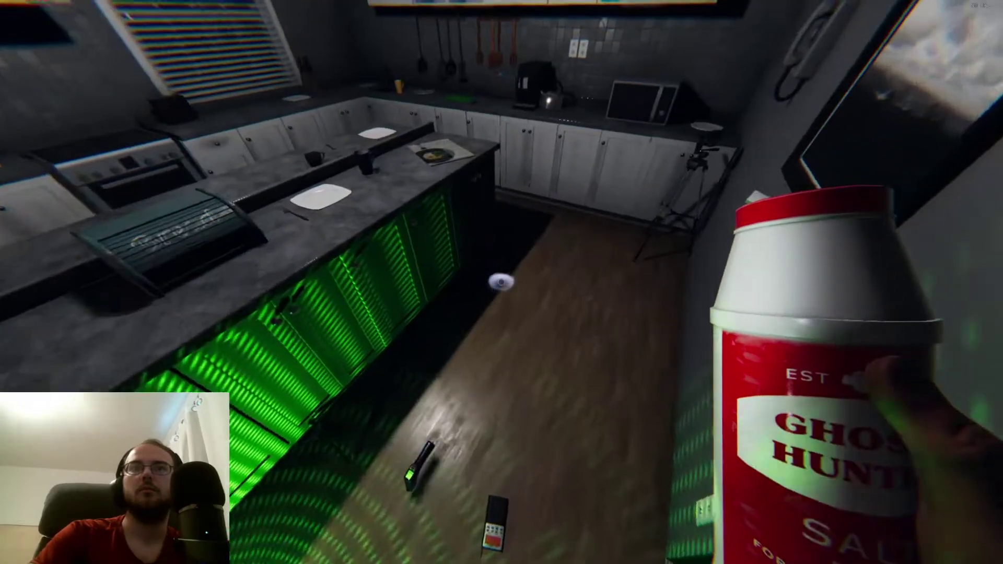
key(f)
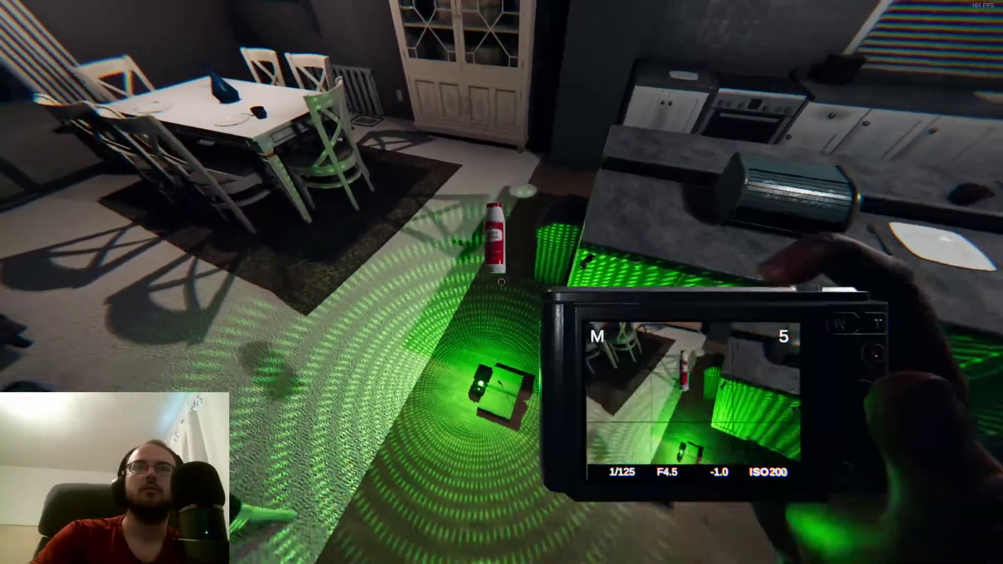
key(q)
key(w)
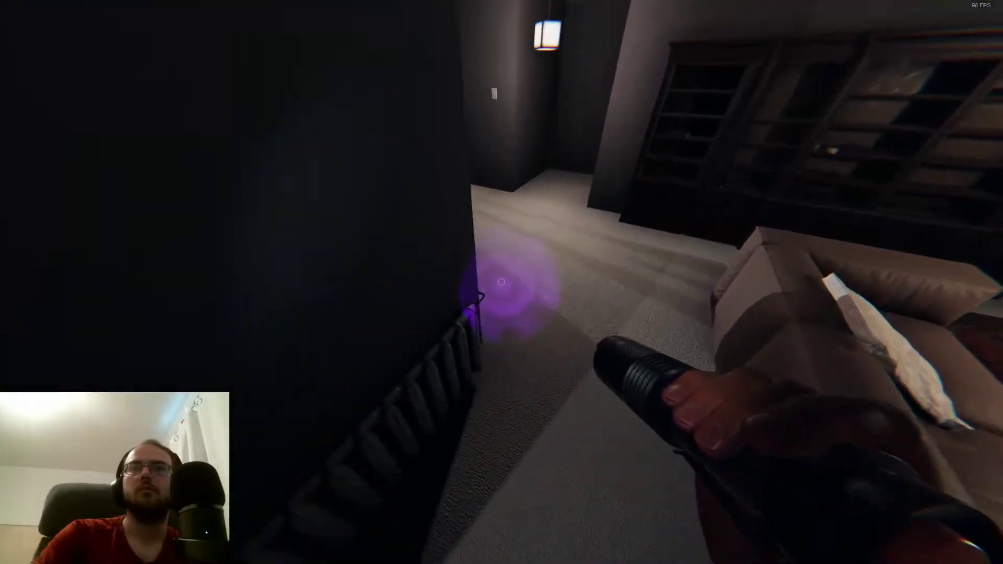
key(w)
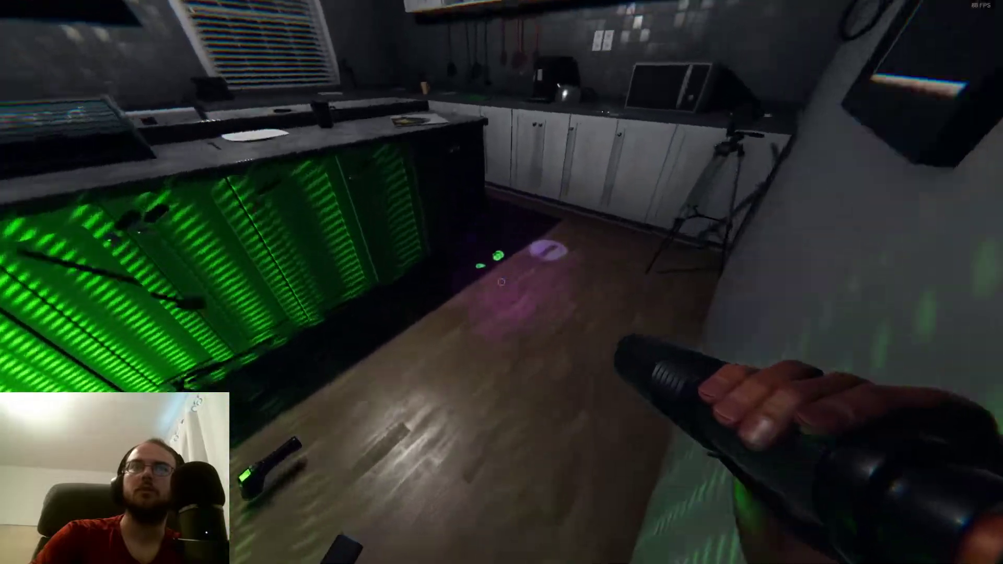
Photograph the kitchen floor and the book lying on it
key(q)
click(501, 283)
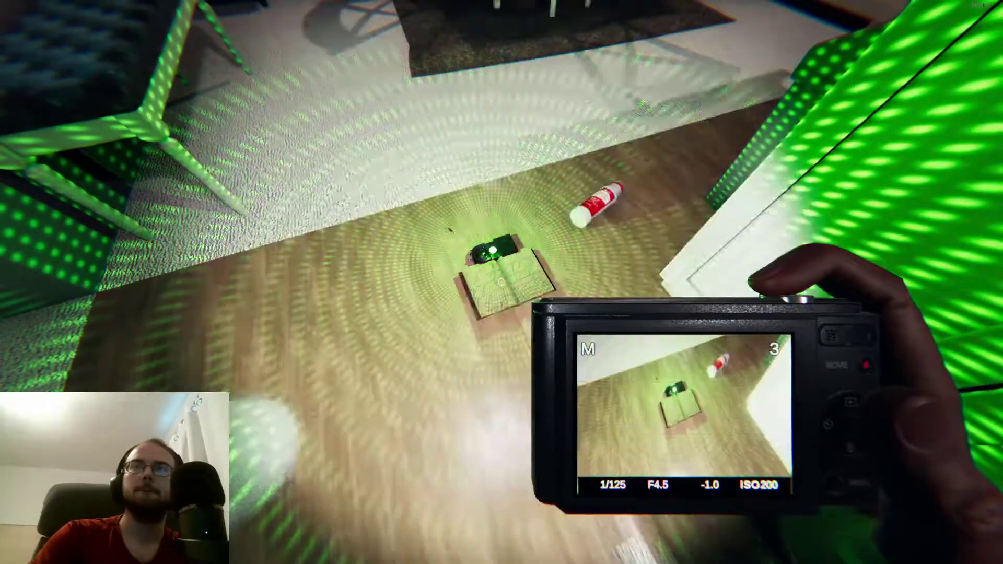
click(502, 283)
key(q)
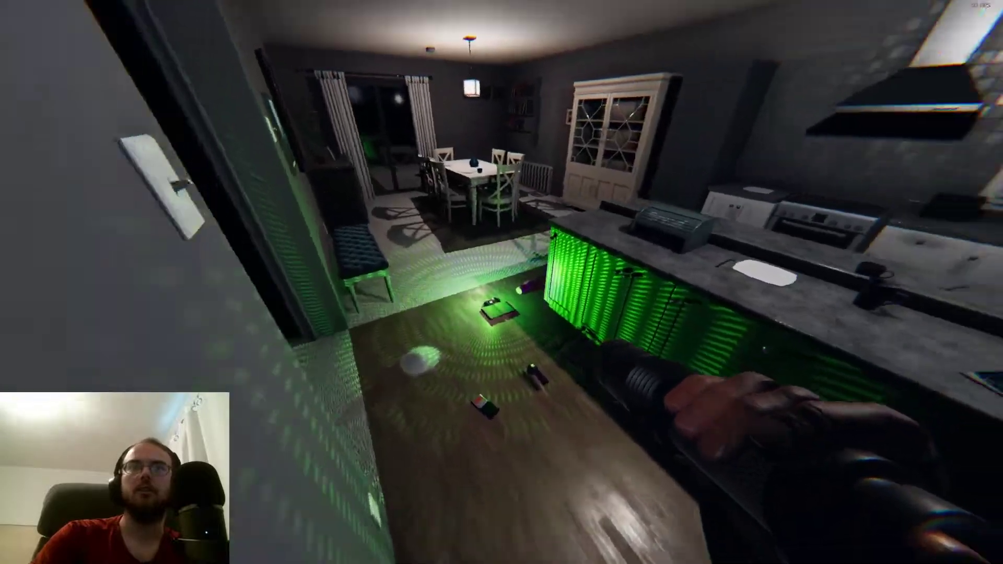
key(q)
key(q)
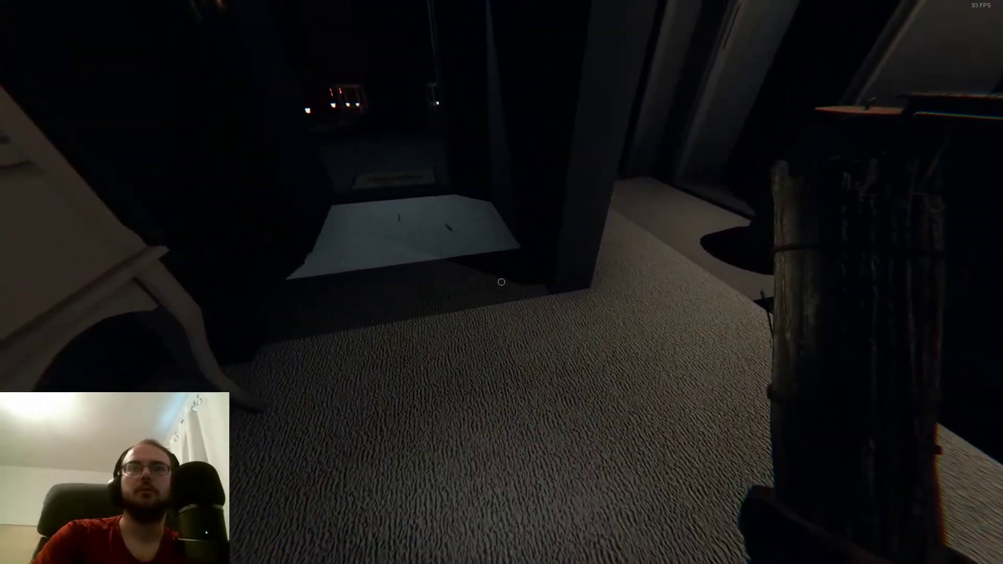
key(w)
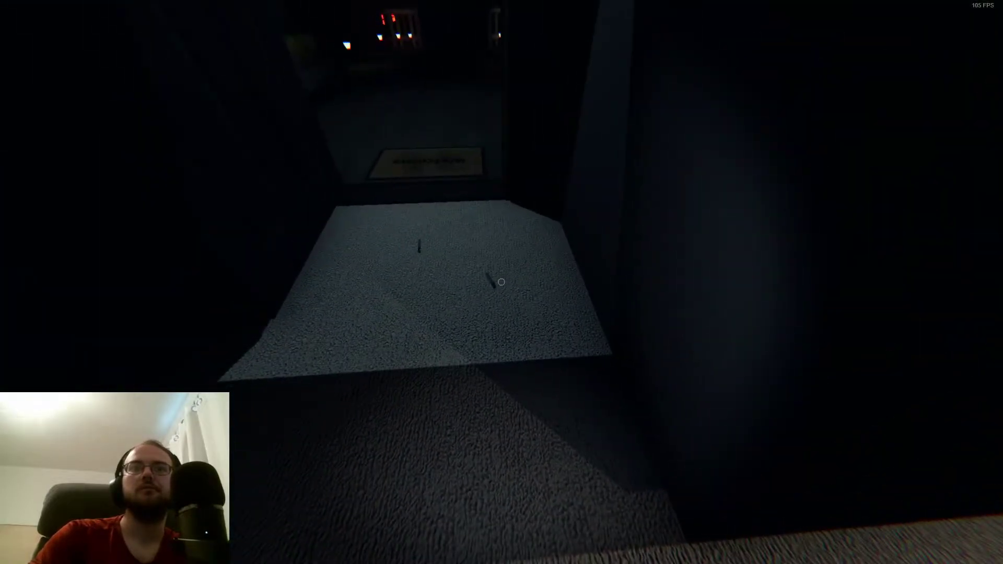
key(q)
key(q)
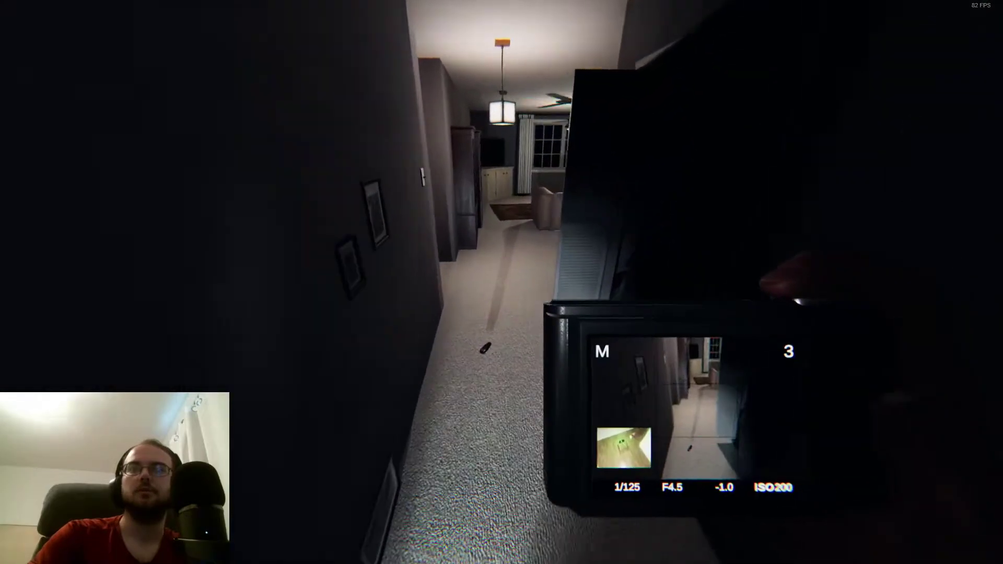
key(q)
key(q)
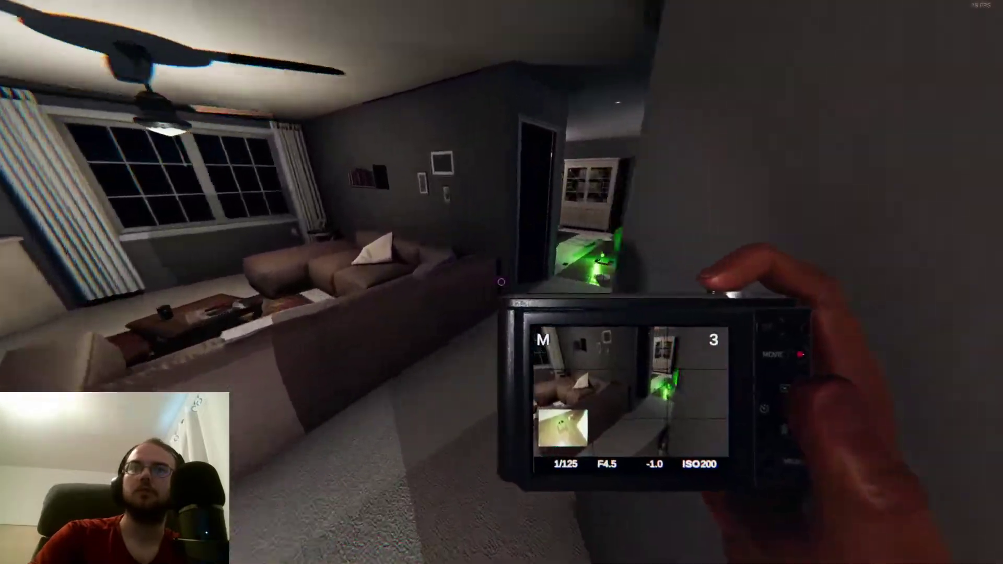
key(q)
Photograph the wall phone, then carry the UV flashlight into the dark room
key(q)
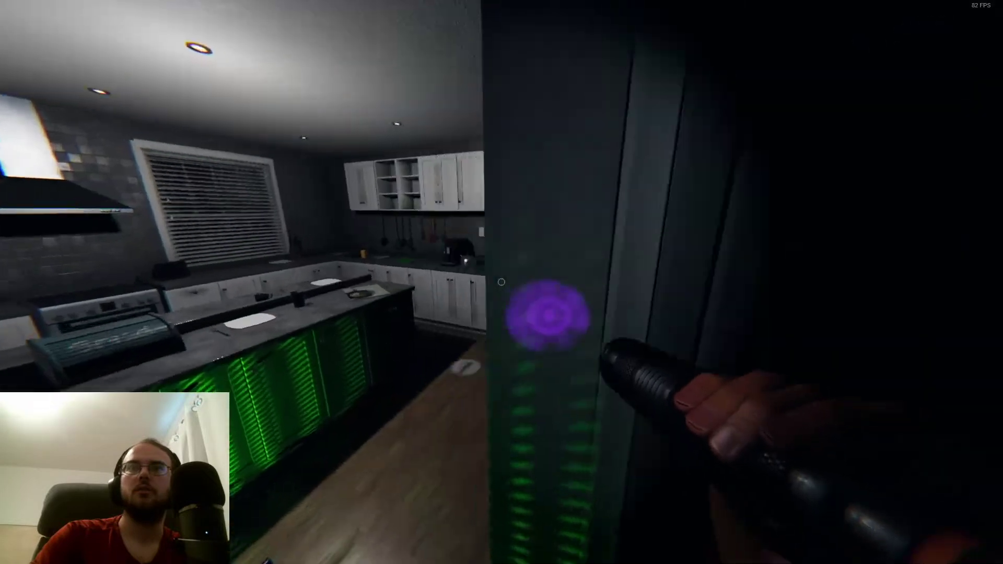
key(q)
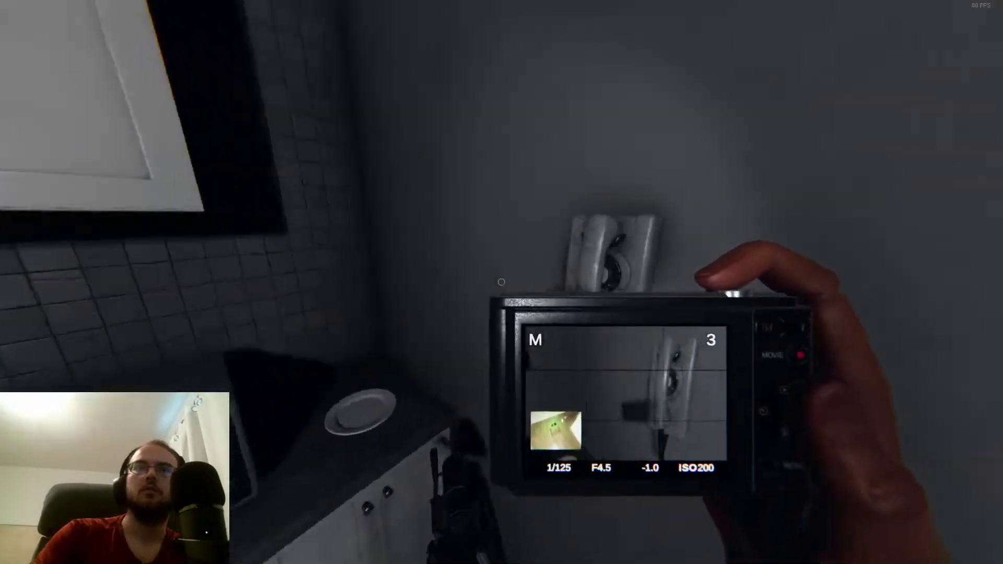
click(501, 282)
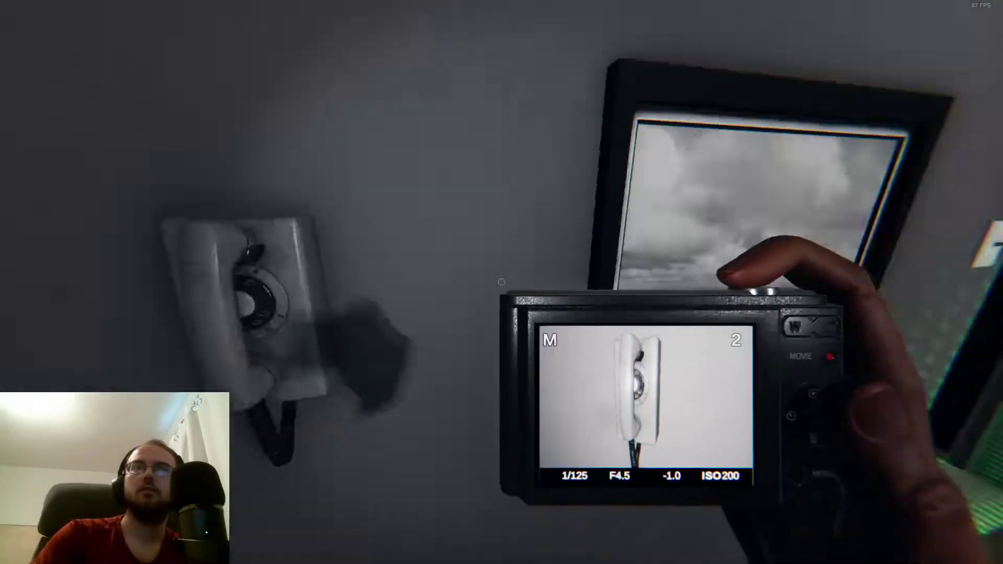
key(q)
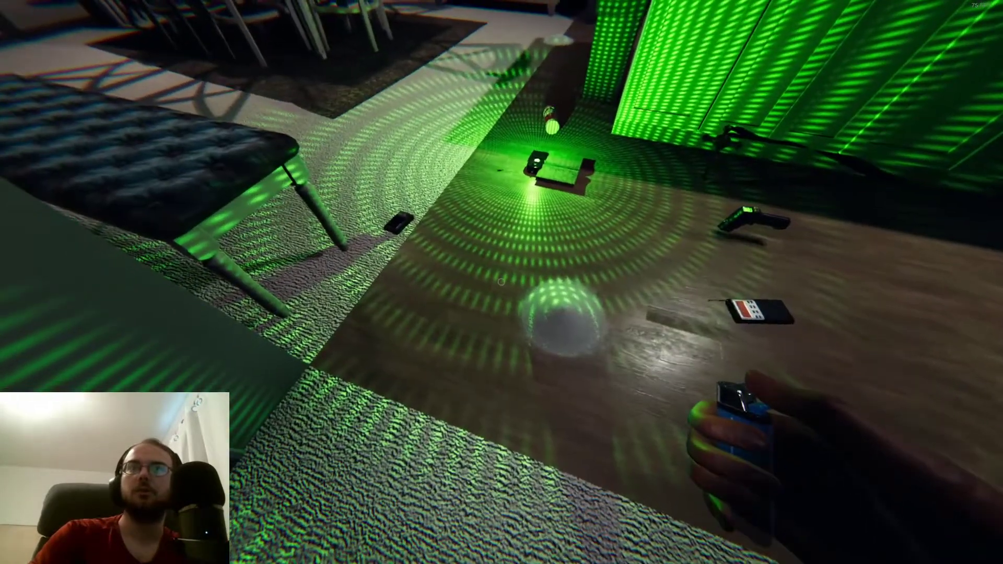
key(q)
key(q)
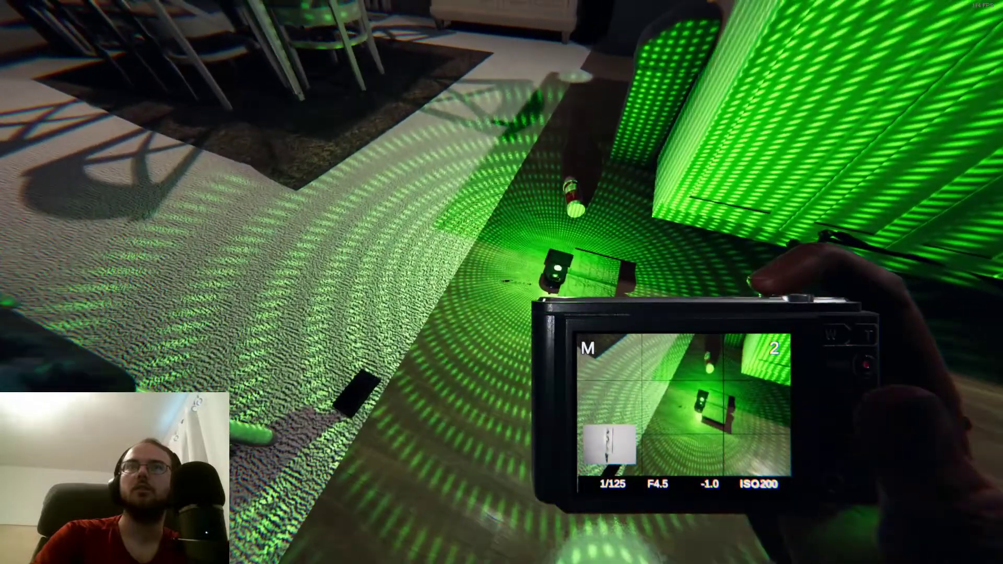
key(w)
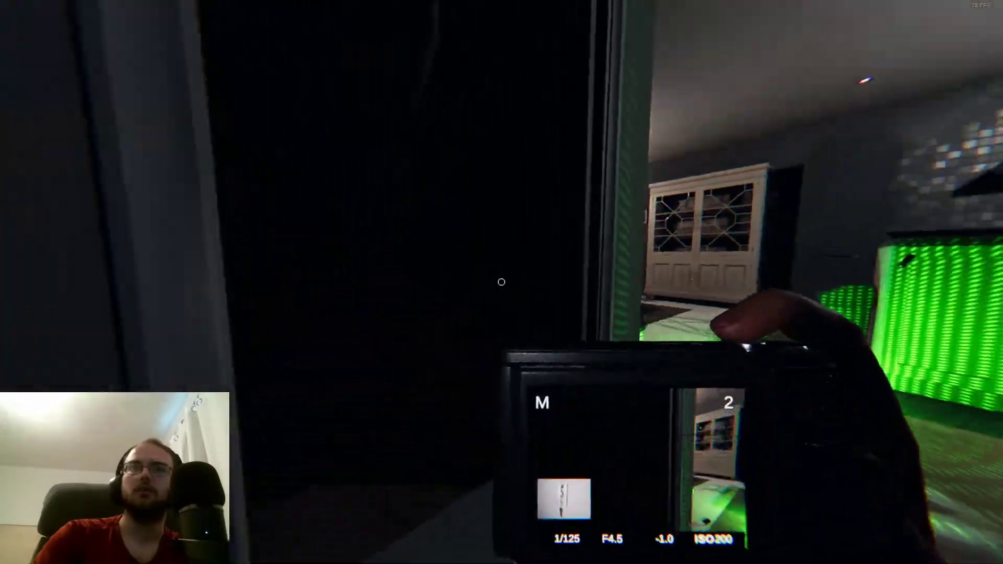
key(q)
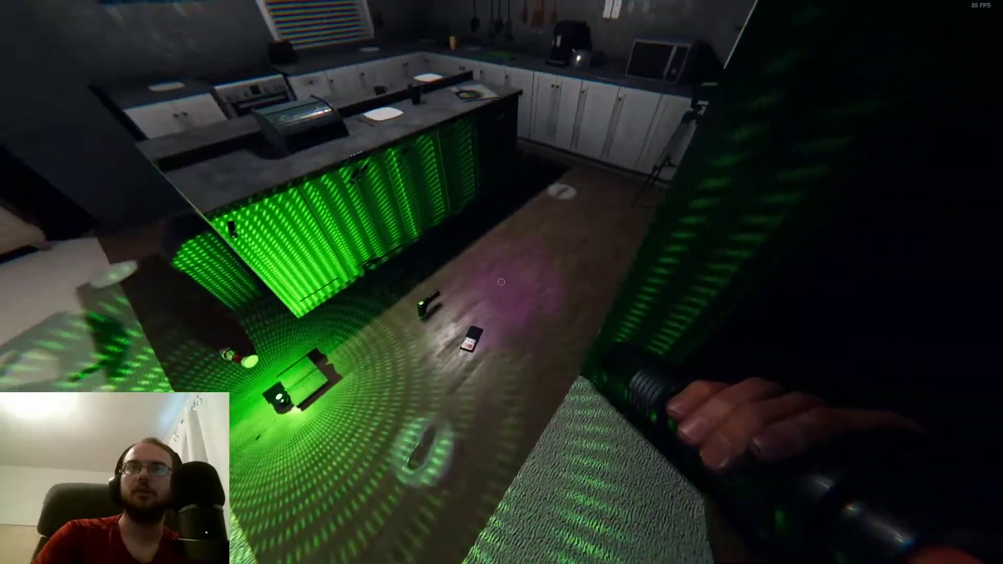
key(q)
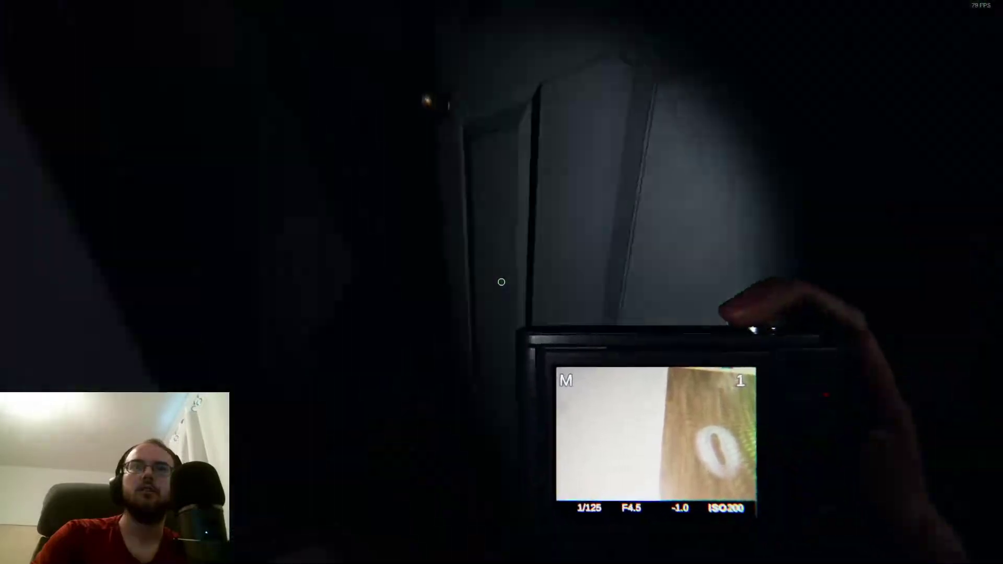
key(q)
key(q)
key(q)
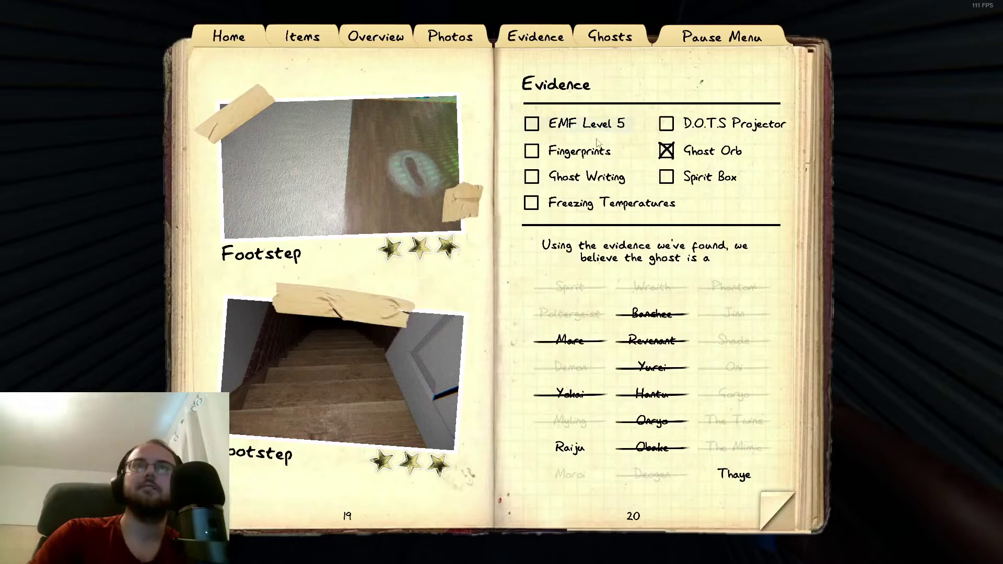
Flip between the journal's ghost types, Evidence and Photos pages to settle on Thaye
click(753, 485)
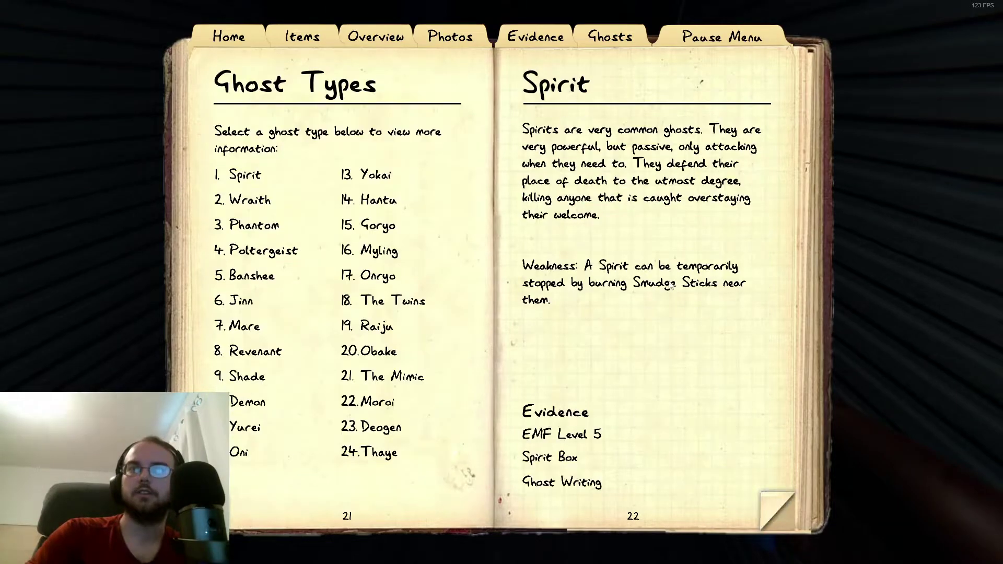
click(521, 30)
key(j)
key(j)
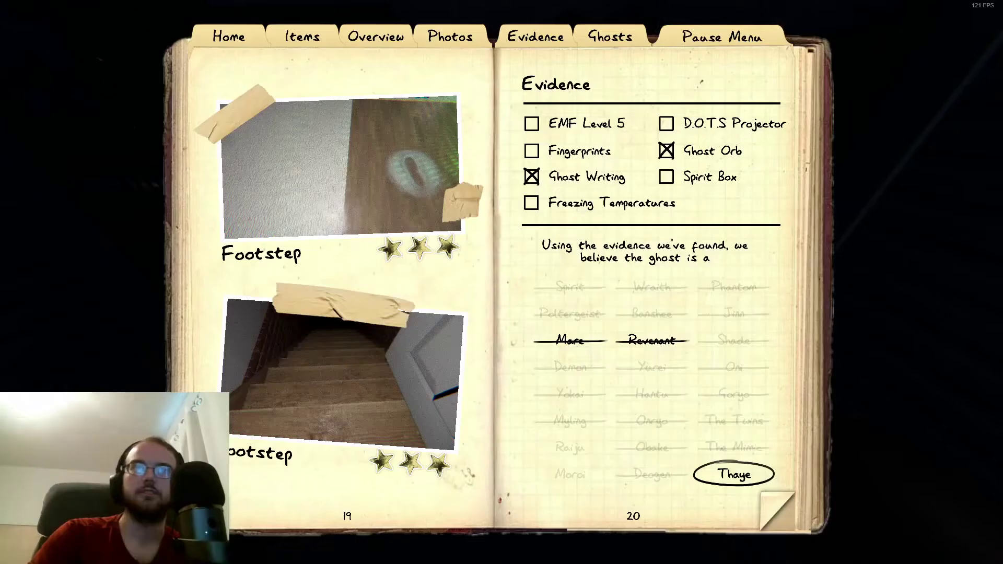
click(248, 489)
click(247, 490)
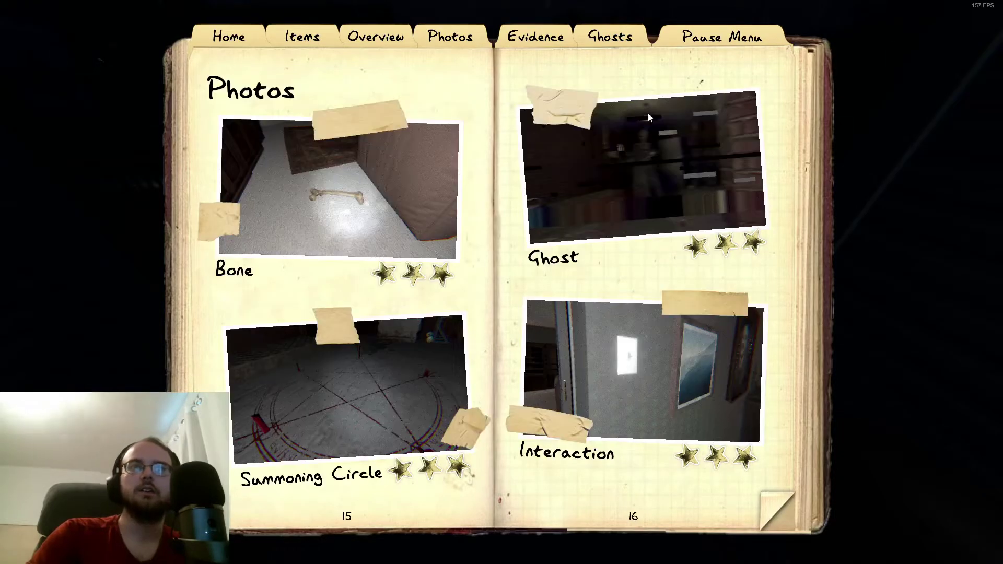
key(j)
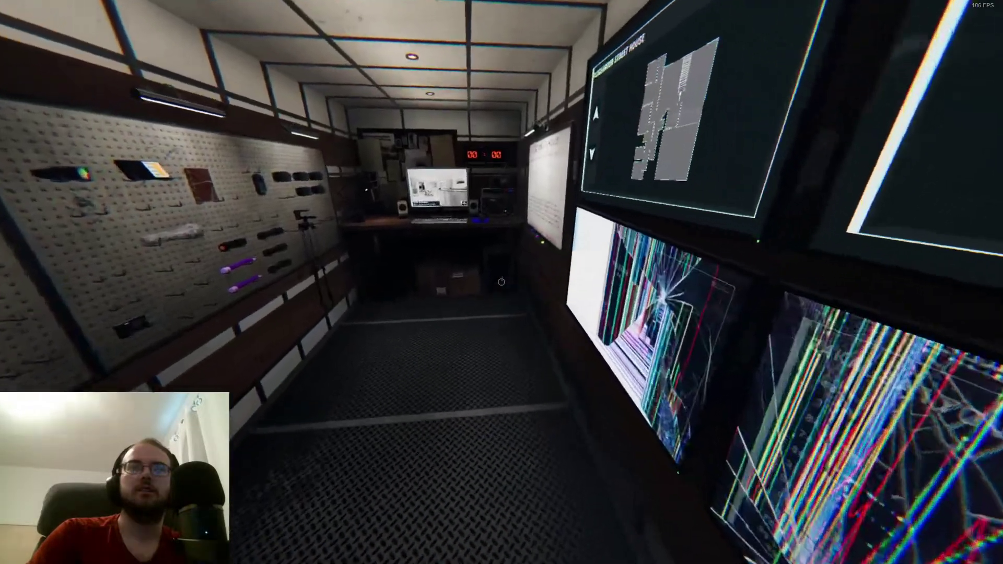
End the job at the van computer and advance through the payment and statistics screens
key(w)
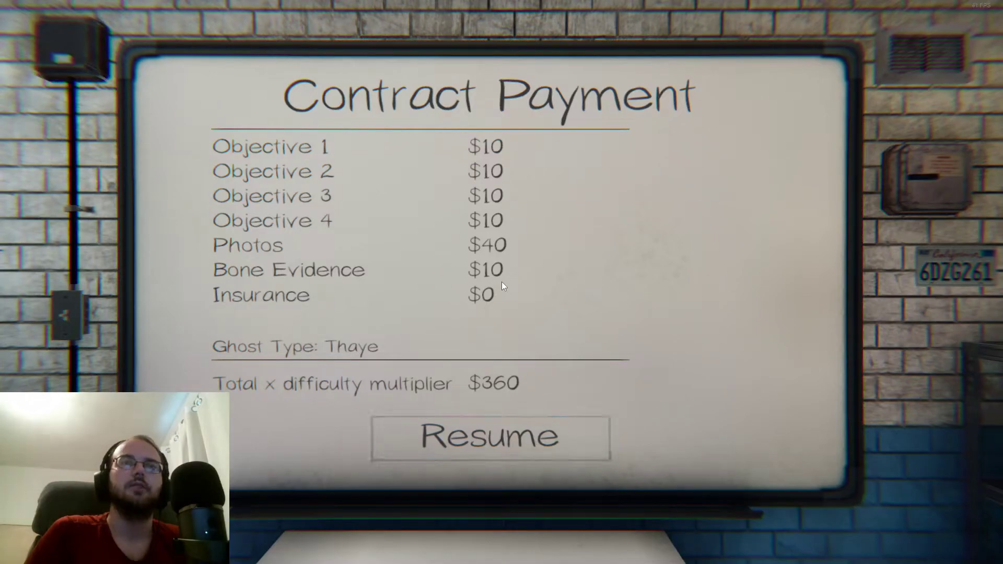
click(568, 443)
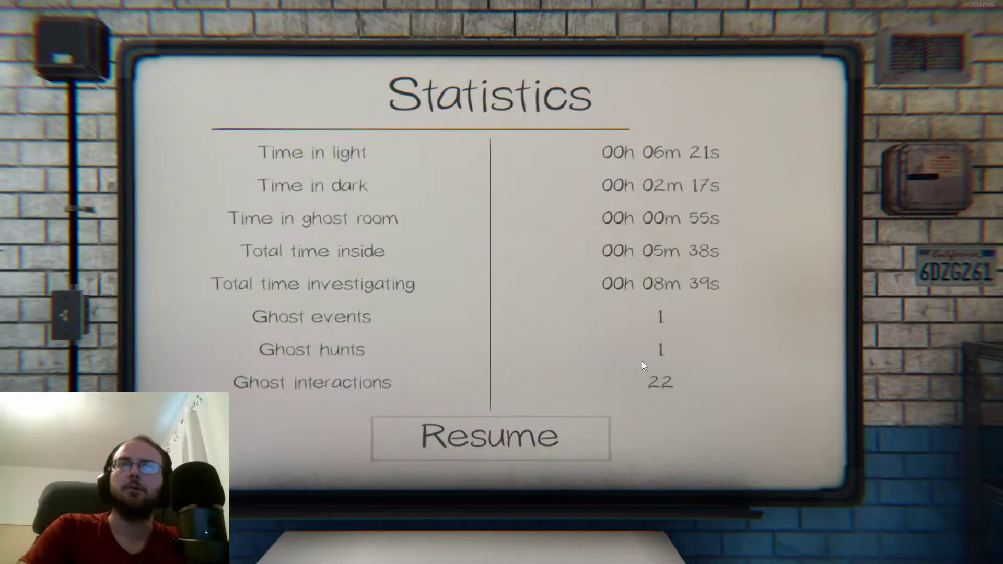
click(565, 451)
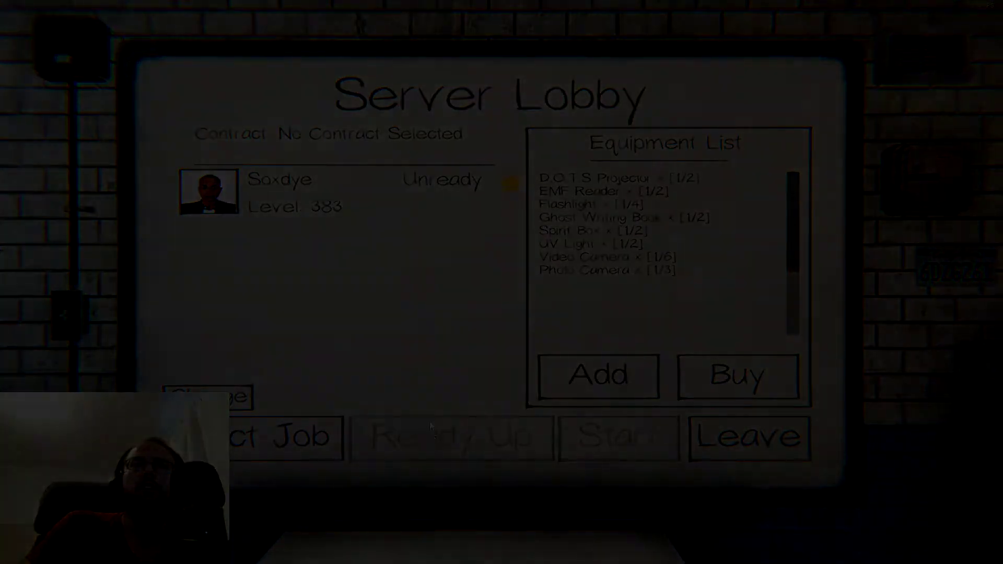